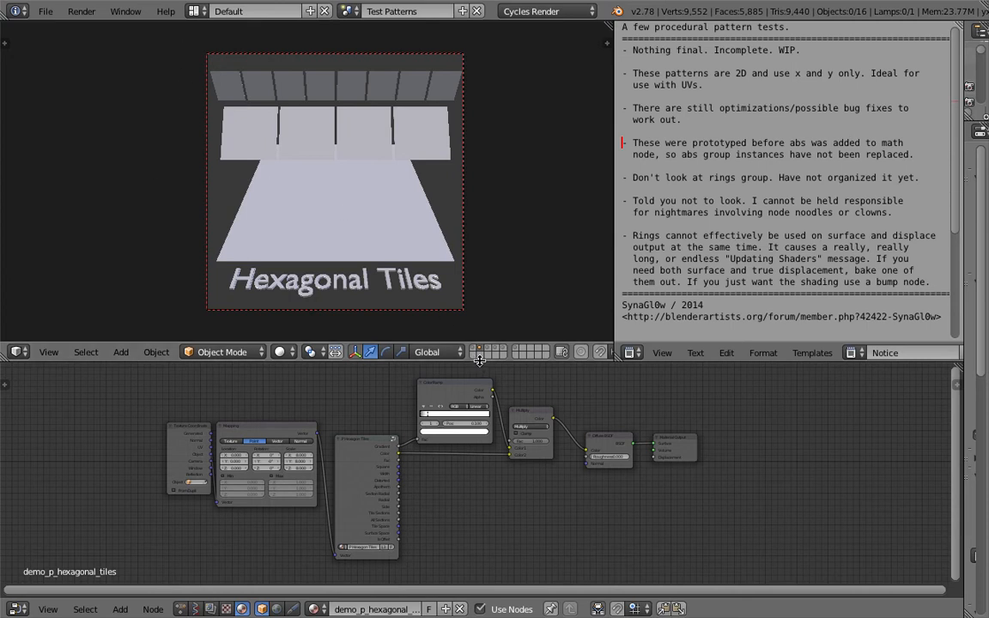
# Enlarge the 3D viewport area and read the Notice text, marking its author, year and title line
pyautogui.moveTo(477, 360); pyautogui.dragTo(477, 384)
pyautogui.scroll(1, 463, 271)
pyautogui.scroll(-1, 468, 267)
pyautogui.scroll(1, 476, 269)
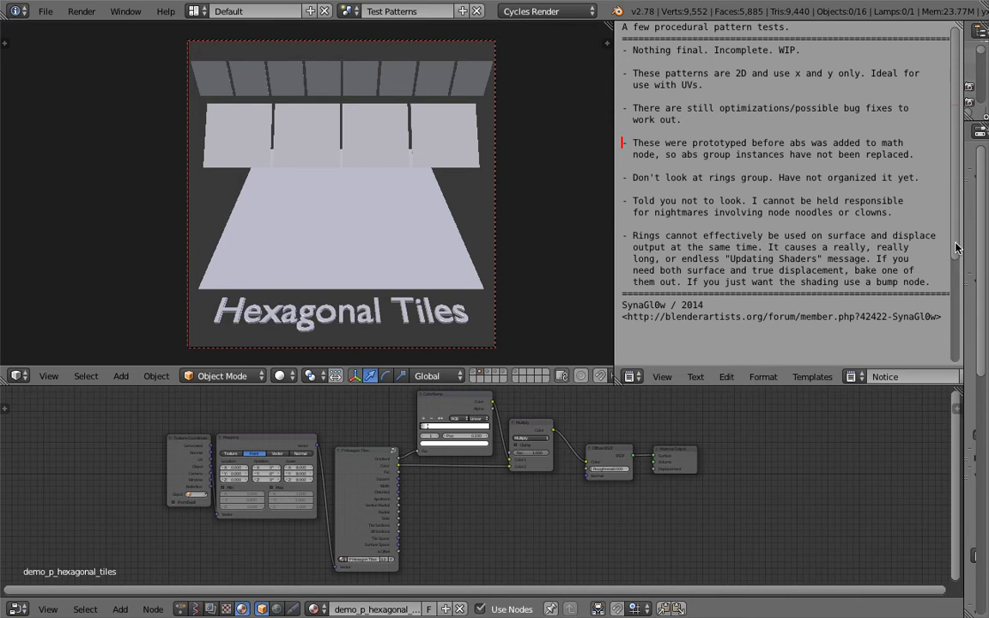
pyautogui.scroll(-2, 862, 225)
pyautogui.doubleClick(640, 257)
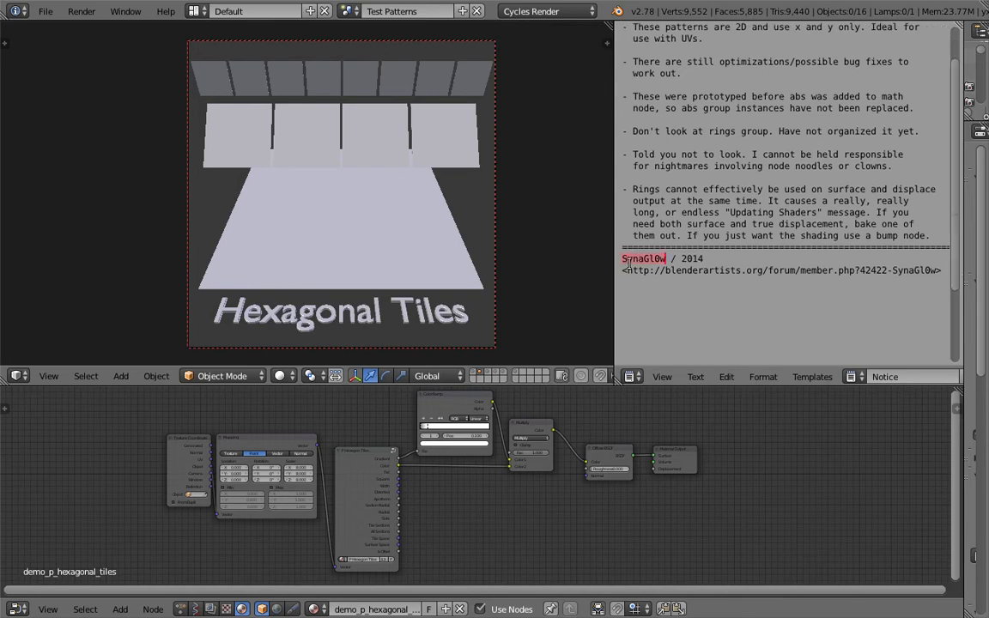
pyautogui.doubleClick(692, 258)
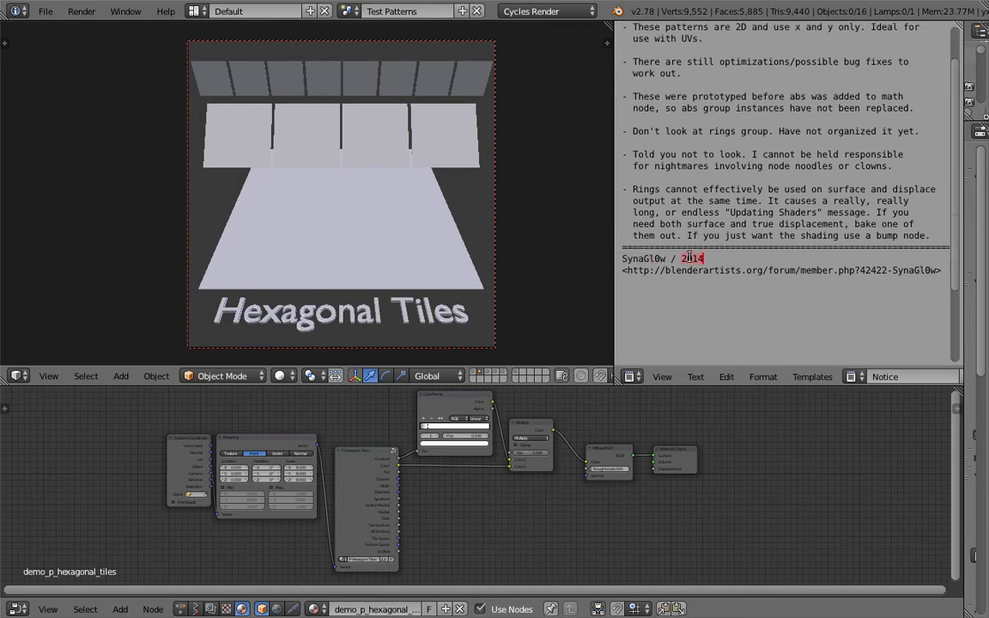
pyautogui.scroll(2, 678, 265)
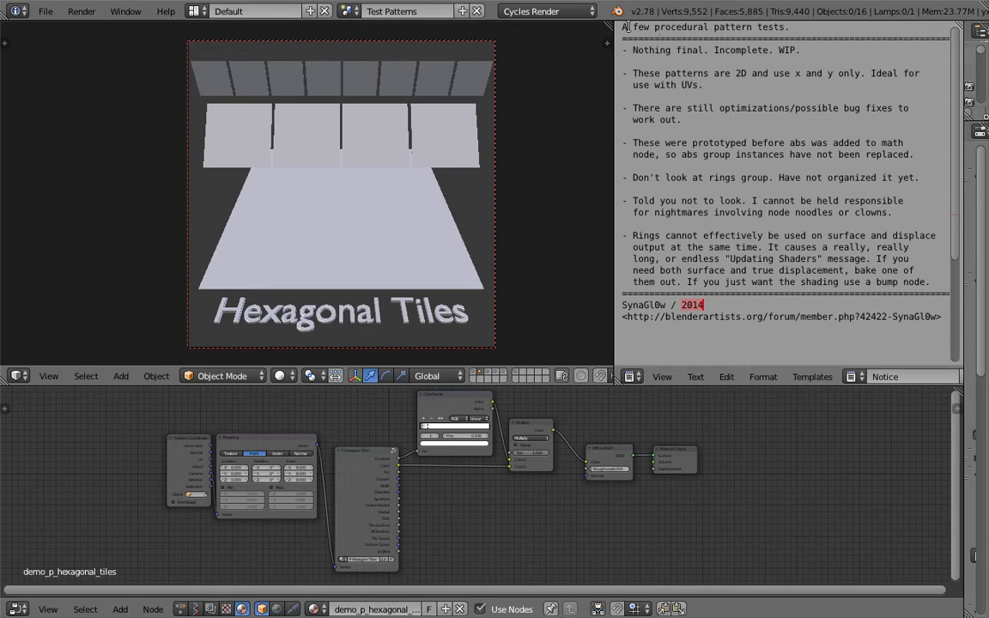
pyautogui.moveTo(622, 26); pyautogui.dragTo(787, 26)
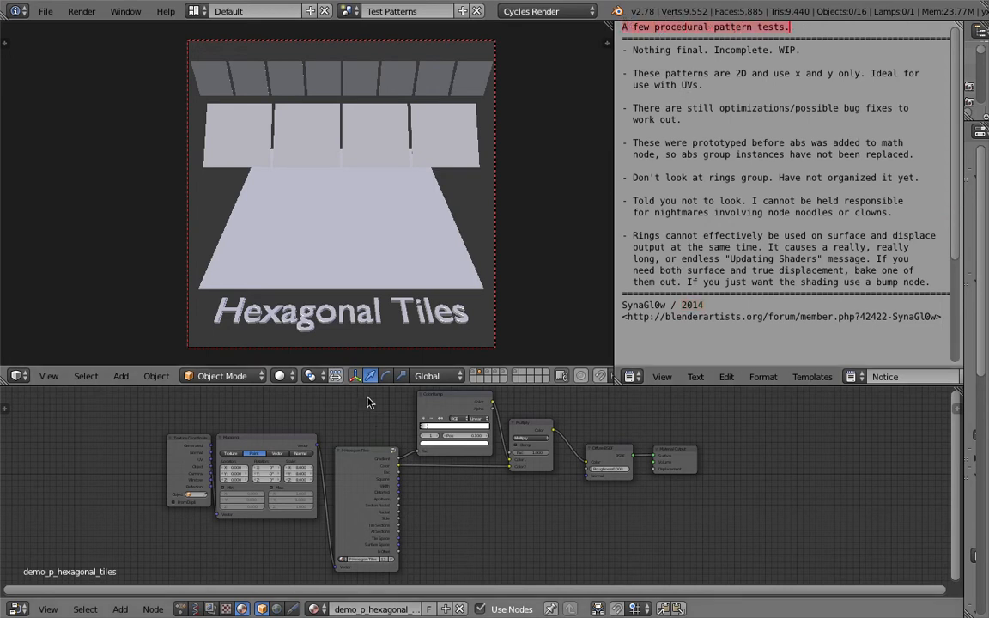
# Examine the demo_p_hexagonal_tiles material nodes in a maximized node editor, including the P Hexagon Tiles group, then restore the layout
pyautogui.click(282, 375)
pyautogui.scroll(2, 352, 419)
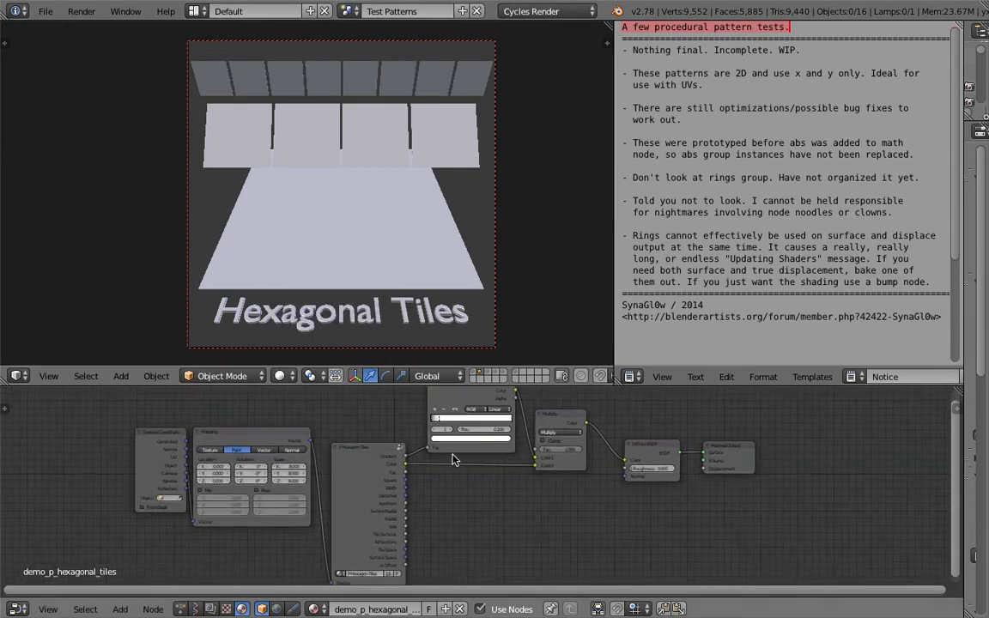
pyautogui.scroll(2, 420, 477)
pyautogui.moveTo(414, 487); pyautogui.dragTo(419, 488, button='middle')
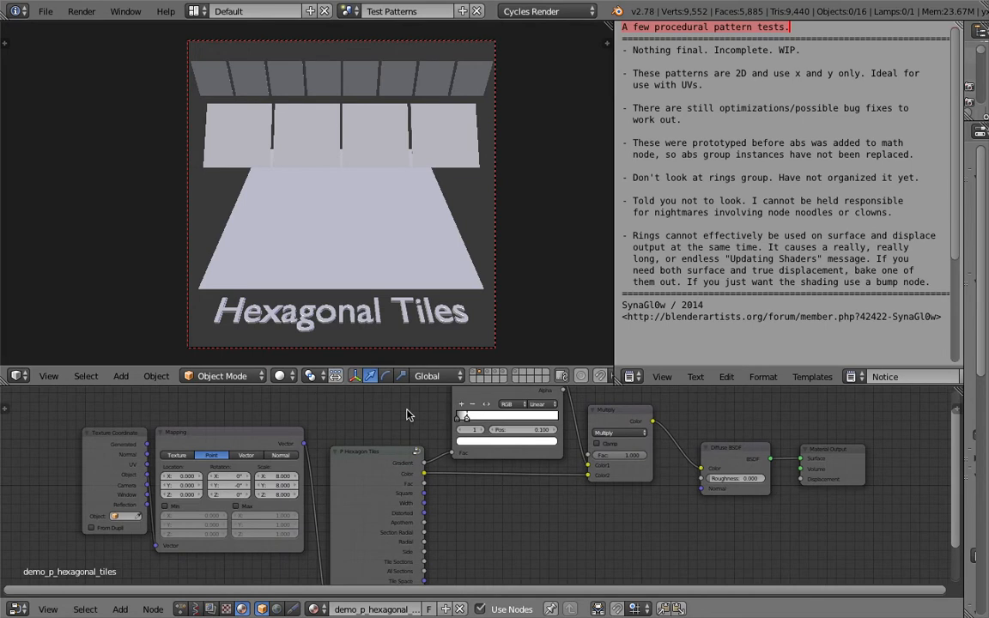
pyautogui.hotkey('shift', 'space')
pyautogui.scroll(4, 408, 410)
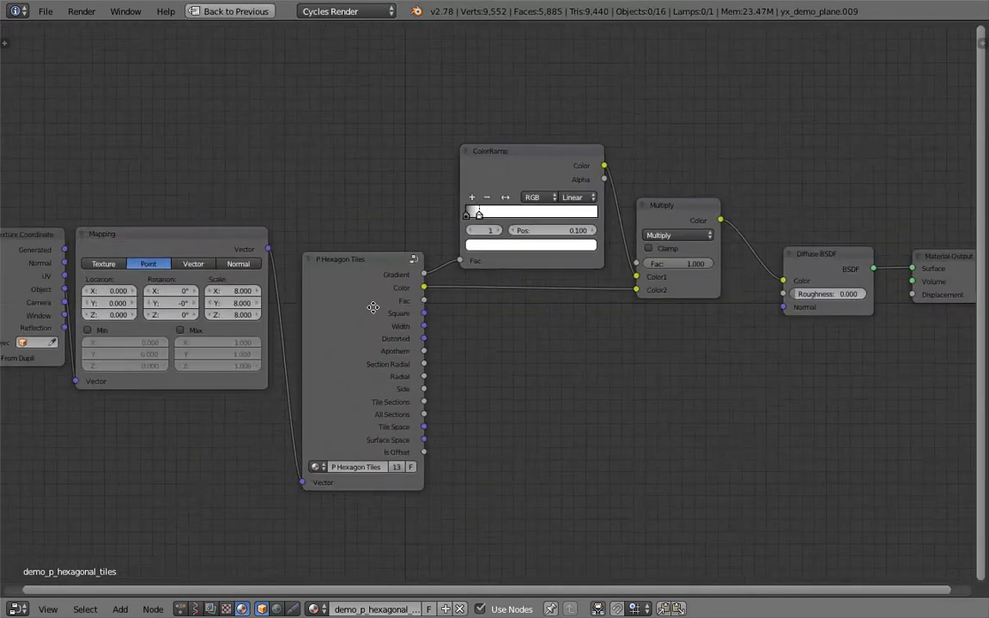
pyautogui.moveTo(419, 265); pyautogui.dragTo(632, 263, button='middle')
pyautogui.moveTo(192, 216); pyautogui.dragTo(161, 208)
pyautogui.moveTo(533, 243); pyautogui.dragTo(420, 209, button='middle')
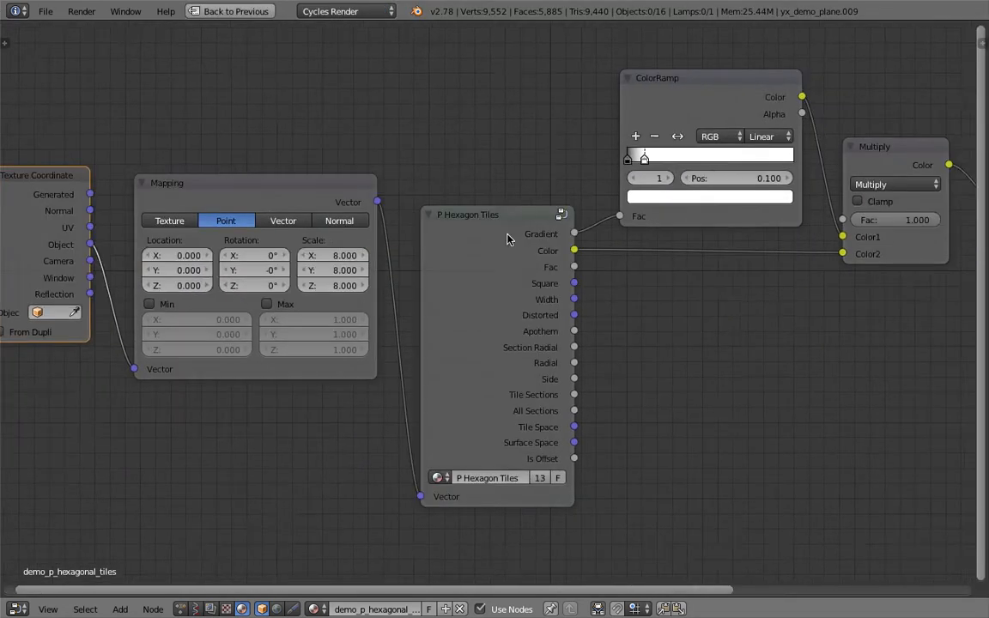
pyautogui.scroll(1, 500, 225)
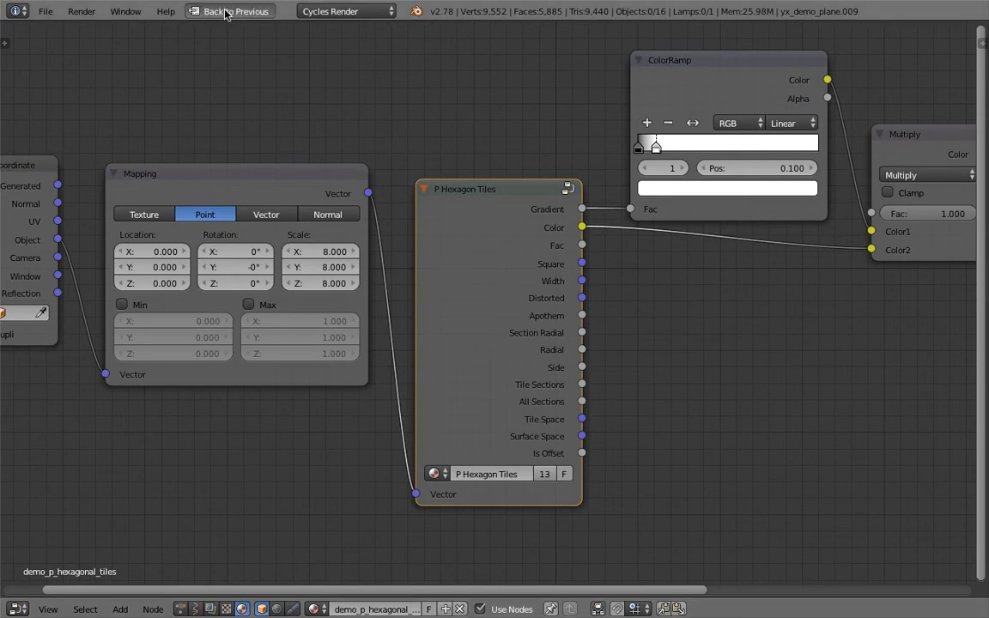
pyautogui.click(234, 11)
# Preview the hexagonal tile patterns with Rendered viewport shading and inspect the pattern panels up close
pyautogui.click(281, 375)
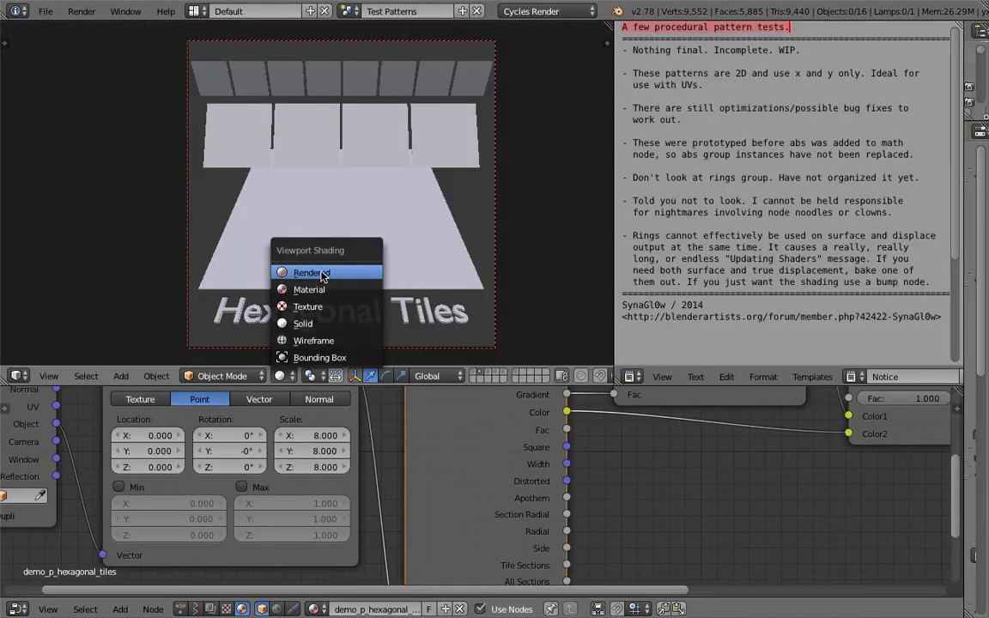
pyautogui.click(322, 273)
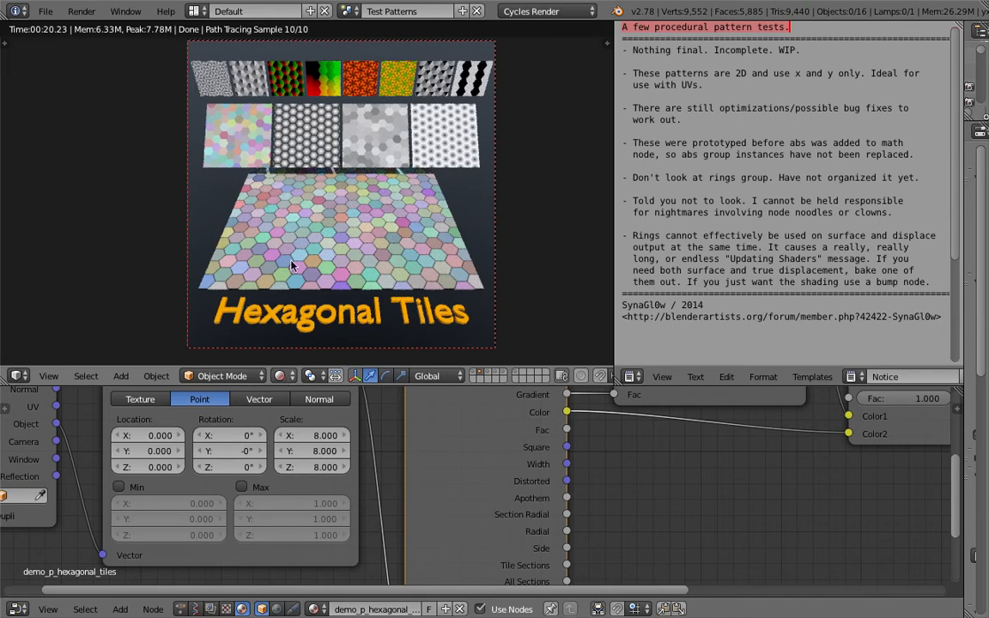
pyautogui.click(308, 376)
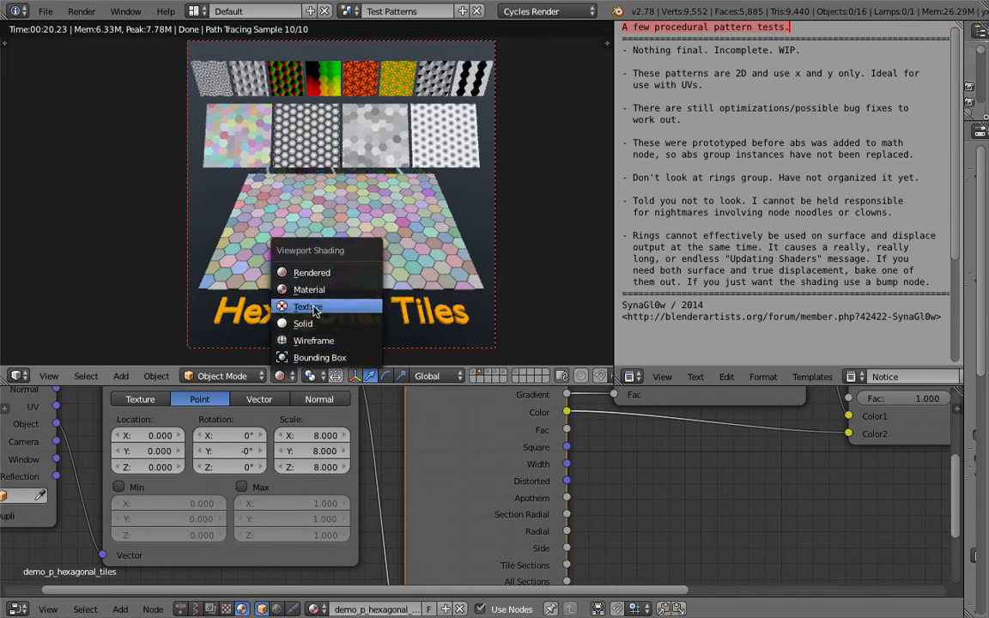
pyautogui.keyDown('shift'); pyautogui.moveTo(340, 174); pyautogui.dragTo(341, 188, button='middle'); pyautogui.keyUp('shift')
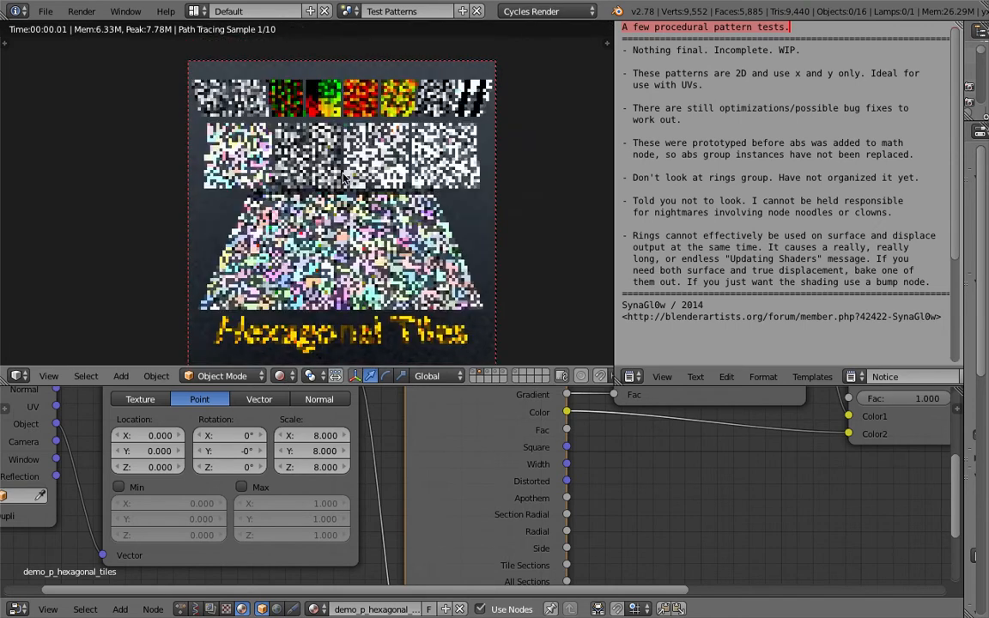
pyautogui.scroll(2, 322, 174)
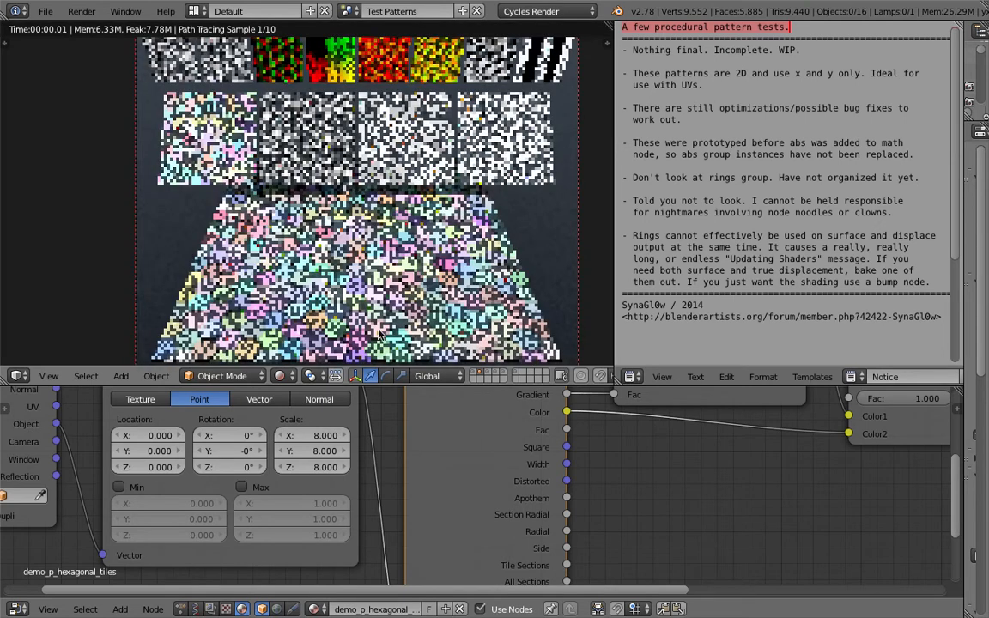
pyautogui.keyDown('shift'); pyautogui.moveTo(349, 158); pyautogui.dragTo(362, 252, button='middle'); pyautogui.keyUp('shift')
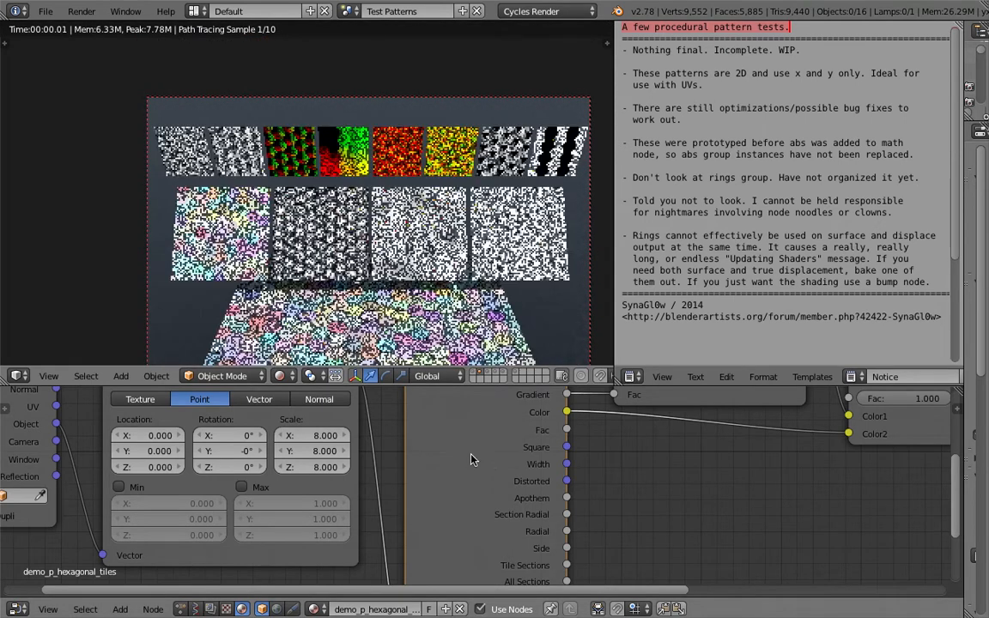
# Open the P Hexagon Tiles node group for editing and adjust the divider between the viewport and node editor
pyautogui.scroll(-2, 470, 459)
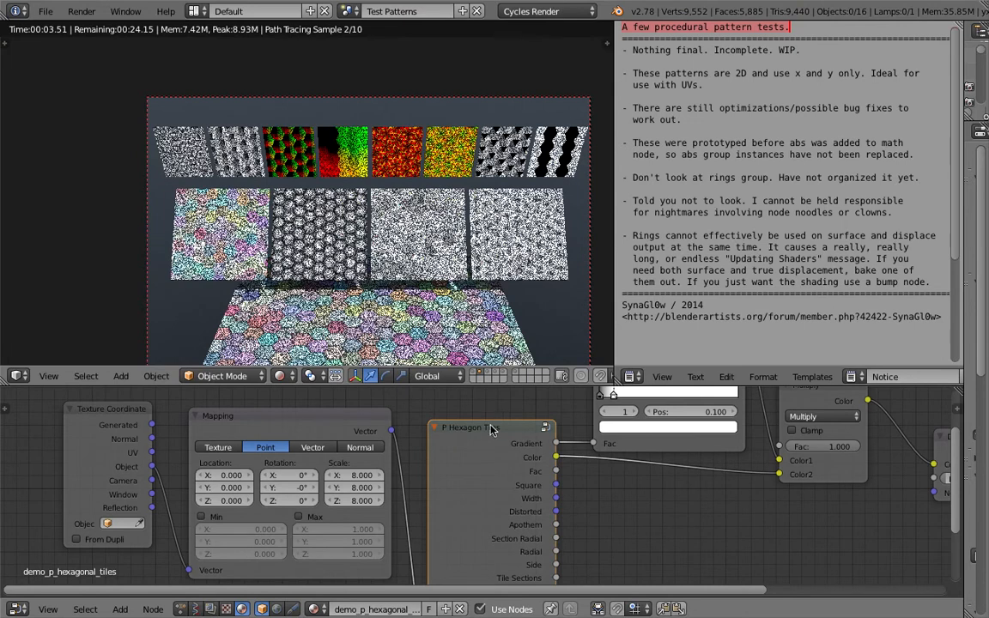
pyautogui.press('Tab')
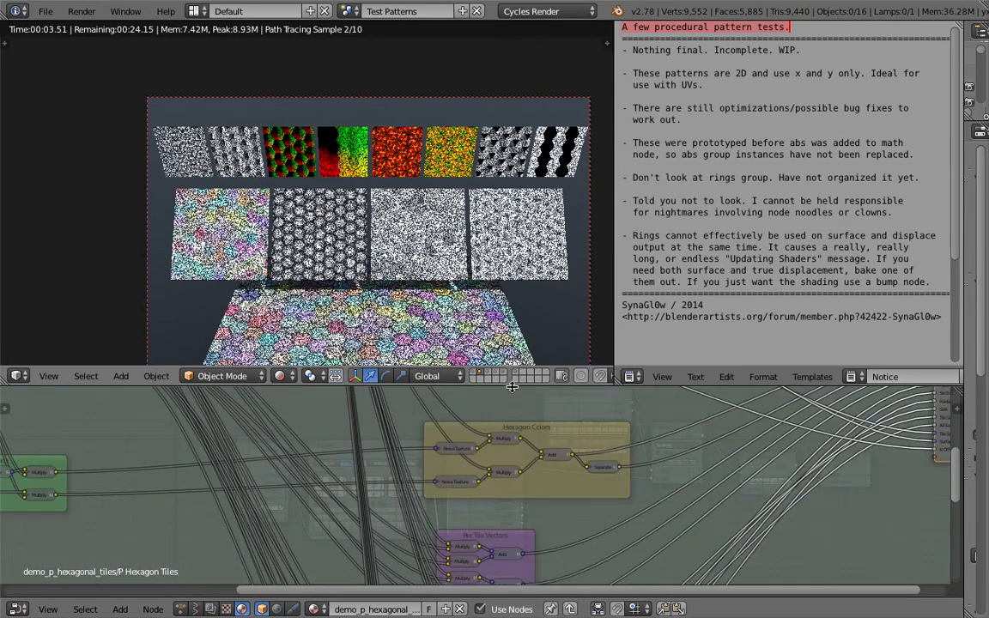
pyautogui.moveTo(512, 386); pyautogui.dragTo(511, 354)
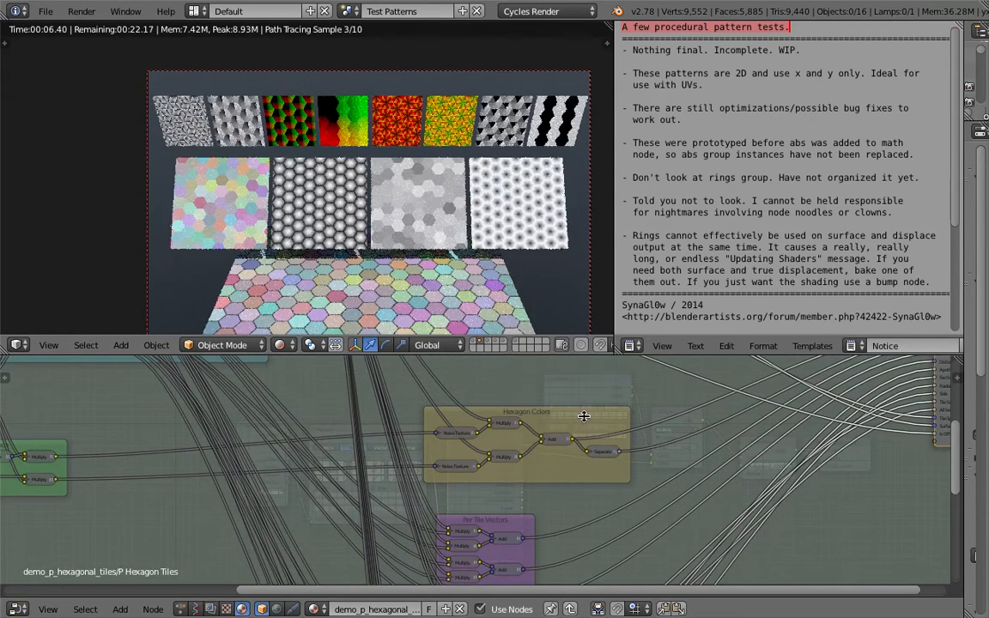
pyautogui.moveTo(582, 416); pyautogui.dragTo(576, 419)
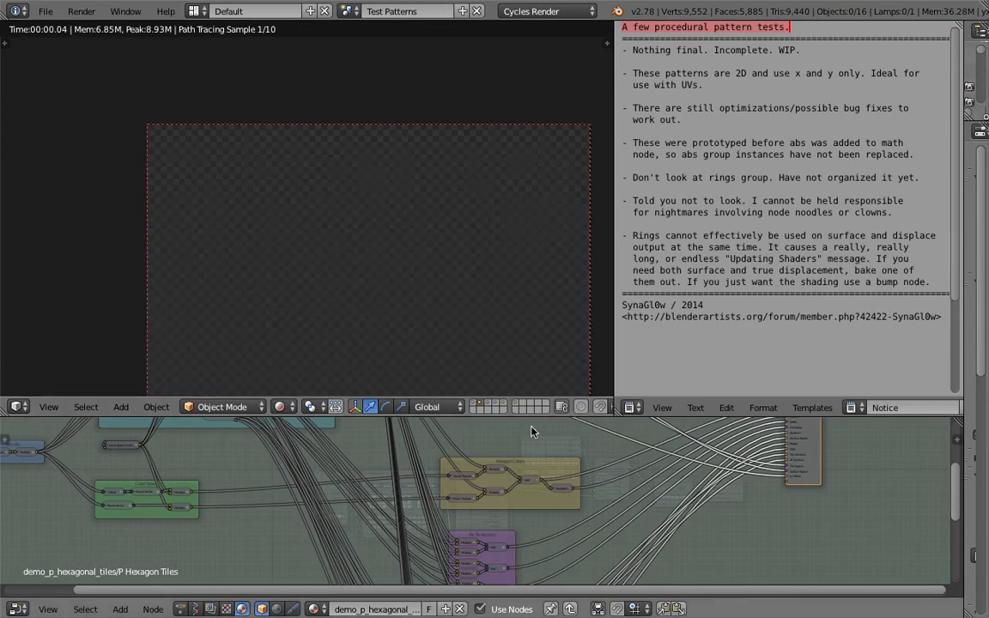
# Switch the viewport shading to Solid and enlarge the node editor area
pyautogui.click(284, 407)
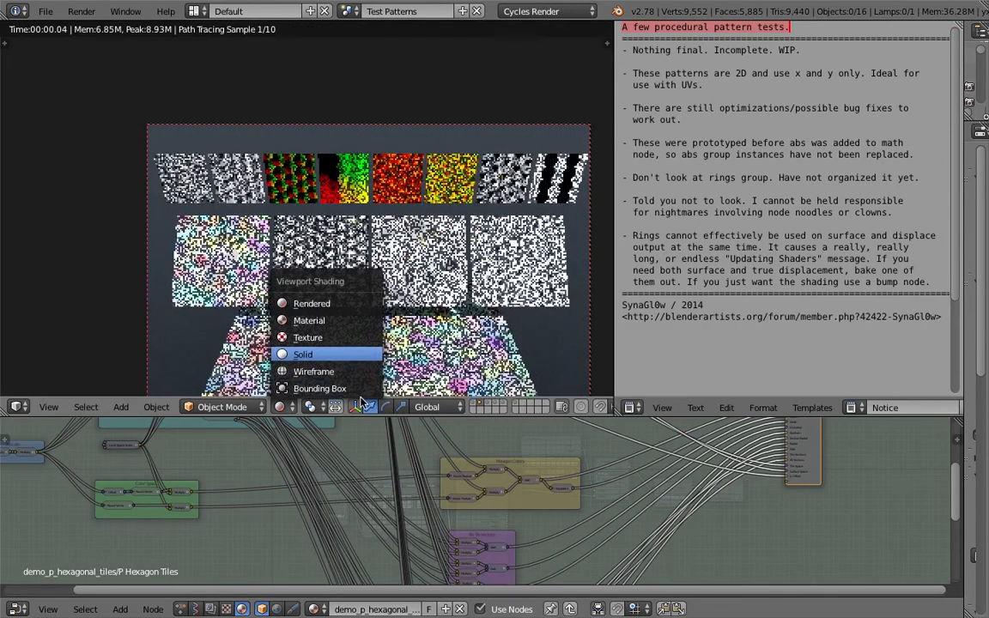
pyautogui.click(343, 354)
pyautogui.moveTo(463, 416); pyautogui.dragTo(463, 277)
# Open the upper Hexagon node in the Hexagons frame to show its nested N-Gon group
pyautogui.scroll(-5, 464, 402)
pyautogui.moveTo(480, 414); pyautogui.dragTo(493, 397, button='middle')
pyautogui.scroll(4, 507, 399)
pyautogui.moveTo(595, 403); pyautogui.dragTo(740, 414, button='middle')
pyautogui.scroll(8, 460, 436)
pyautogui.moveTo(344, 296); pyautogui.dragTo(490, 426, button='middle')
pyautogui.scroll(6, 518, 400)
pyautogui.moveTo(513, 388); pyautogui.dragTo(486, 464, button='middle')
pyautogui.click(495, 400)
pyautogui.press('Tab')
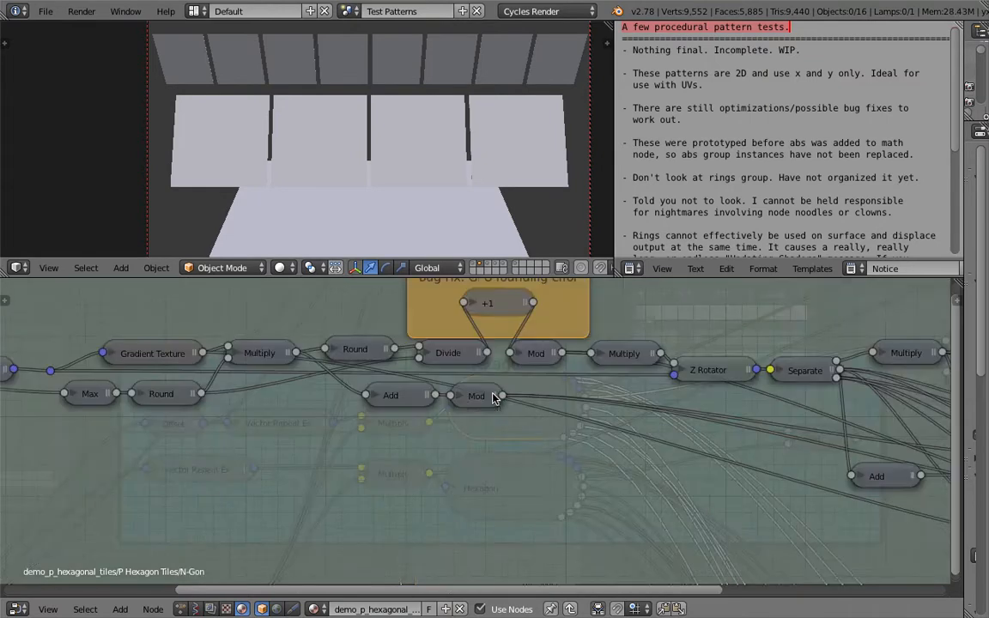
# Examine the N-Gon group's node chain from the GPU rounding bug-fix frame back to the Group Input
pyautogui.scroll(-1, 493, 407)
pyautogui.scroll(-4, 493, 405)
pyautogui.moveTo(495, 410); pyautogui.dragTo(518, 436, button='middle')
pyautogui.scroll(12, 463, 436)
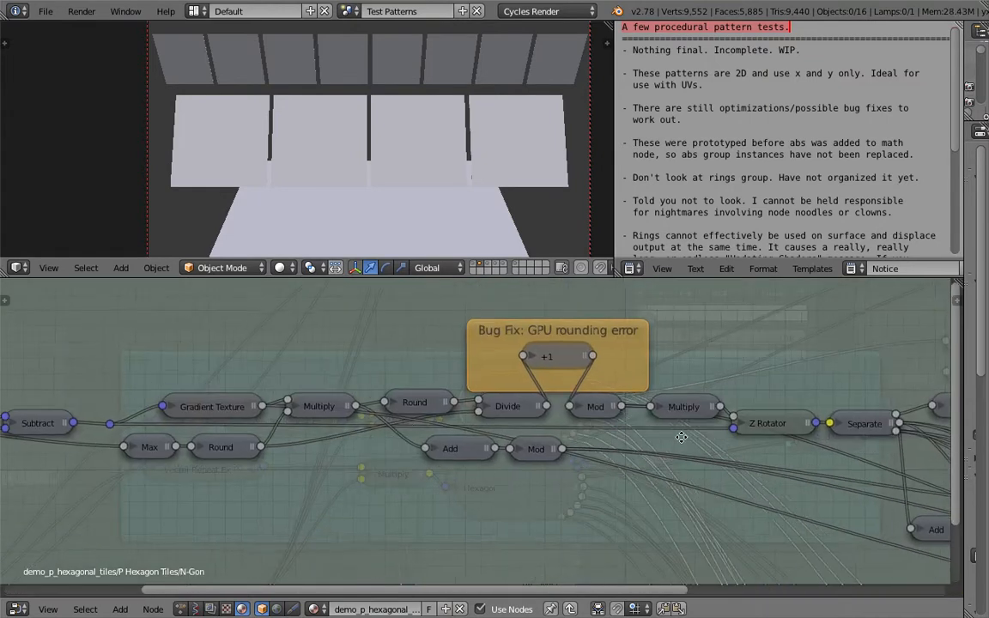
pyautogui.moveTo(53, 444); pyautogui.dragTo(389, 448, button='middle')
pyautogui.keyDown('ctrl'); pyautogui.hscroll(-2, 315, 456); pyautogui.keyUp('ctrl')
pyautogui.scroll(2, 316, 446)
pyautogui.keyDown('ctrl'); pyautogui.hscroll(-5, 283, 420); pyautogui.keyUp('ctrl')
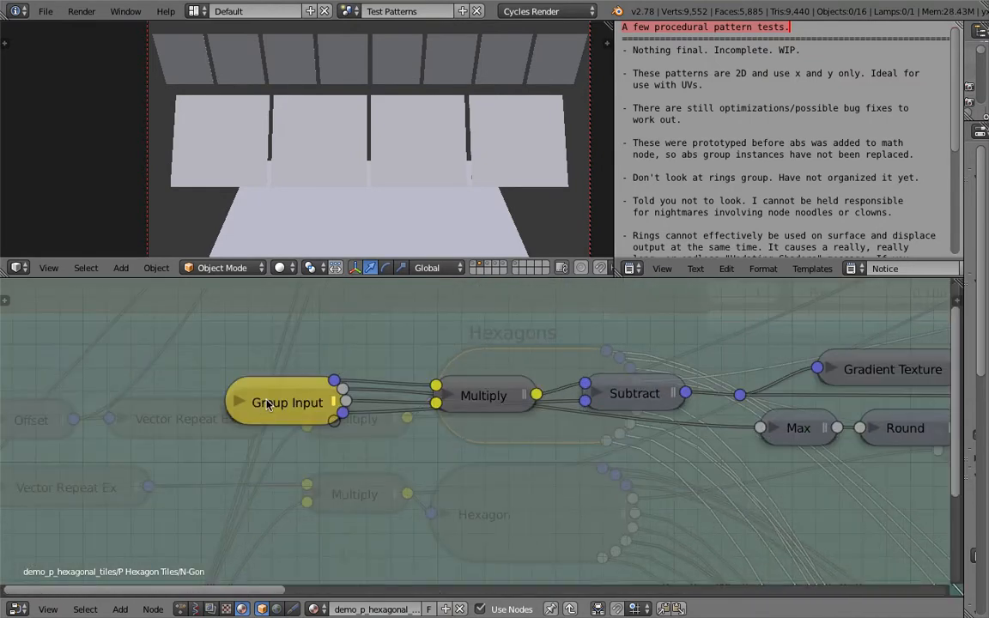
# Spread out the Group Input, Multiply, Subtract and Max nodes at the start of the N-Gon group
pyautogui.moveTo(265, 408); pyautogui.dragTo(70, 419)
pyautogui.moveTo(479, 408); pyautogui.dragTo(374, 343)
pyautogui.moveTo(697, 396); pyautogui.dragTo(517, 339)
pyautogui.scroll(-1, 515, 344)
pyautogui.moveTo(515, 344); pyautogui.dragTo(331, 384, button='middle')
pyautogui.scroll(-3, 332, 384)
pyautogui.moveTo(526, 451); pyautogui.dragTo(386, 456)
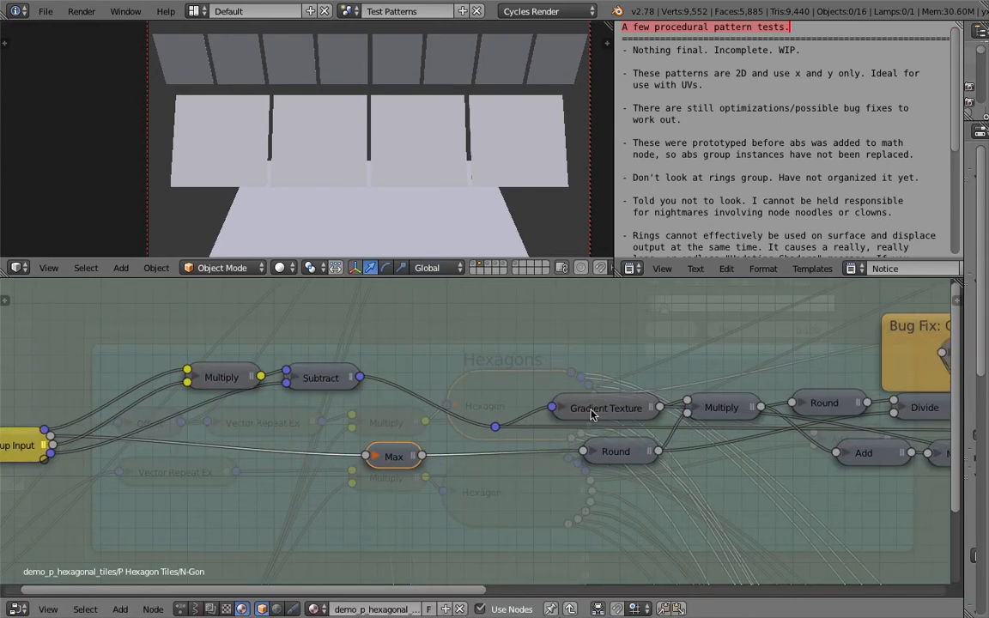
# Spread out the Gradient Texture, both Round nodes, Multiply, Add and Divide in the middle of the N-Gon group
pyautogui.moveTo(591, 411); pyautogui.dragTo(503, 345)
pyautogui.moveTo(624, 454); pyautogui.dragTo(643, 488)
pyautogui.moveTo(635, 434); pyautogui.dragTo(545, 422, button='middle')
pyautogui.scroll(-1, 583, 414)
pyautogui.moveTo(611, 402); pyautogui.dragTo(601, 394)
pyautogui.moveTo(691, 408); pyautogui.dragTo(554, 392, button='middle')
pyautogui.moveTo(551, 385); pyautogui.dragTo(520, 313)
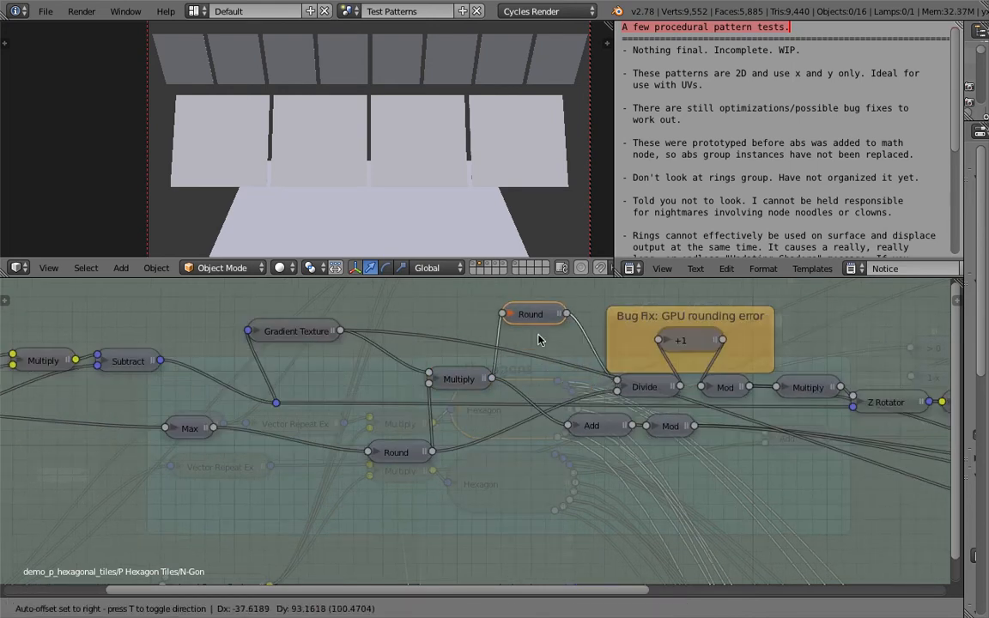
pyautogui.moveTo(601, 434); pyautogui.dragTo(575, 476)
pyautogui.moveTo(638, 397); pyautogui.dragTo(628, 396)
# Examine the remaining N-Gon nodes from the Z Rotator and Separate nodes through to the Group Output
pyautogui.moveTo(691, 375); pyautogui.dragTo(591, 379, button='middle')
pyautogui.scroll(-1, 685, 375)
pyautogui.scroll(-2, 591, 379)
pyautogui.moveTo(773, 419); pyautogui.dragTo(476, 359, button='middle')
pyautogui.scroll(1, 563, 398)
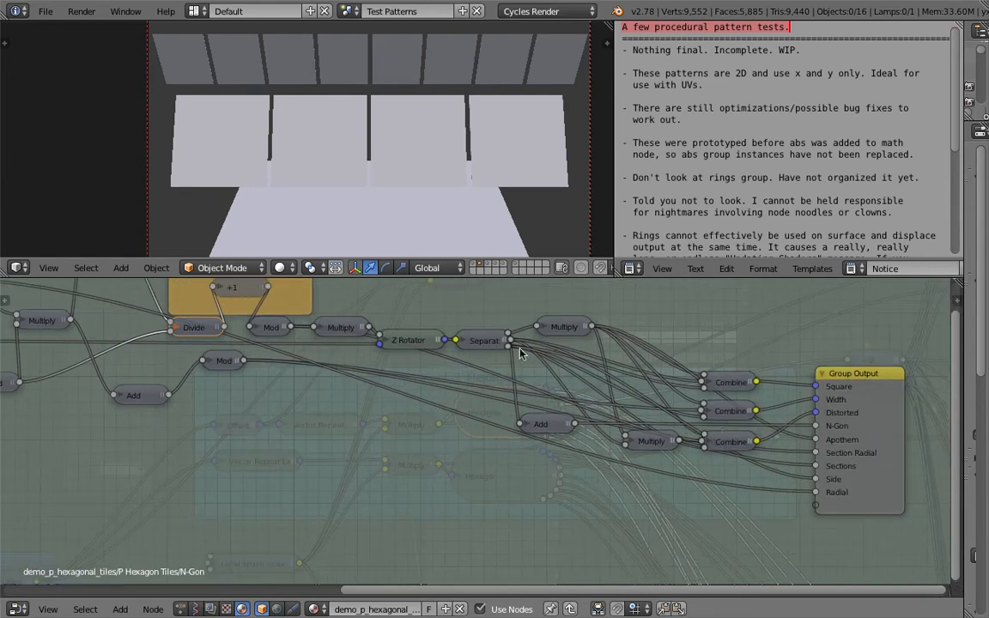
pyautogui.scroll(-1, 545, 351)
pyautogui.moveTo(599, 361); pyautogui.dragTo(558, 364, button='middle')
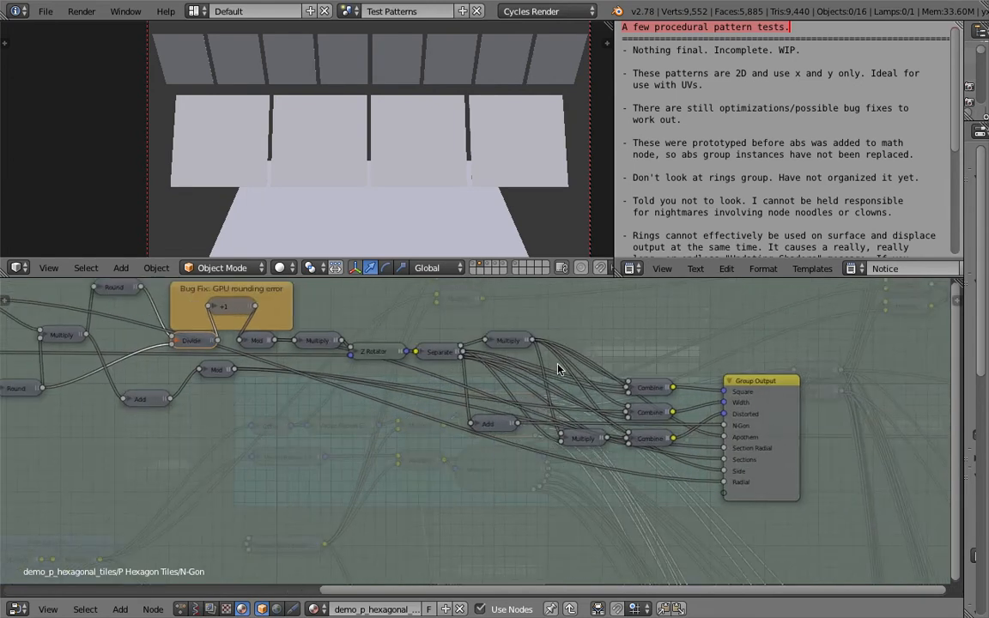
pyautogui.moveTo(262, 518); pyautogui.dragTo(381, 495, button='middle')
# Leave the N-Gon group and return to the P Hexagon Tiles node tree
pyautogui.press('Tab')
pyautogui.moveTo(427, 465); pyautogui.dragTo(448, 364, button='middle')
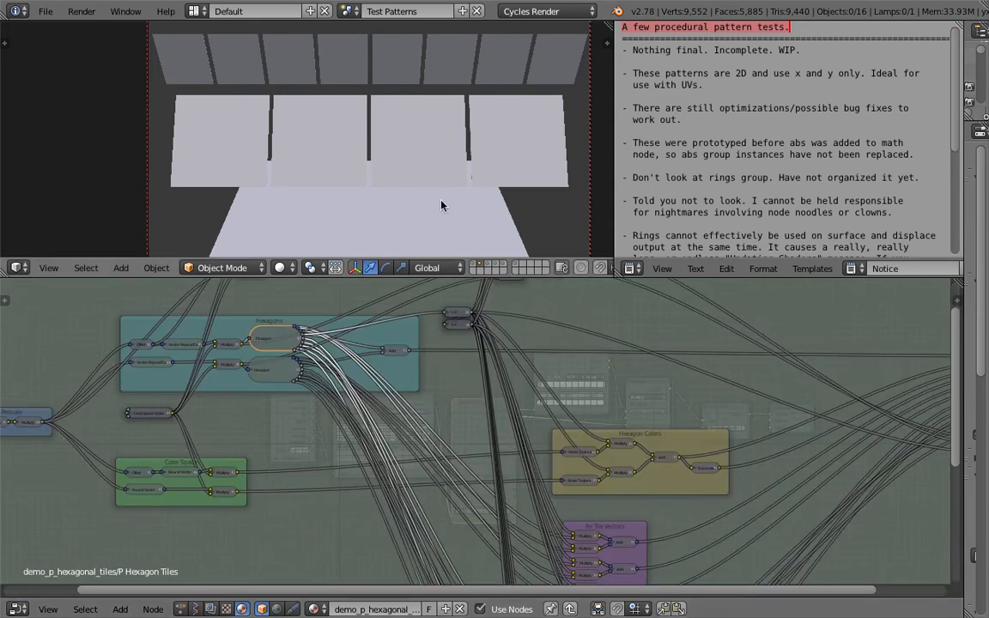
pyautogui.moveTo(522, 381); pyautogui.dragTo(515, 346, button='middle')
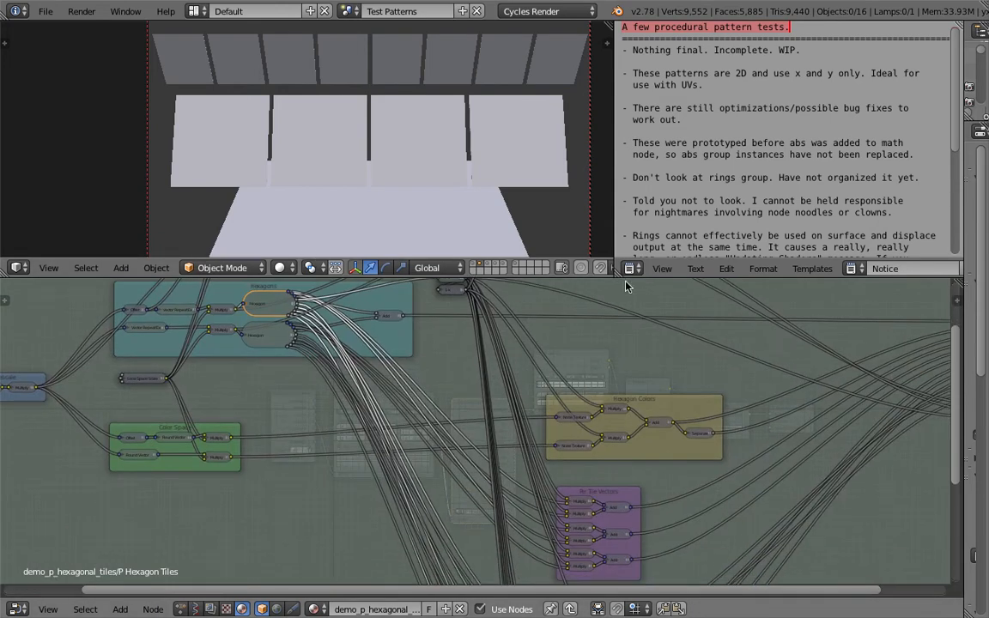
# Enlarge the upper areas, mark the author credit in the Notice text and review the whole hexagon node tree
pyautogui.moveTo(625, 278); pyautogui.dragTo(626, 345)
pyautogui.scroll(-2, 652, 211)
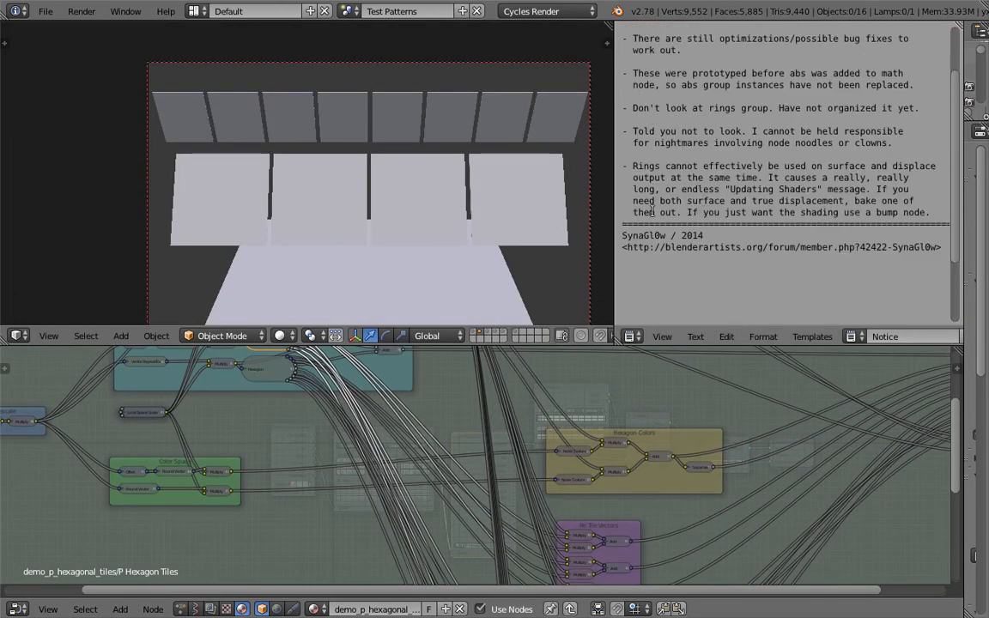
pyautogui.doubleClick(642, 235)
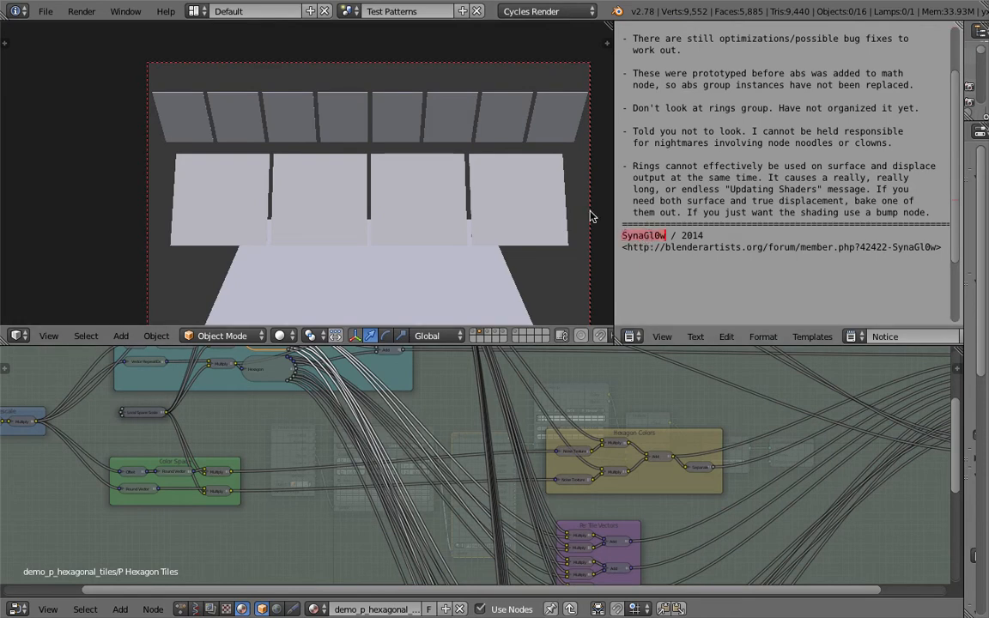
pyautogui.scroll(-2, 451, 217)
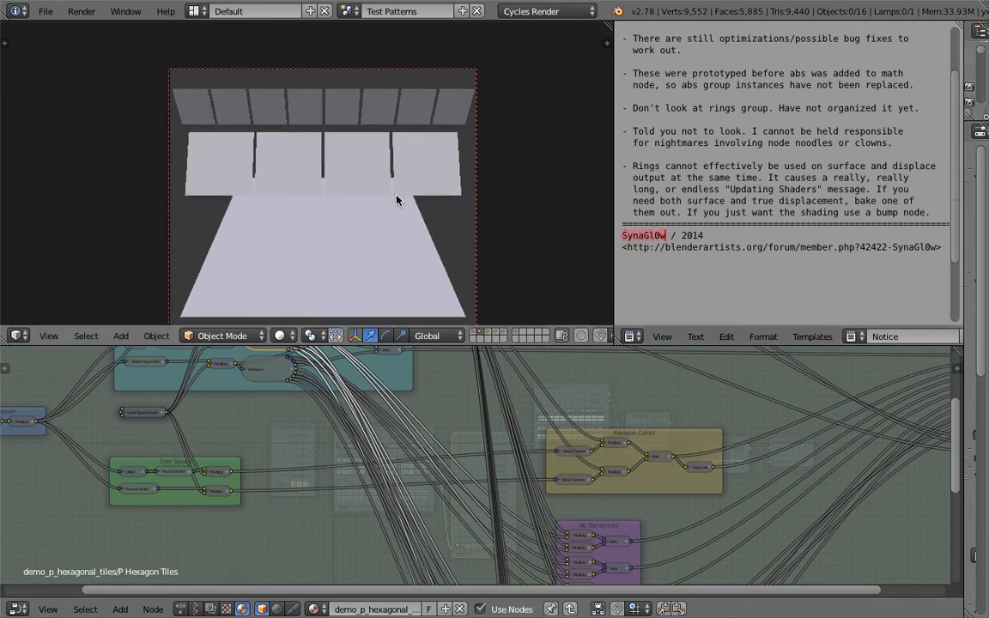
pyautogui.scroll(-3, 409, 434)
pyautogui.moveTo(458, 443); pyautogui.dragTo(410, 414, button='middle')
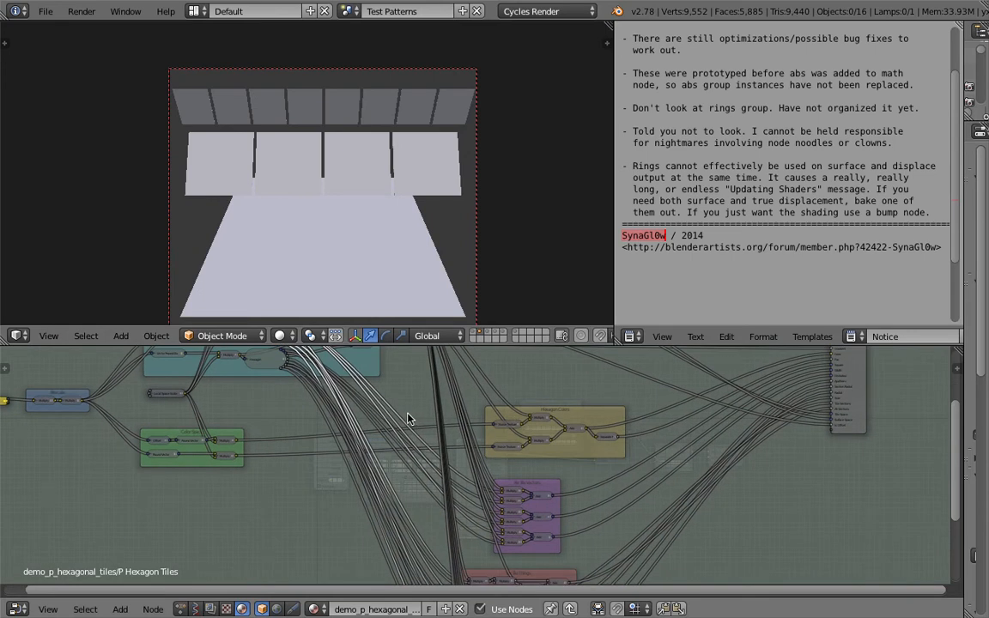
# Start a new file by reloading the start-up file
pyautogui.click(47, 17)
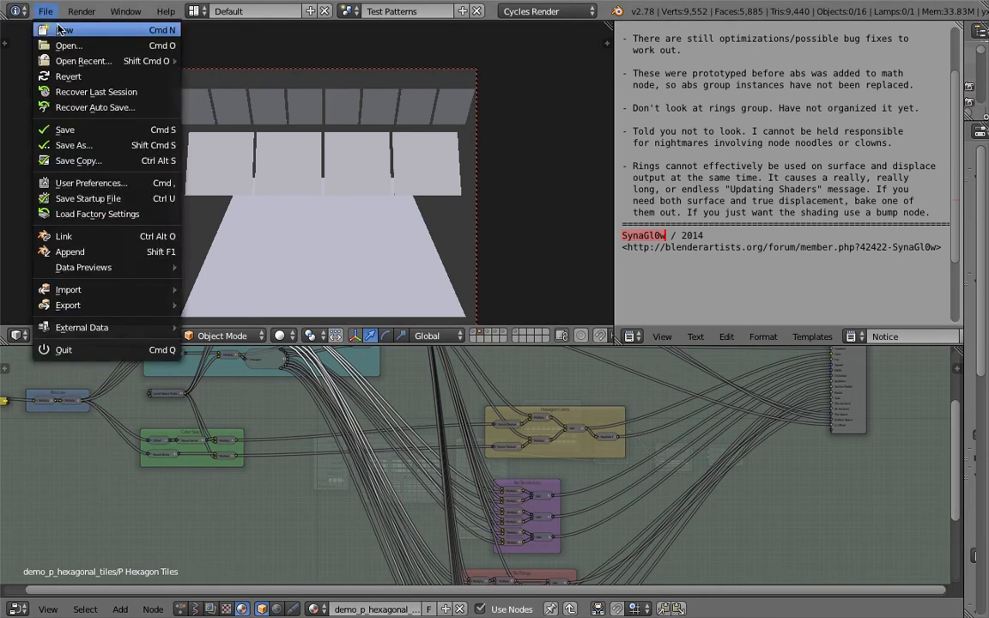
pyautogui.click(79, 28)
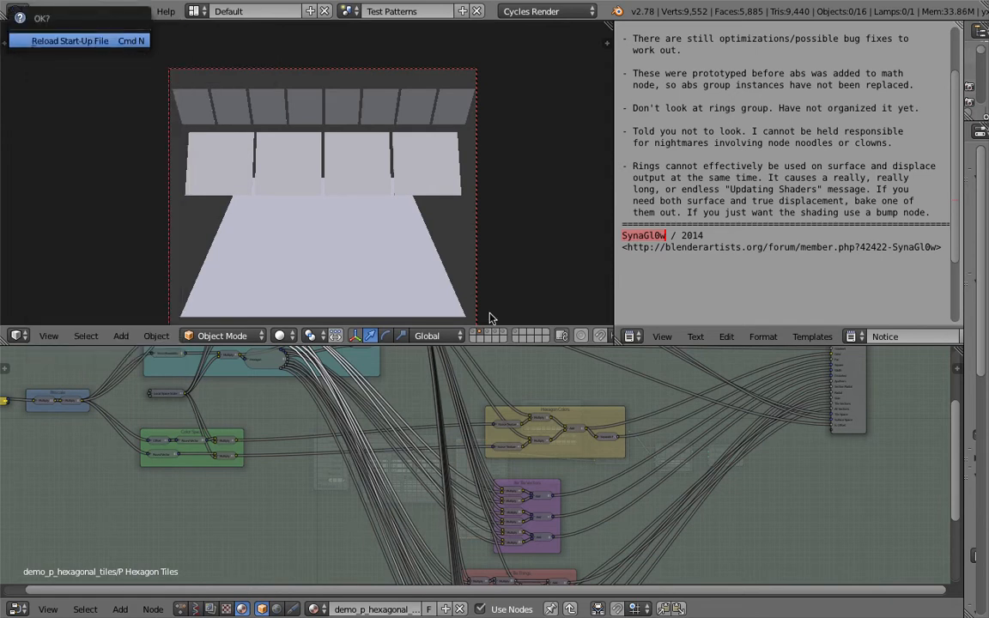
pyautogui.press('Return')
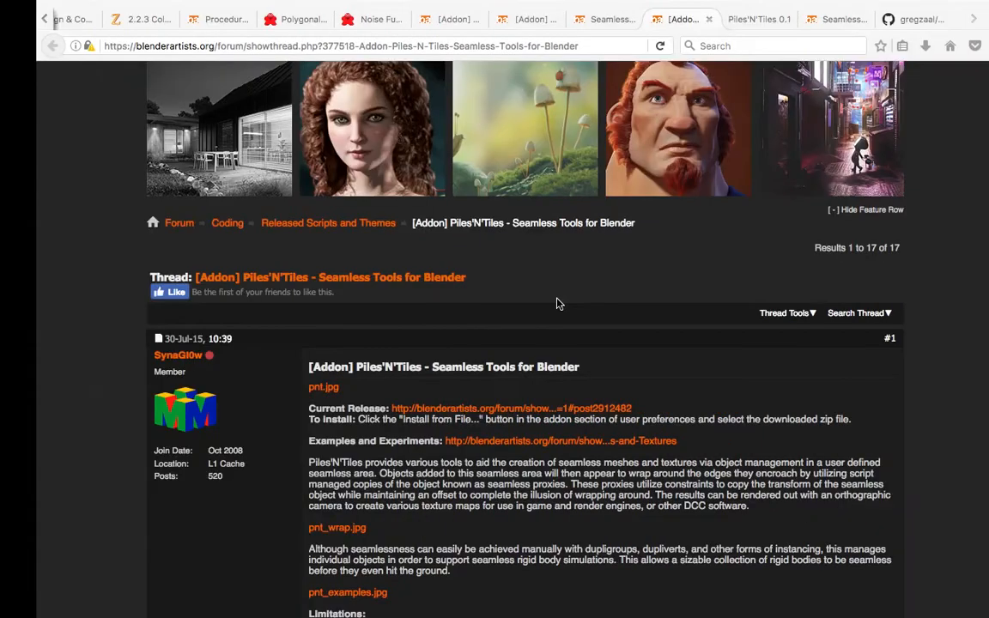
# Switch to the web browser, mark the Piles'N'Tiles add-on name in its forum thread and read the description, limitations and replies
pyautogui.scroll(-2, 189, 327)
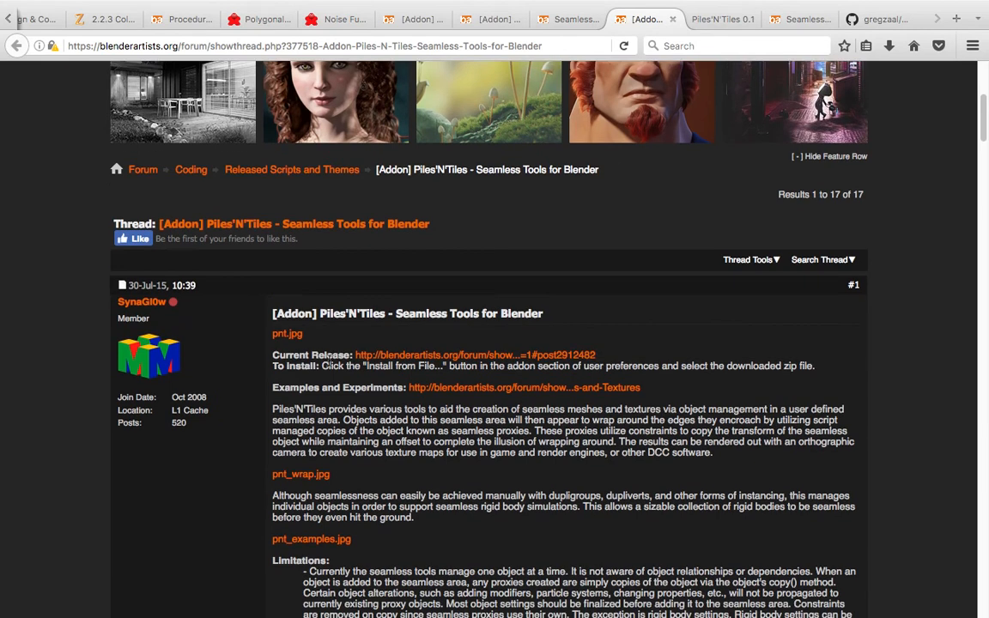
pyautogui.scroll(-1, 365, 289)
pyautogui.doubleClick(323, 267)
pyautogui.click(364, 292)
pyautogui.scroll(-1, 353, 299)
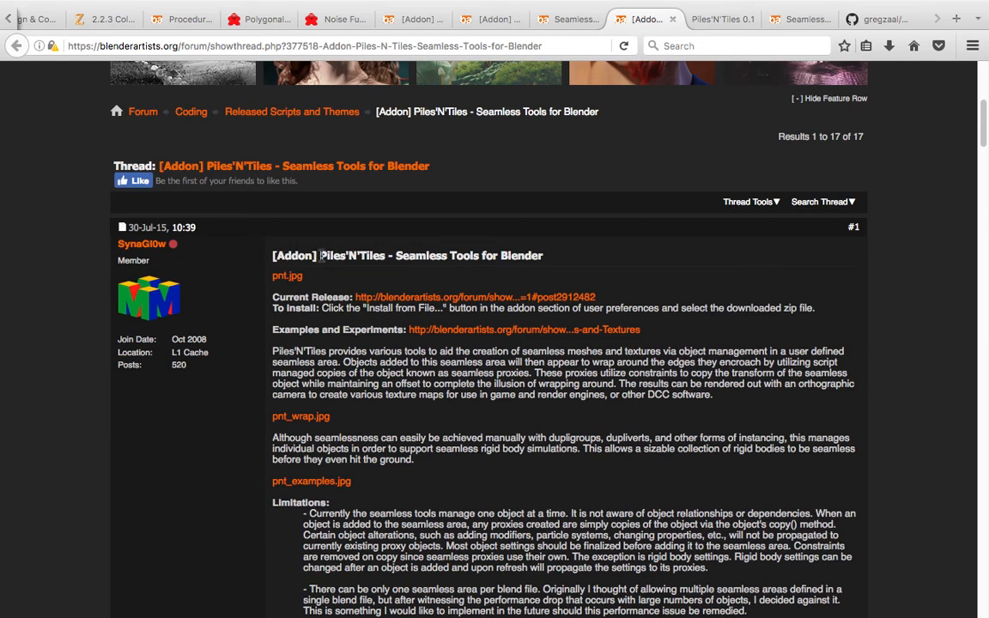
pyautogui.moveTo(322, 255); pyautogui.dragTo(378, 255)
pyautogui.click(379, 263)
pyautogui.scroll(-15, 612, 284)
pyautogui.scroll(-5, 587, 87)
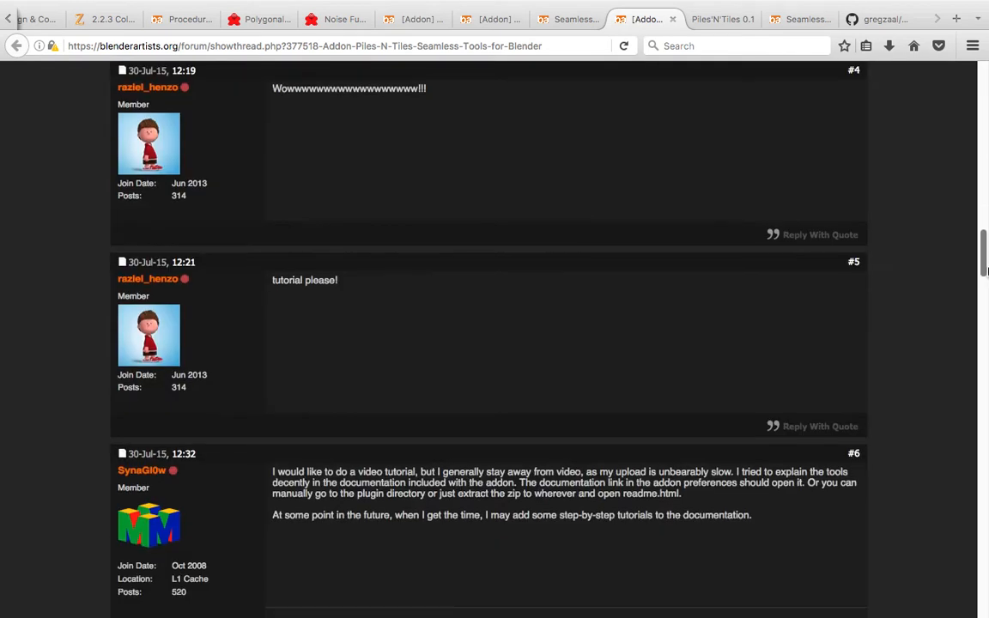
pyautogui.scroll(20, 587, 87)
pyautogui.scroll(-5, 587, 88)
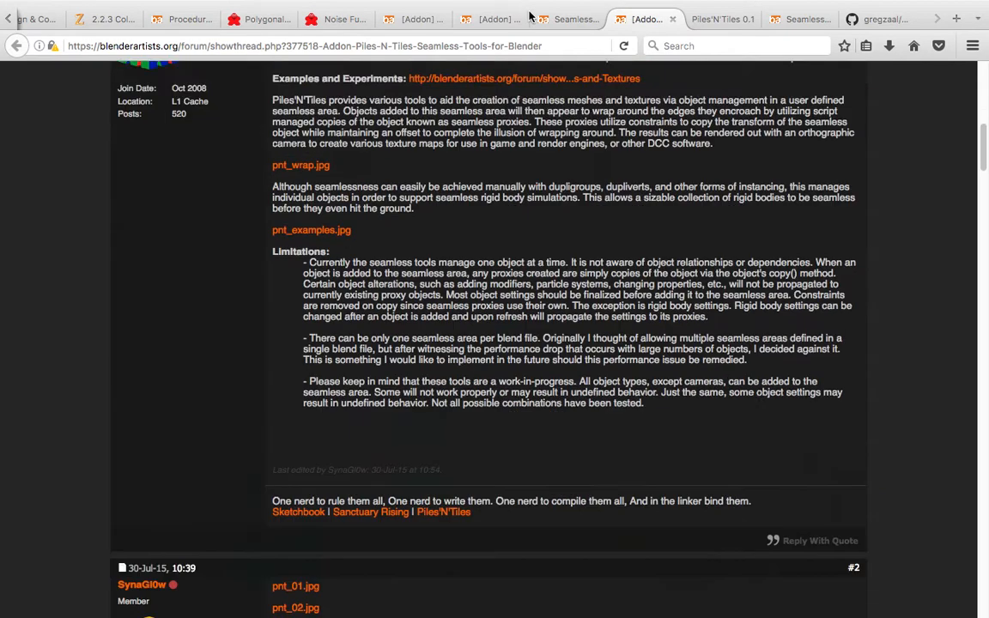
# Open the Seamless Physics, Meshes and Textures thread and examine the box pile tests and the M3 screw texture maps
pyautogui.click(569, 19)
pyautogui.scroll(-10, 984, 220)
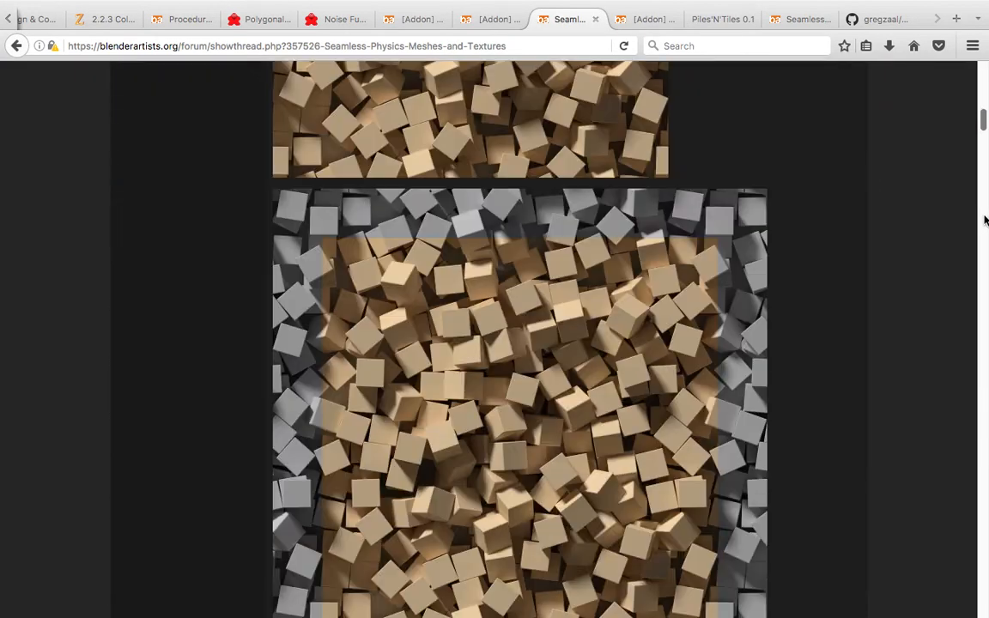
pyautogui.scroll(-10, 984, 127)
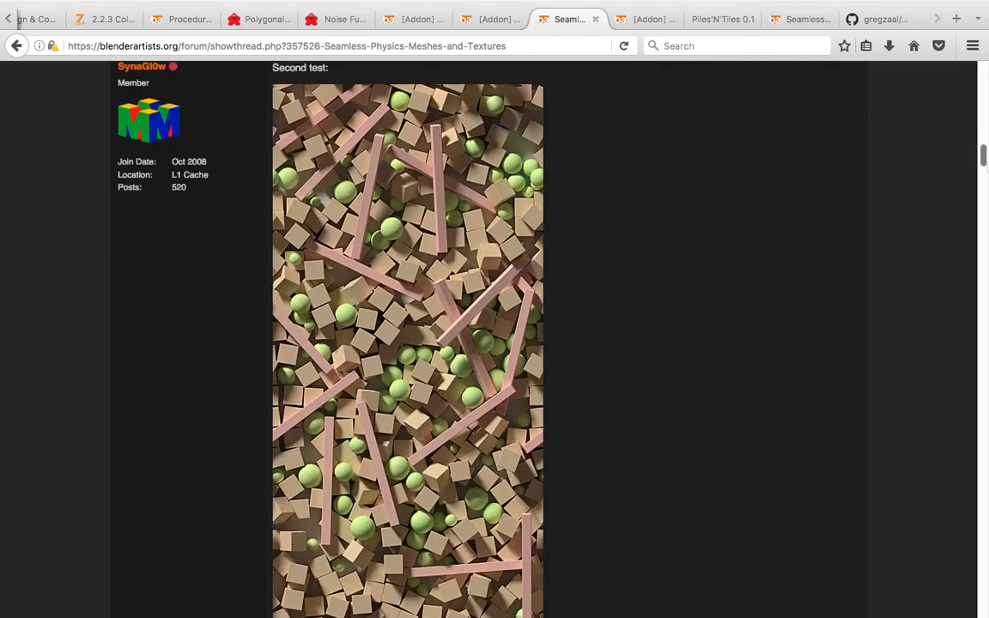
pyautogui.scroll(-15, 983, 171)
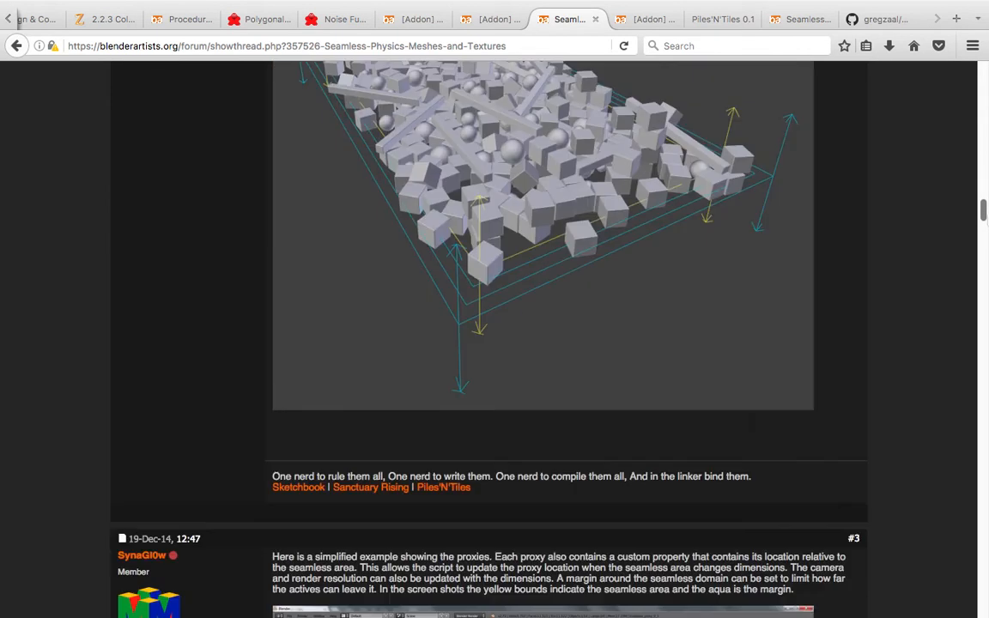
pyautogui.scroll(-15, 560, 334)
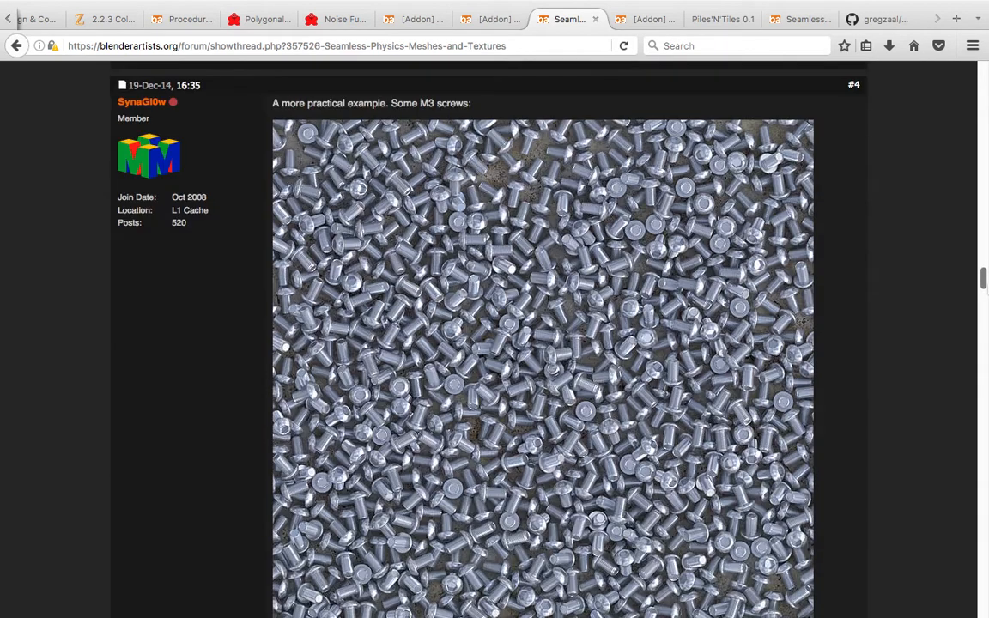
pyautogui.scroll(-5, 559, 334)
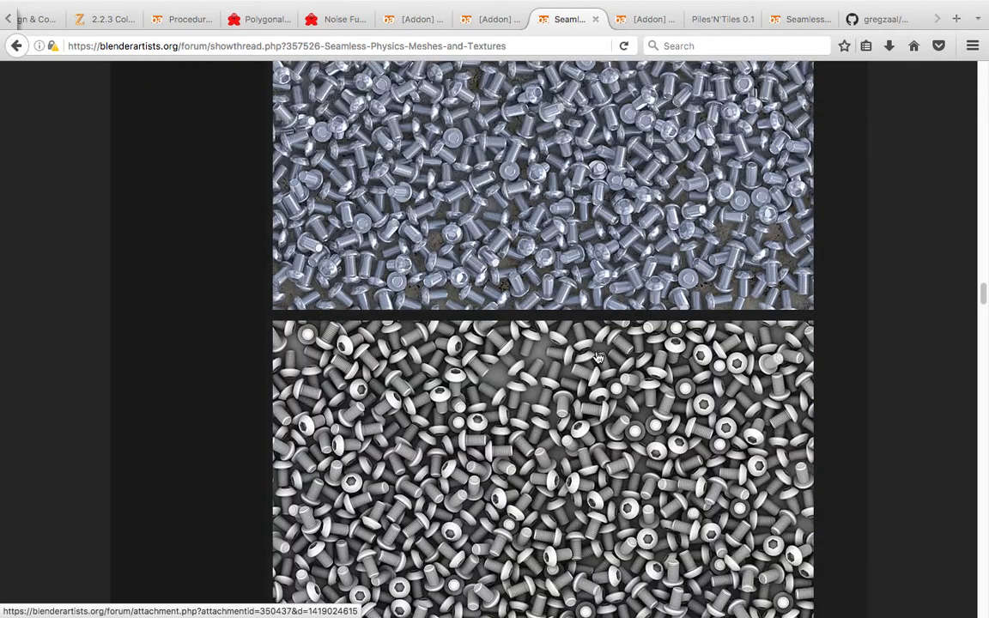
pyautogui.scroll(-5, 410, 384)
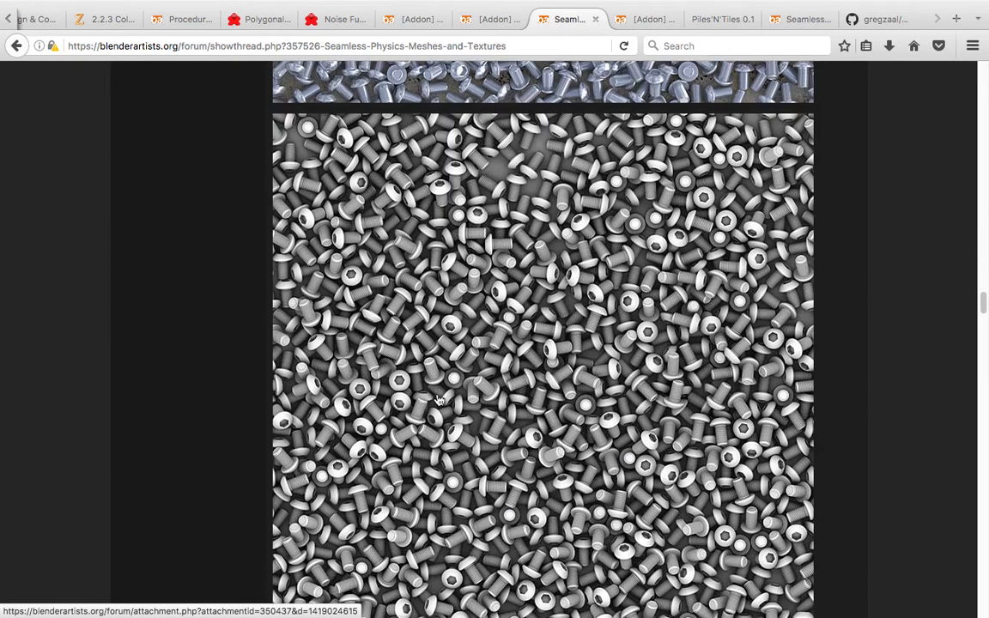
pyautogui.scroll(-3, 464, 386)
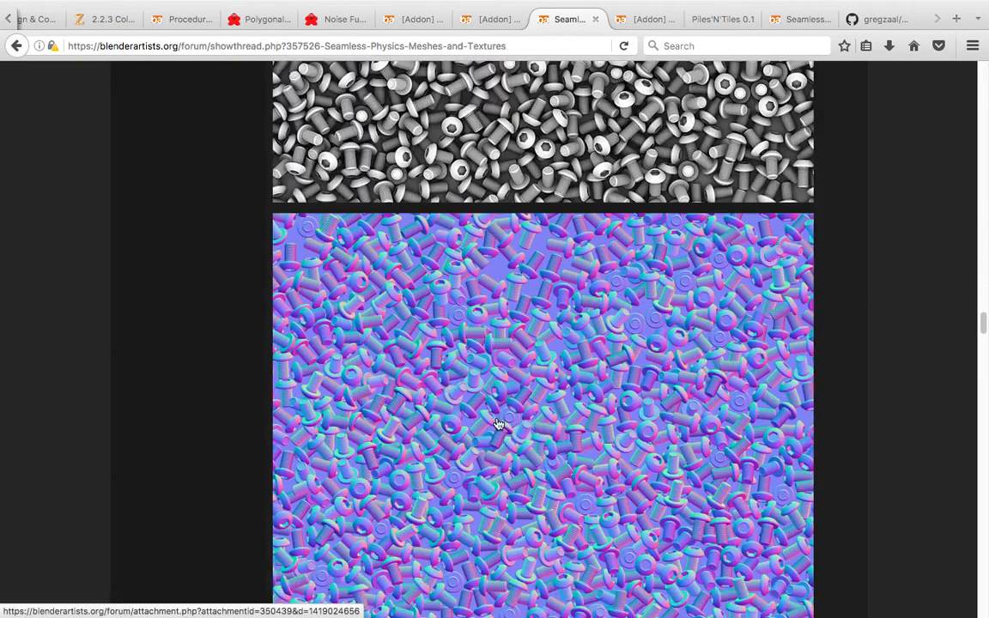
# Examine the seamless gold coin renders, the coin scene screenshots and the replies that follow in the thread
pyautogui.moveTo(984, 324); pyautogui.dragTo(983, 390)
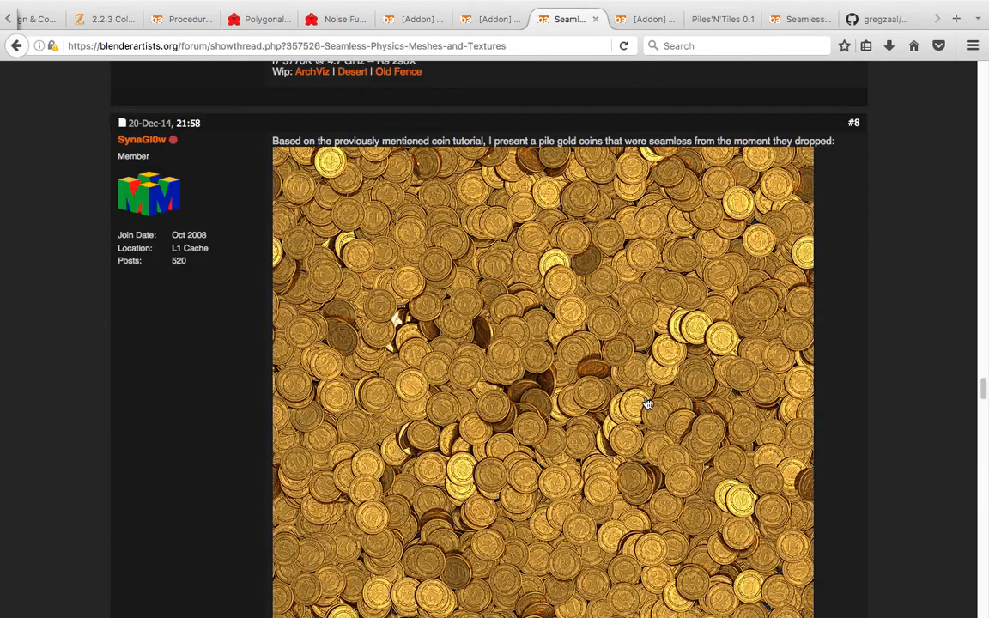
pyautogui.scroll(-10, 647, 403)
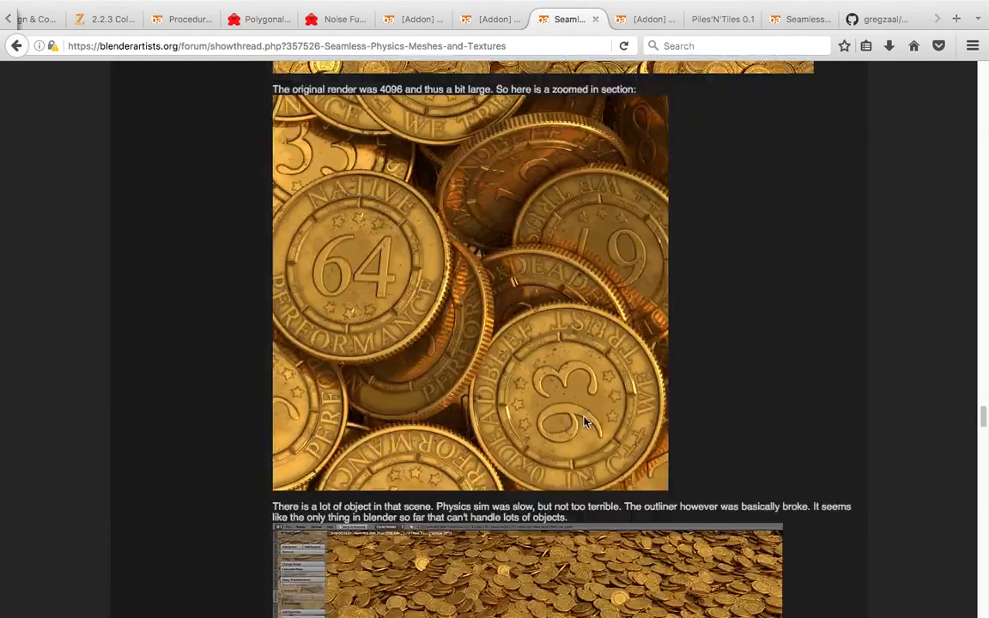
pyautogui.scroll(-6, 594, 409)
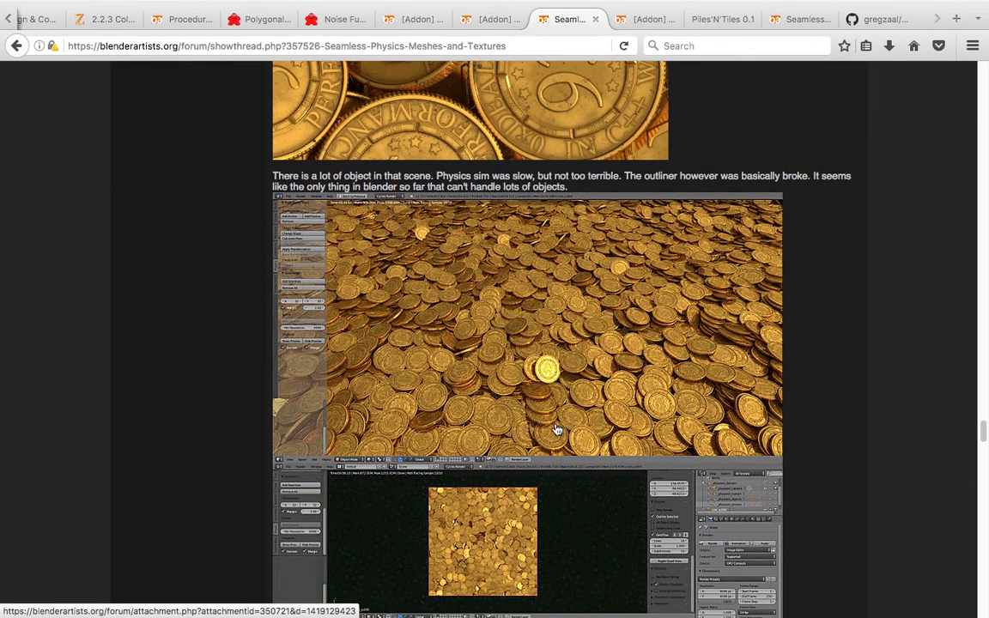
pyautogui.scroll(-20, 543, 335)
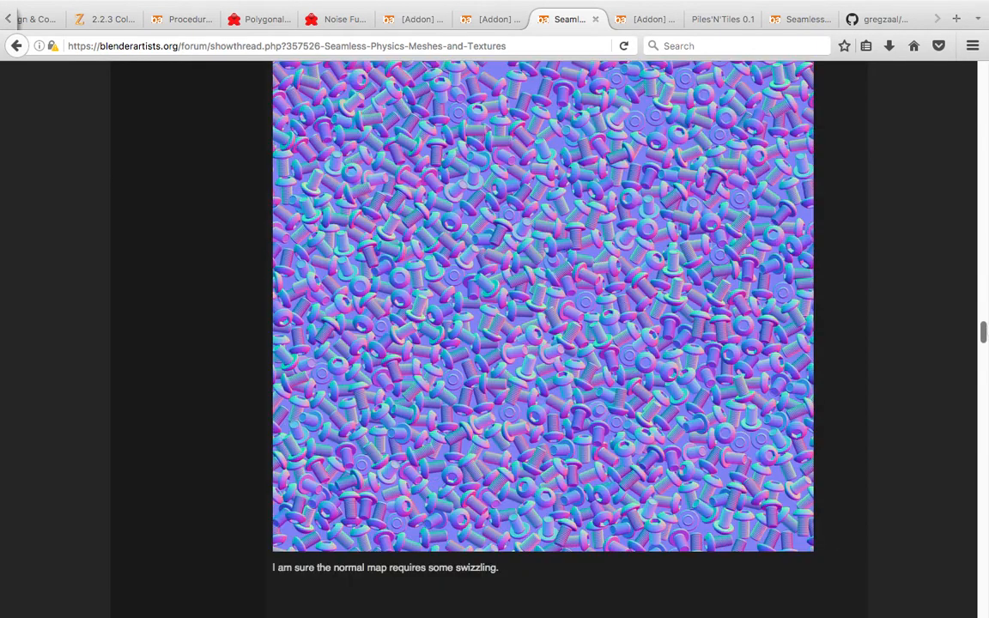
pyautogui.scroll(20, 495, 343)
pyautogui.scroll(-15, 494, 343)
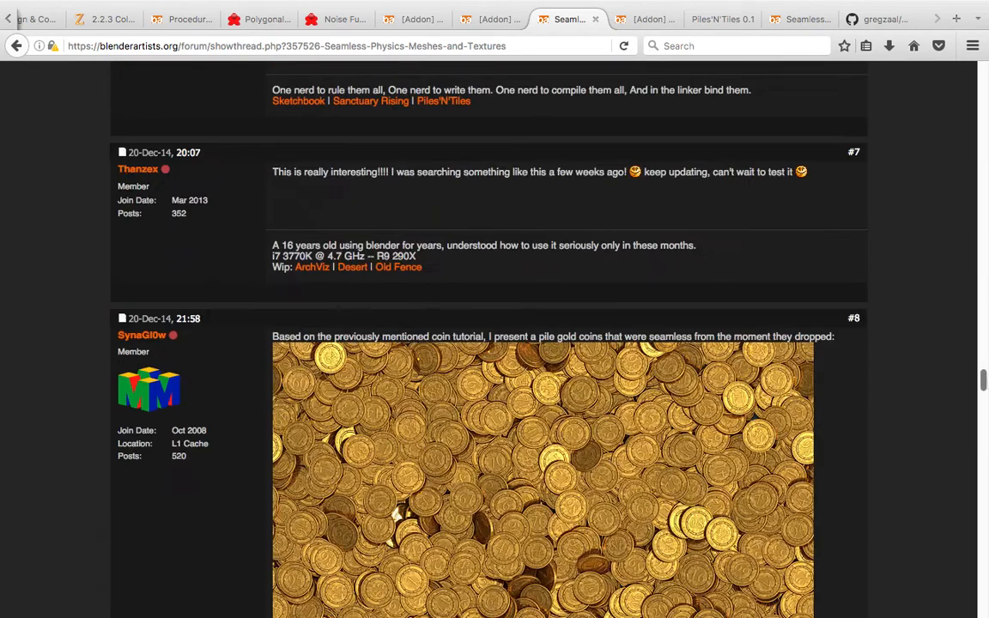
pyautogui.scroll(-3, 600, 347)
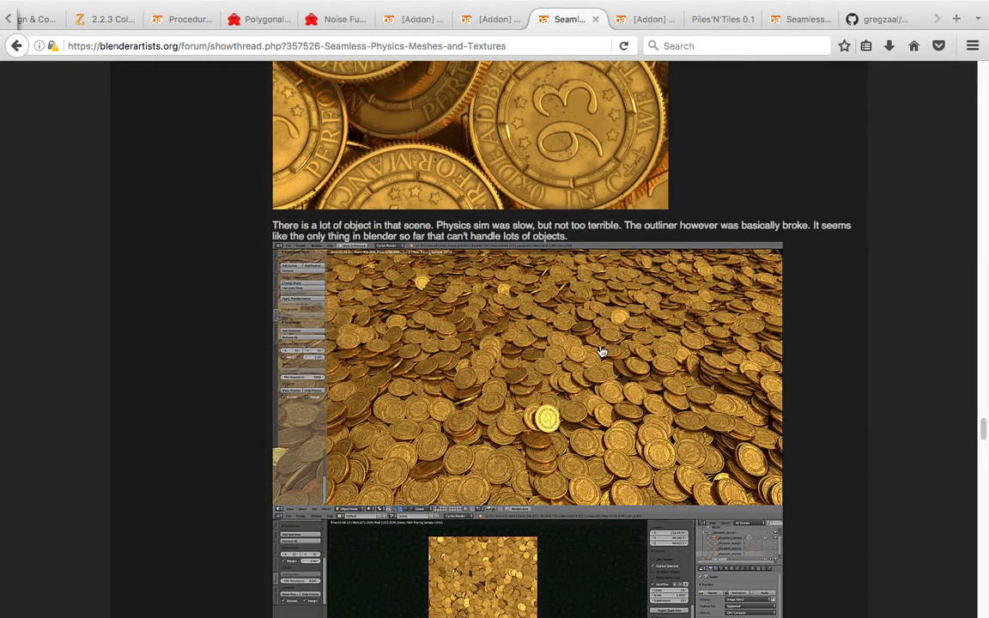
pyautogui.scroll(-2, 601, 347)
pyautogui.scroll(-10, 982, 452)
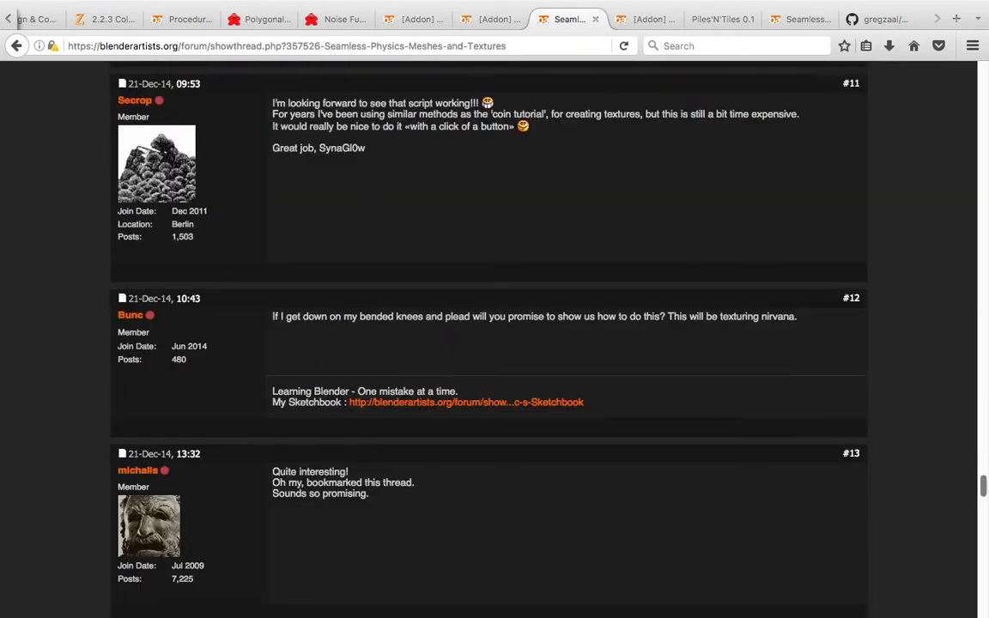
pyautogui.scroll(15, 859, 257)
# Look through the other two open copies of the Piles'N'Tiles add-on thread for example pictures
pyautogui.click(485, 19)
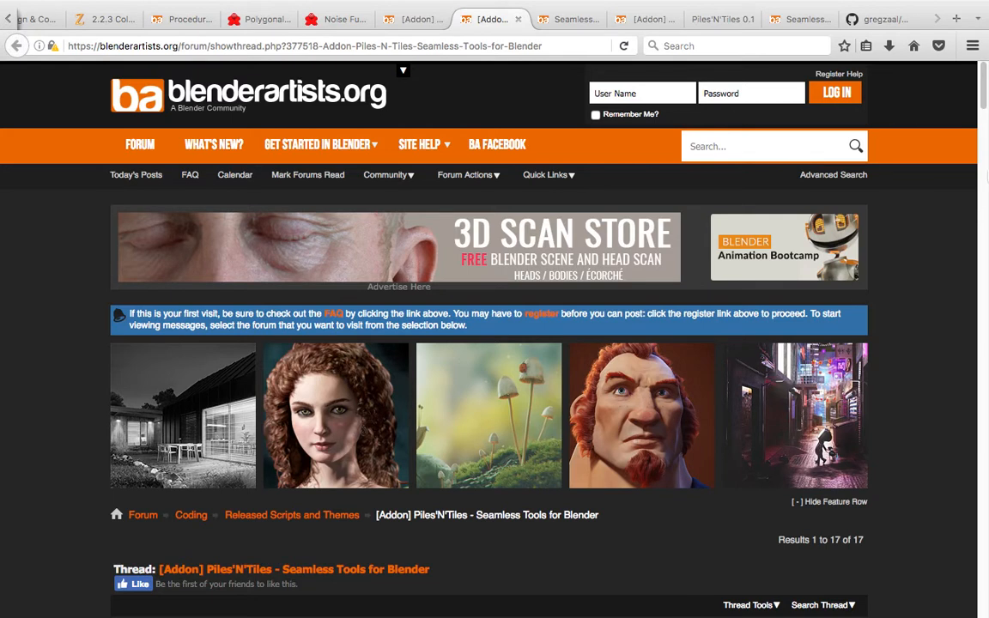
pyautogui.click(984, 175)
pyautogui.click(985, 171)
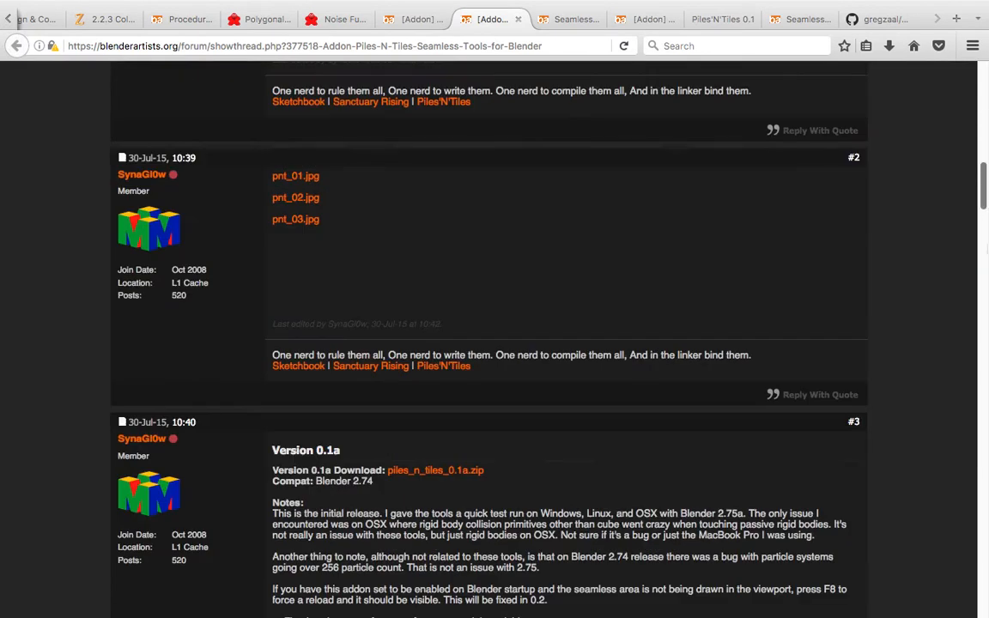
pyautogui.click(981, 215)
pyautogui.click(399, 23)
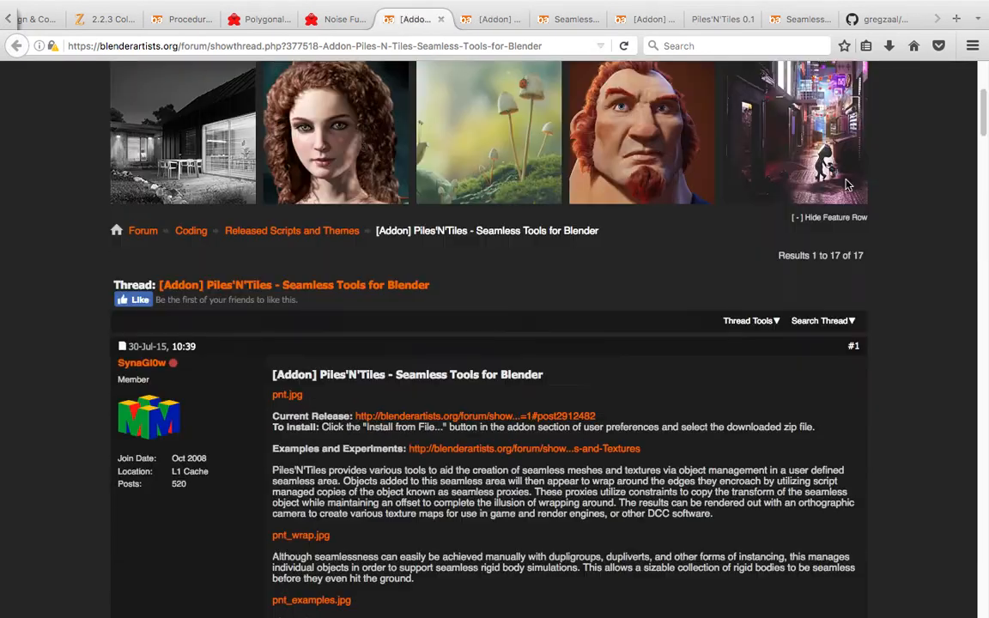
pyautogui.scroll(-20, 986, 140)
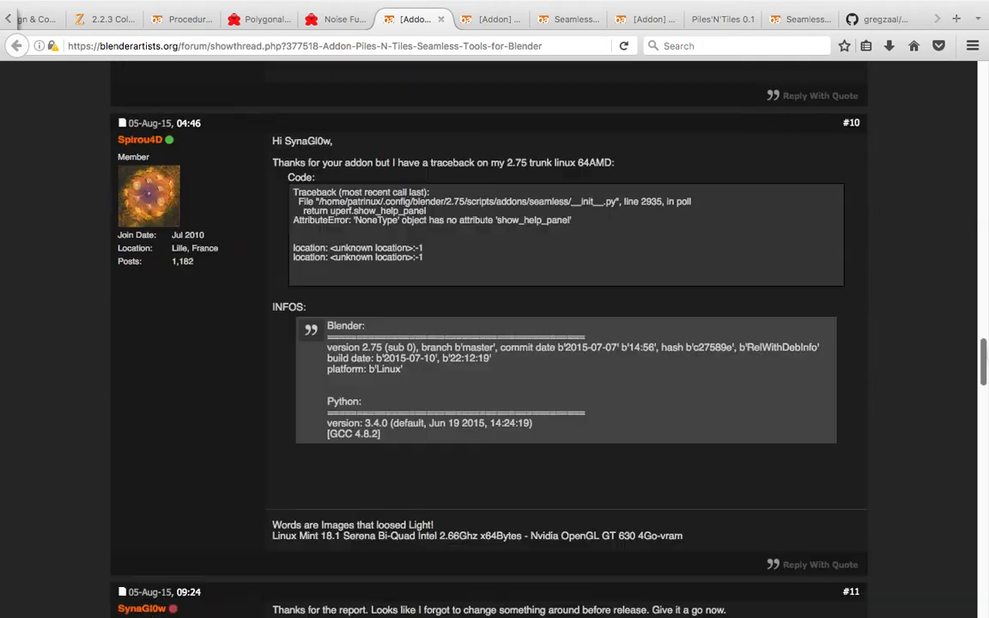
pyautogui.scroll(20, 986, 140)
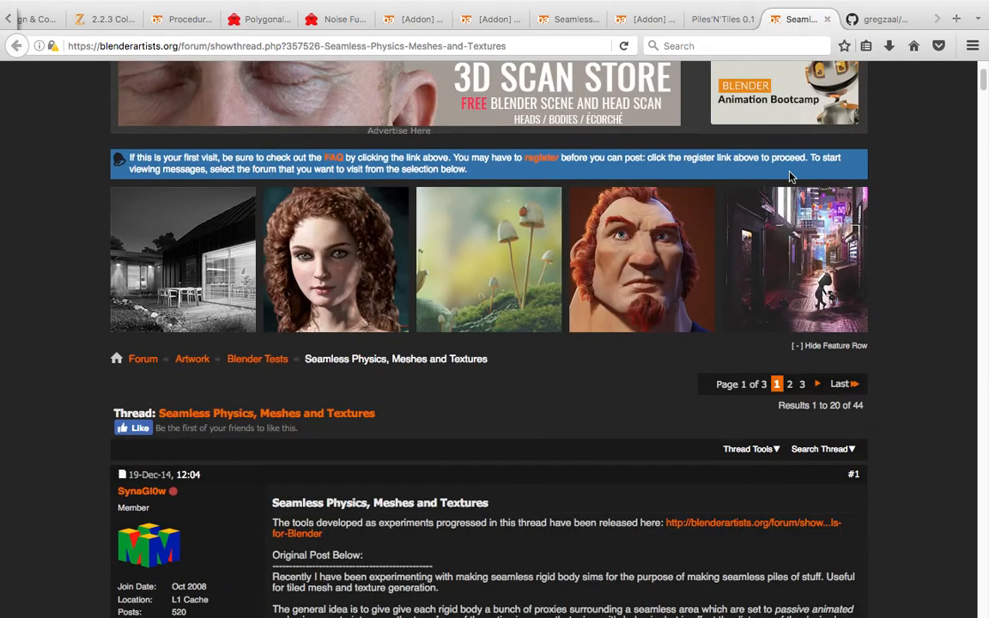
# Review the other open copy of the Seamless Physics thread from the box pile and proxy setup through the screw maps to the gold coins
pyautogui.click(983, 189)
pyautogui.click(982, 187)
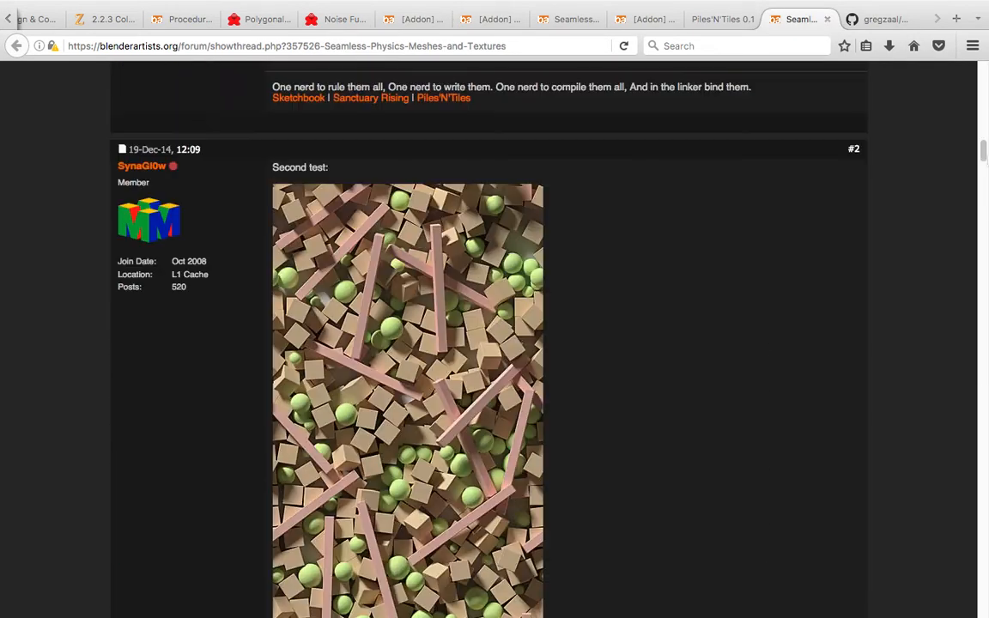
pyautogui.click(983, 187)
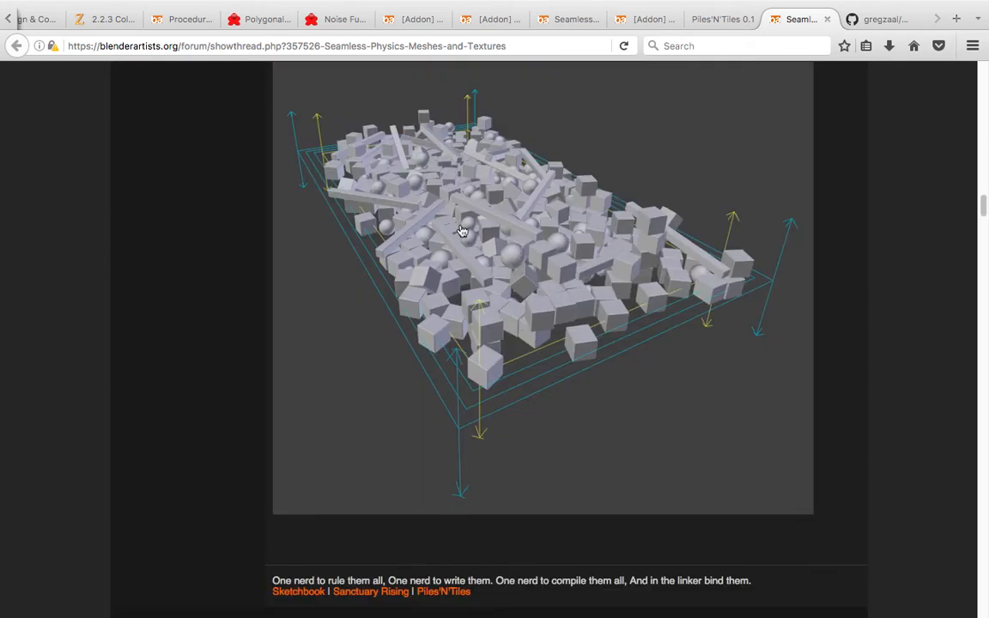
pyautogui.scroll(-3, 609, 283)
pyautogui.scroll(-20, 985, 225)
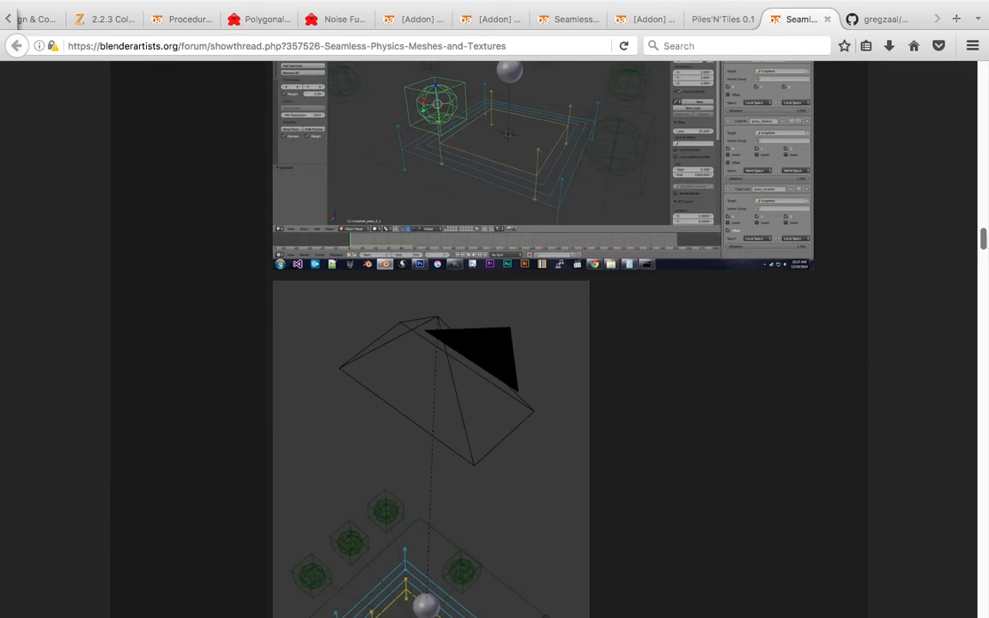
pyautogui.scroll(10, 471, 304)
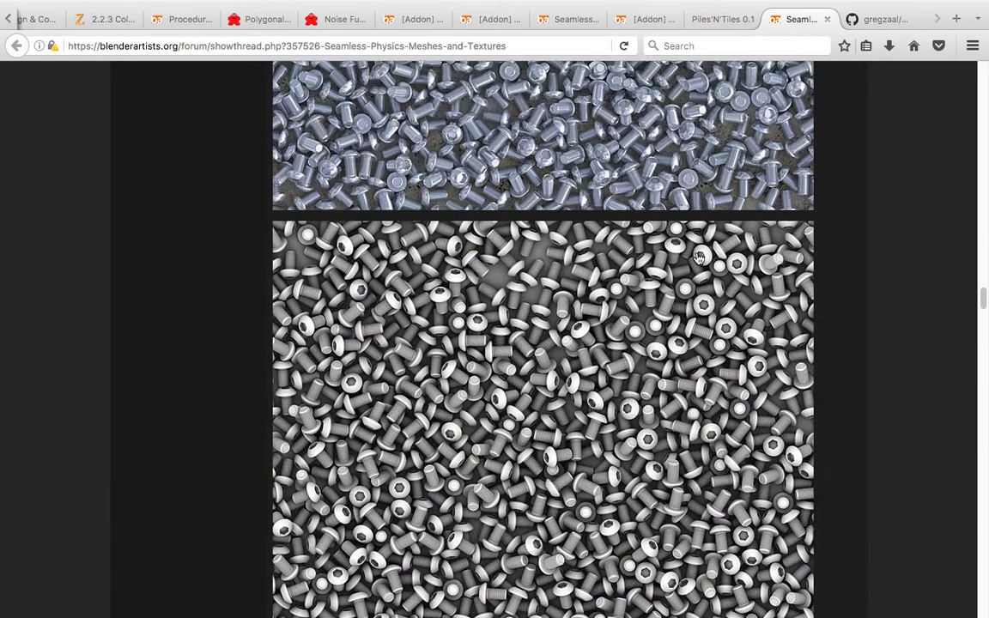
pyautogui.scroll(-2, 471, 304)
pyautogui.scroll(-2, 538, 338)
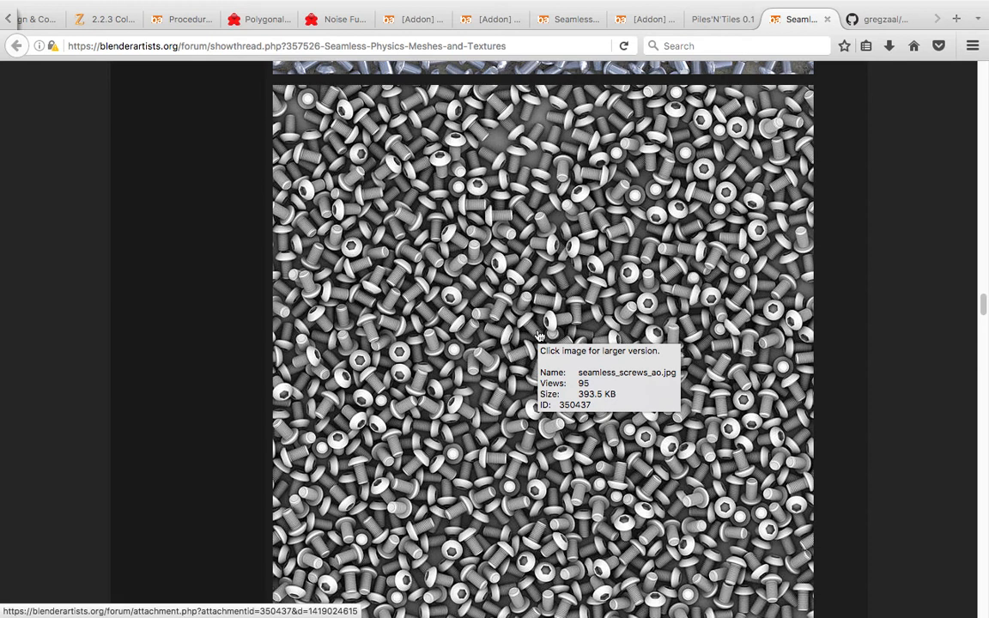
pyautogui.scroll(-4, 537, 335)
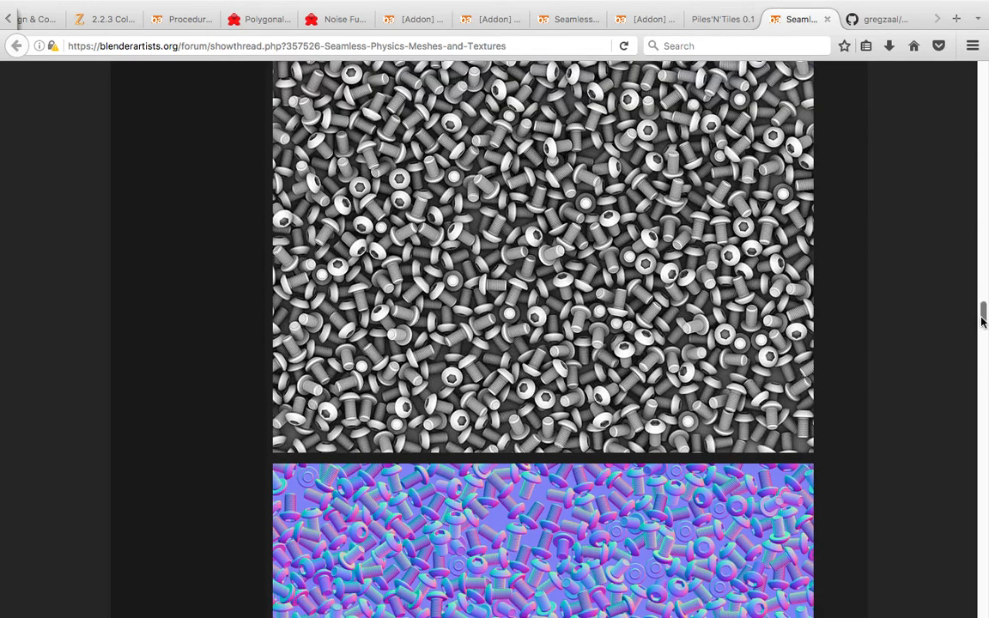
pyautogui.moveTo(984, 321); pyautogui.dragTo(983, 393)
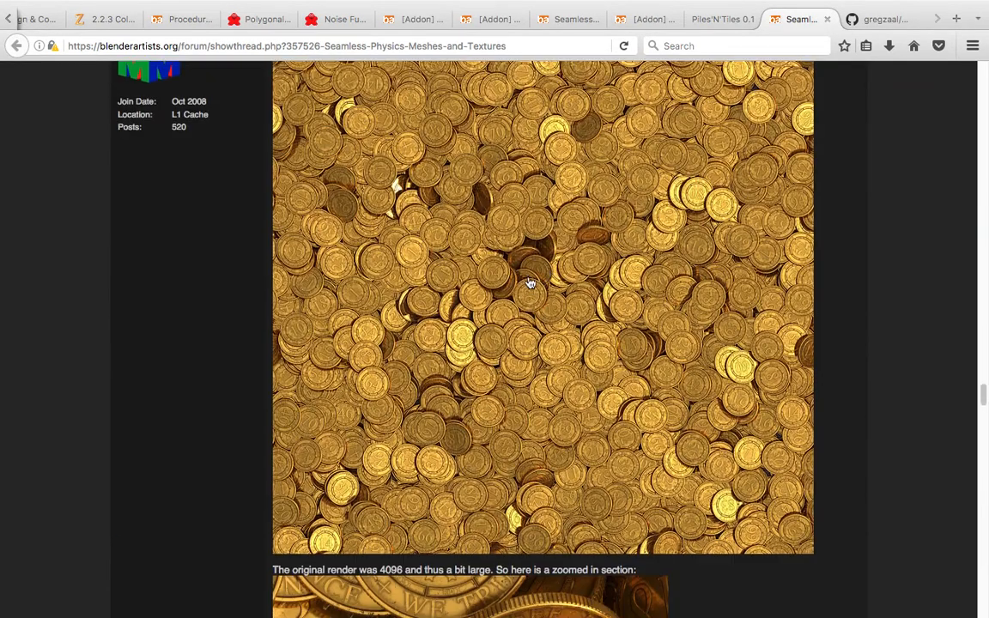
pyautogui.scroll(-4, 601, 283)
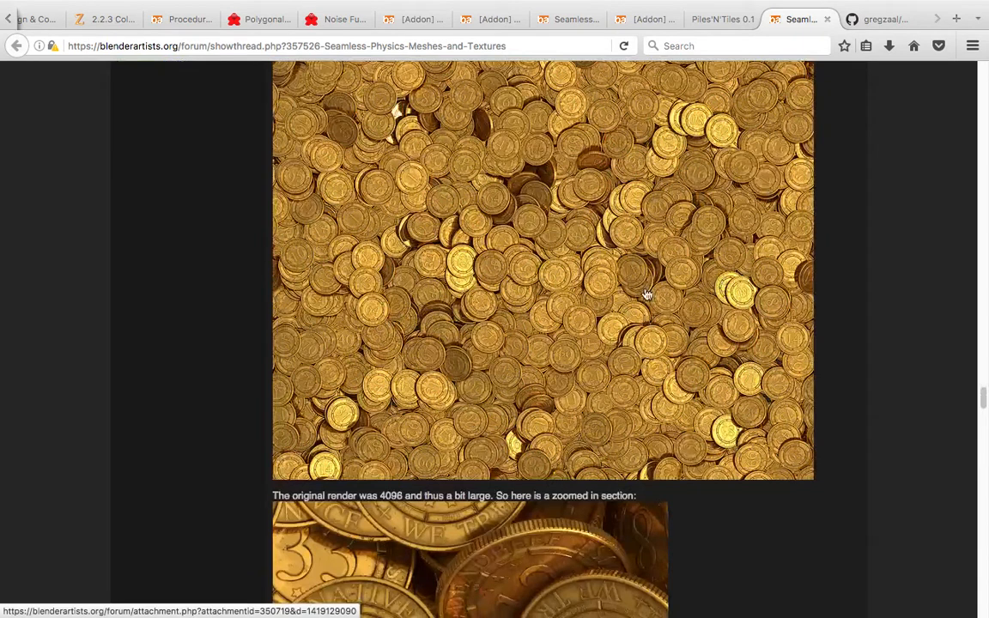
pyautogui.scroll(3, 575, 241)
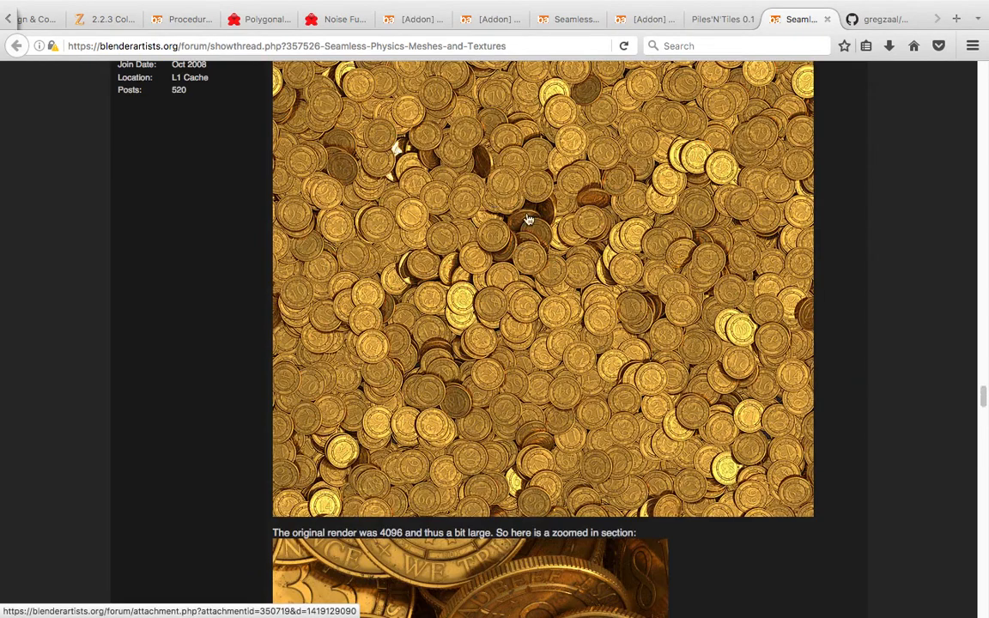
# Review the rest of the Seamless Physics thread down to the seamless area screenshot with its tool settings
pyautogui.scroll(-1, 558, 236)
pyautogui.scroll(-6, 585, 250)
pyautogui.moveTo(986, 424); pyautogui.dragTo(984, 582)
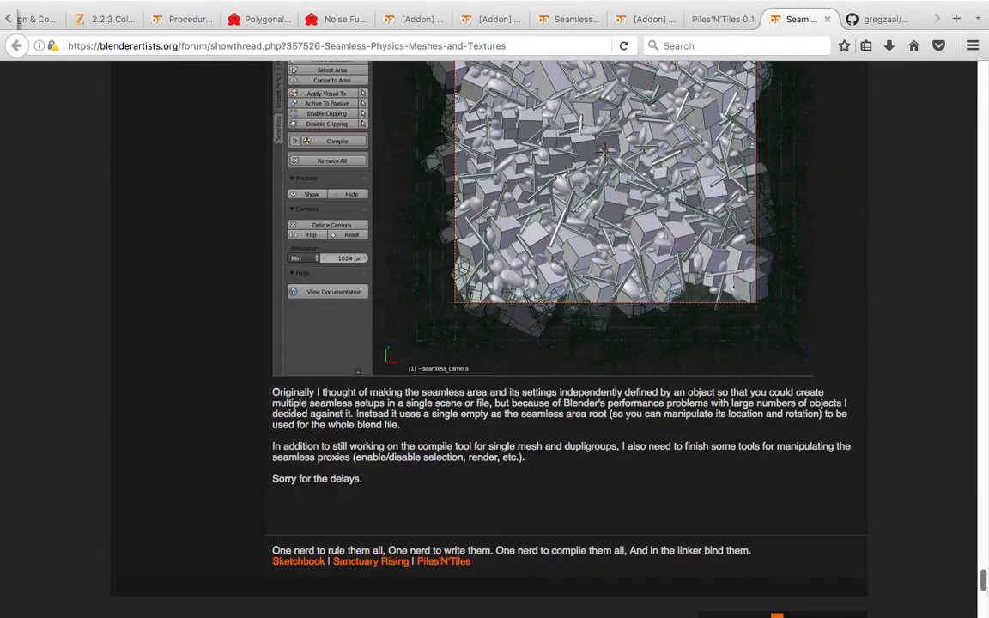
pyautogui.scroll(3, 603, 230)
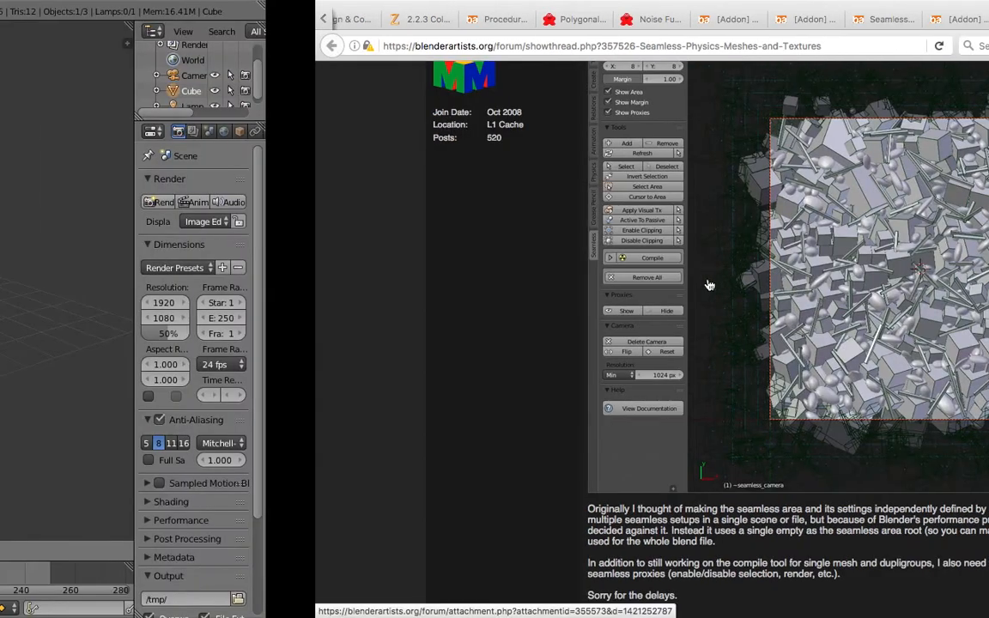
pyautogui.hotkey('ctrl', 'Right')
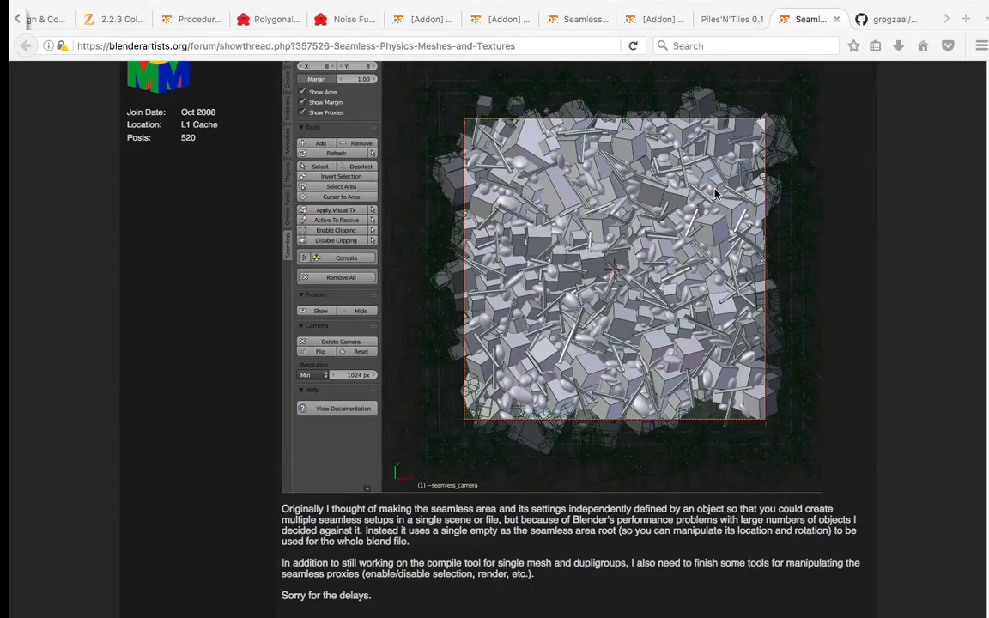
pyautogui.click(719, 22)
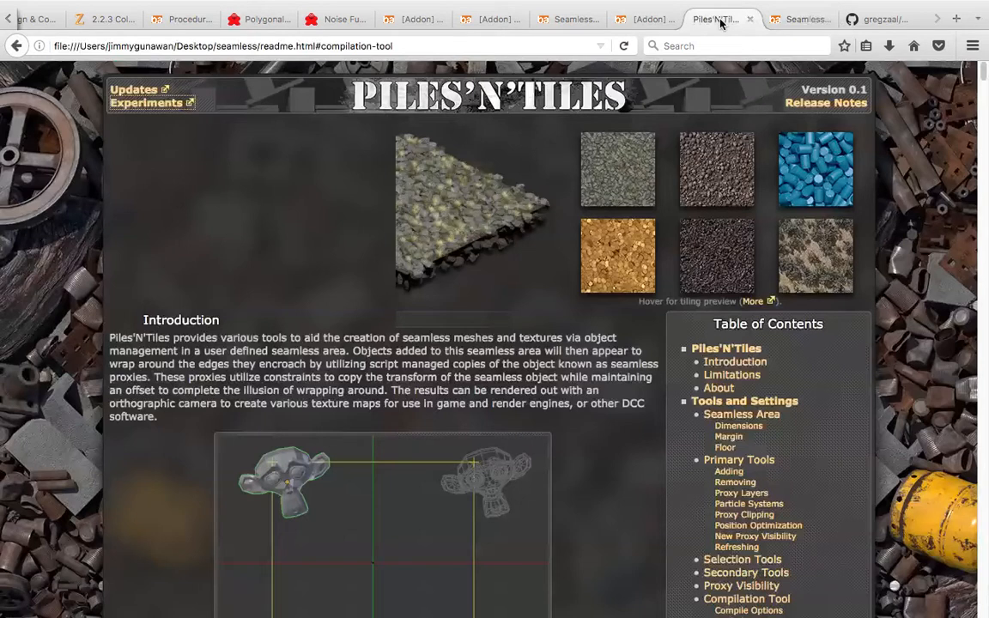
pyautogui.click(796, 20)
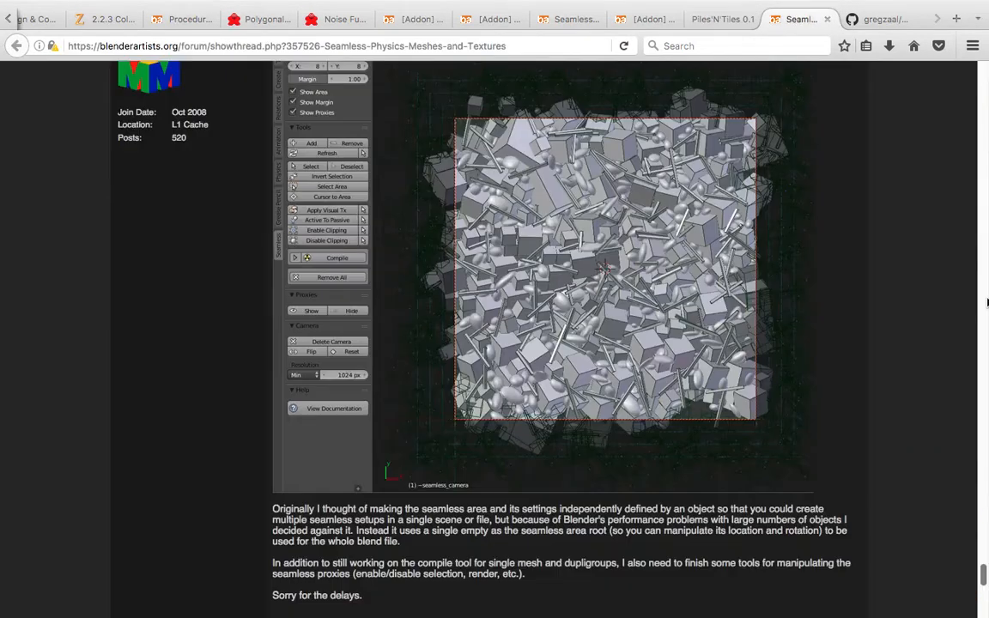
# Return to the start of the Seamless Physics thread and examine the original post's cube pile renders
pyautogui.moveTo(982, 563); pyautogui.dragTo(982, 77)
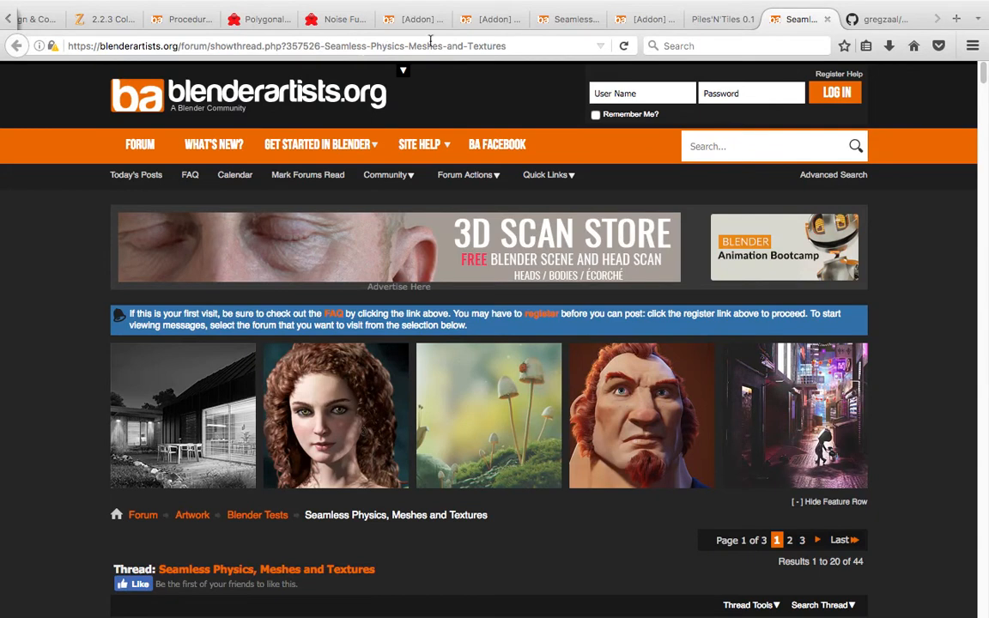
pyautogui.scroll(-5, 369, 380)
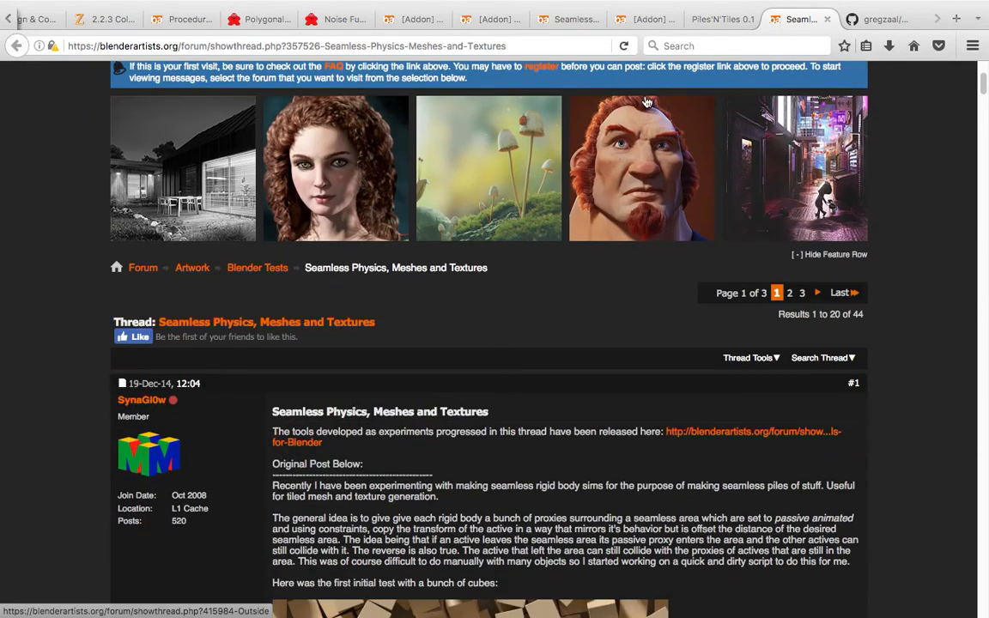
pyautogui.scroll(-2, 498, 309)
pyautogui.scroll(-9, 590, 342)
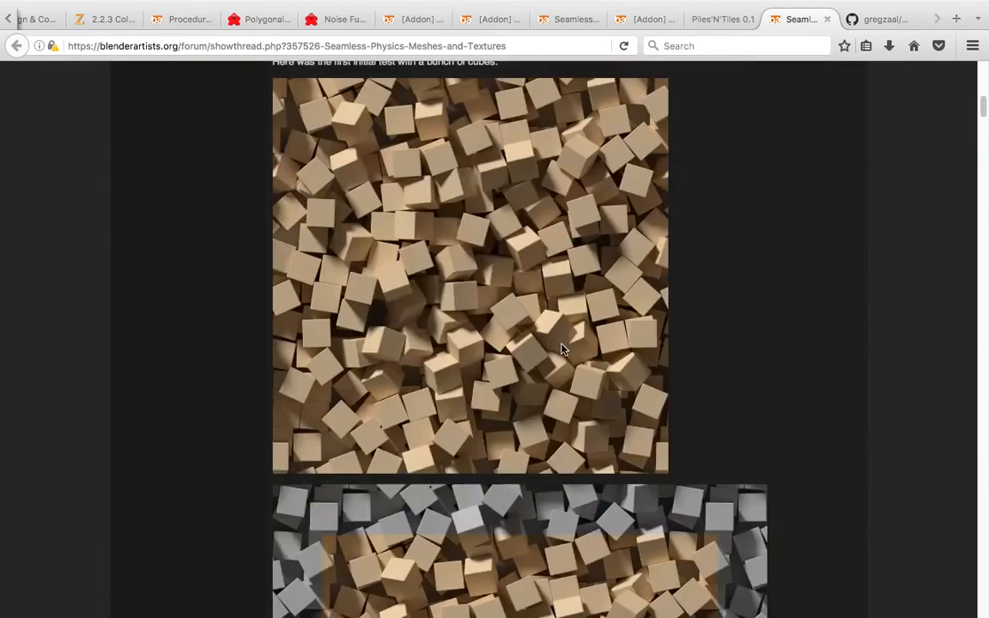
pyautogui.scroll(-10, 562, 349)
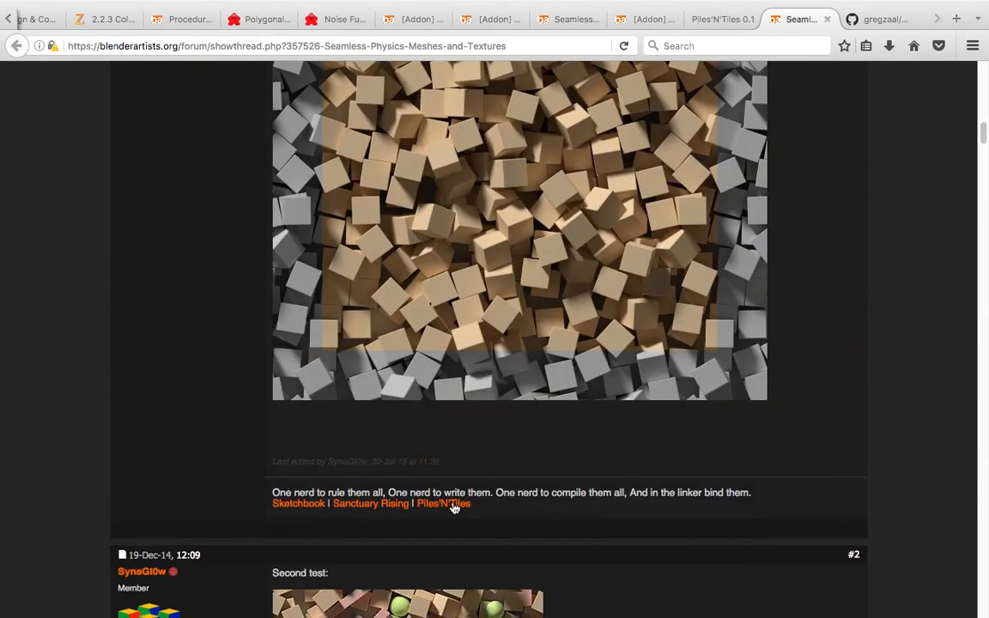
pyautogui.scroll(4, 647, 342)
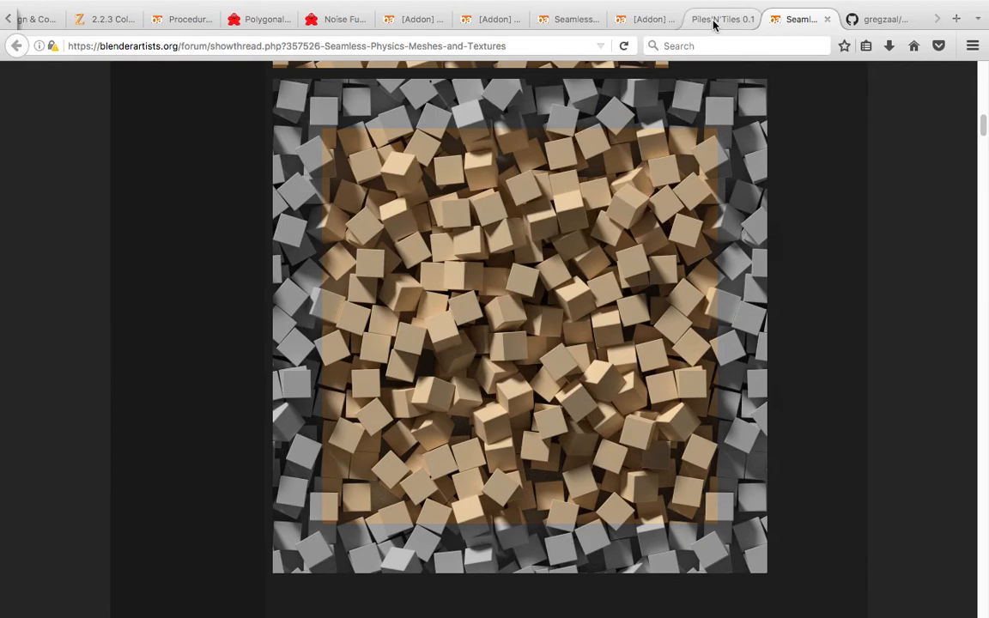
# Examine the Piles'N'Tiles readme from proxy clipping and position optimization through the selection, compilation and node group sections
pyautogui.click(713, 21)
pyautogui.moveTo(985, 77); pyautogui.dragTo(985, 277)
pyautogui.scroll(5, 728, 312)
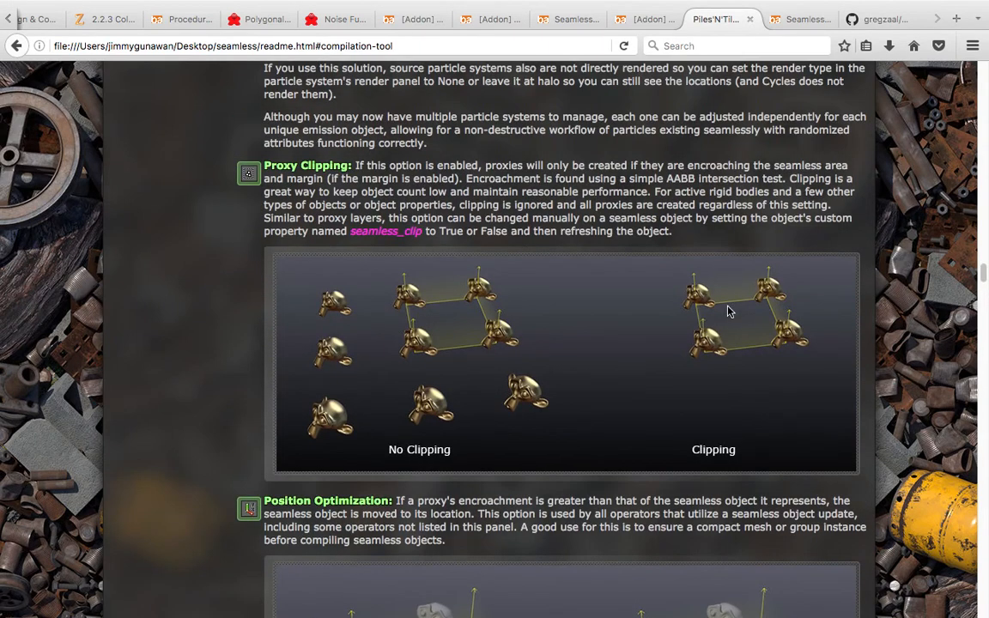
pyautogui.moveTo(985, 283)
pyautogui.mouseDown()
pyautogui.moveTo(987, 292)
pyautogui.moveTo(985, 284)
pyautogui.mouseUp()
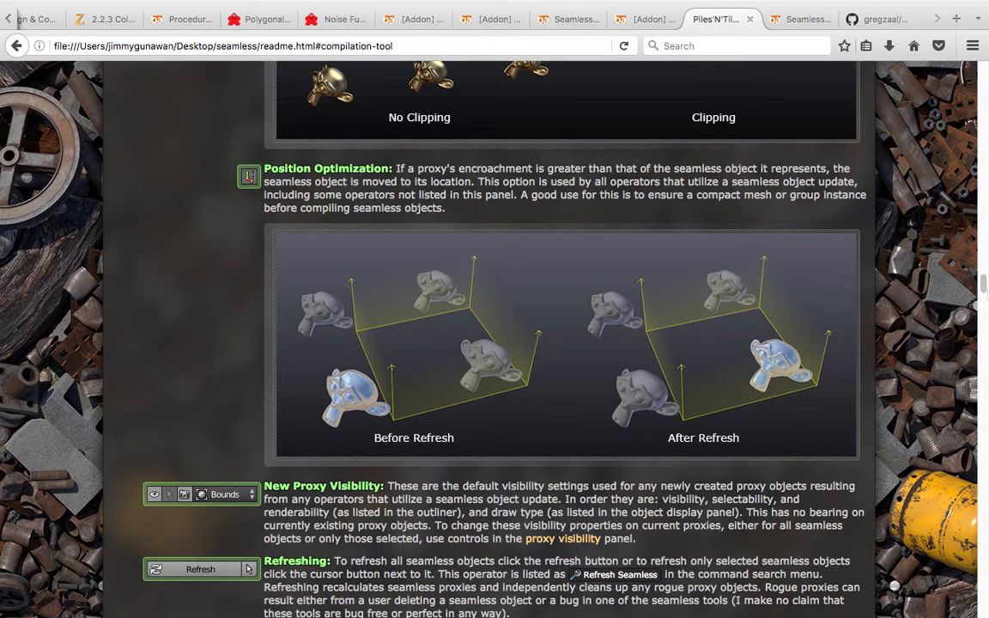
pyautogui.moveTo(985, 284); pyautogui.dragTo(985, 302)
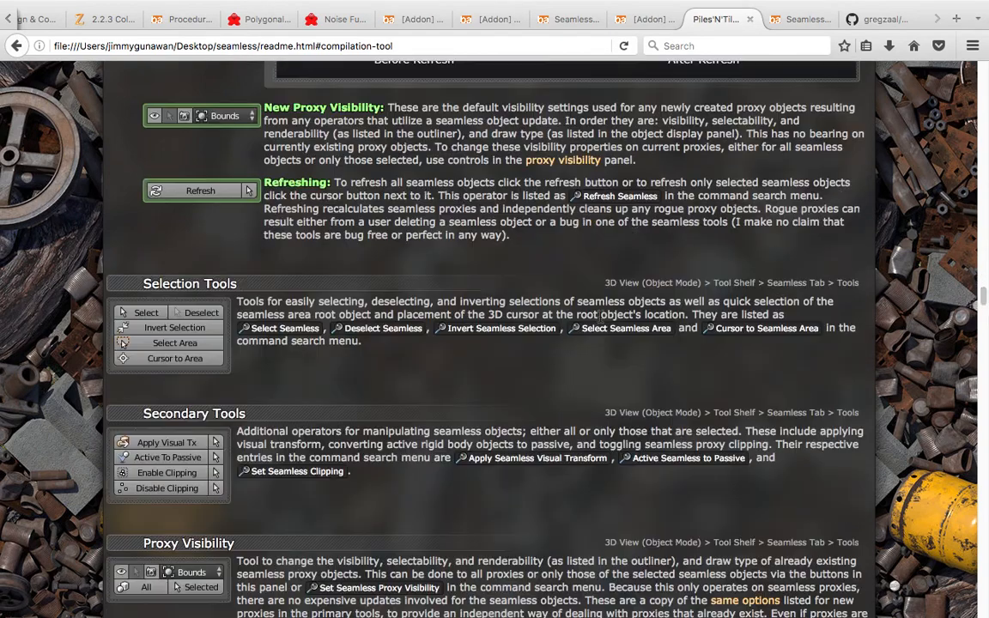
pyautogui.scroll(-3, 552, 305)
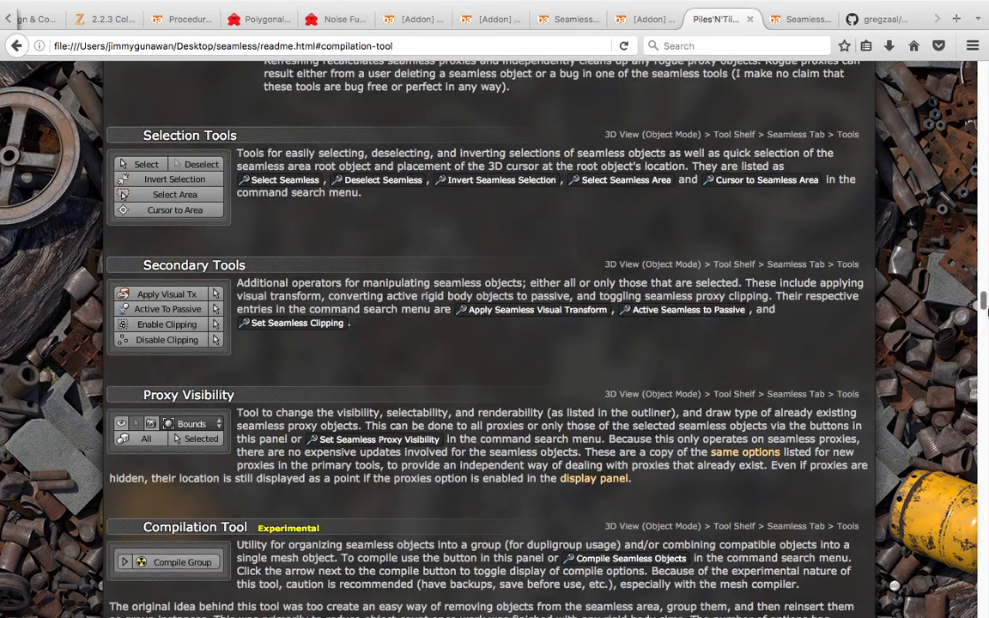
pyautogui.moveTo(984, 301); pyautogui.dragTo(968, 416)
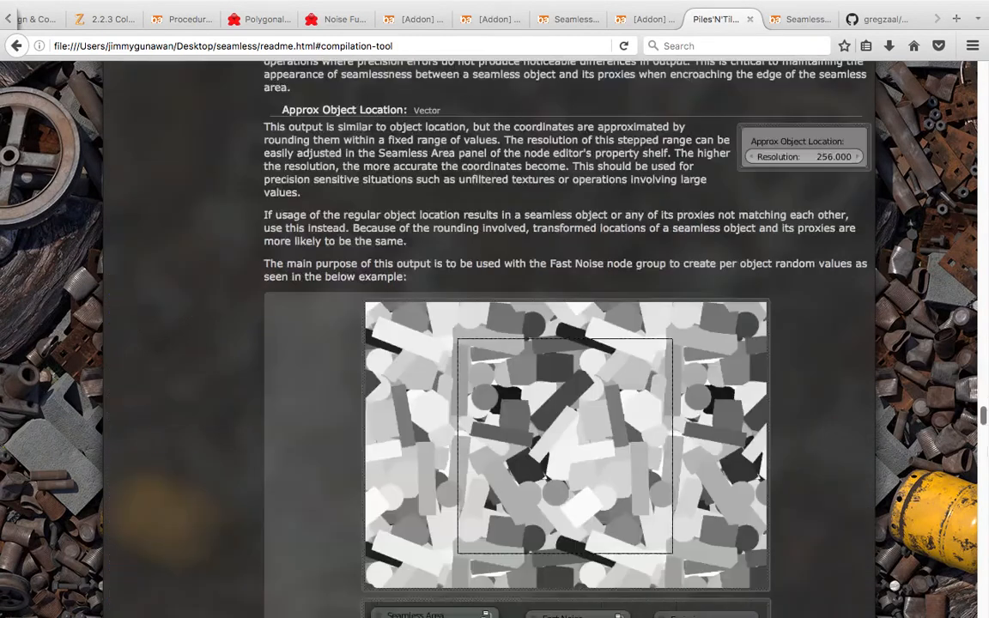
pyautogui.scroll(20, 678, 271)
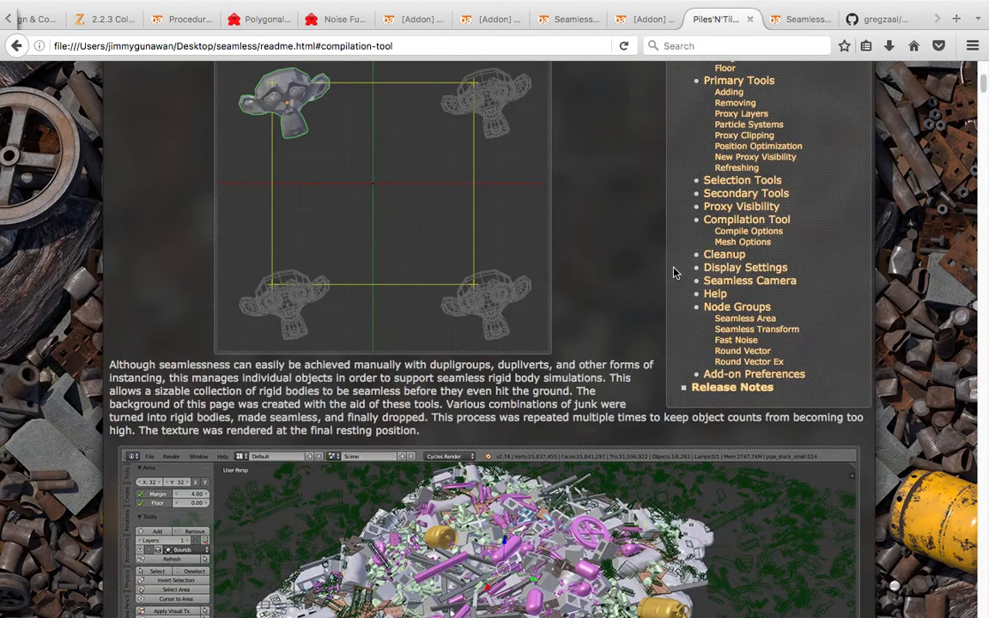
# Switch to Blender and delete all default objects from the scene
pyautogui.hotkey('ctrl', 'Left')
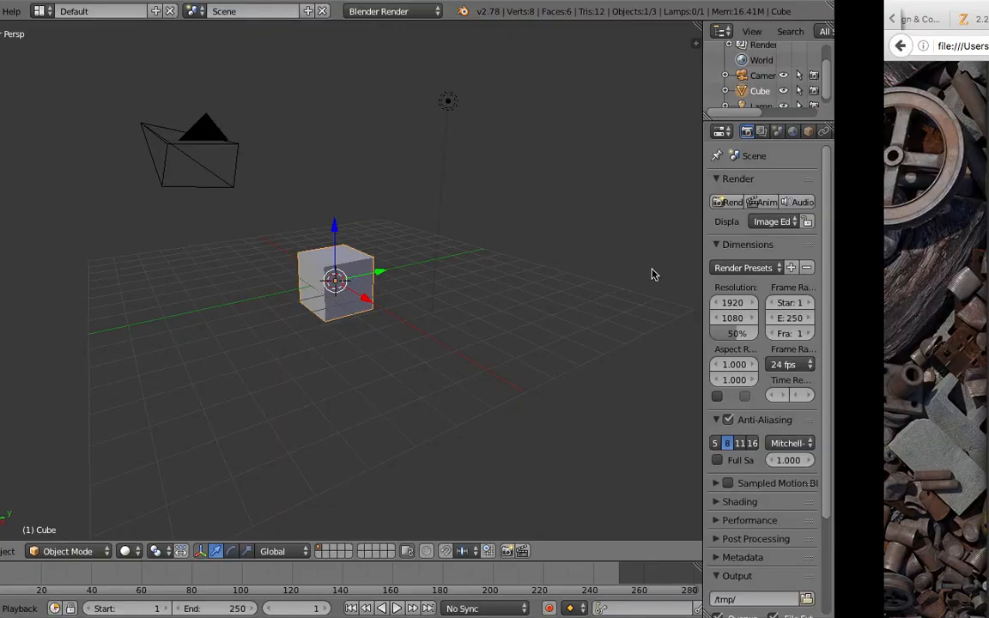
pyautogui.press('a')
pyautogui.press('Delete')
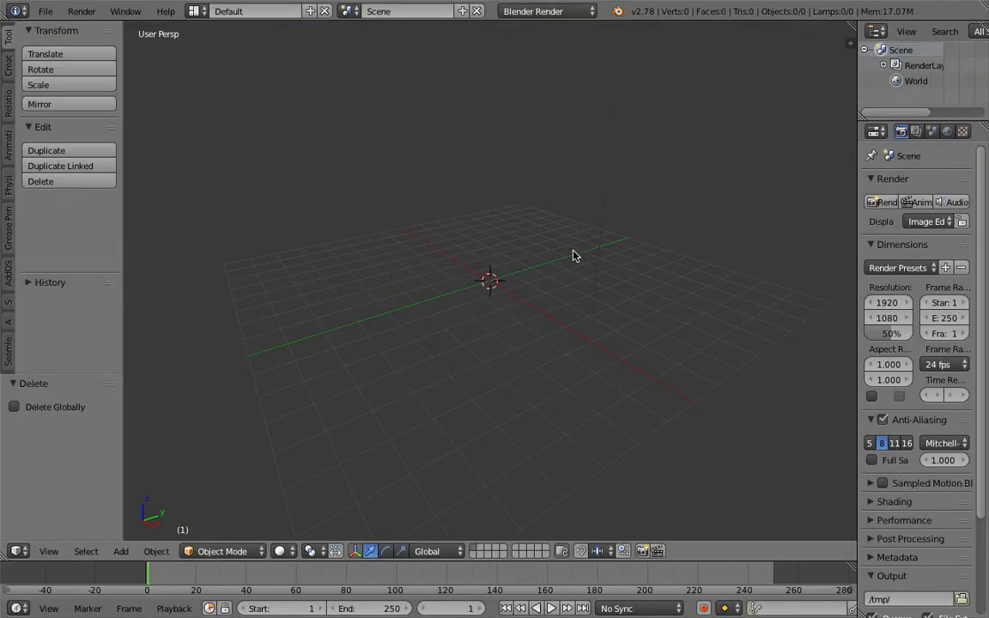
pyautogui.moveTo(565, 251); pyautogui.dragTo(591, 254, button='middle')
pyautogui.click(196, 11)
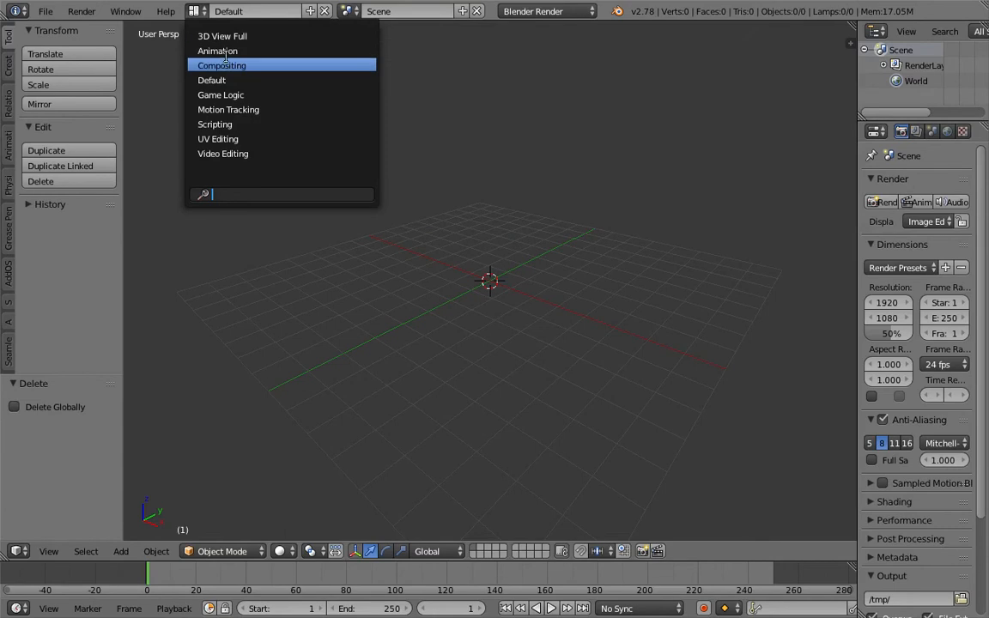
pyautogui.moveTo(567, 161); pyautogui.dragTo(549, 183, button='middle')
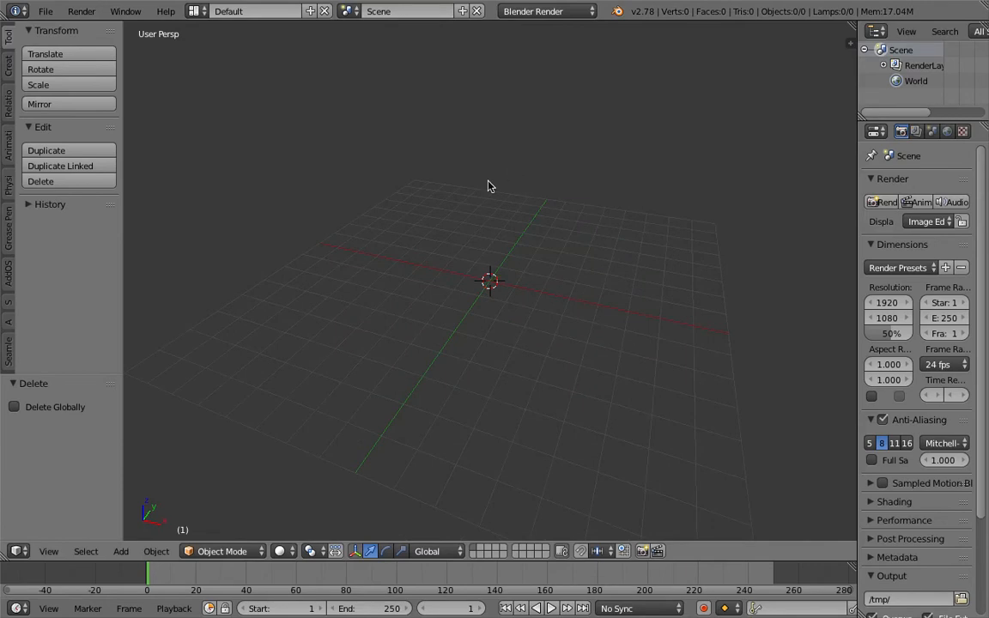
pyautogui.moveTo(487, 185); pyautogui.dragTo(507, 196, button='middle')
# Save the empty scene in the Desktop folder as piles_tiles_experiment_001
pyautogui.click(43, 11)
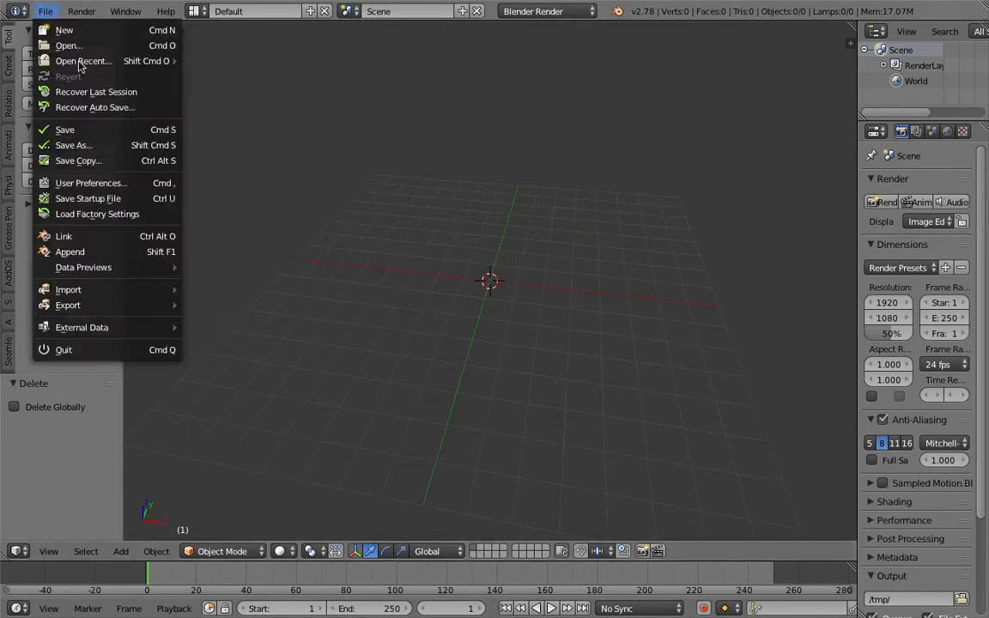
pyautogui.click(74, 145)
pyautogui.click(270, 69)
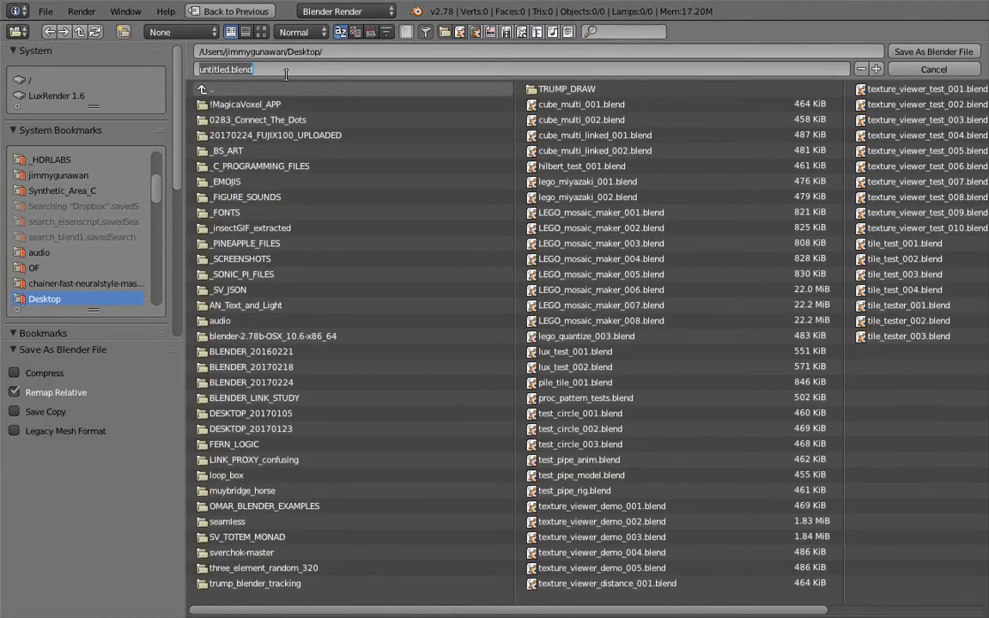
pyautogui.write('piles_tiles_e')
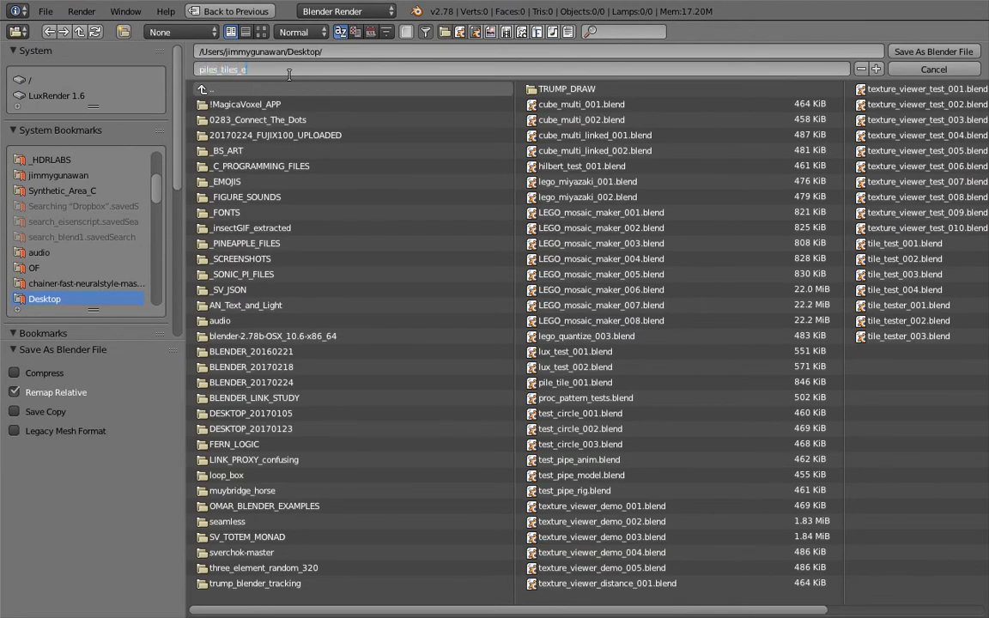
pyautogui.write('xperiment_001')
pyautogui.press('Return')
pyautogui.click(903, 51)
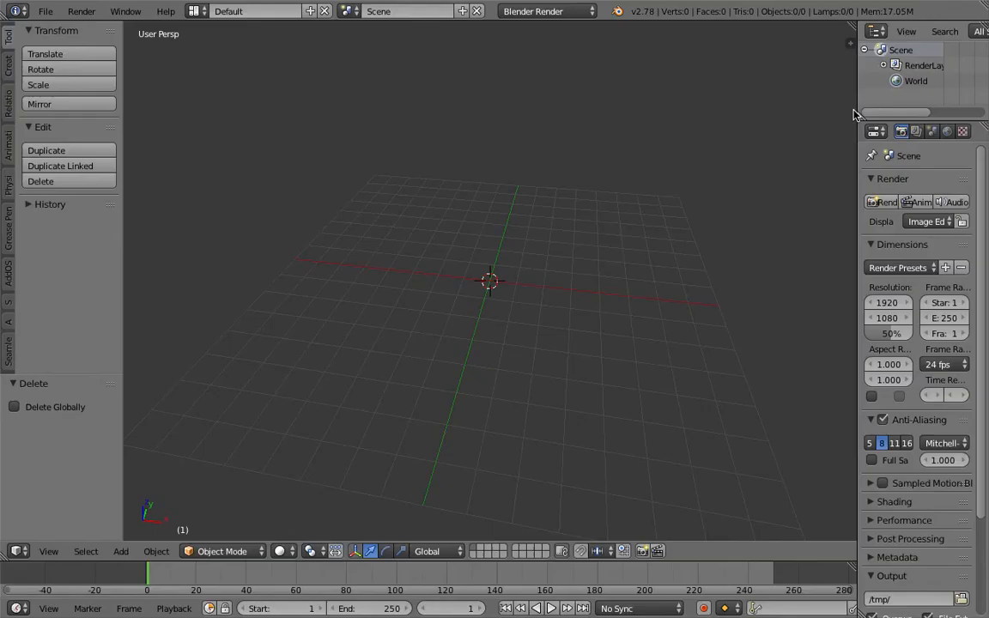
# Show the Seamless tools in a widened tool shelf and check the Piles'N'Tiles add-on's details in the user preferences
pyautogui.click(7, 352)
pyautogui.moveTo(121, 275); pyautogui.dragTo(259, 271)
pyautogui.click(45, 11)
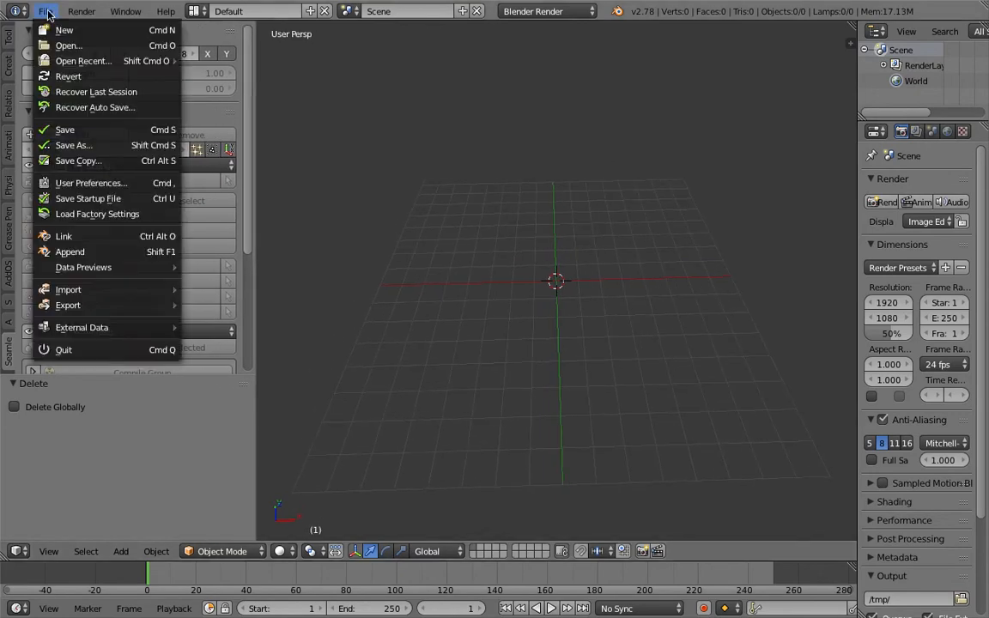
pyautogui.click(96, 183)
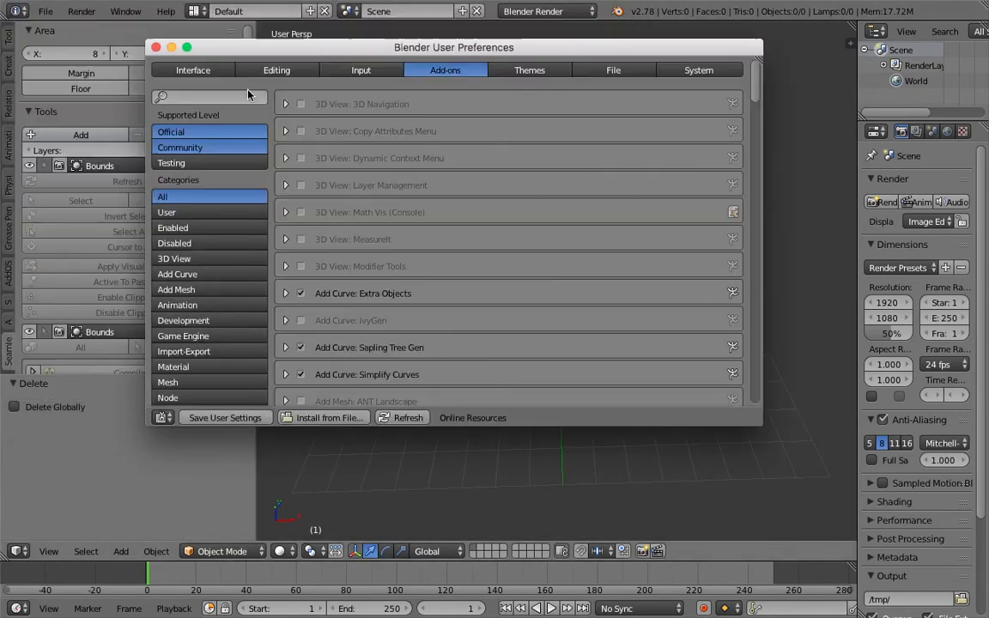
pyautogui.click(247, 93)
pyautogui.write('piles')
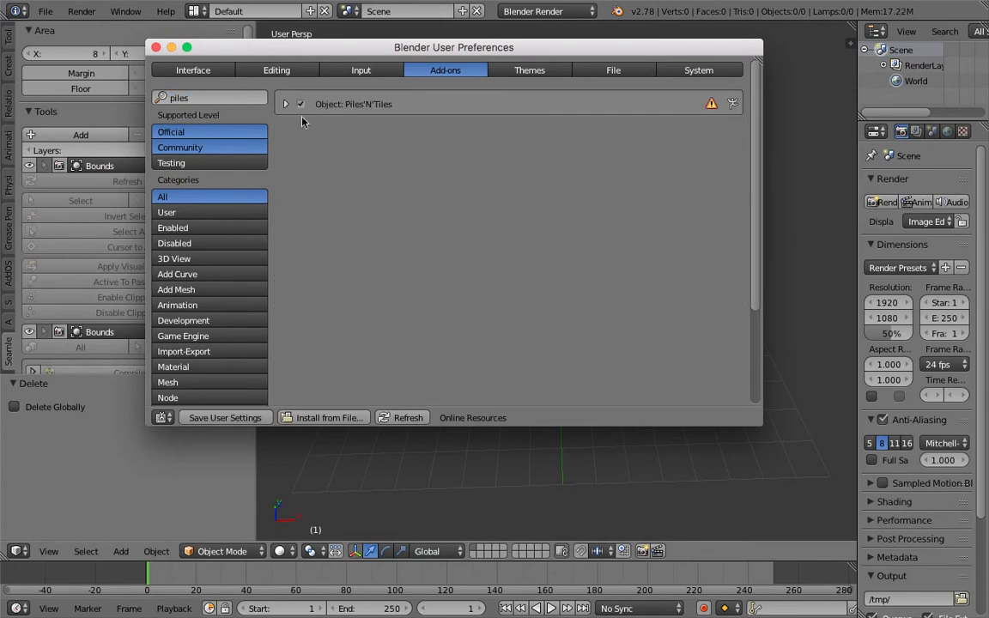
pyautogui.click(286, 104)
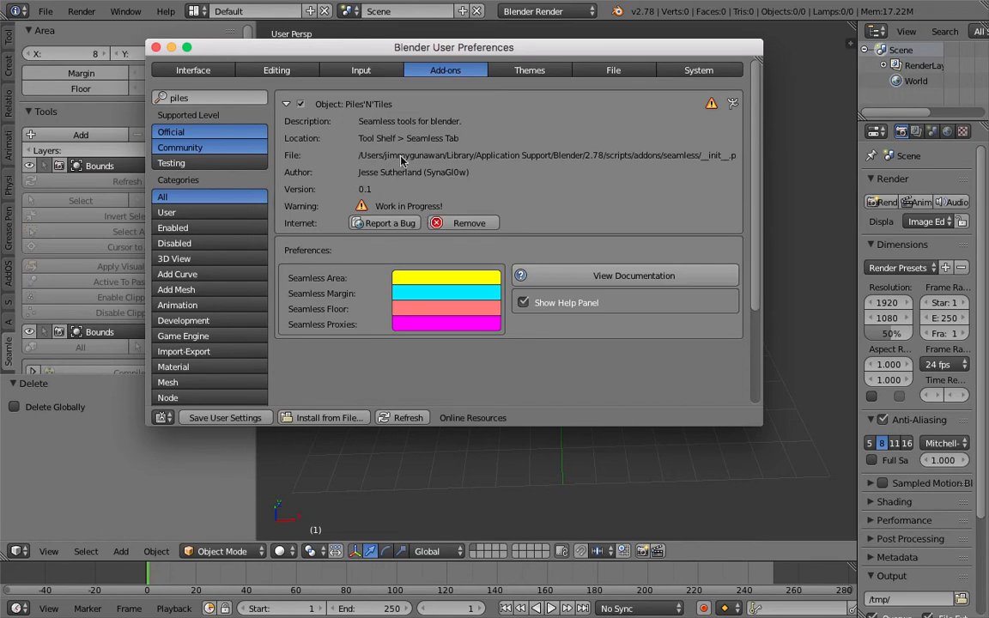
pyautogui.click(155, 47)
# Add a cylinder mesh at the scene's centre and widen the 3D view and the Seamless tool shelf
pyautogui.moveTo(502, 221); pyautogui.dragTo(730, 207, button='middle')
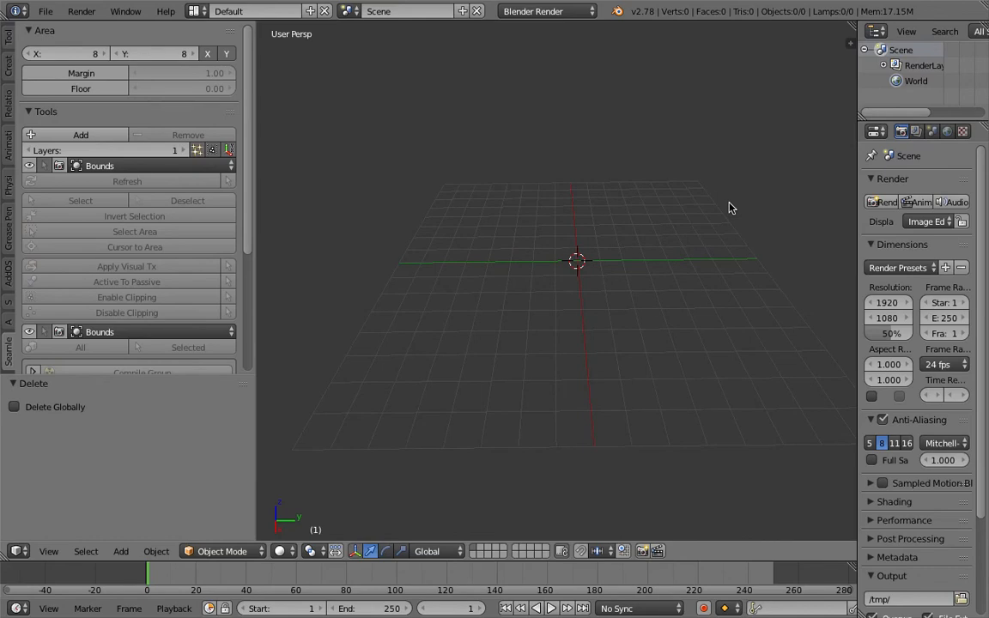
pyautogui.moveTo(699, 229); pyautogui.dragTo(578, 264, button='middle')
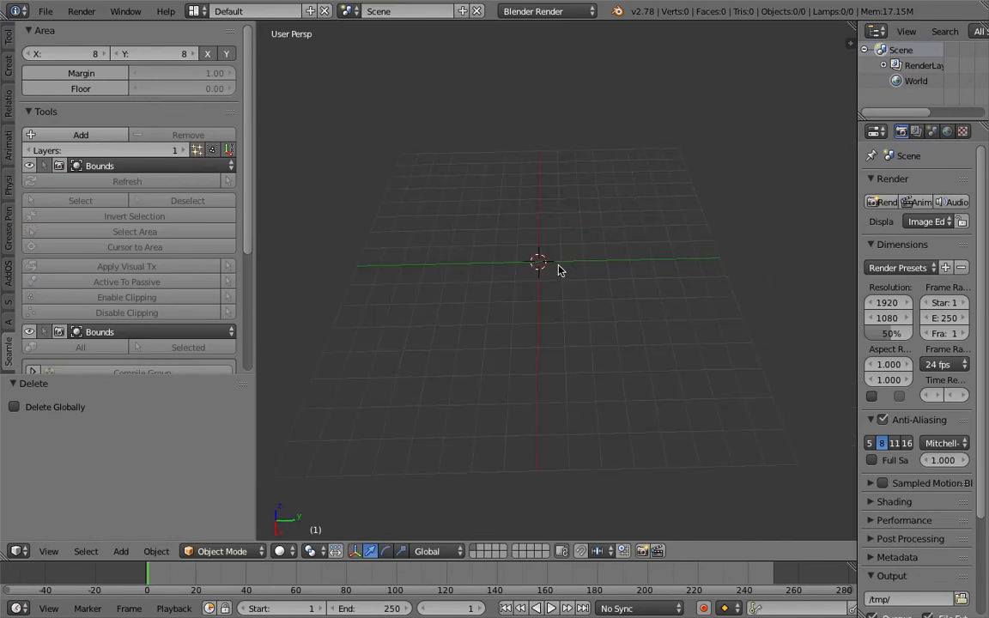
pyautogui.moveTo(858, 165); pyautogui.dragTo(873, 166)
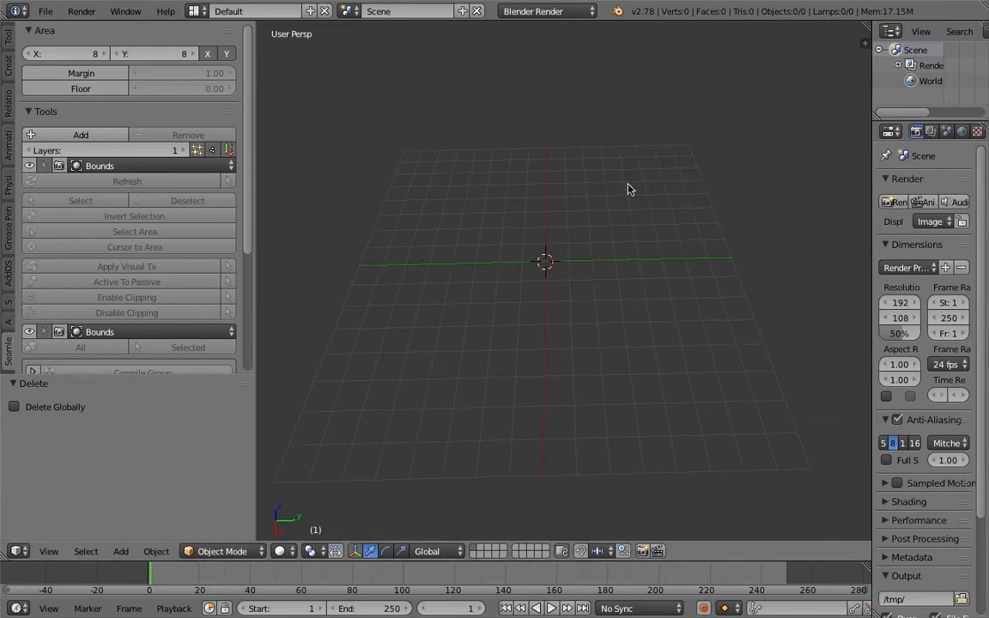
pyautogui.moveTo(545, 219); pyautogui.dragTo(505, 237, button='middle')
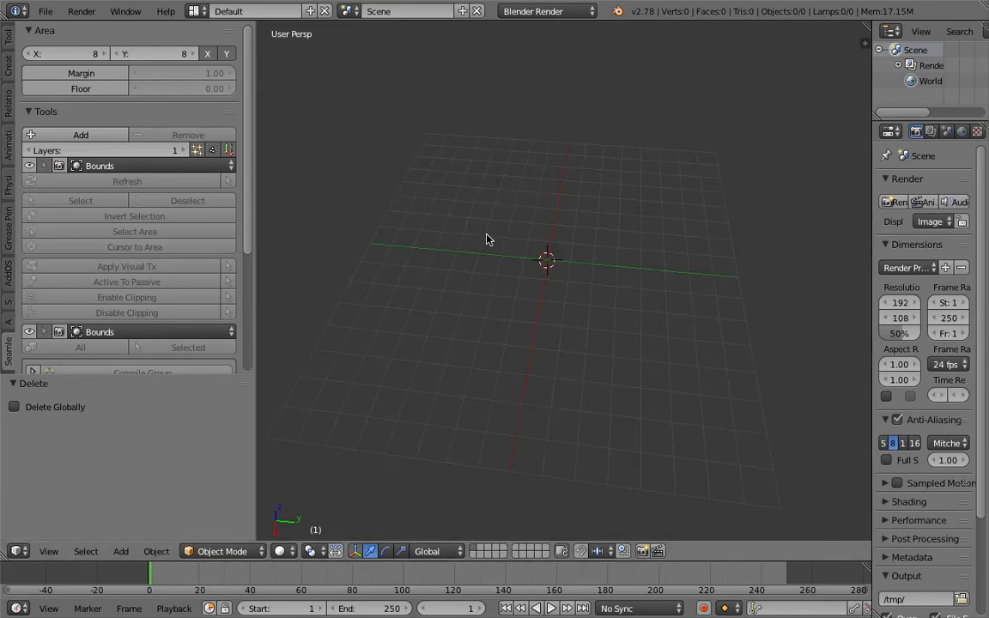
pyautogui.hotkey('shift', 'a')
pyautogui.moveTo(480, 227)
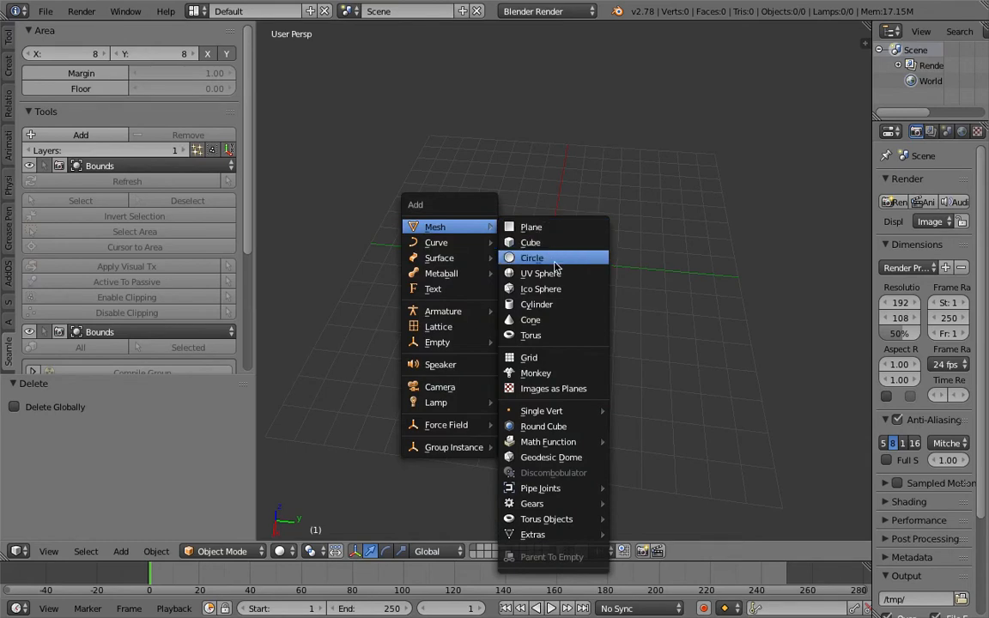
pyautogui.click(551, 306)
pyautogui.moveTo(569, 280); pyautogui.dragTo(312, 130, button='middle')
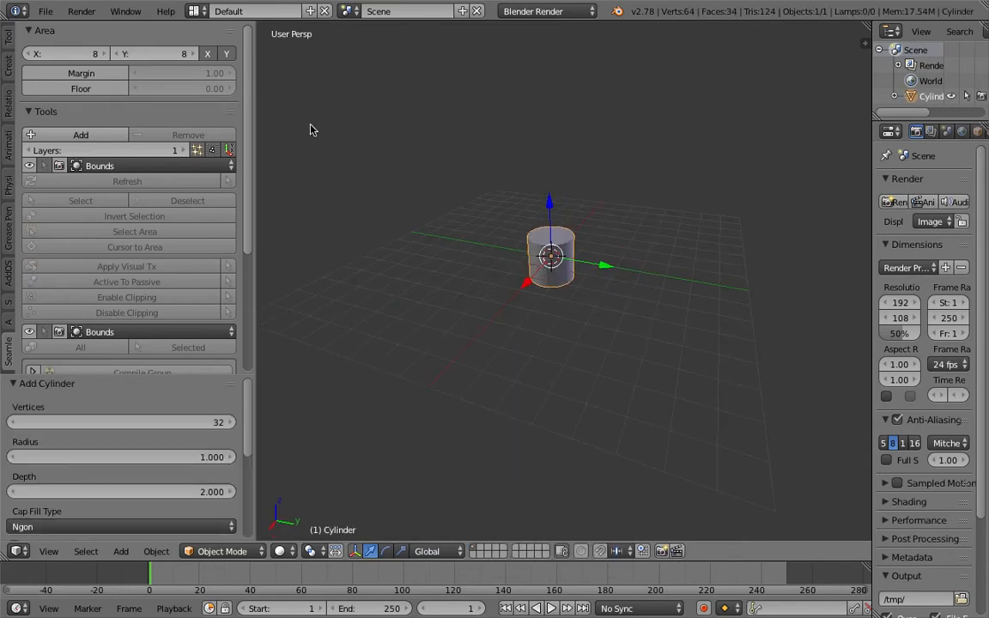
pyautogui.click(45, 11)
pyautogui.moveTo(260, 133); pyautogui.dragTo(305, 130)
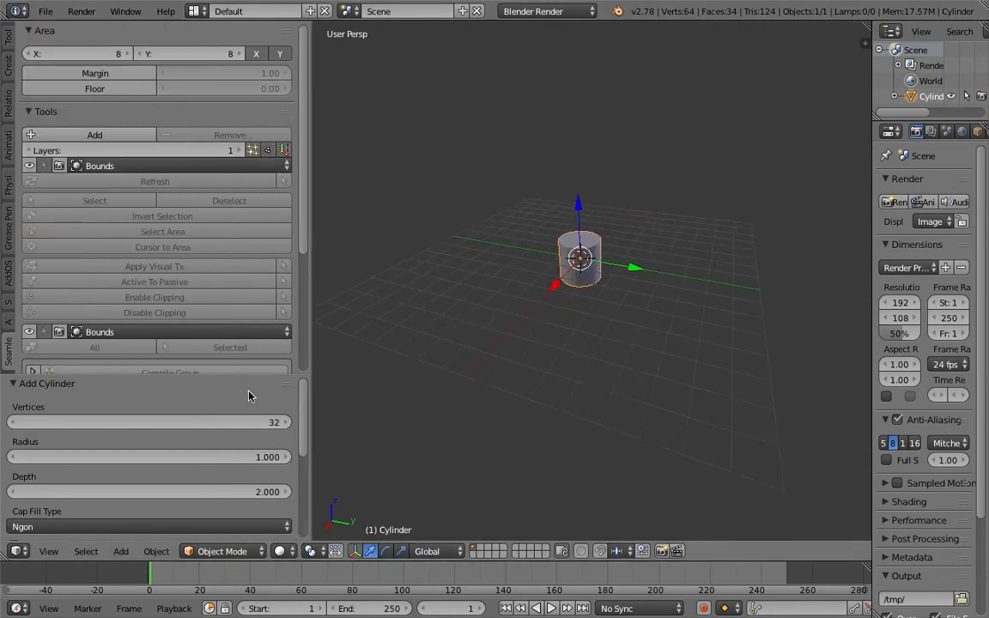
# Add the cylinder to the seamless system as a seamless object with one layer
pyautogui.scroll(5, 568, 281)
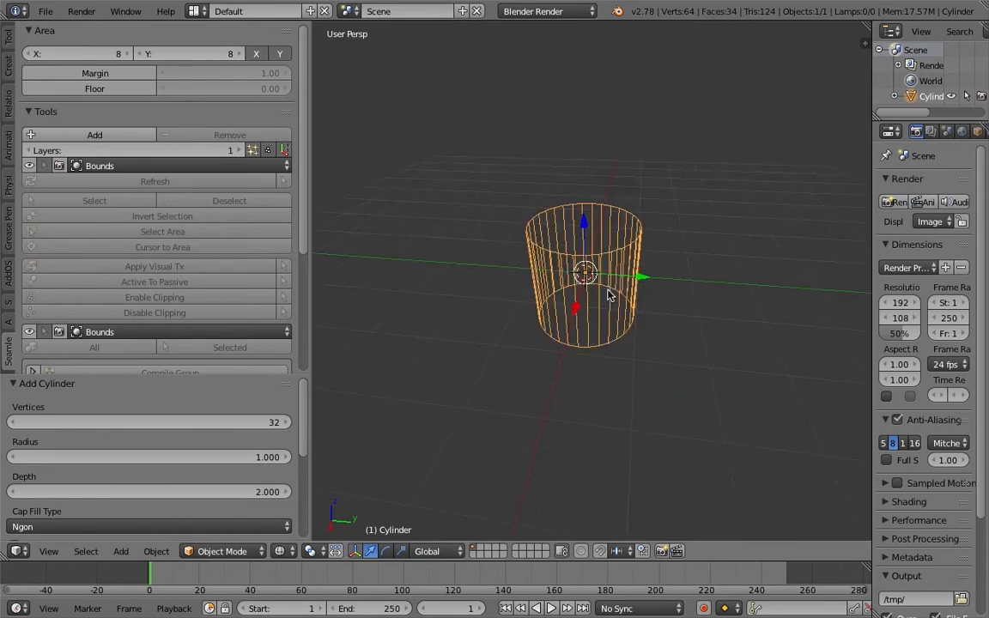
pyautogui.moveTo(513, 253); pyautogui.dragTo(605, 243, button='middle')
pyautogui.moveTo(203, 378); pyautogui.dragTo(204, 412)
pyautogui.moveTo(464, 175); pyautogui.dragTo(481, 232, button='middle')
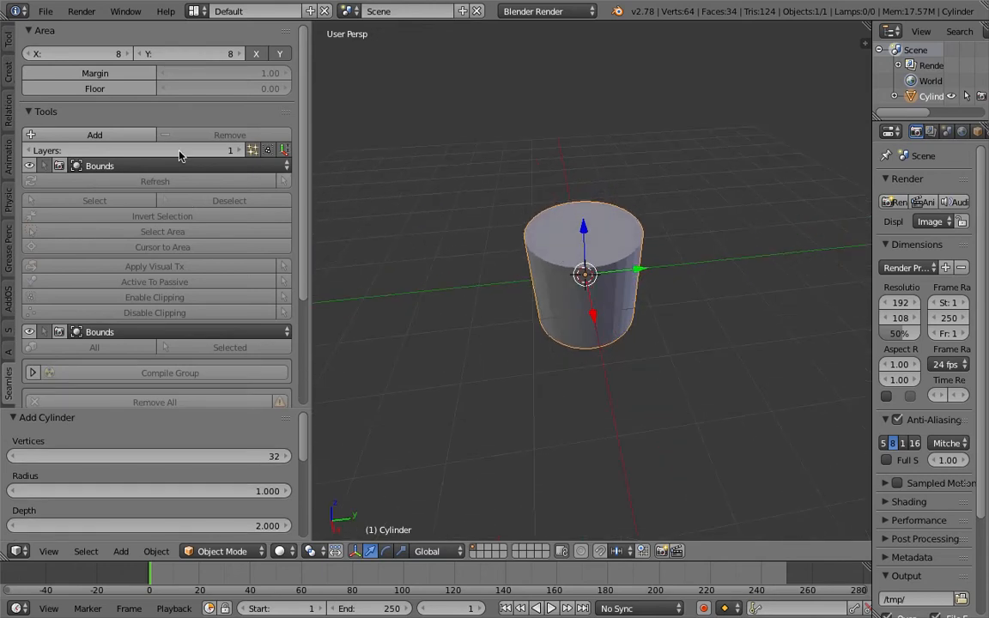
pyautogui.click(127, 137)
pyautogui.moveTo(447, 205); pyautogui.dragTo(654, 350, button='middle')
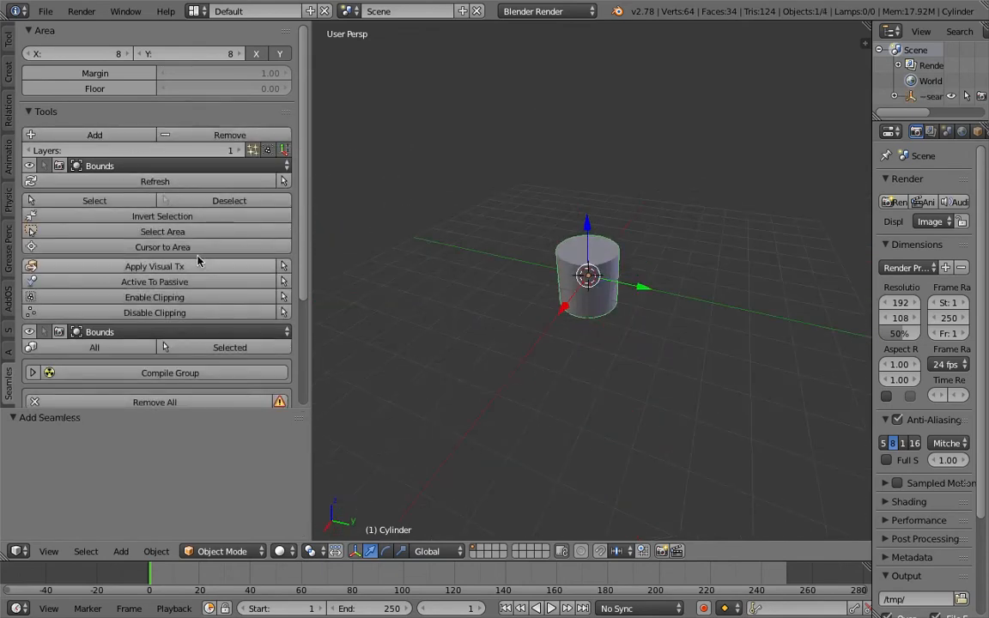
# Create a seamless camera above the tile area at the minimum resolution of 1024 px
pyautogui.scroll(-5, 210, 261)
pyautogui.moveTo(588, 309); pyautogui.dragTo(631, 295, button='middle')
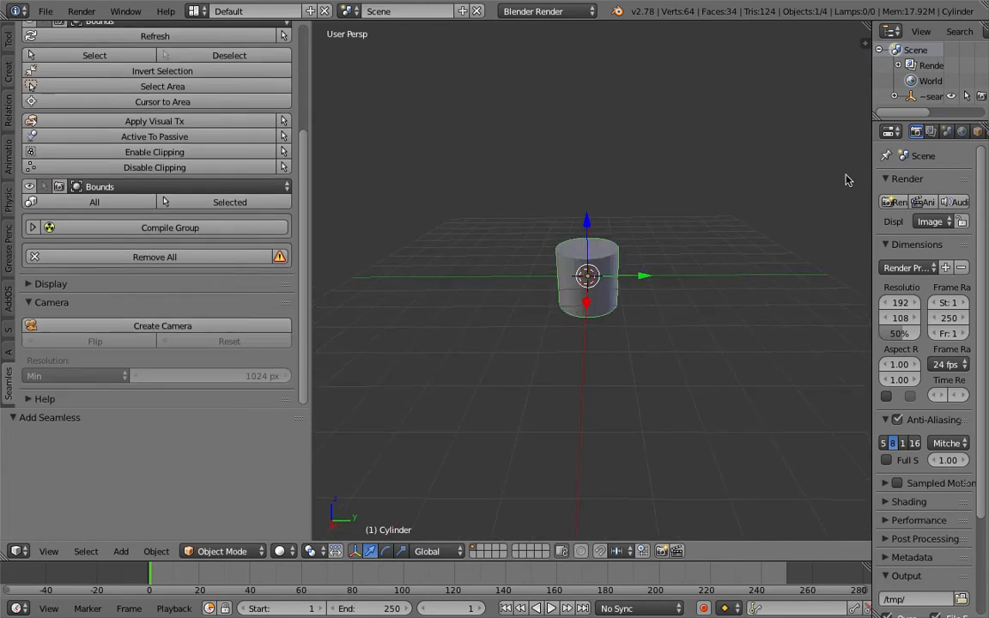
pyautogui.click(254, 326)
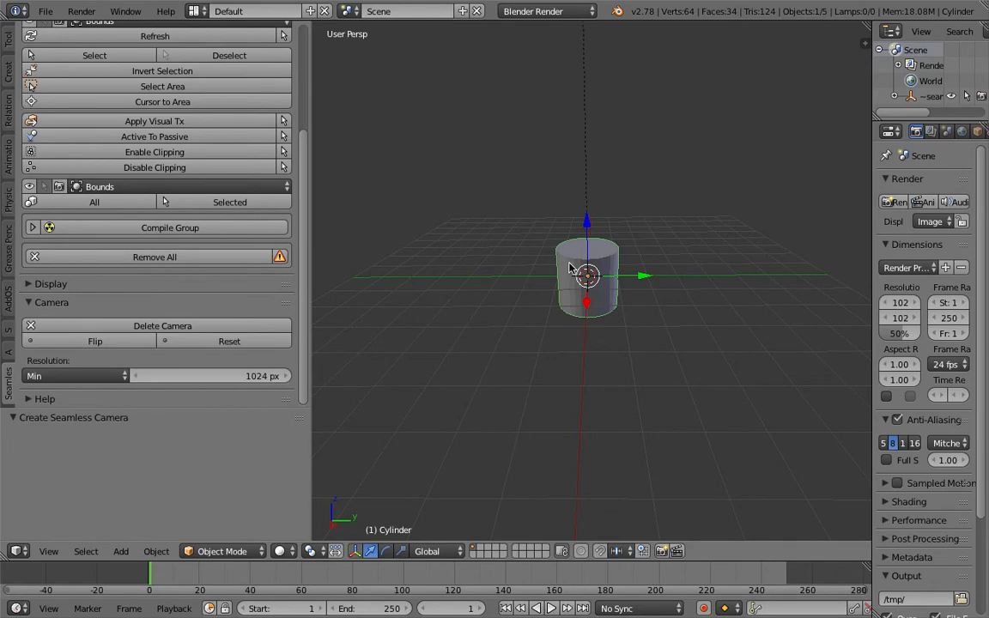
pyautogui.moveTo(623, 239); pyautogui.dragTo(515, 267, button='middle')
pyautogui.scroll(5, 180, 189)
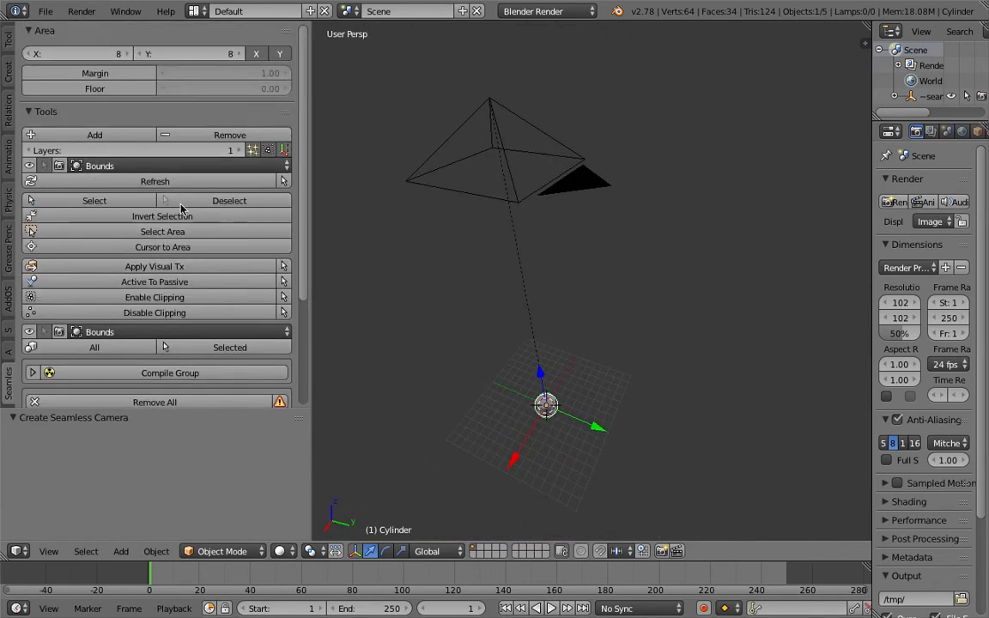
# Refresh the seamless copies, move the cylinder away from the centre, and trackball-rotate it about -28° and -15°
pyautogui.click(179, 181)
pyautogui.moveTo(521, 340); pyautogui.dragTo(569, 419, button='middle')
pyautogui.press('g')
pyautogui.click(538, 415)
pyautogui.press('r')
pyautogui.press('r')
pyautogui.click(558, 416)
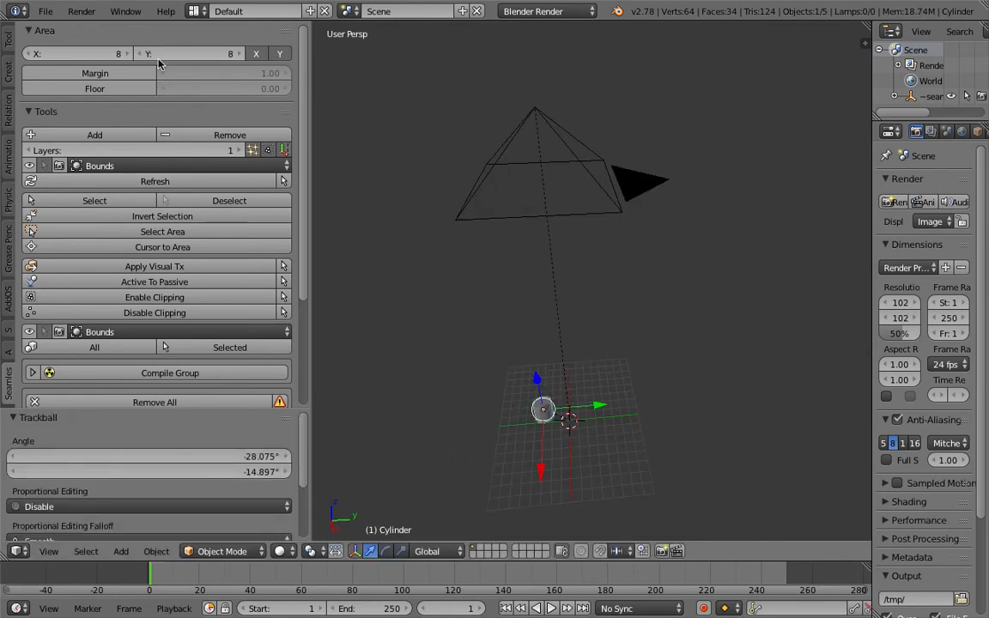
# Enable the margin and the floor for the seamless area and look at the scene through the camera
pyautogui.click(133, 73)
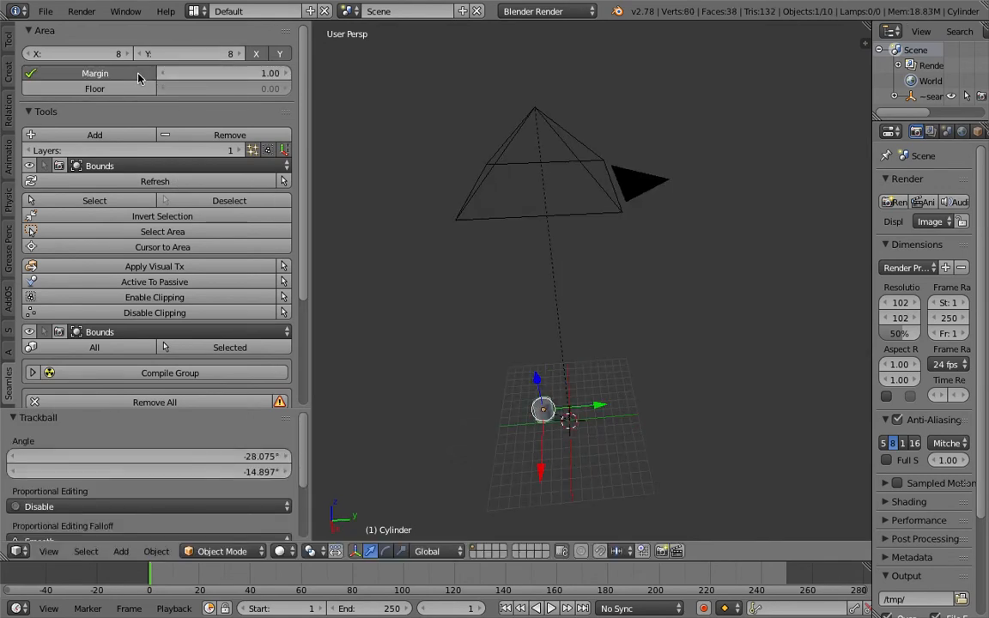
pyautogui.click(140, 89)
pyautogui.moveTo(549, 403)
pyautogui.mouseDown(button='middle')
pyautogui.moveTo(524, 371)
pyautogui.moveTo(553, 387)
pyautogui.mouseUp(button='middle')
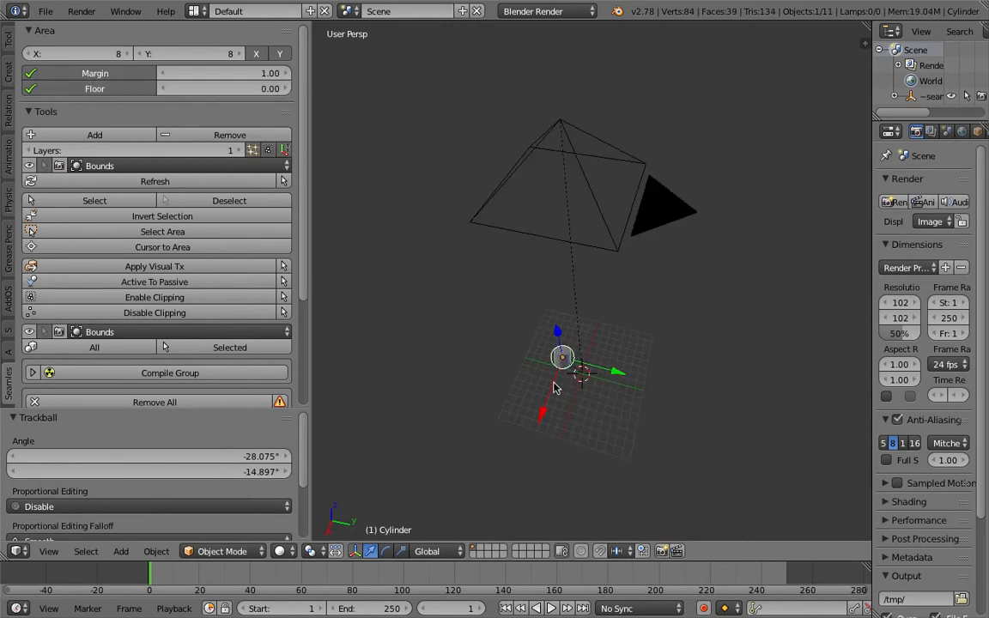
pyautogui.moveTo(561, 350); pyautogui.dragTo(549, 364, button='middle')
pyautogui.click(52, 552)
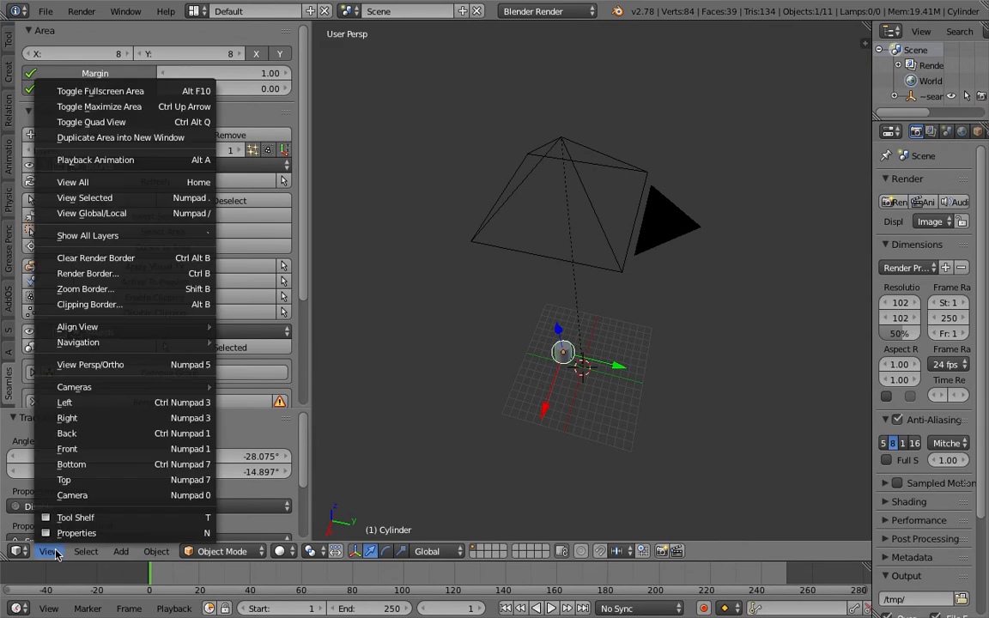
pyautogui.click(112, 495)
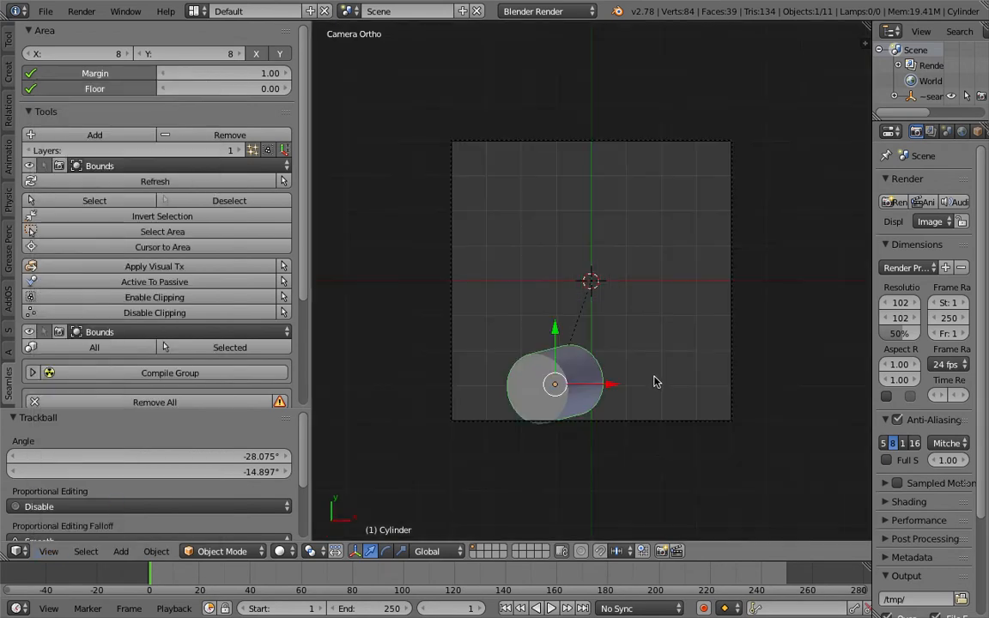
pyautogui.scroll(-4, 652, 373)
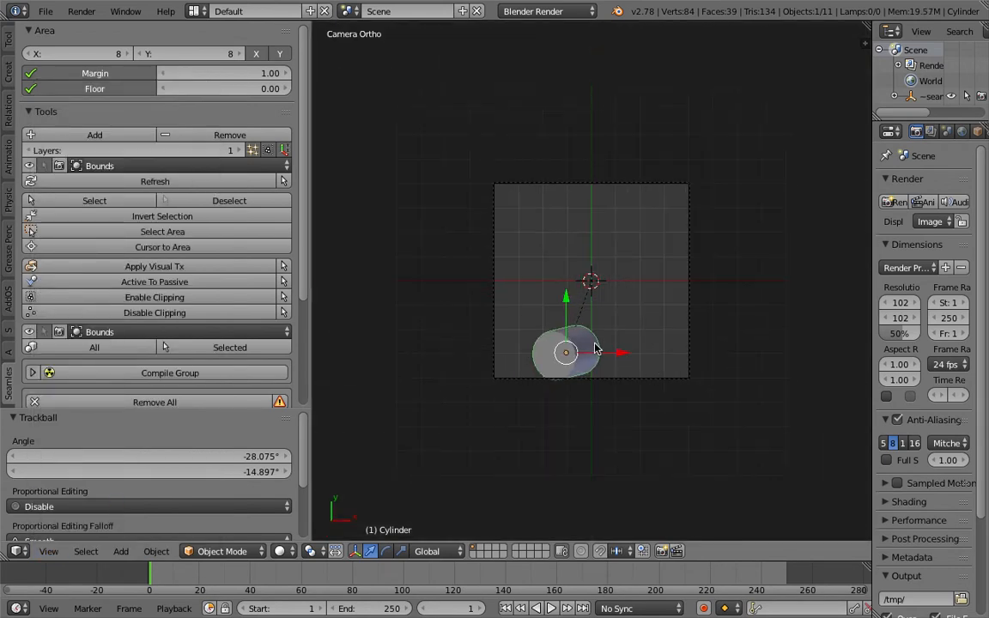
# Trackball-rotate the cylinder about -64° and 1°, move it about -0.83 in X and 5.59 in Y, and refresh the seamless copies
pyautogui.press('r')
pyautogui.press('r')
pyautogui.click(569, 269)
pyautogui.press('g')
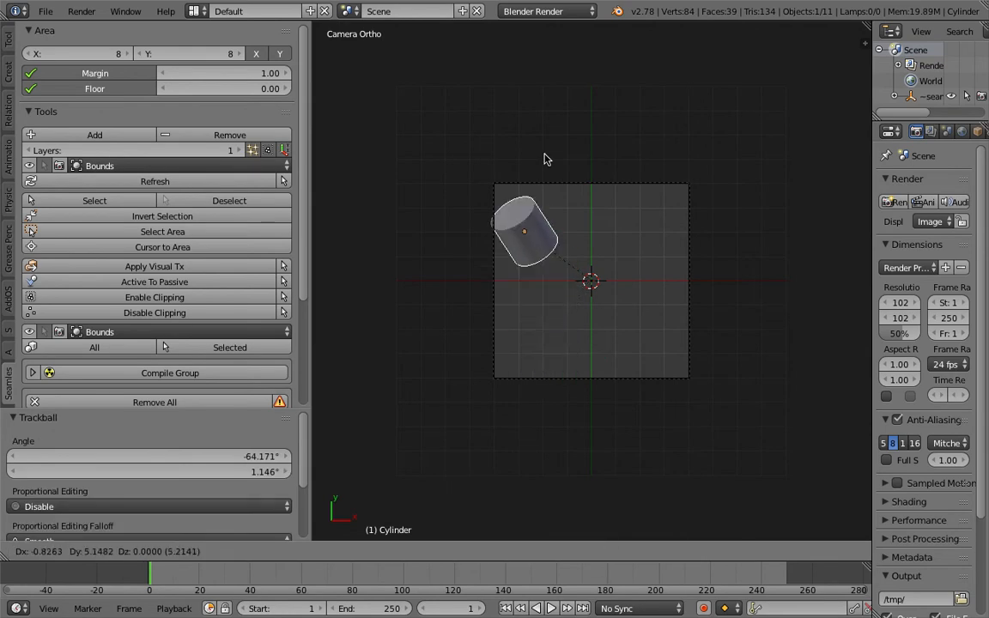
pyautogui.click(546, 149)
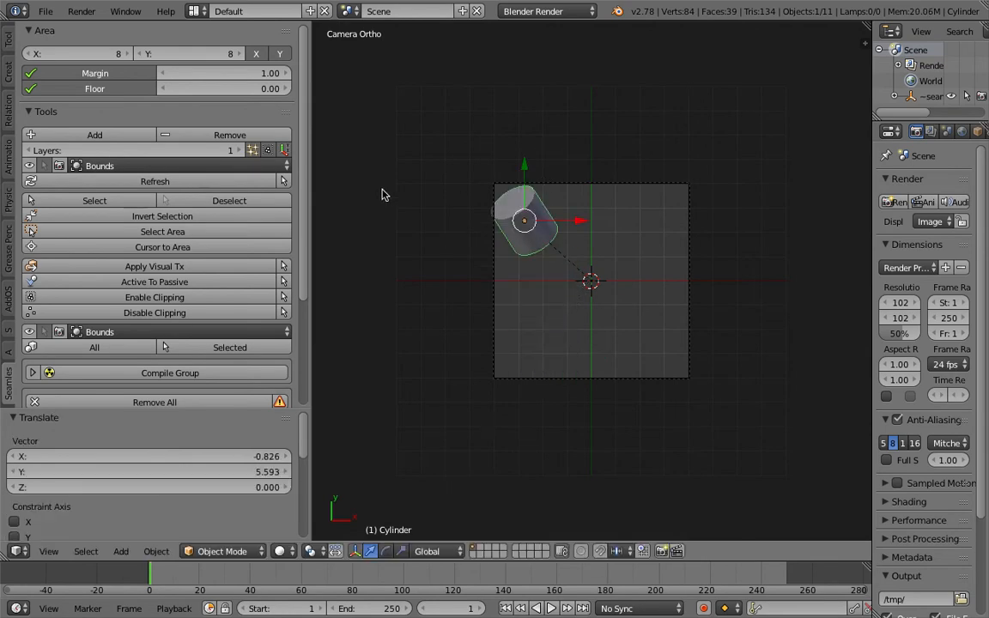
pyautogui.click(190, 181)
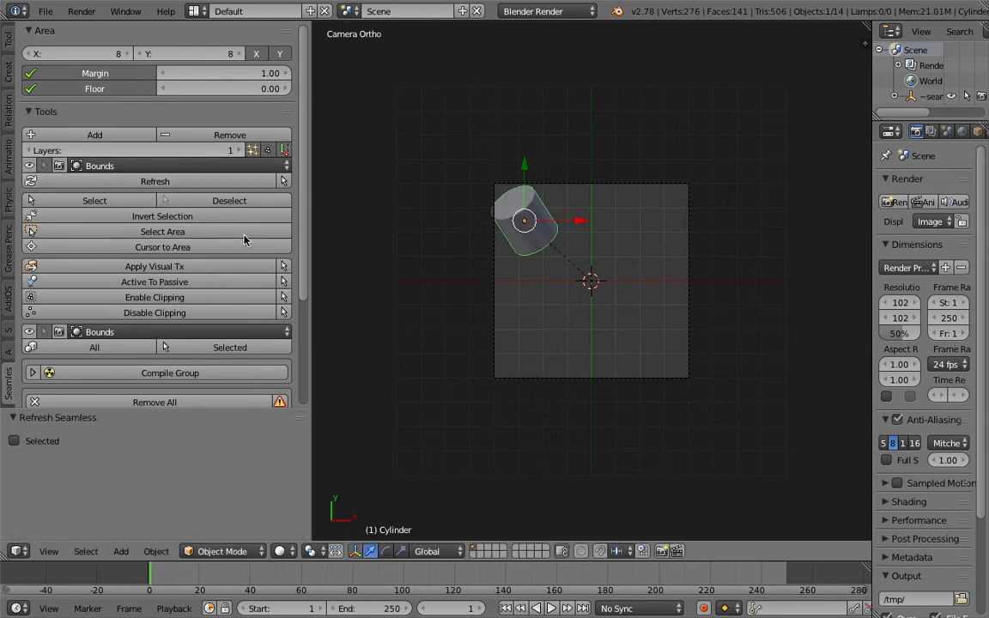
# Set the seamless area's size to 4 in X and 4 in Y
pyautogui.click(124, 53)
pyautogui.write('4')
pyautogui.press('Return')
pyautogui.click(205, 53)
pyautogui.write('4')
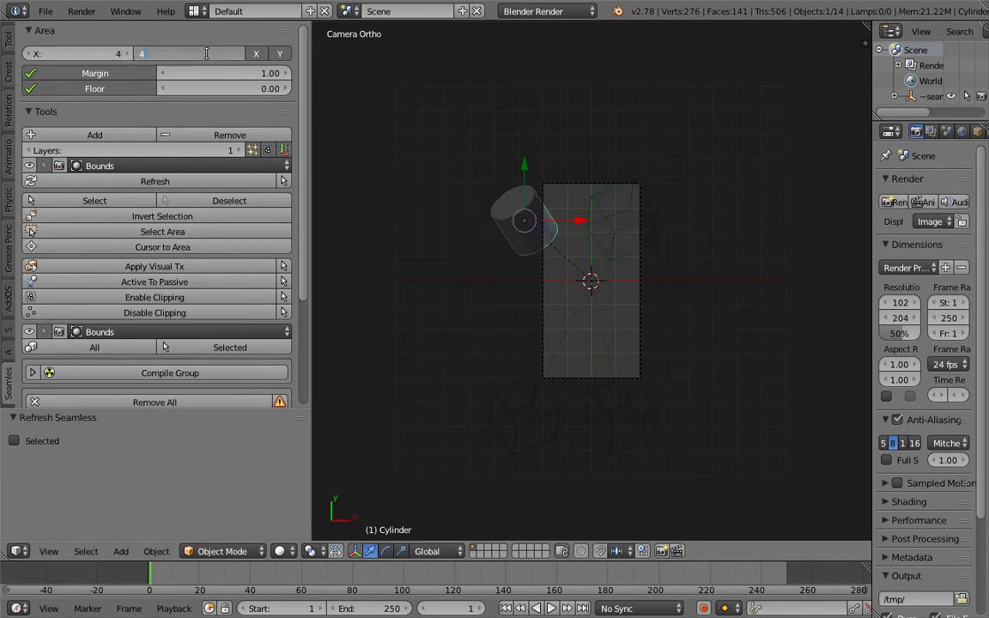
pyautogui.press('Return')
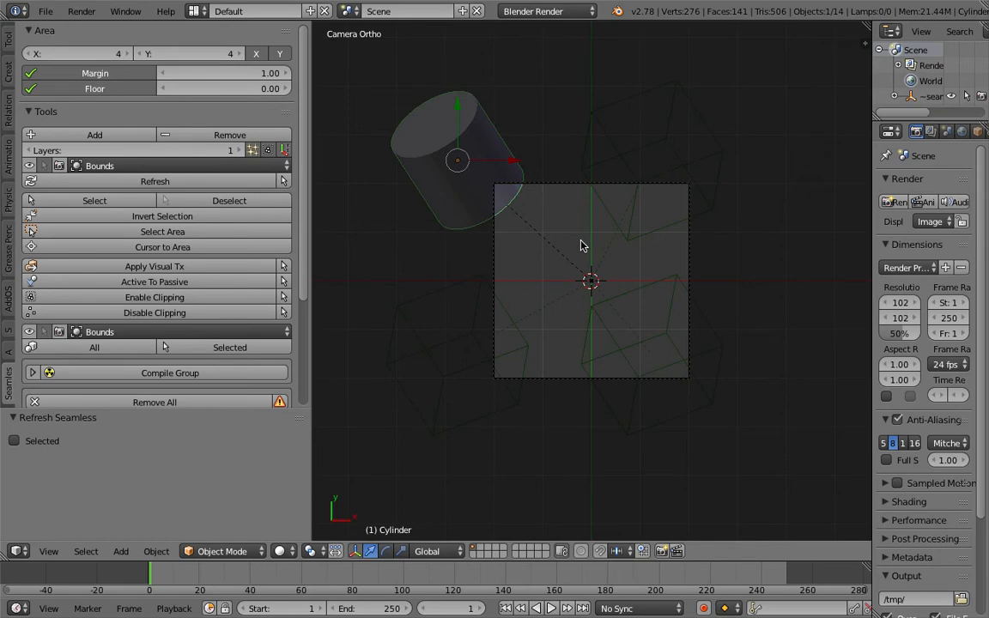
# Show the camera view in wireframe, render the 4 by 4 tile, and close the render result
pyautogui.scroll(-2, 580, 246)
pyautogui.keyDown('shift'); pyautogui.moveTo(629, 282); pyautogui.dragTo(628, 315, button='middle'); pyautogui.keyUp('shift')
pyautogui.scroll(1, 658, 323)
pyautogui.scroll(-1, 665, 348)
pyautogui.keyDown('ctrl'); pyautogui.moveTo(664, 349); pyautogui.dragTo(652, 335, button='middle'); pyautogui.keyUp('ctrl')
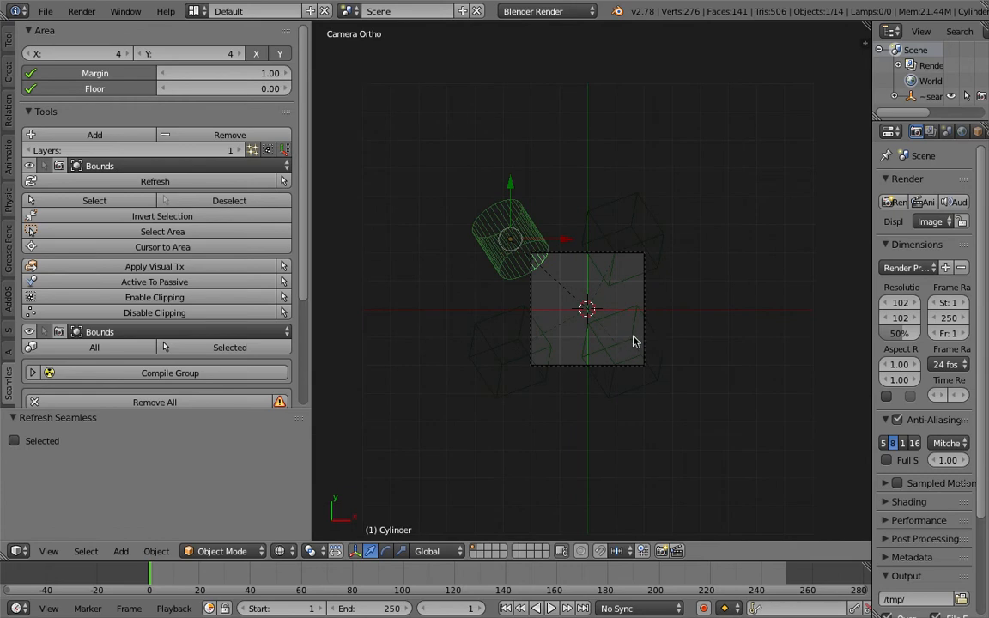
pyautogui.press('F2')
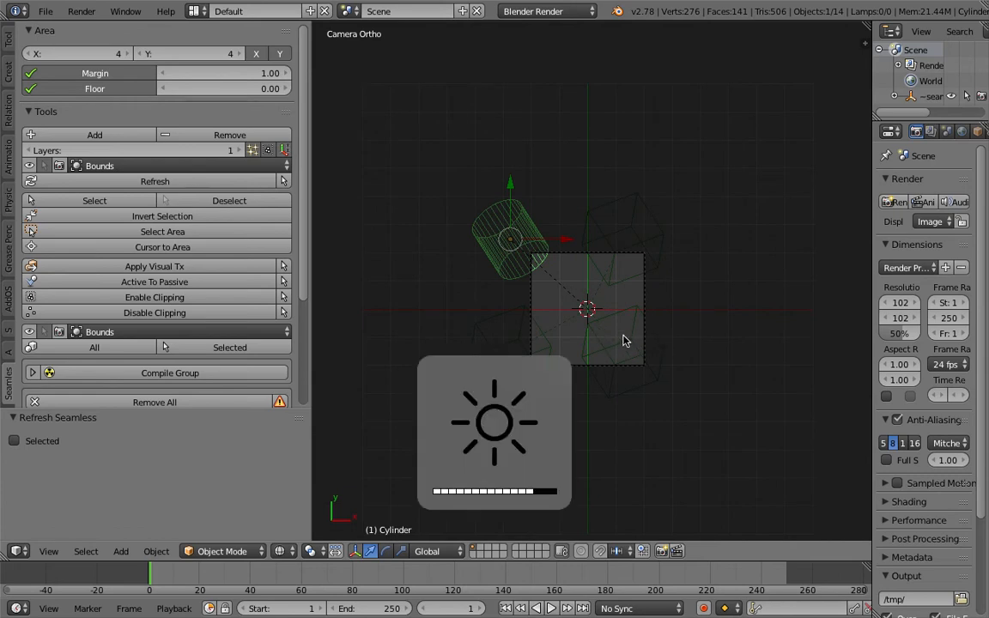
pyautogui.scroll(2, 613, 258)
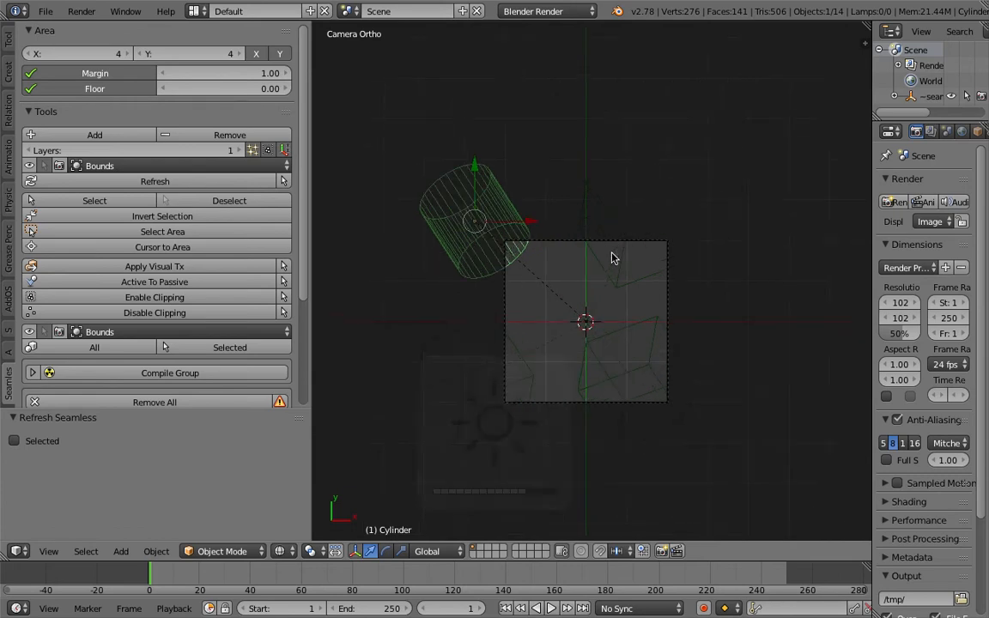
pyautogui.keyDown('shift'); pyautogui.moveTo(629, 314); pyautogui.dragTo(652, 332, button='middle'); pyautogui.keyUp('shift')
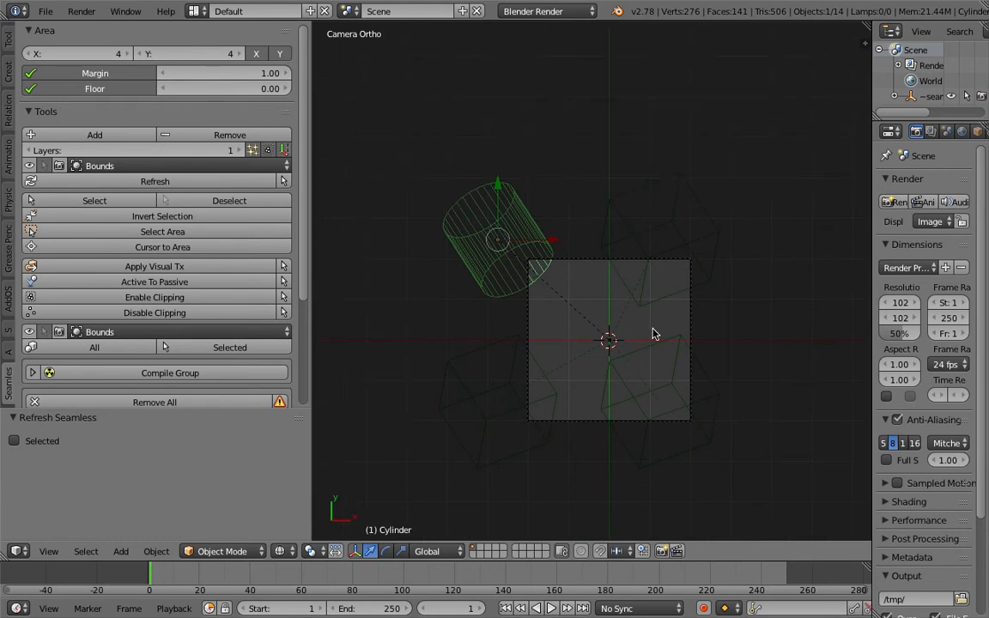
pyautogui.click(81, 11)
pyautogui.click(89, 26)
pyautogui.scroll(-2, 550, 262)
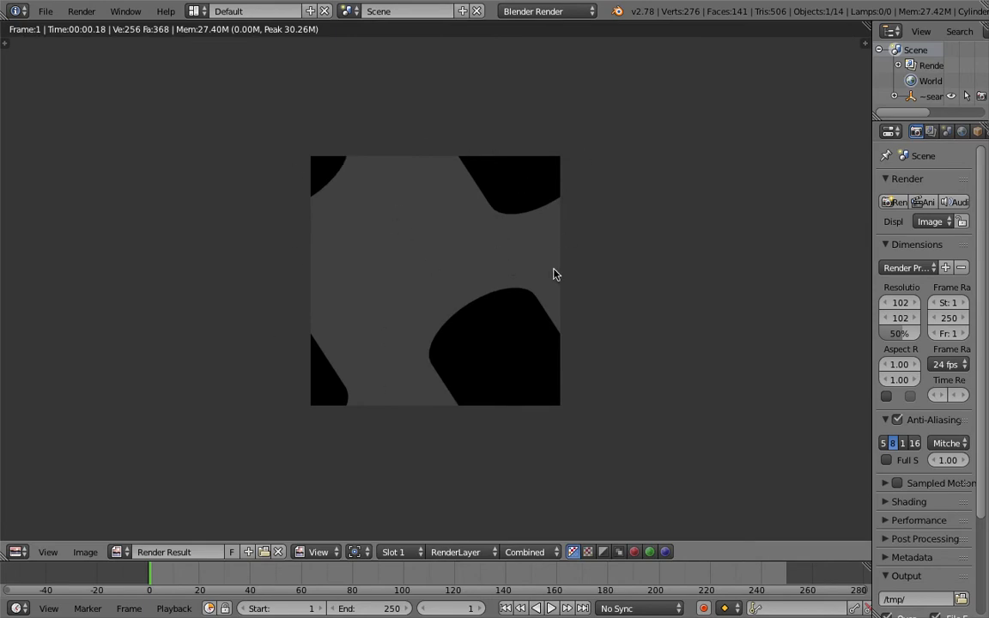
pyautogui.press('Escape')
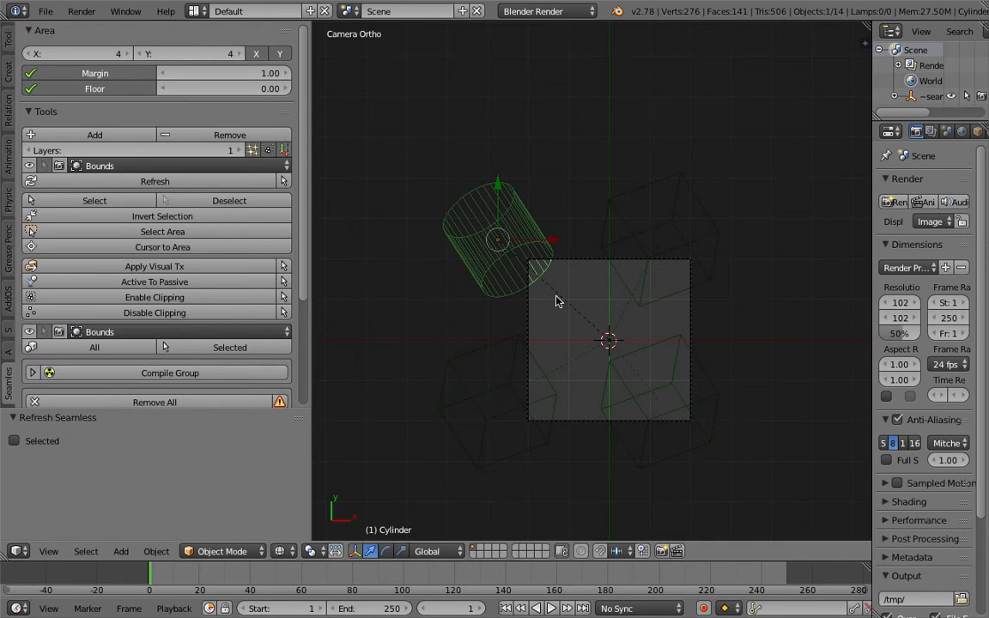
# Widen the properties area, and move and trackball-rotate the cylinder so it crosses the upper edge of the tile
pyautogui.moveTo(872, 185); pyautogui.dragTo(821, 186)
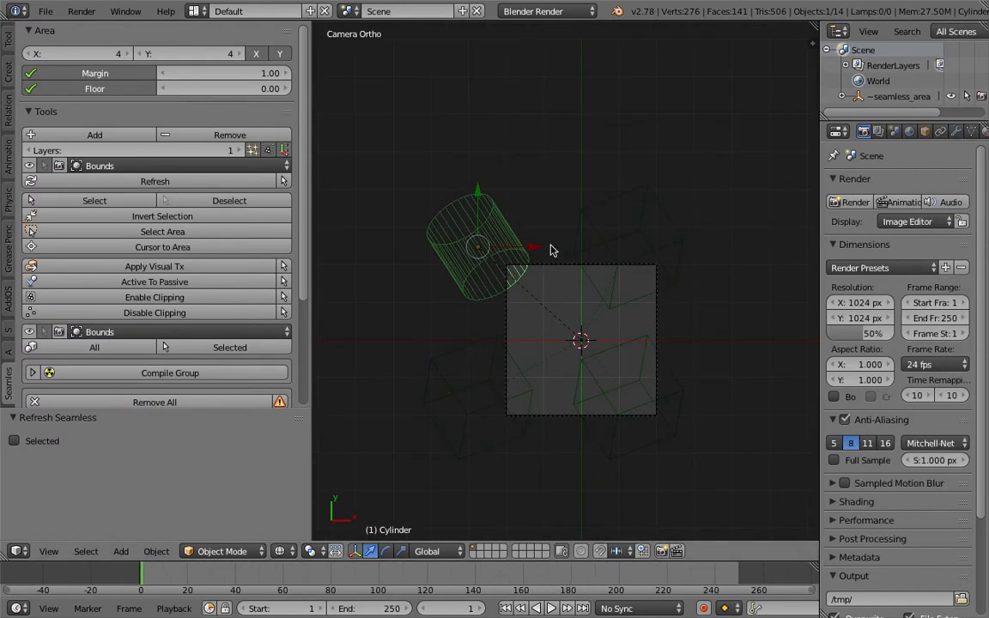
pyautogui.press('g')
pyautogui.click(611, 265)
pyautogui.press('r')
pyautogui.press('r')
pyautogui.click(549, 225)
pyautogui.press('g')
pyautogui.click(615, 251)
# Render the tile with the cylinder on its upper edge and return to the camera view
pyautogui.click(81, 11)
pyautogui.click(99, 27)
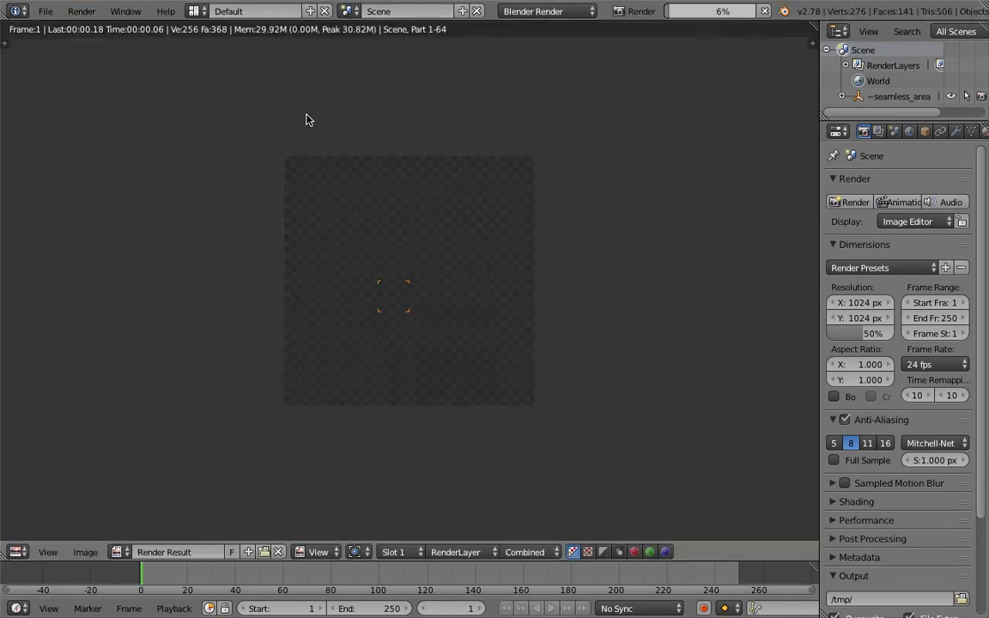
pyautogui.press('Escape')
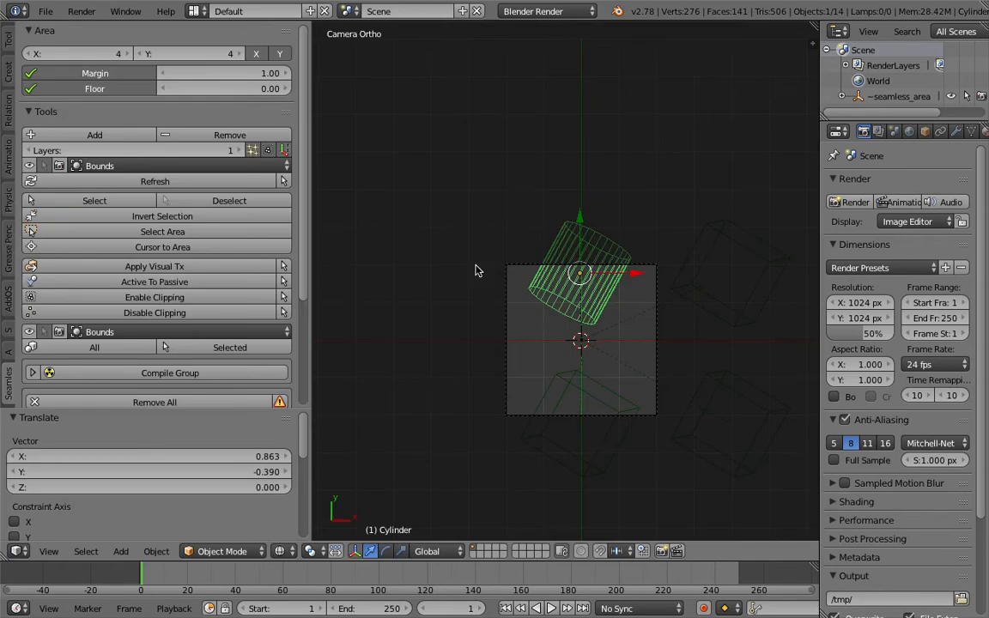
# Enable ambient occlusion for the world with factor 1.00 and trackball-rotate the cylinder about 15° and -5°
pyautogui.click(908, 133)
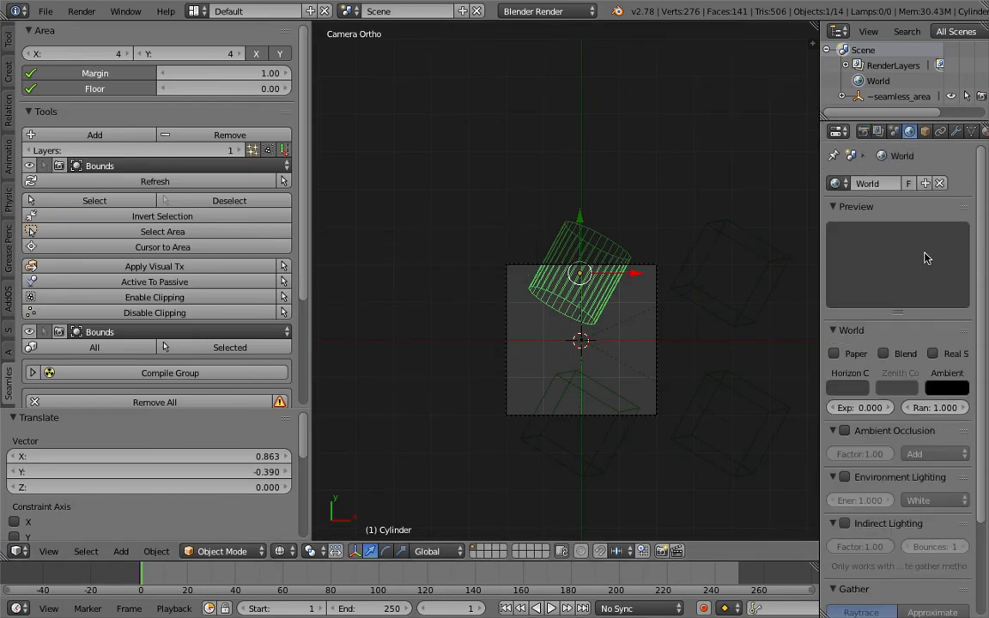
pyautogui.hotkey('ctrl', 's')
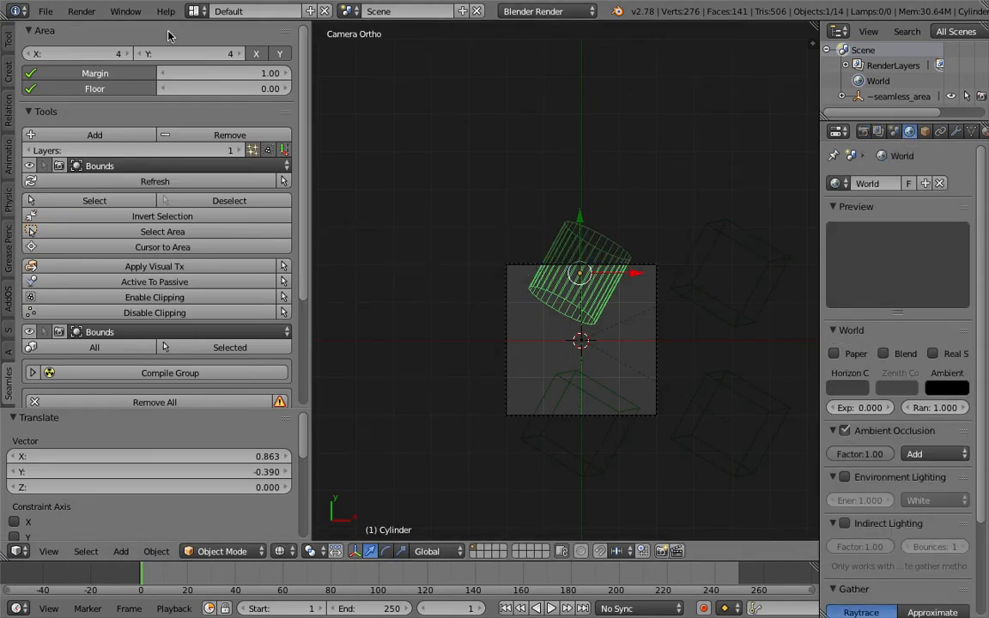
pyautogui.press('r')
pyautogui.press('r')
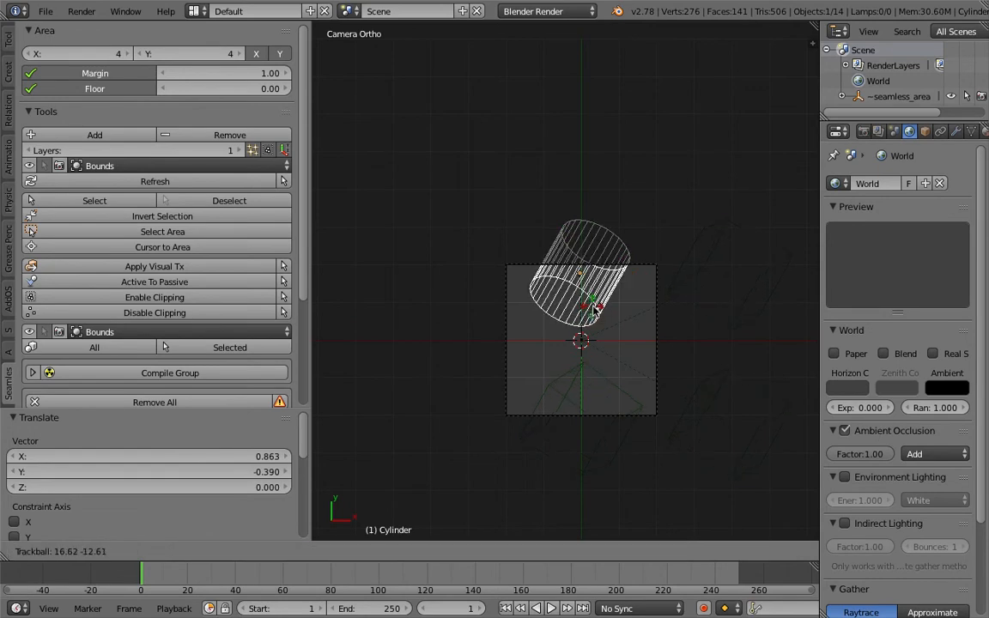
pyautogui.click(545, 278)
# Render the tile with ambient occlusion, inspect the result up close, close it, and save the file
pyautogui.click(97, 14)
pyautogui.click(112, 30)
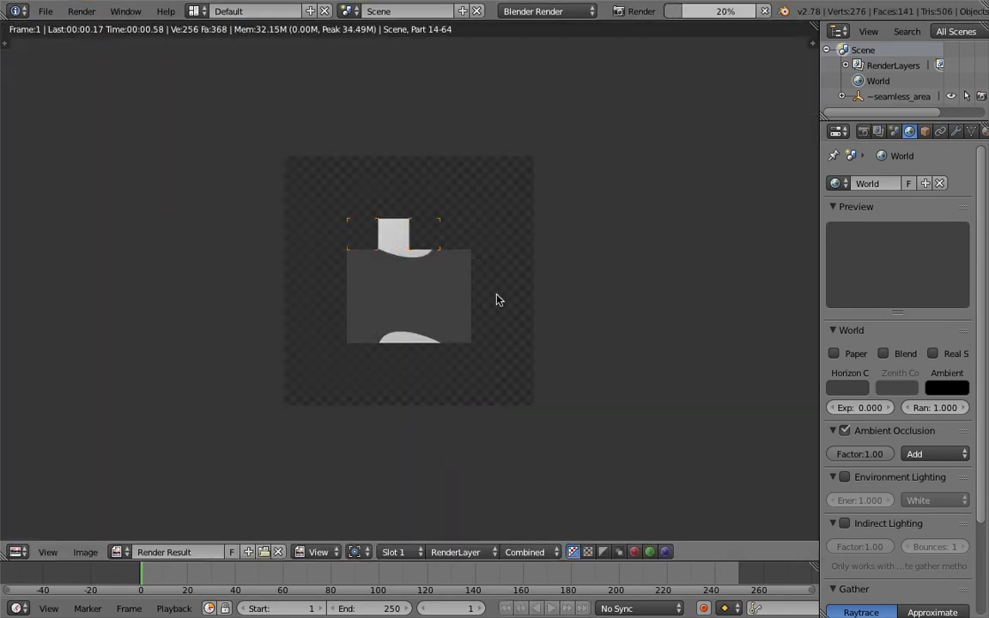
pyautogui.moveTo(408, 219); pyautogui.dragTo(410, 247, button='middle')
pyautogui.scroll(3, 425, 214)
pyautogui.scroll(-1, 424, 244)
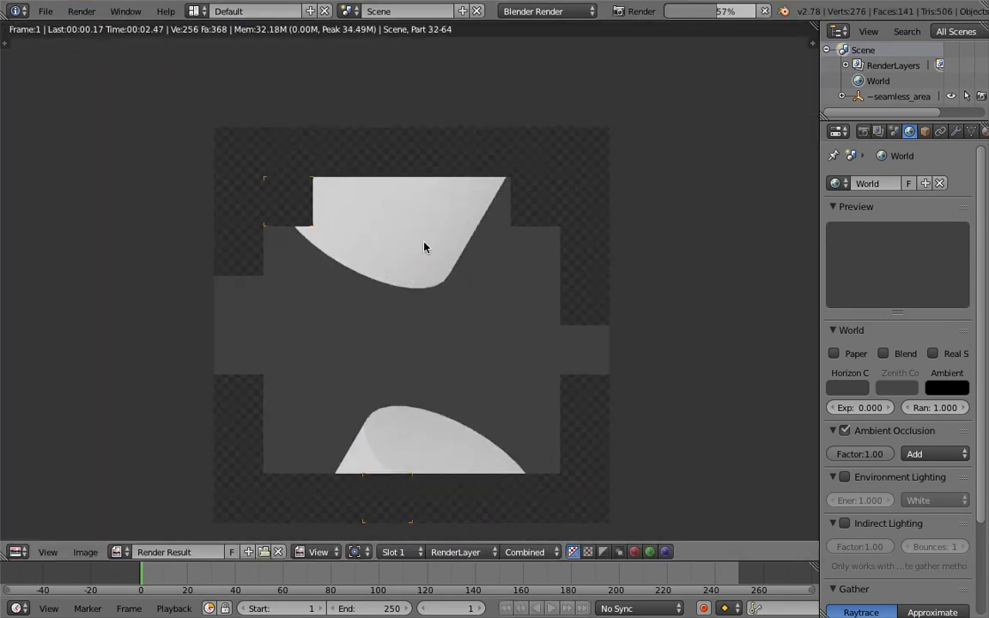
pyautogui.scroll(-2, 446, 335)
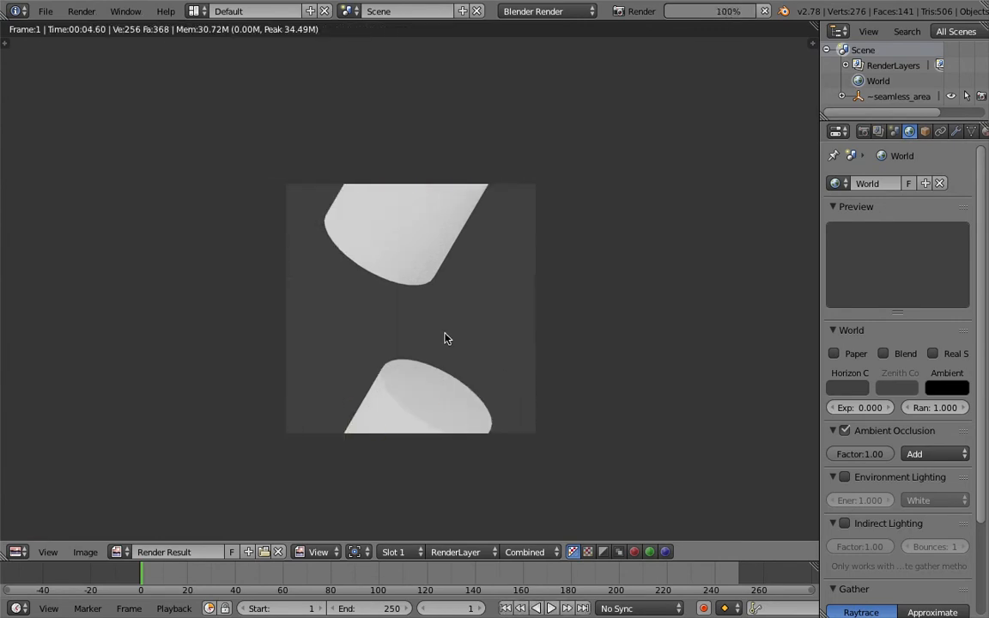
pyautogui.press('Escape')
pyautogui.hotkey('ctrl', 's')
pyautogui.click(456, 253)
# Move the cylinder across the tile's upper-left corner, rescale it, and trackball-rotate it slightly
pyautogui.press('g')
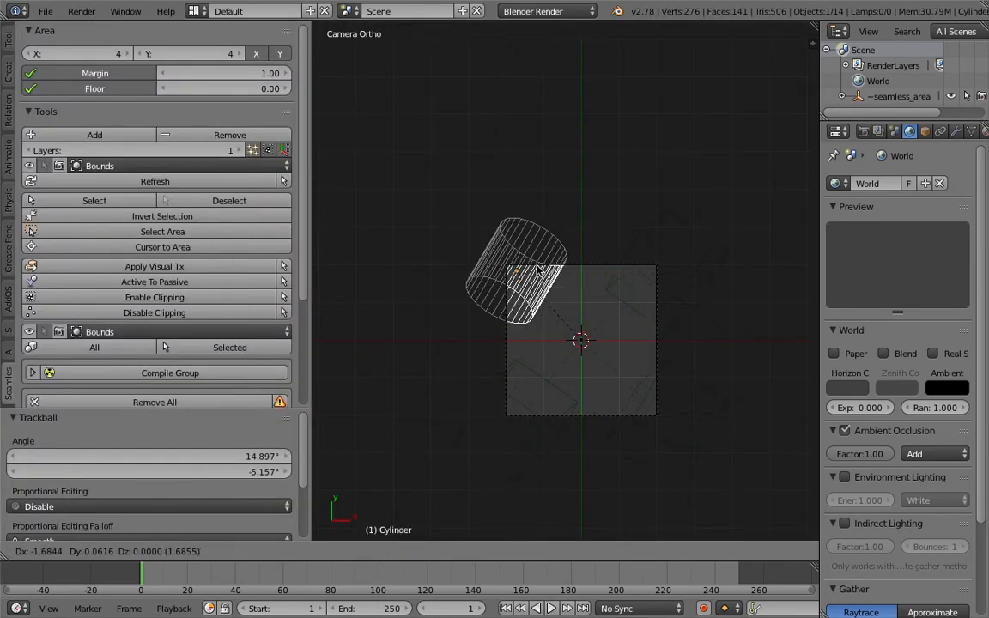
pyautogui.click(589, 294)
pyautogui.press('s')
pyautogui.click(578, 333)
pyautogui.press('g')
pyautogui.click(584, 340)
pyautogui.press('s')
pyautogui.click(629, 351)
pyautogui.press('r')
pyautogui.press('r')
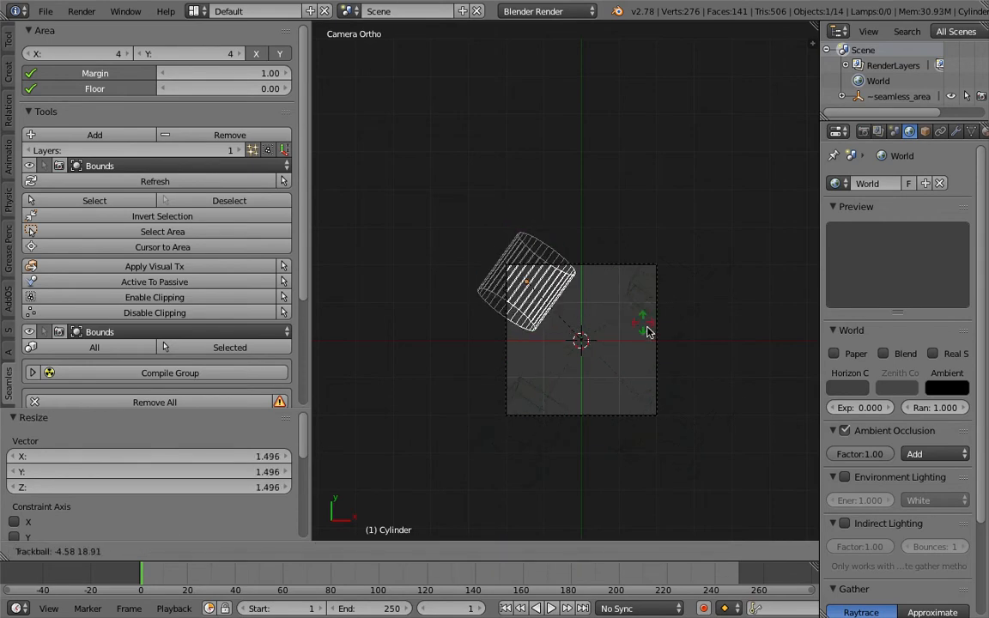
pyautogui.click(650, 334)
# Save the file and render the tile with the cylinder across its upper-left corner
pyautogui.hotkey('ctrl', 's')
pyautogui.click(652, 337)
pyautogui.click(84, 12)
pyautogui.click(101, 30)
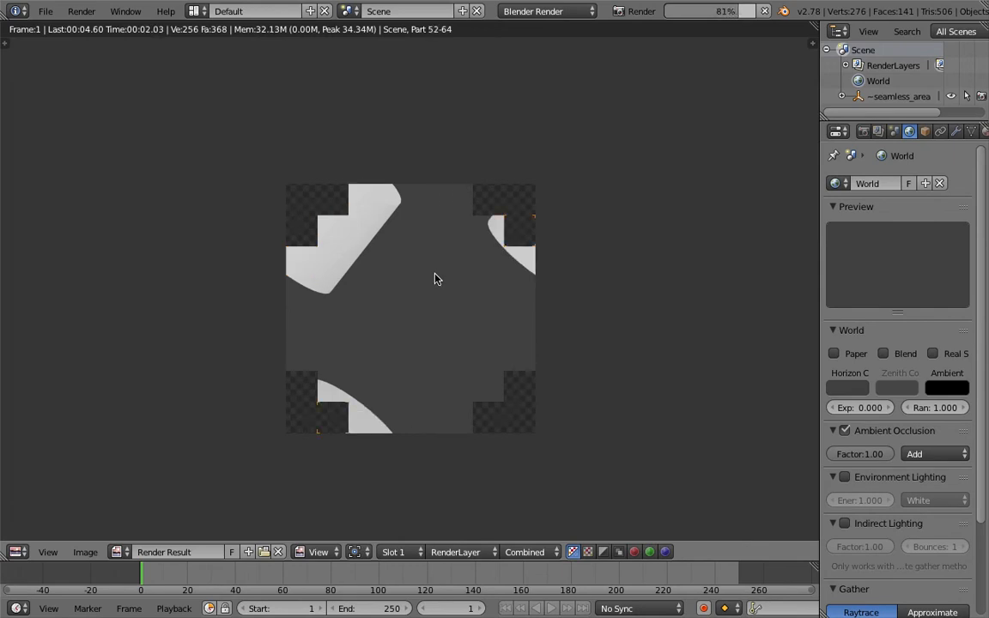
# Close the render result and save the file over the existing one
pyautogui.press('Escape')
pyautogui.hotkey('ctrl', 's')
pyautogui.click(507, 290)
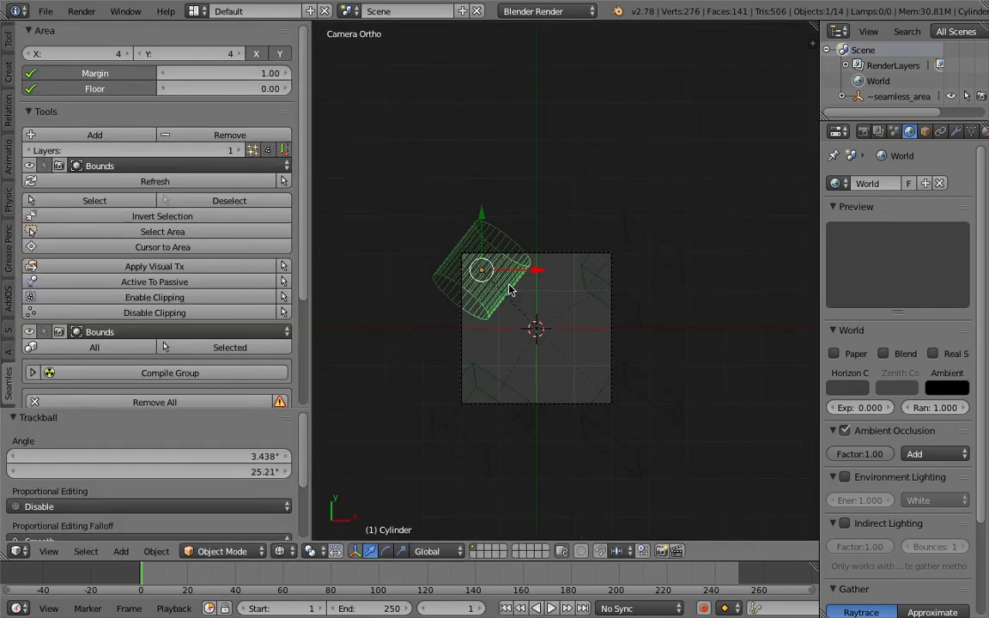
# Give the cylinder a new material with a yellow diffuse colour
pyautogui.click(955, 130)
pyautogui.click(892, 234)
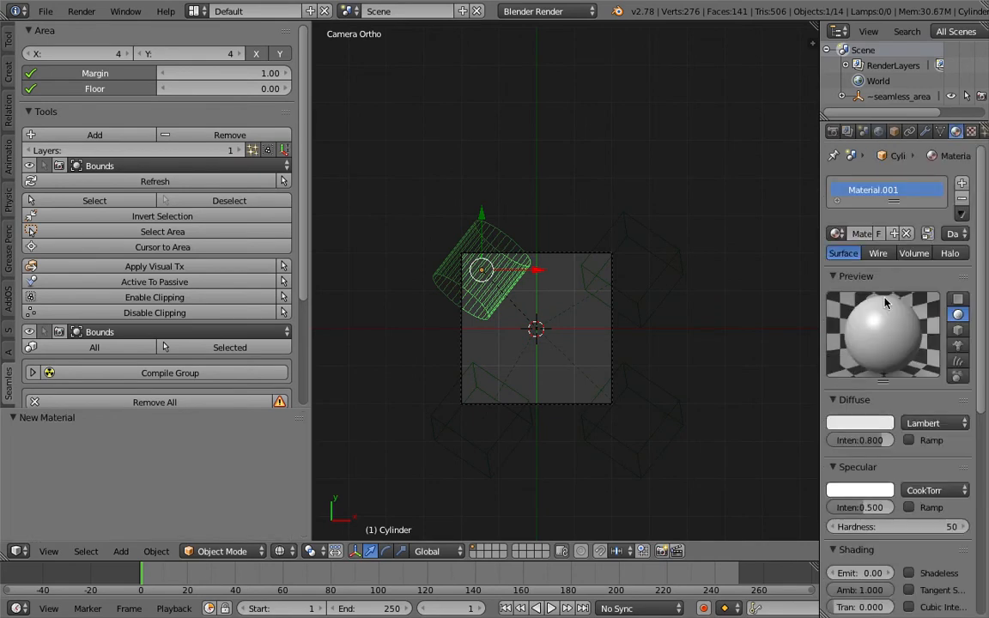
pyautogui.click(859, 423)
pyautogui.click(720, 254)
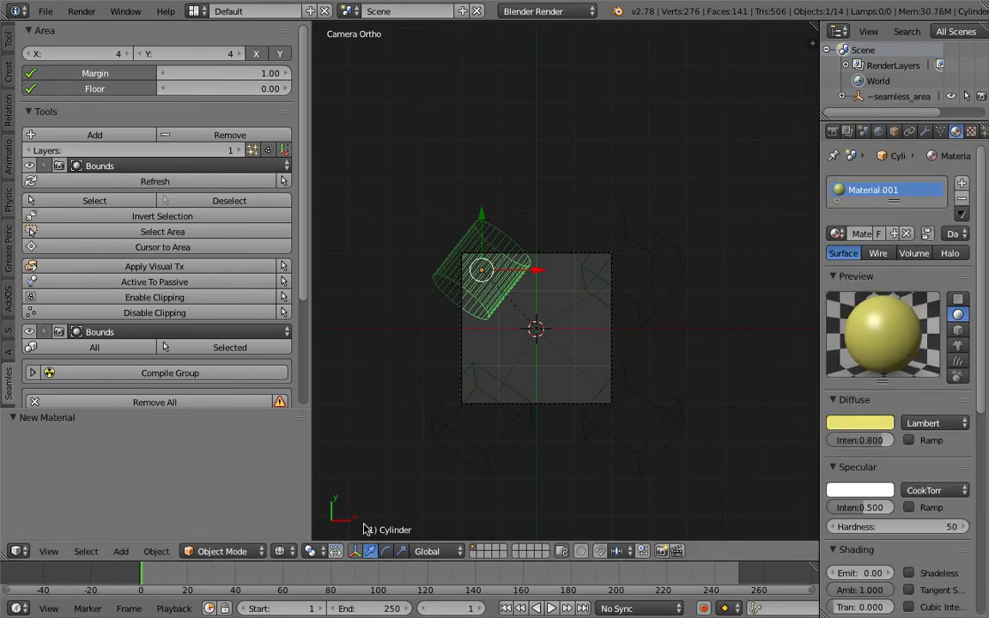
# Try the Material and Texture viewport shading modes on the cylinder
pyautogui.click(283, 551)
pyautogui.click(308, 481)
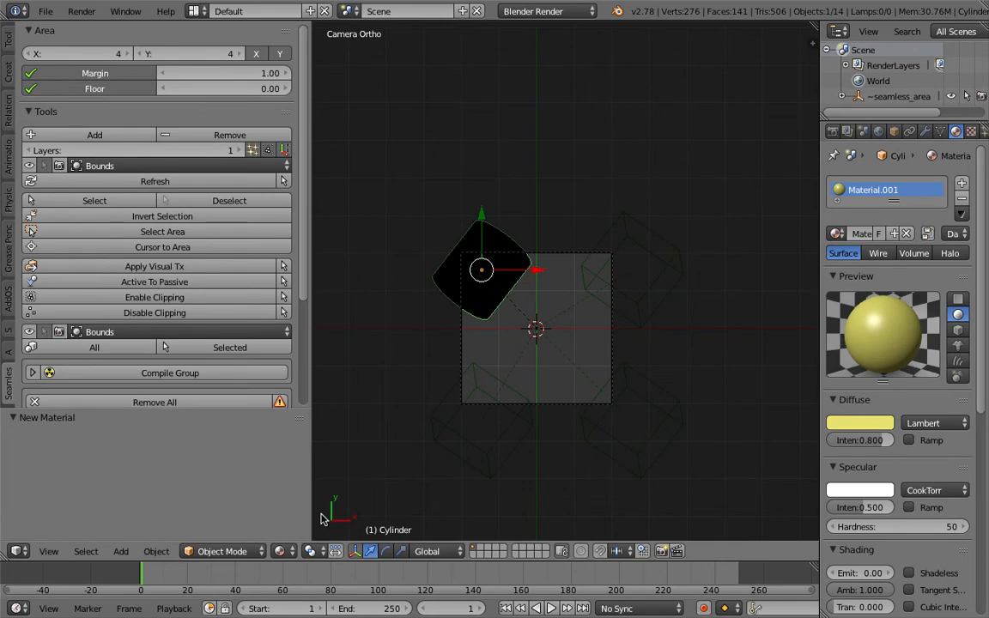
pyautogui.click(281, 551)
pyautogui.click(307, 482)
pyautogui.press('s')
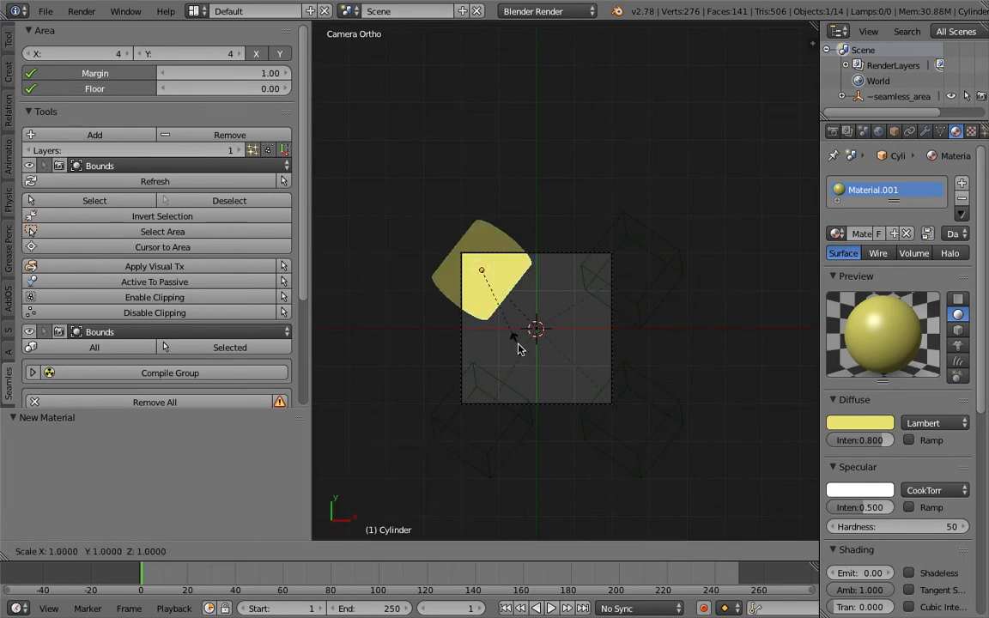
pyautogui.rightClick(517, 343)
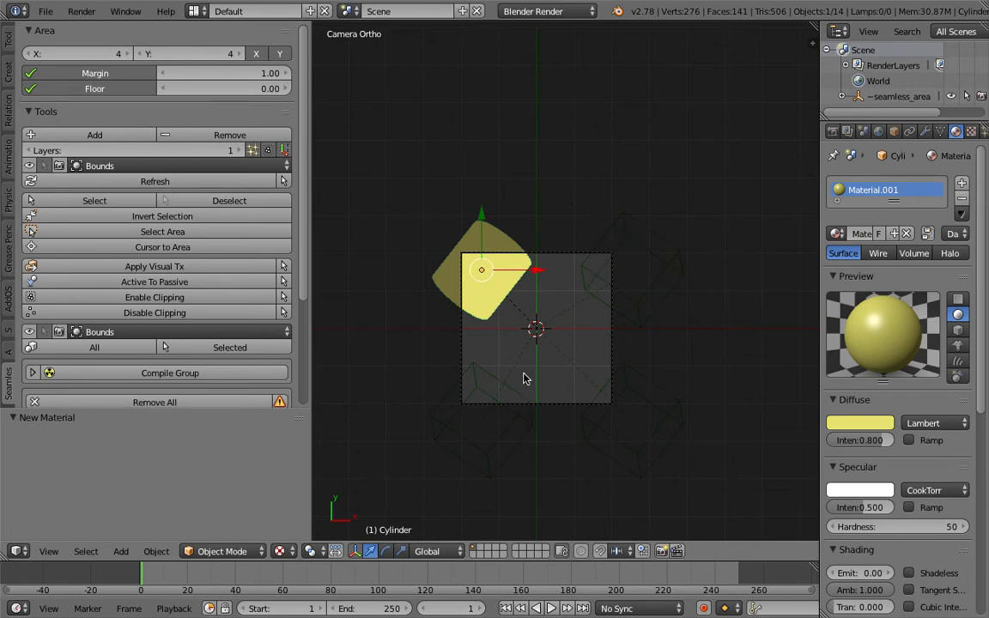
# Trackball-rotate the cylinder about 19° and -1°
pyautogui.press('r')
pyautogui.press('r')
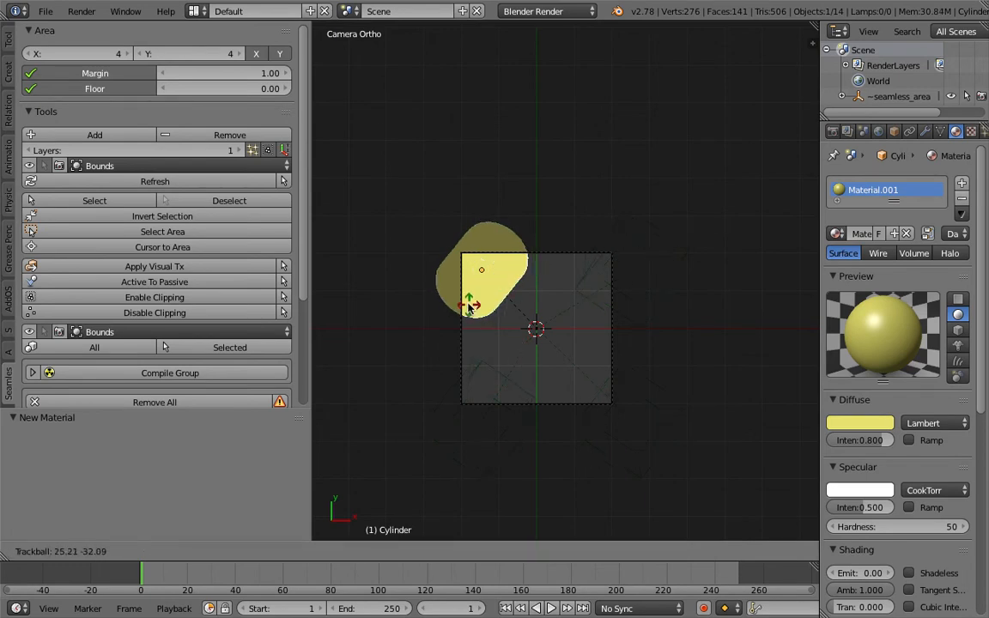
pyautogui.click(502, 275)
# Enable ambient occlusion in the 3D view's shading settings and hide the view properties again
pyautogui.click(812, 43)
pyautogui.scroll(-10, 730, 386)
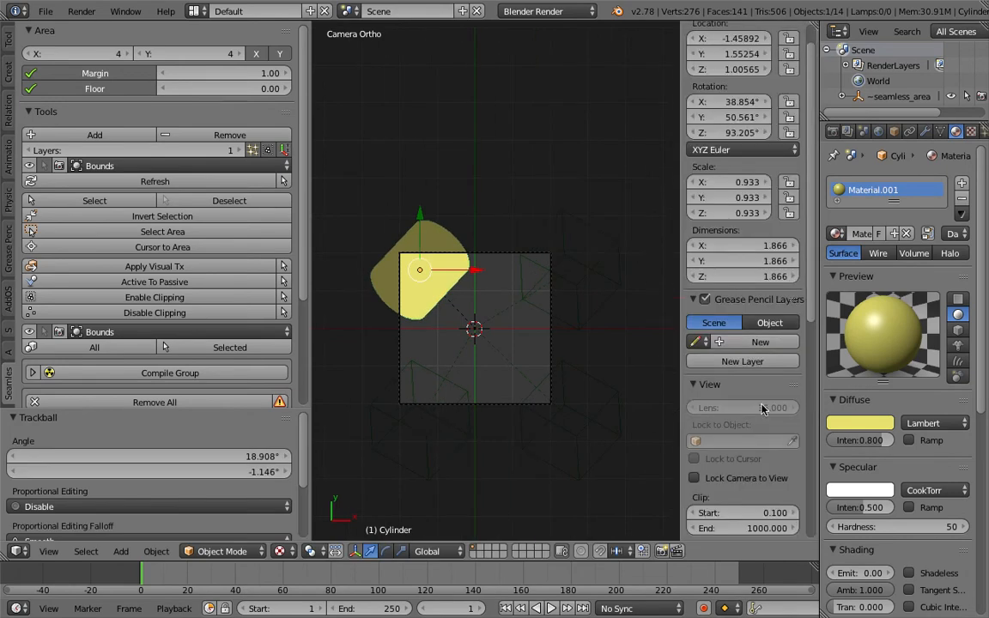
pyautogui.click(713, 510)
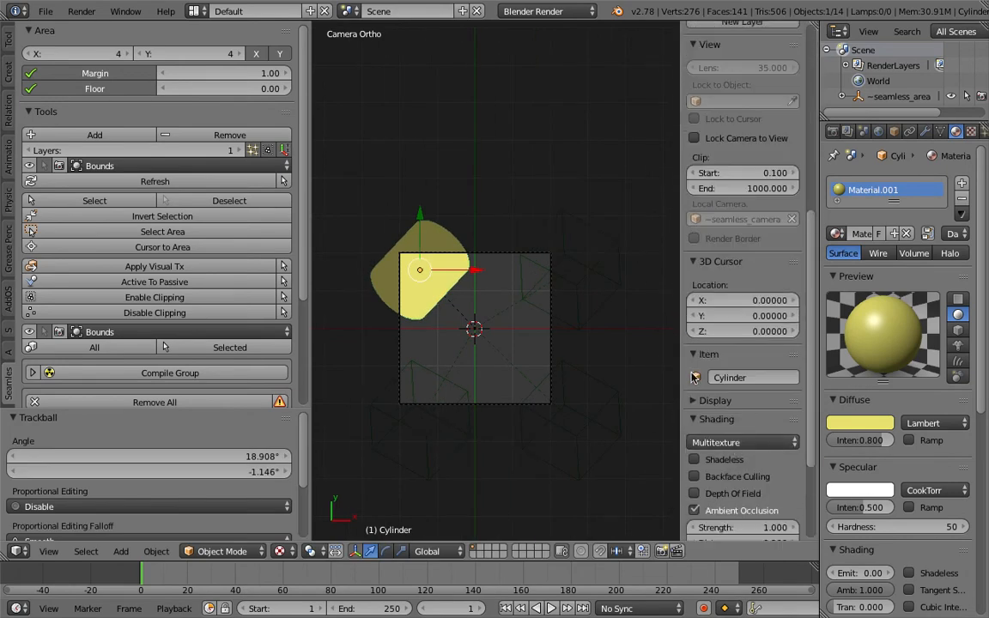
pyautogui.press('n')
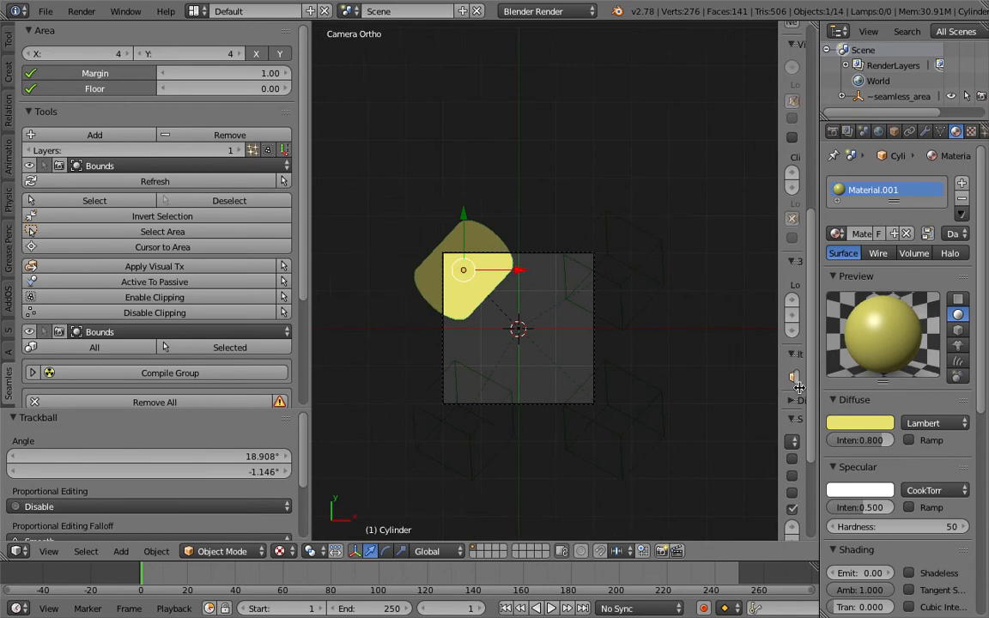
# Set the viewport shading to Solid and deselect all objects
pyautogui.click(279, 551)
pyautogui.click(308, 464)
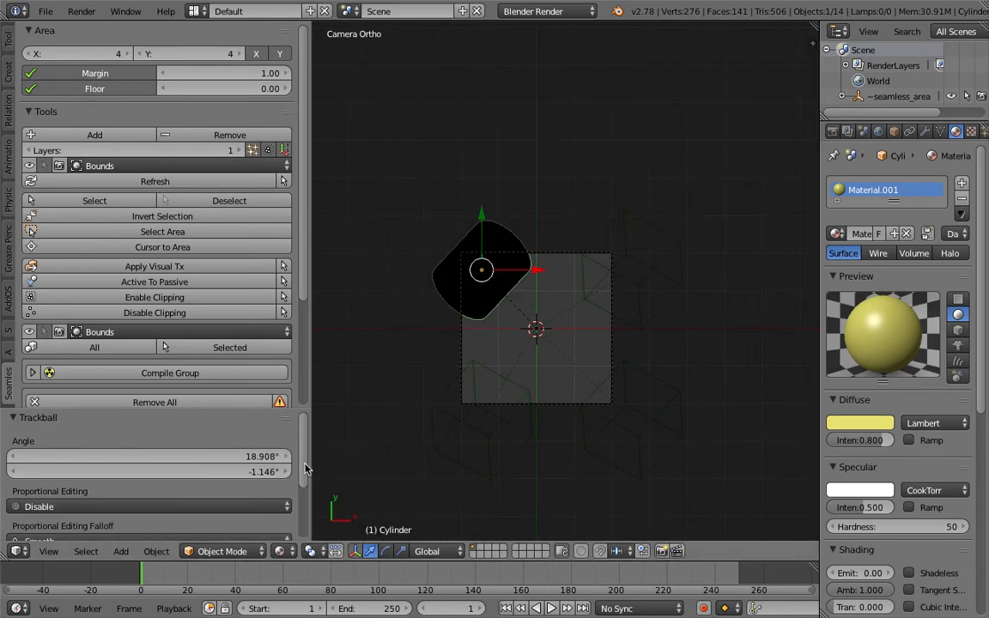
pyautogui.click(287, 552)
pyautogui.click(308, 499)
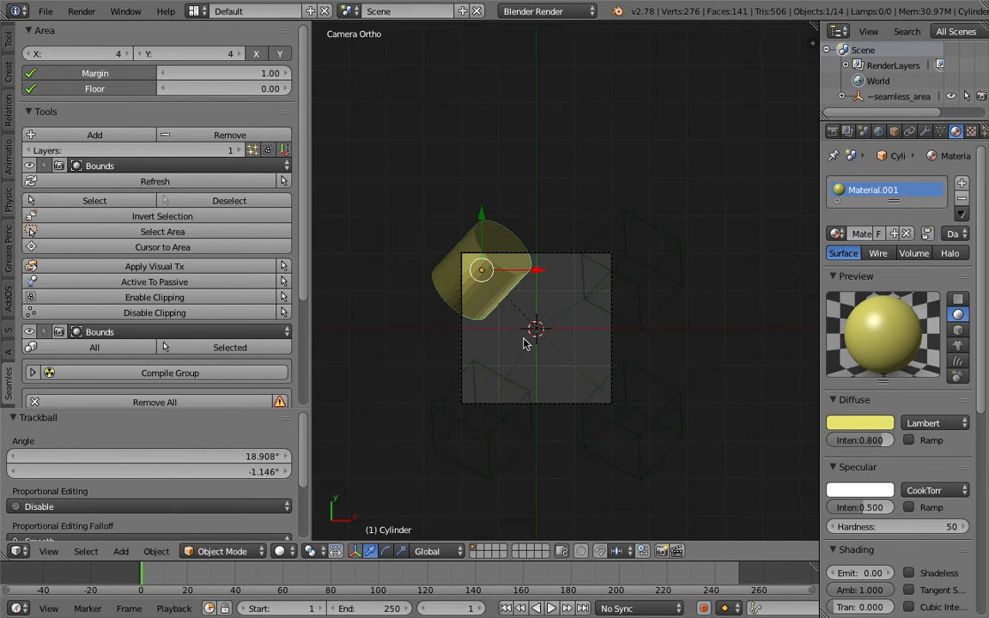
pyautogui.press('a')
pyautogui.press('a')
pyautogui.press('a')
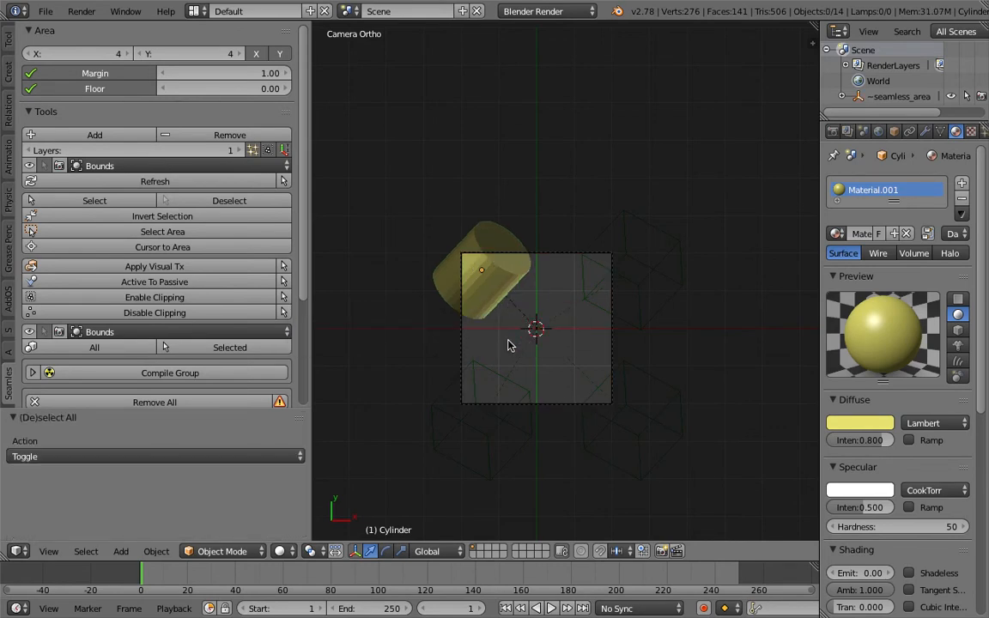
# Draw all seamless proxies as Solid and select the cylinder
pyautogui.click(135, 351)
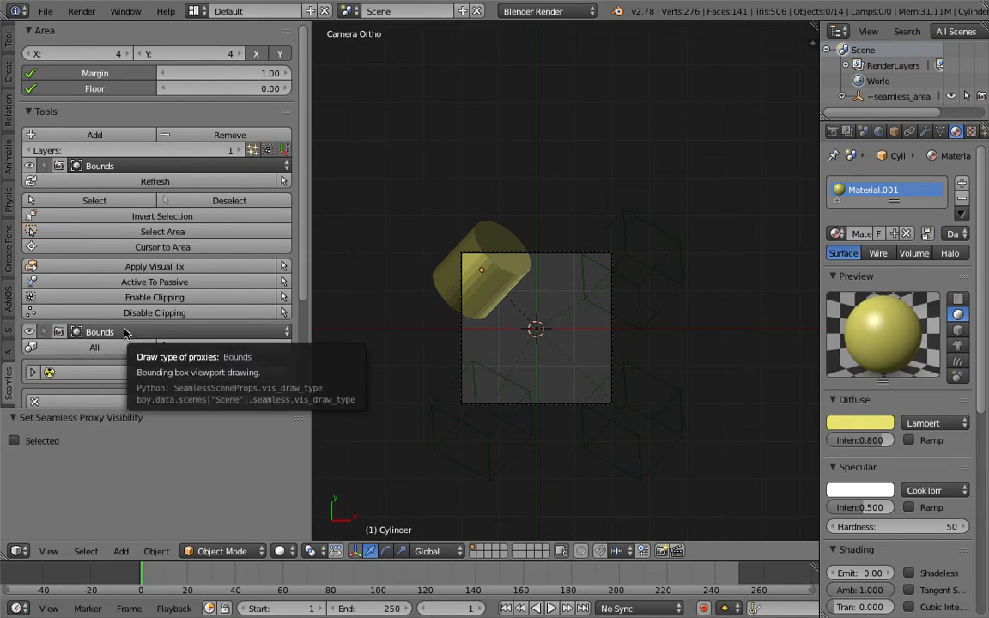
pyautogui.click(124, 332)
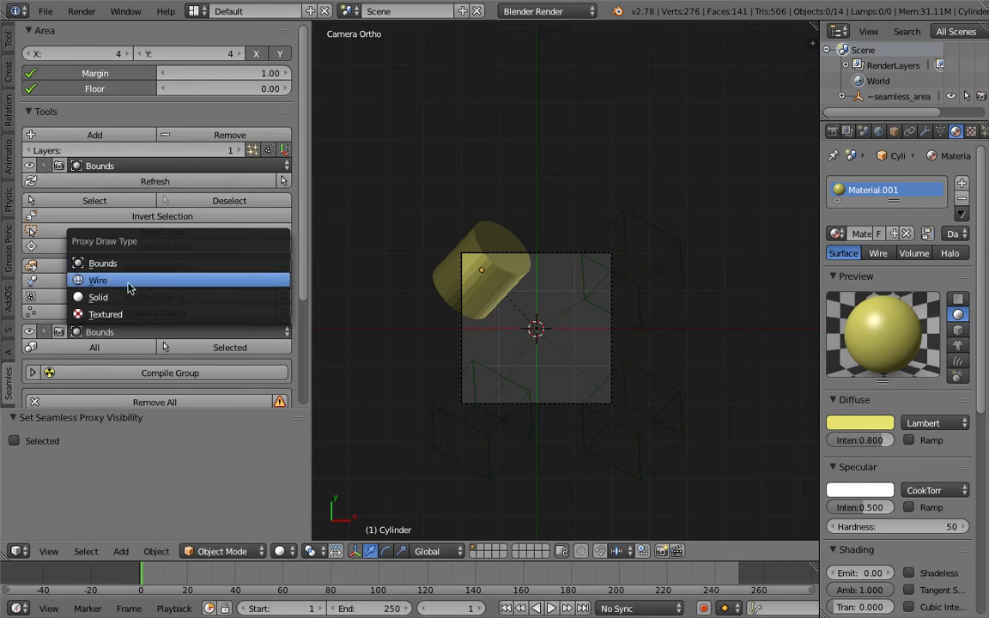
pyautogui.click(144, 298)
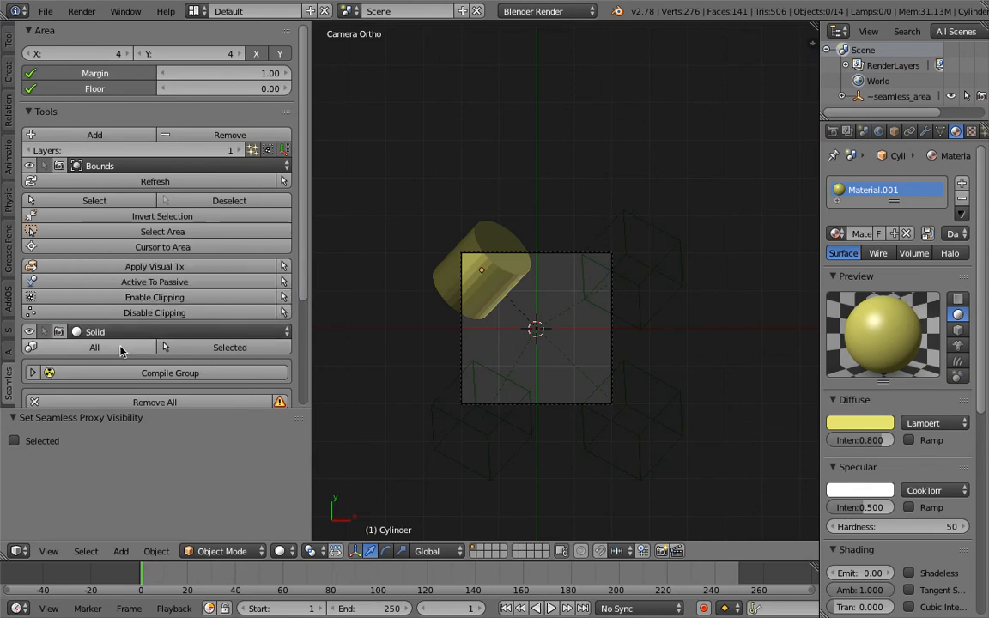
pyautogui.rightClick(513, 275)
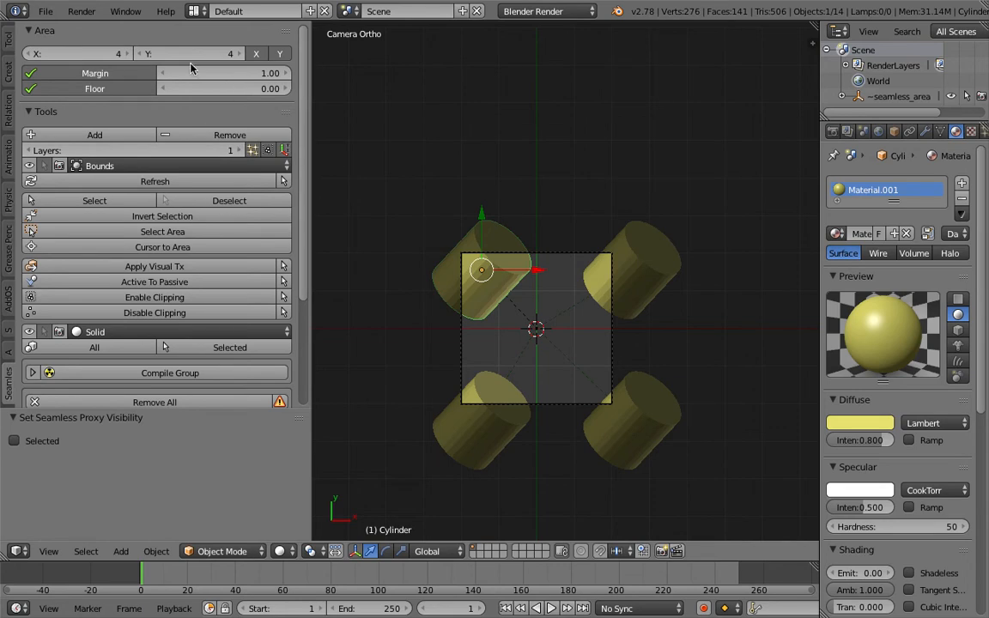
# Set the draw type of all seamless proxies to Bounds and save the file
pyautogui.click(120, 332)
pyautogui.click(133, 269)
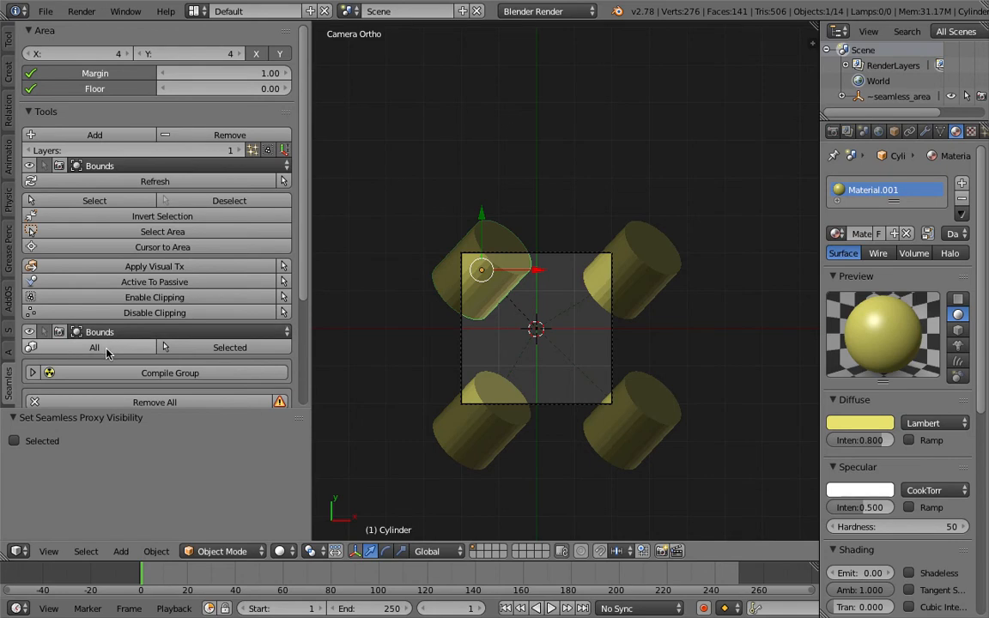
pyautogui.click(95, 312)
pyautogui.hotkey('ctrl', 's')
pyautogui.click(661, 228)
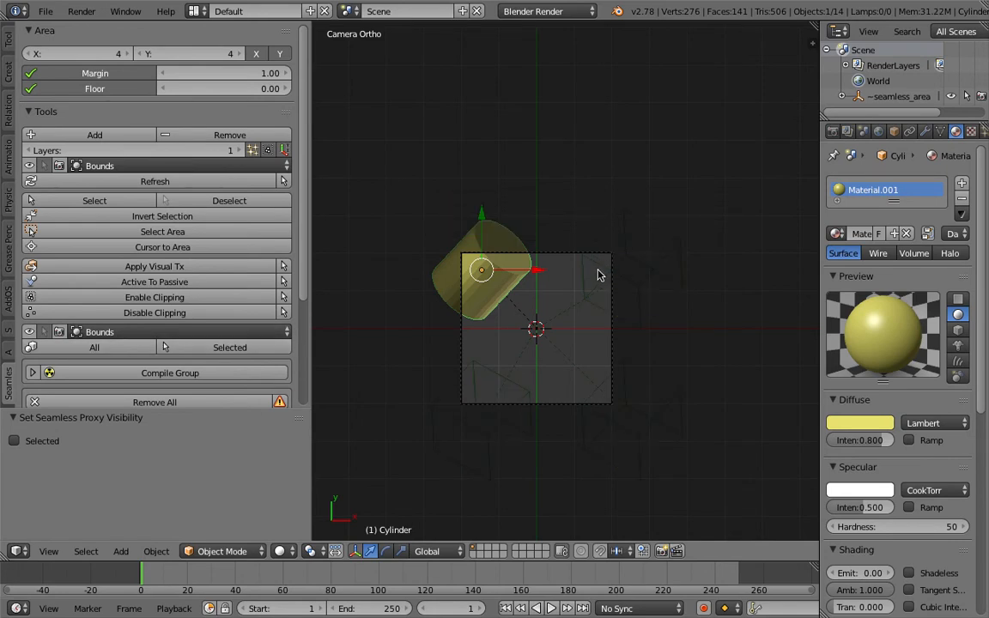
# Add a Monkey mesh and move it down into the tile area
pyautogui.click(567, 248)
pyautogui.hotkey('shift', 'a')
pyautogui.moveTo(567, 226)
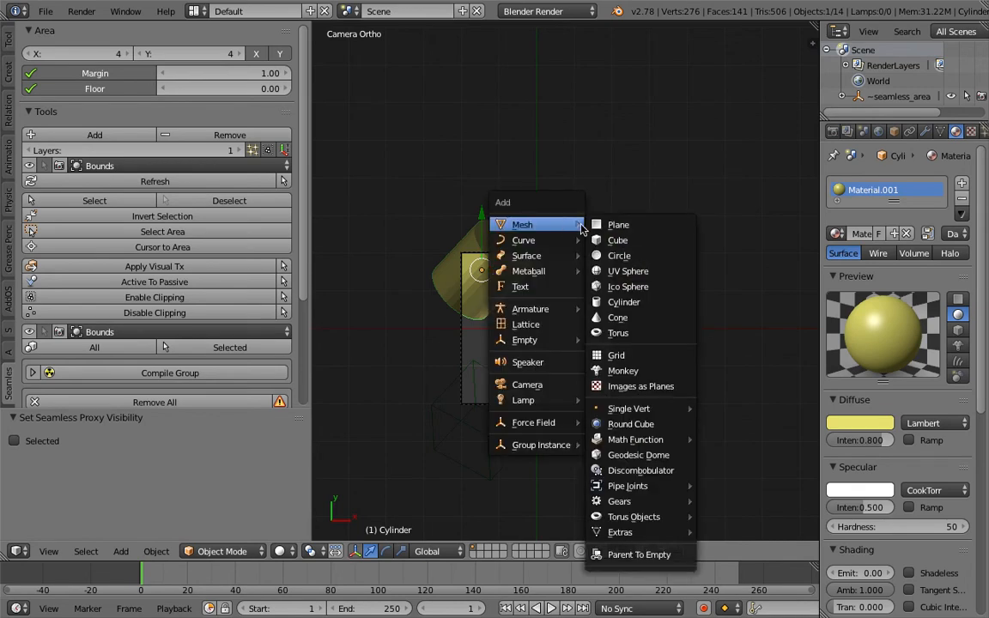
pyautogui.click(623, 370)
pyautogui.press('g')
pyautogui.click(550, 381)
# Trackball-rotate the monkey head until its face points at the camera, and move it by 0.226 in X and -0.945 in Y
pyautogui.press('r')
pyautogui.press('r')
pyautogui.click(549, 265)
pyautogui.press('g')
pyautogui.click(560, 310)
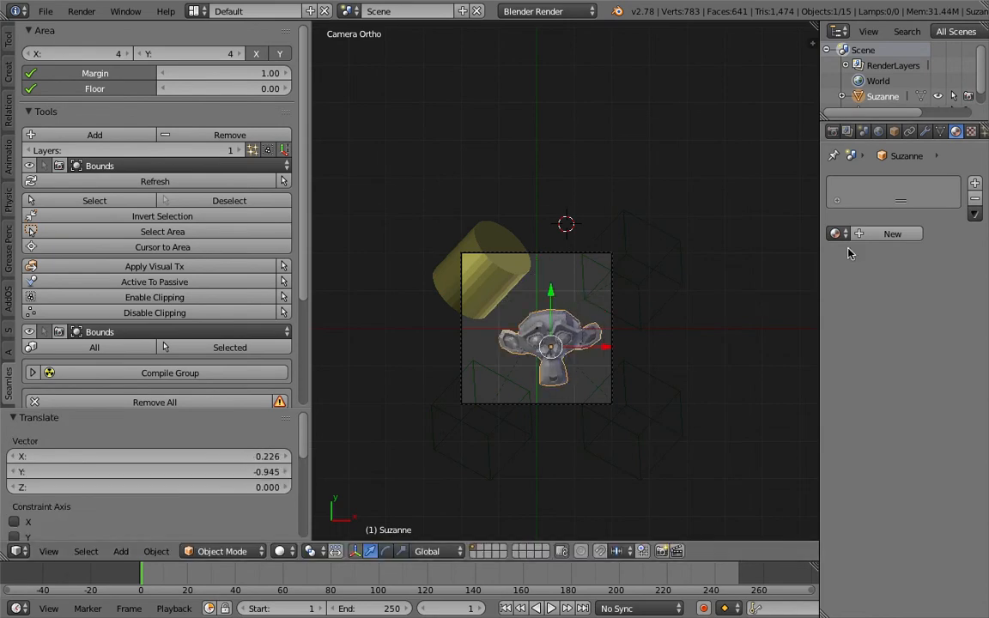
# Give the monkey a new material with a pink diffuse colour and add it as a seamless object with 2 layers
pyautogui.click(892, 233)
pyautogui.click(859, 422)
pyautogui.click(819, 291)
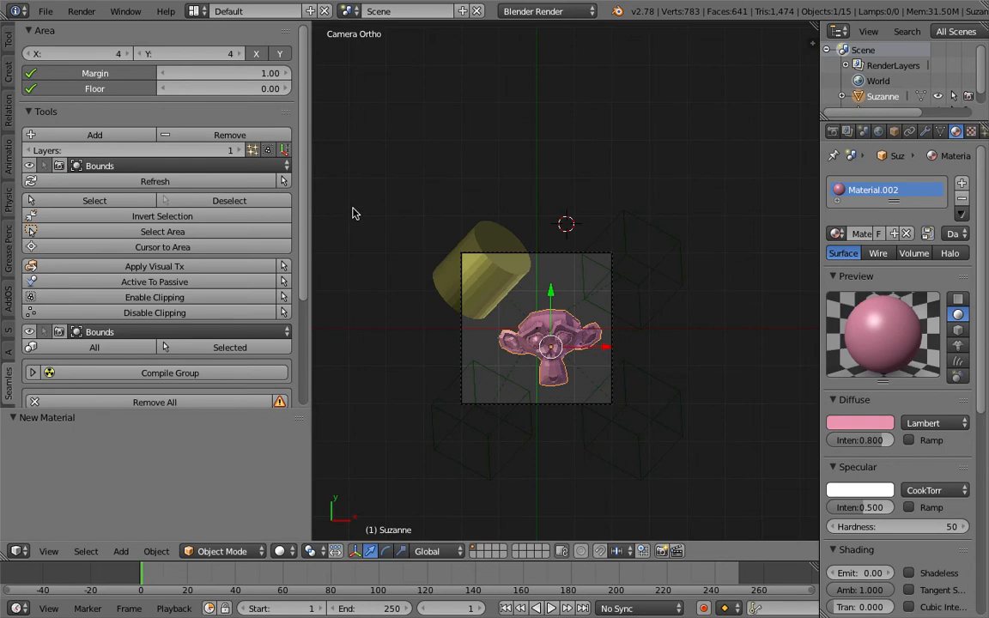
pyautogui.click(241, 150)
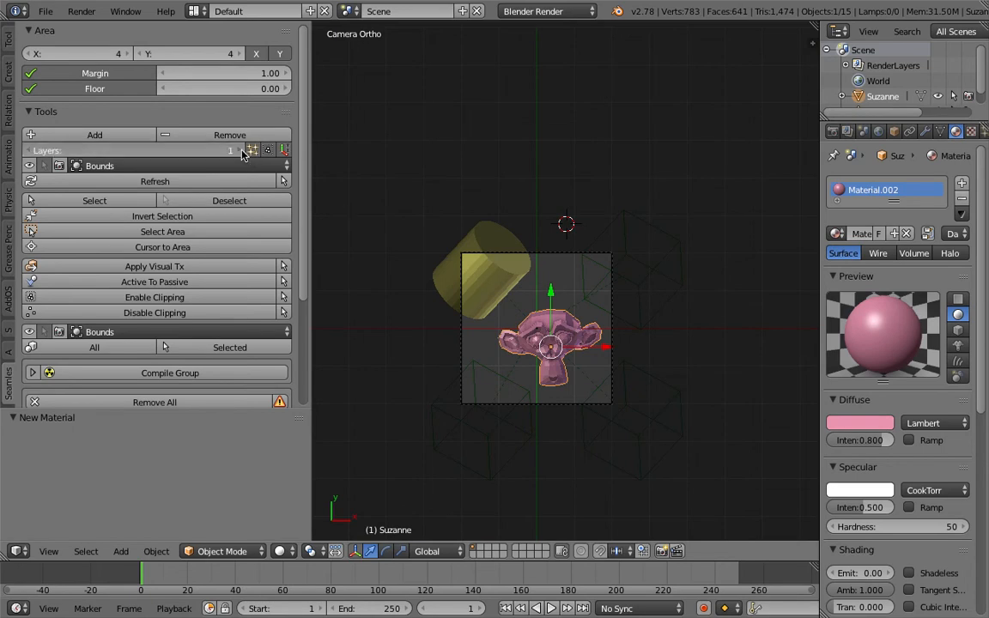
pyautogui.click(131, 137)
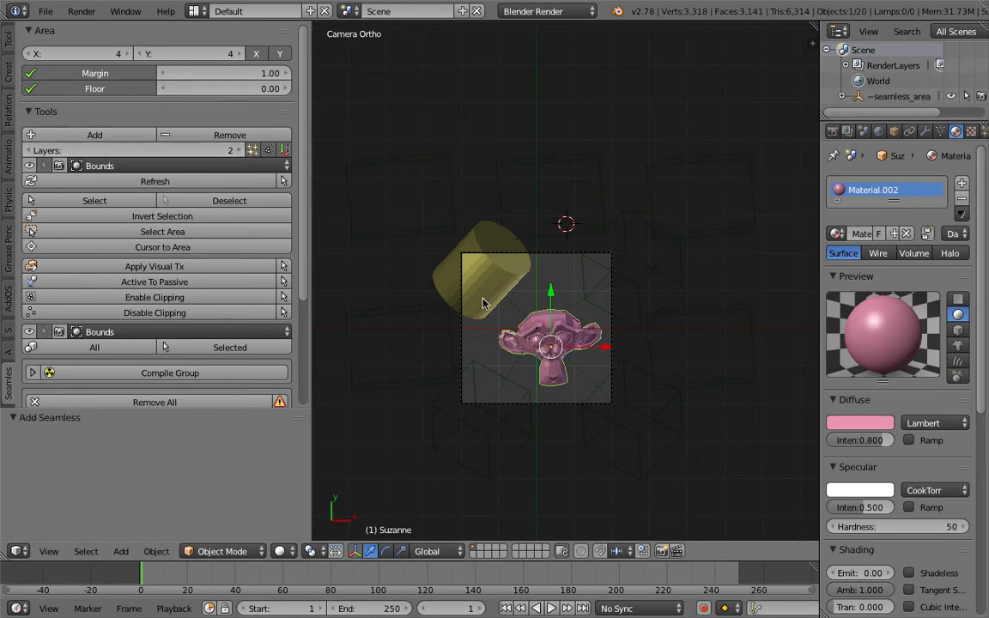
# Move the monkey across the tile's right edge near the lower corner and trackball-rotate it about -34° and -18°
pyautogui.press('g')
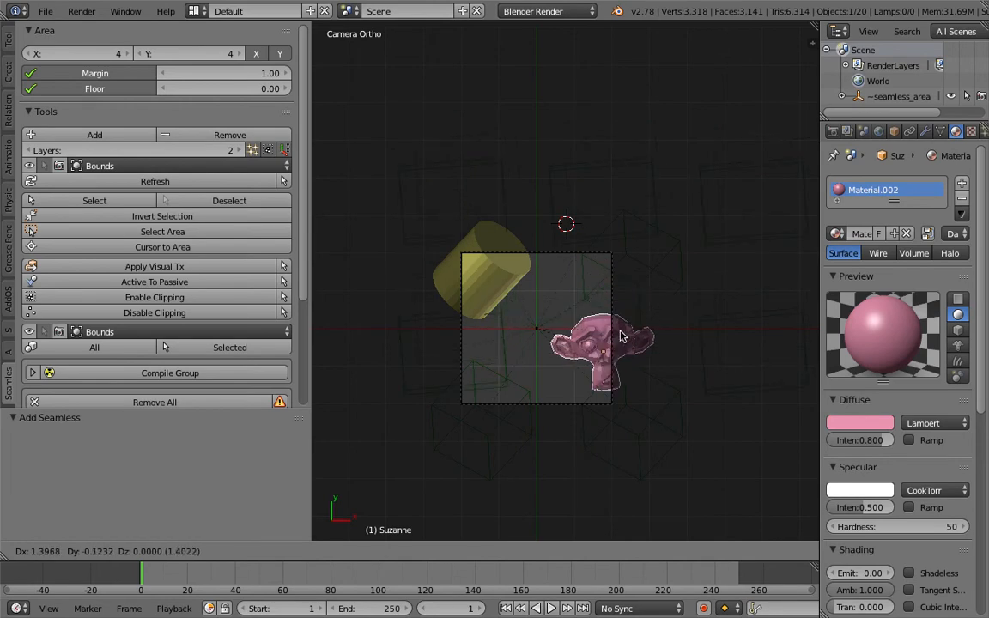
pyautogui.click(622, 336)
pyautogui.press('r')
pyautogui.press('r')
pyautogui.click(713, 304)
pyautogui.press('g')
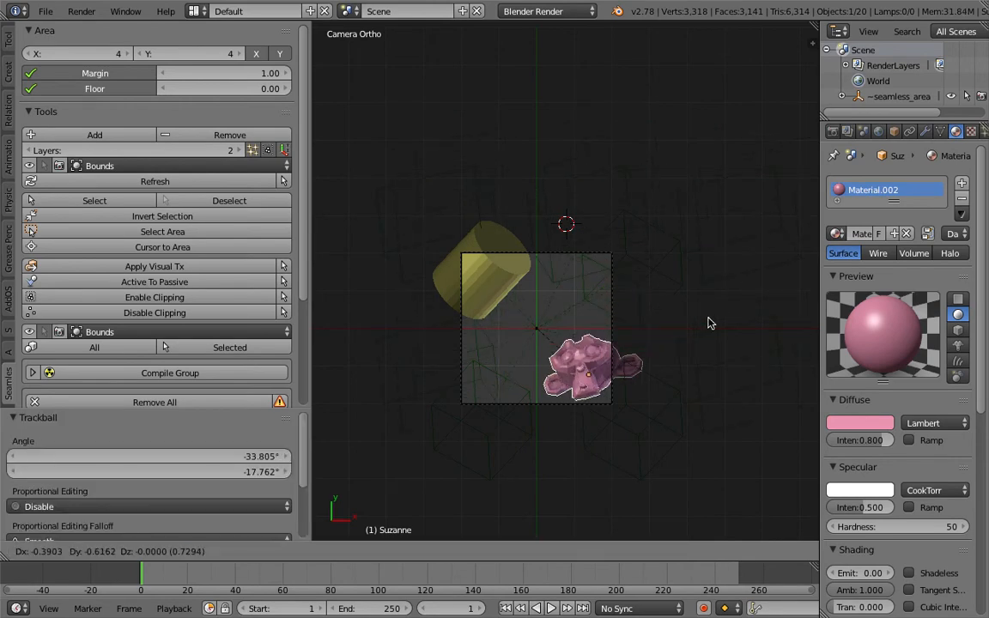
pyautogui.click(709, 323)
# Save the file, then render the tile with the yellow cylinder and pink monkey and inspect its edges
pyautogui.hotkey('ctrl', 's')
pyautogui.click(659, 325)
pyautogui.click(81, 11)
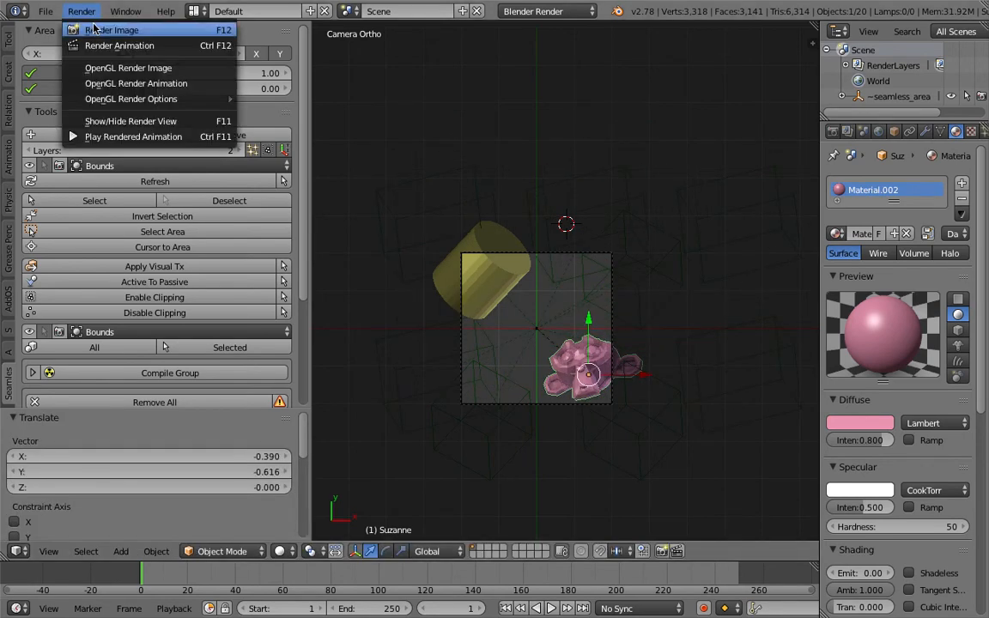
pyautogui.click(95, 30)
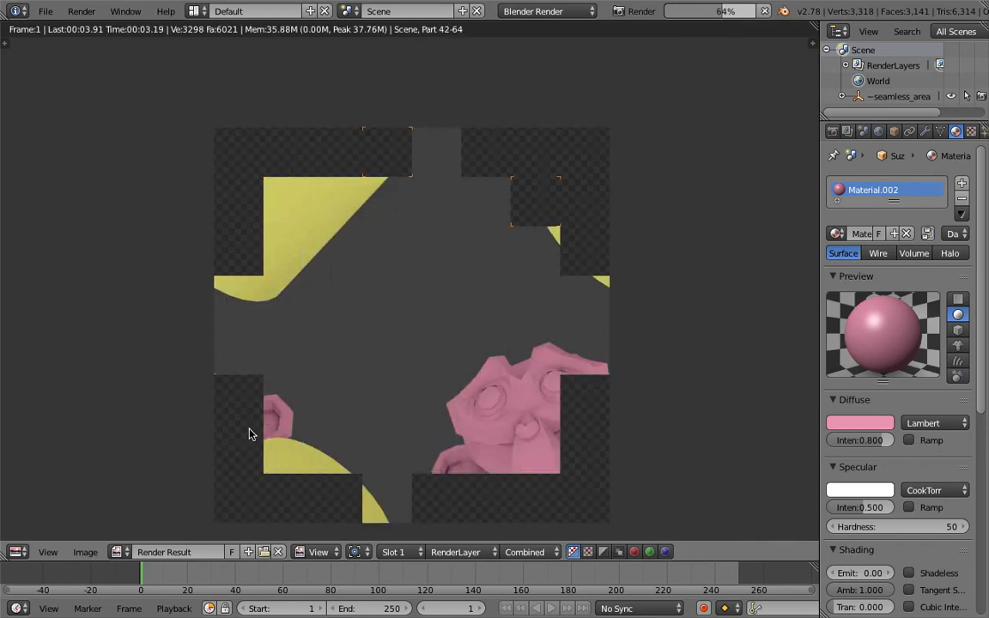
pyautogui.scroll(-1, 646, 425)
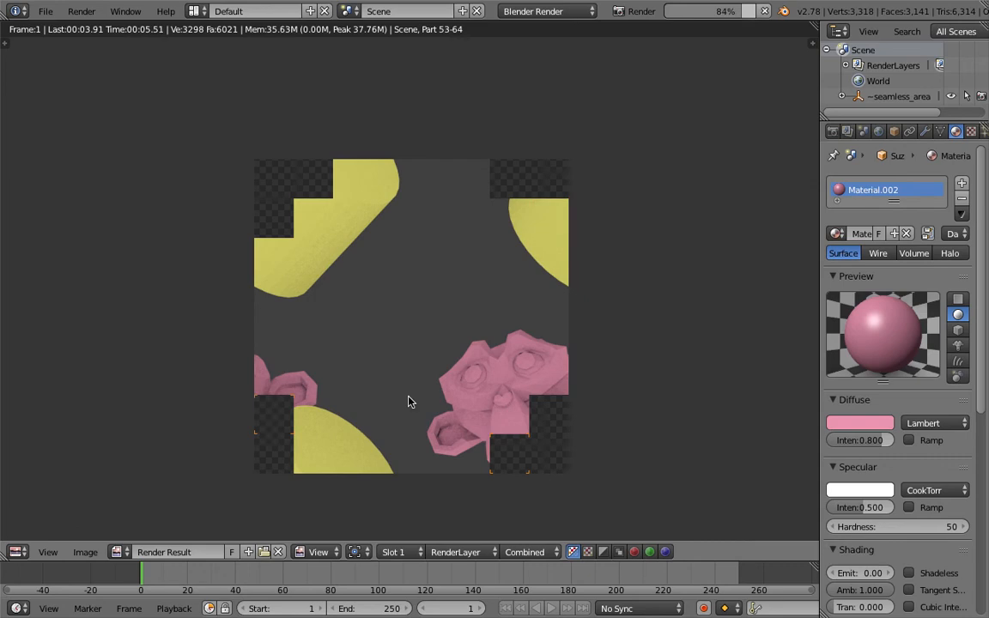
pyautogui.scroll(-1, 418, 395)
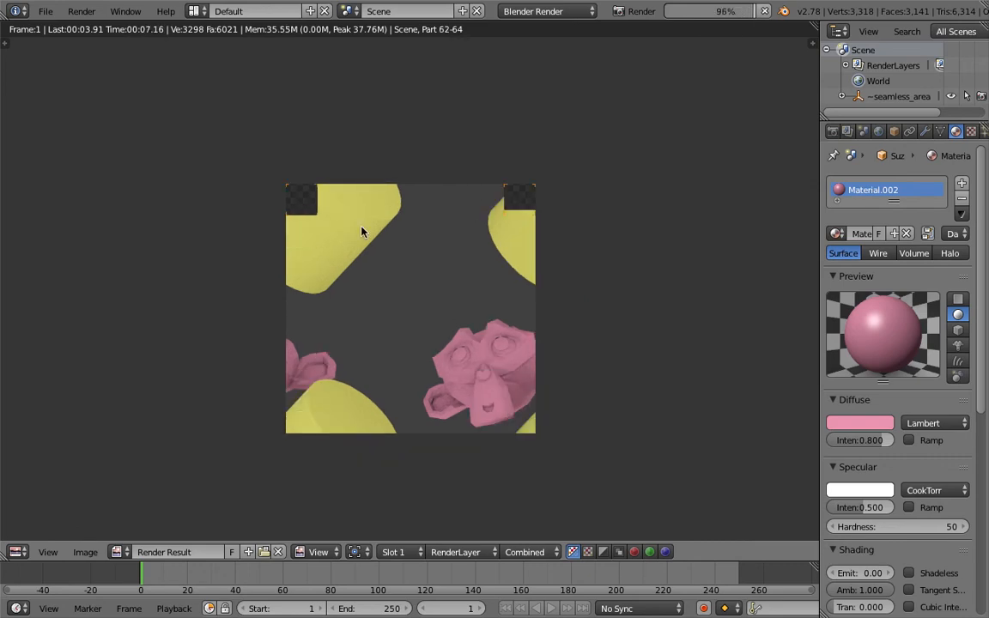
pyautogui.scroll(2, 556, 348)
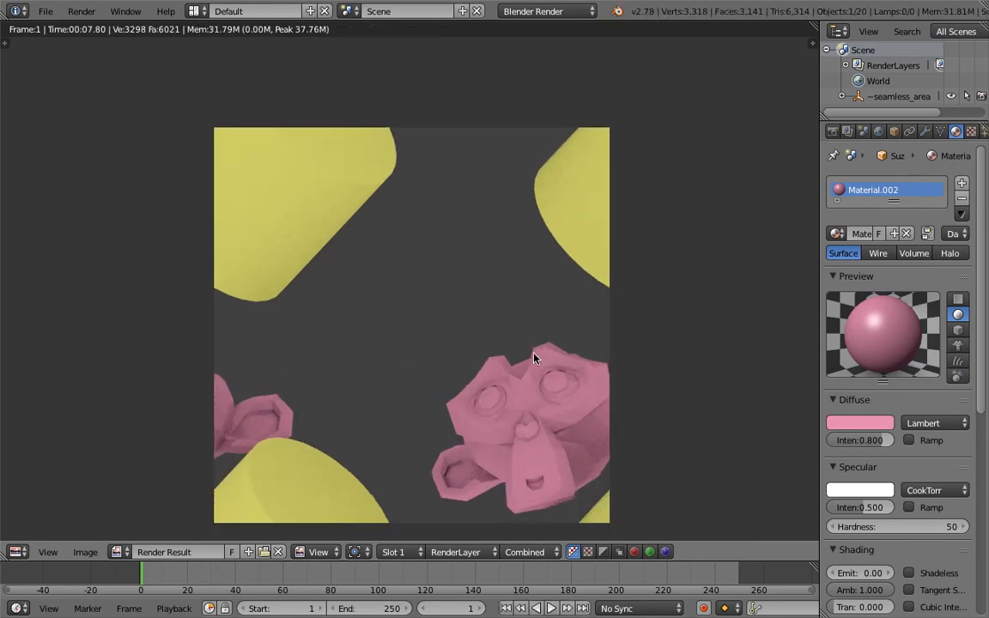
pyautogui.scroll(-2, 549, 352)
pyautogui.scroll(1, 577, 330)
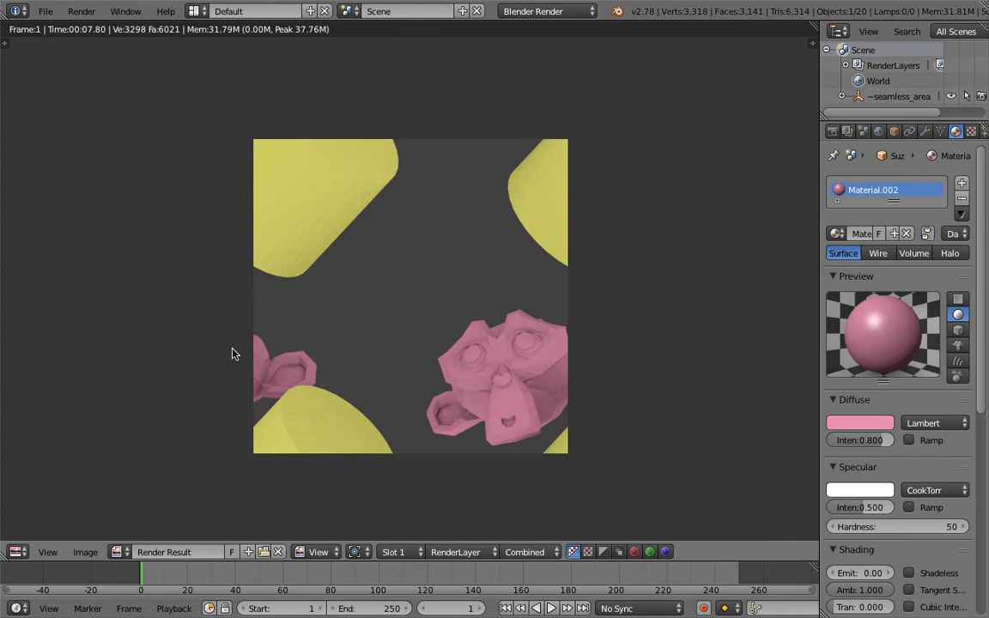
pyautogui.scroll(-1, 359, 337)
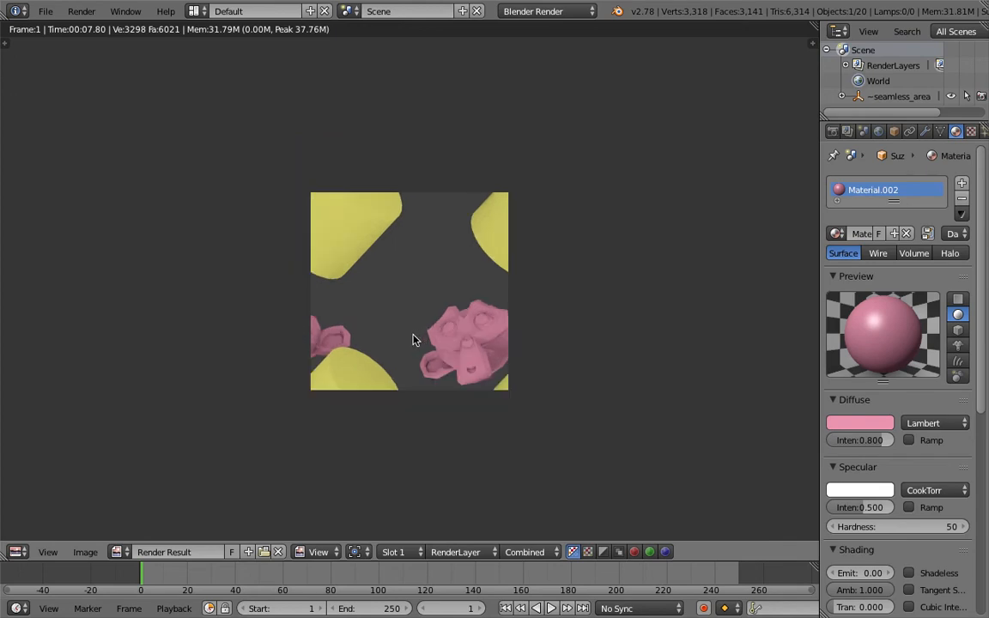
# Close the render of the cylinder and monkey tile and save the file
pyautogui.press('Escape')
pyautogui.scroll(1, 481, 333)
pyautogui.scroll(-1, 481, 333)
pyautogui.hotkey('ctrl', 's')
pyautogui.click(481, 333)
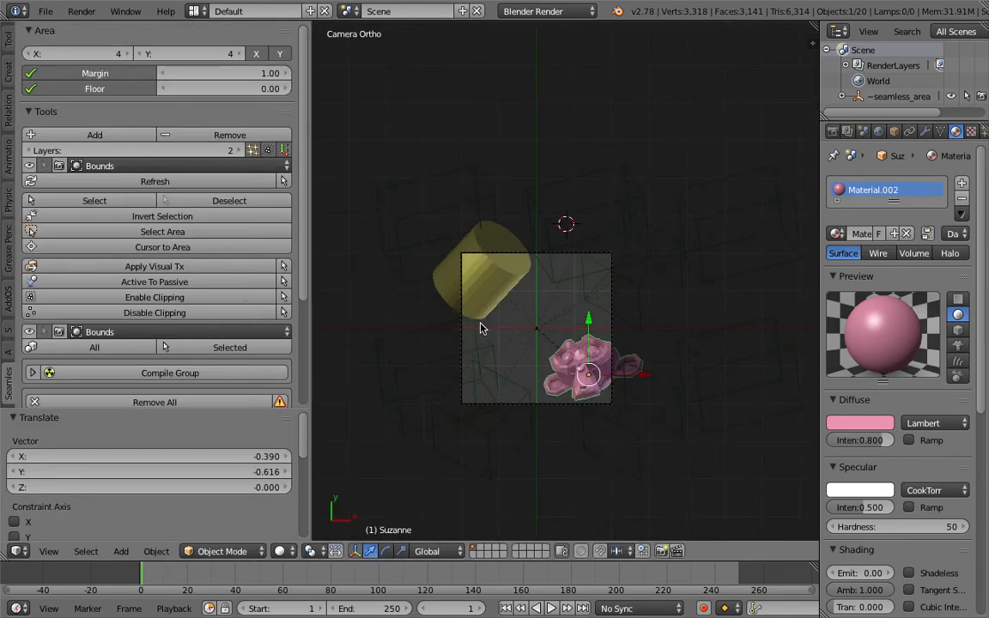
# Move the monkey by -0.390 in X and 0.288 in Y
pyautogui.press('g')
pyautogui.click(552, 327)
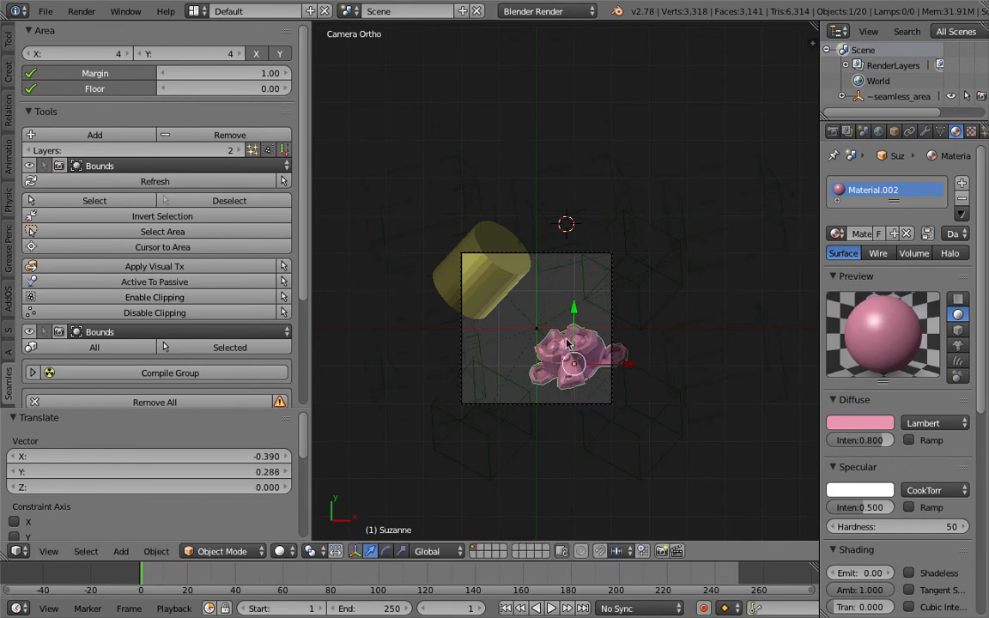
# Trackball-rotate the pink monkey by 19.481° and 7.448°, then save the file
pyautogui.press('r')
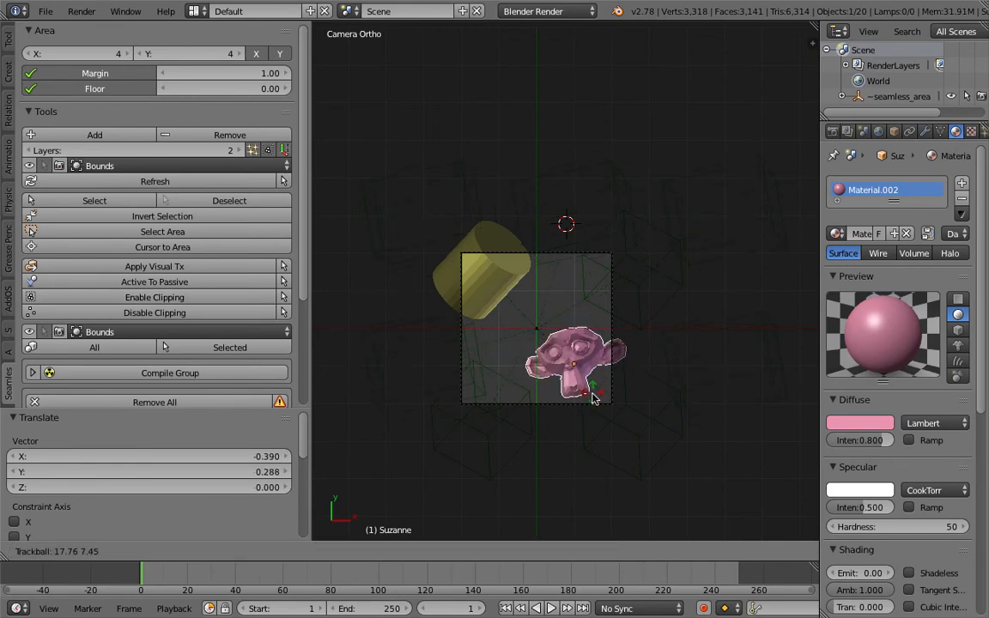
pyautogui.press('r')
pyautogui.click(594, 399)
pyautogui.hotkey('ctrl', 's')
pyautogui.click(594, 398)
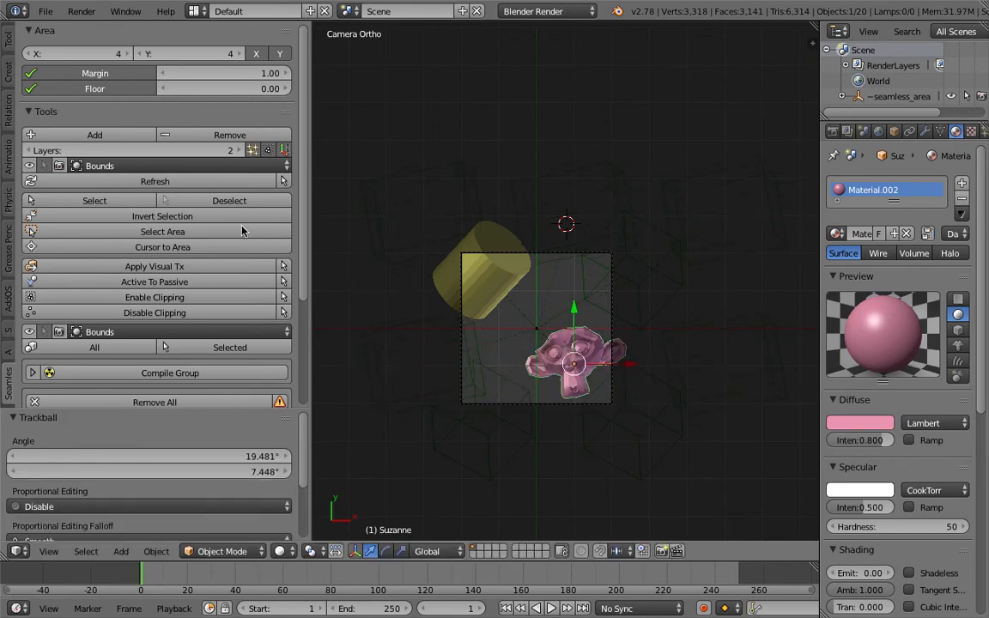
# Refresh the seamless objects with their bounds display kept, then save the file
pyautogui.click(215, 166)
pyautogui.click(215, 181)
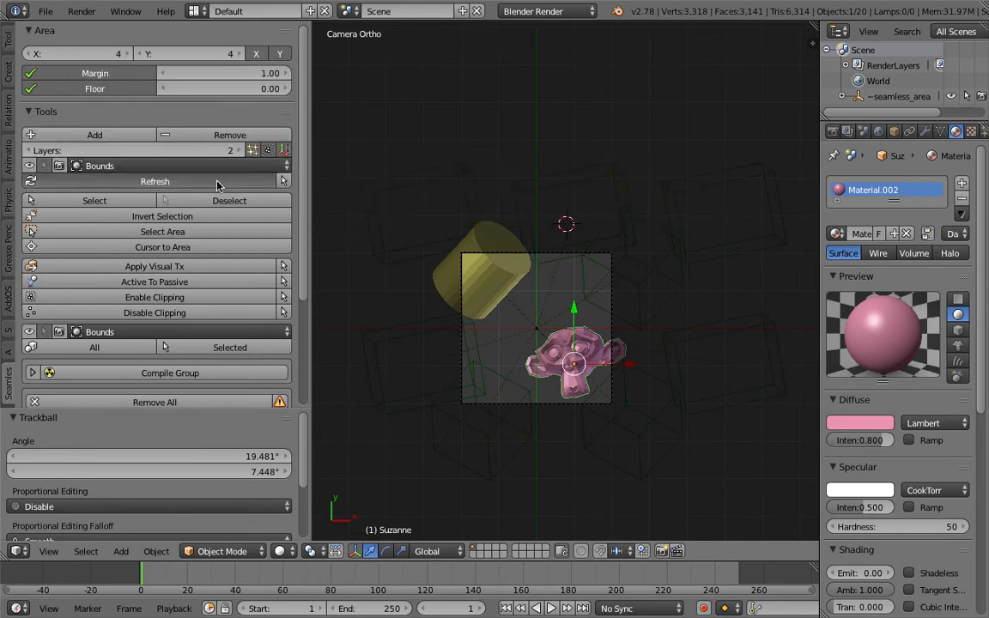
pyautogui.moveTo(577, 368); pyautogui.dragTo(560, 325, button='middle')
pyautogui.hotkey('ctrl', 's')
pyautogui.click(560, 325)
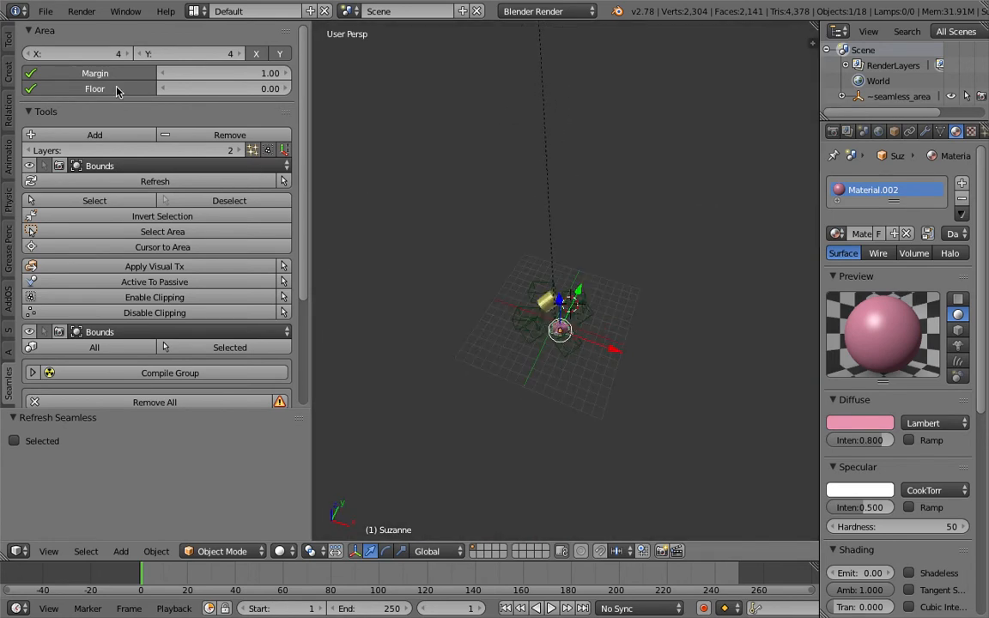
# Keep the seamless area's margin and floor enabled and set both values to 1
pyautogui.click(116, 74)
pyautogui.click(116, 74)
pyautogui.moveTo(210, 73); pyautogui.dragTo(335, 90)
pyautogui.click(238, 74)
pyautogui.write('1')
pyautogui.press('Return')
pyautogui.click(256, 89)
pyautogui.write('1')
pyautogui.press('Return')
# Resize the seamless area to 8 in X and 8 in Y
pyautogui.click(117, 54)
pyautogui.write('5')
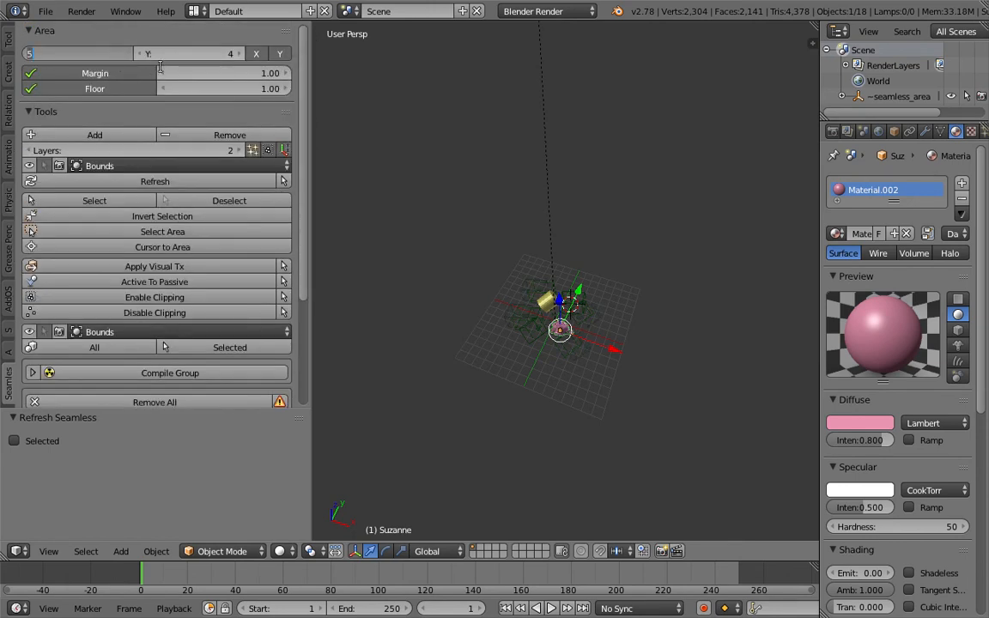
pyautogui.write('8')
pyautogui.press('Return')
pyautogui.click(196, 50)
pyautogui.write('8')
pyautogui.press('Return')
pyautogui.scroll(2, 533, 224)
pyautogui.moveTo(579, 281); pyautogui.dragTo(523, 299, button='middle')
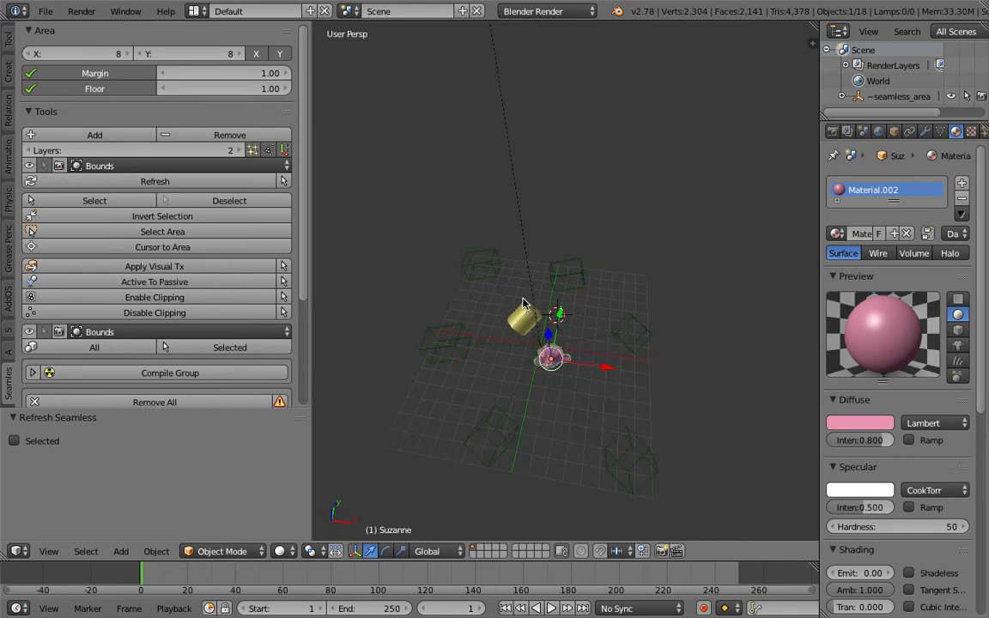
# Try a seamless area width of 13 in X, then restore the area to 8 by 8
pyautogui.click(115, 53)
pyautogui.write('13')
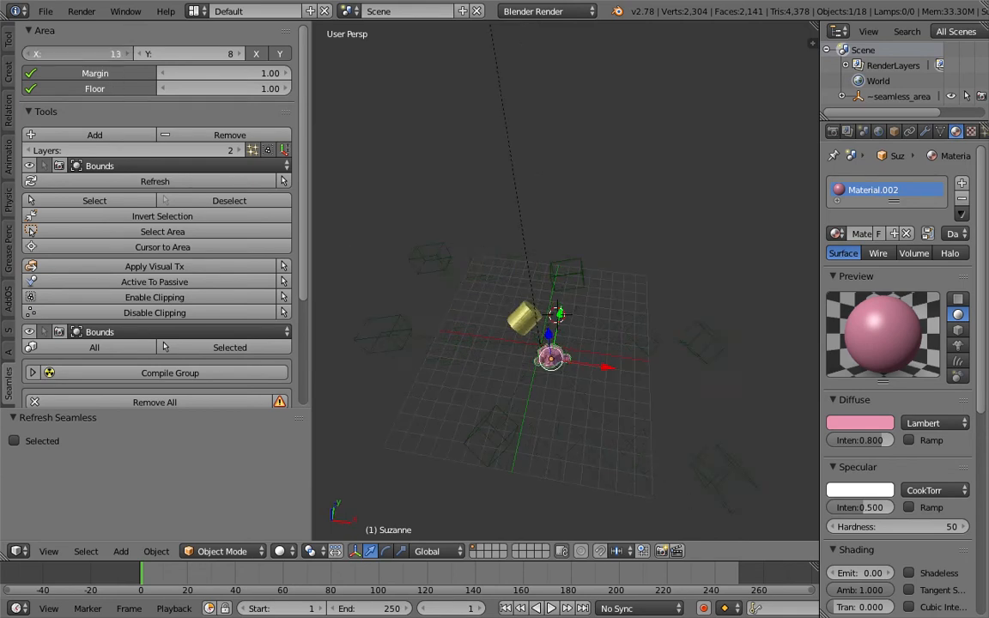
pyautogui.moveTo(111, 54); pyautogui.dragTo(86, 55)
pyautogui.click(111, 55)
pyautogui.write('8')
pyautogui.press('Return')
pyautogui.click(218, 56)
pyautogui.press('Return')
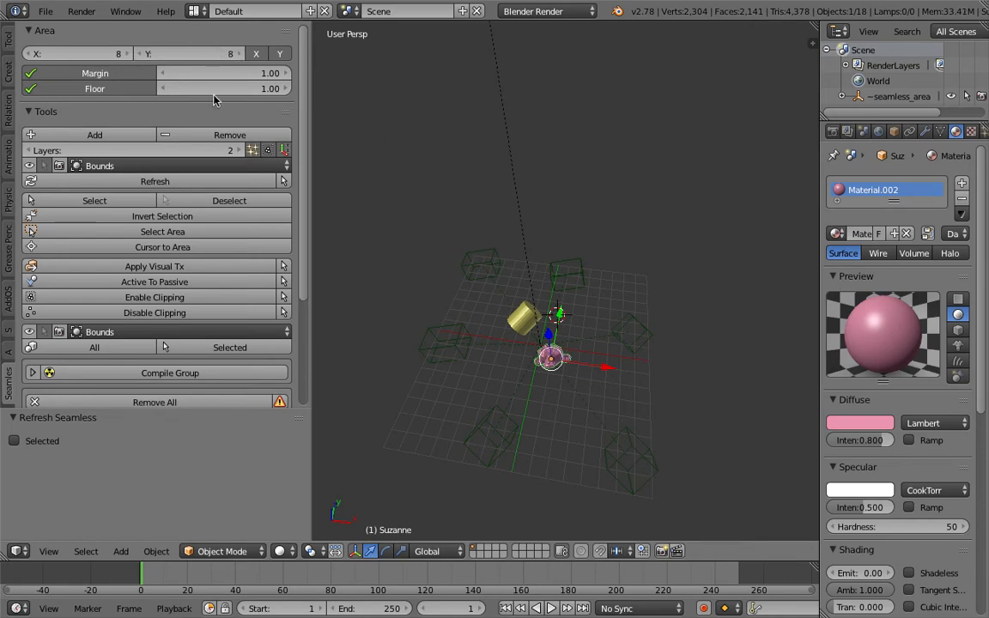
# Apply the visual transform to the seamless objects, then convert the active seamless objects to passive
pyautogui.moveTo(503, 277); pyautogui.dragTo(591, 332, button='middle')
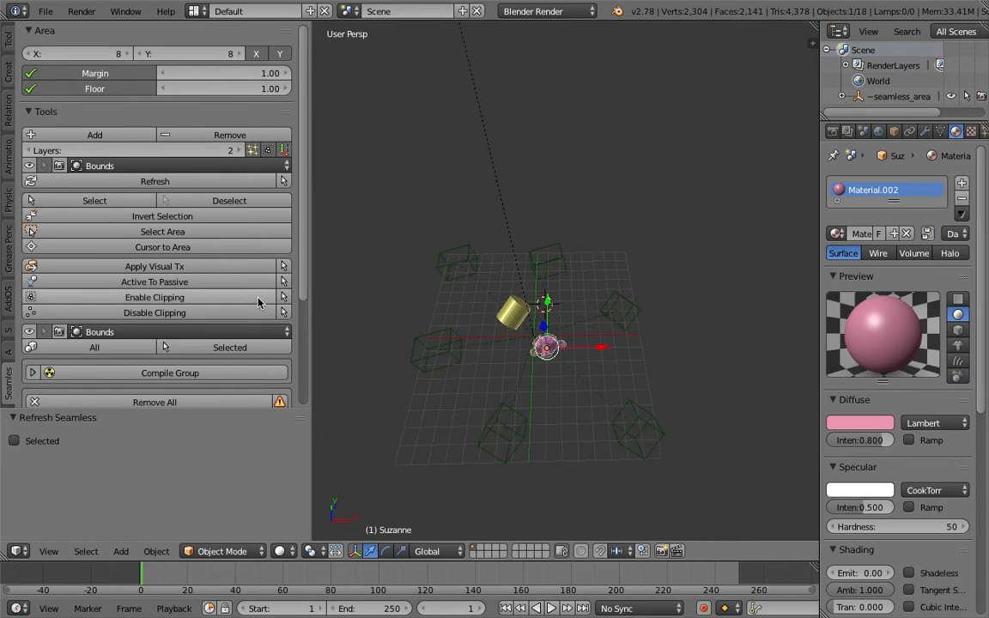
pyautogui.click(224, 268)
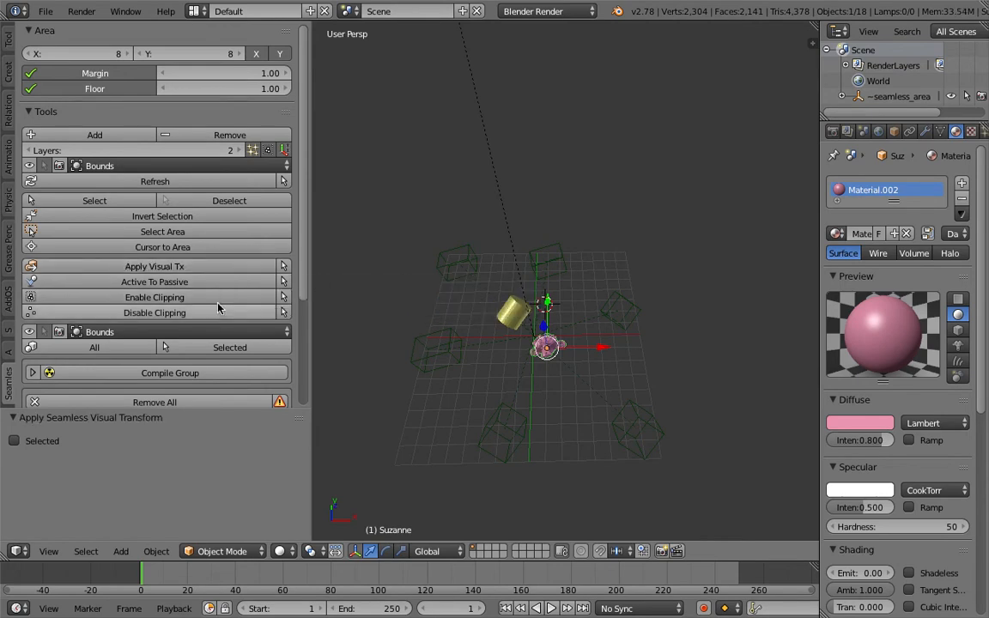
pyautogui.click(194, 283)
pyautogui.moveTo(480, 313); pyautogui.dragTo(470, 438, button='middle')
pyautogui.click(552, 607)
pyautogui.press('Escape')
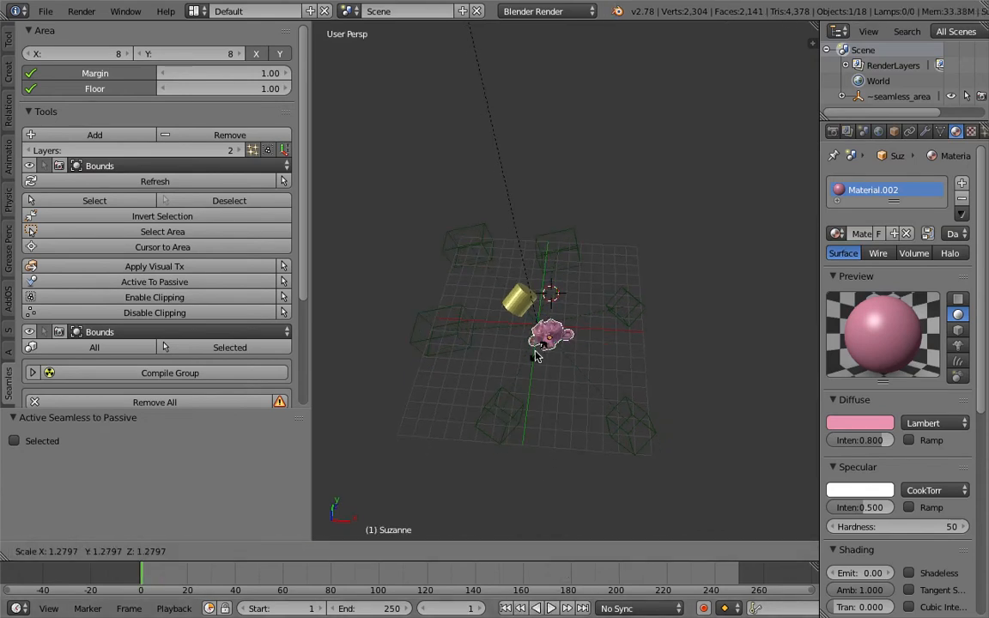
pyautogui.press('s')
pyautogui.press('Escape')
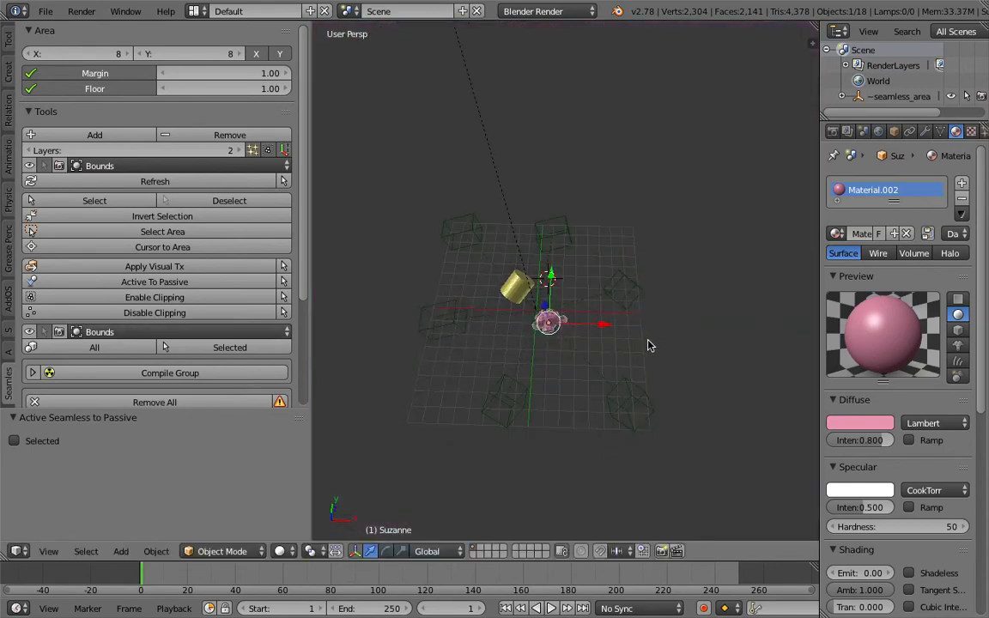
# Reveal the add-on's and the 3D view's Display options, then reset the seamless camera
pyautogui.scroll(-3, 216, 352)
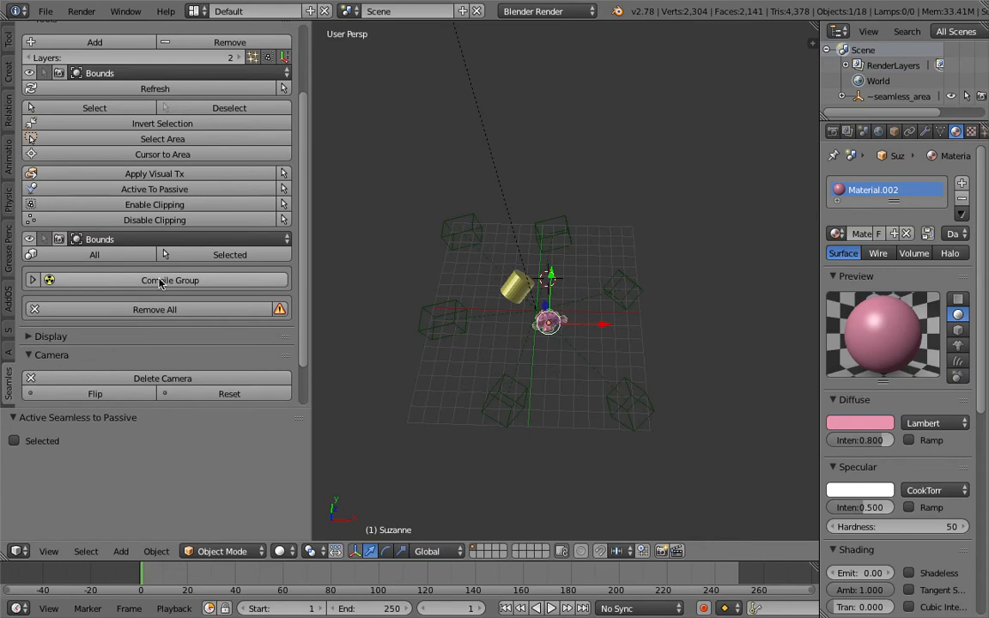
pyautogui.scroll(-2, 129, 309)
pyautogui.click(53, 283)
pyautogui.scroll(-2, 95, 314)
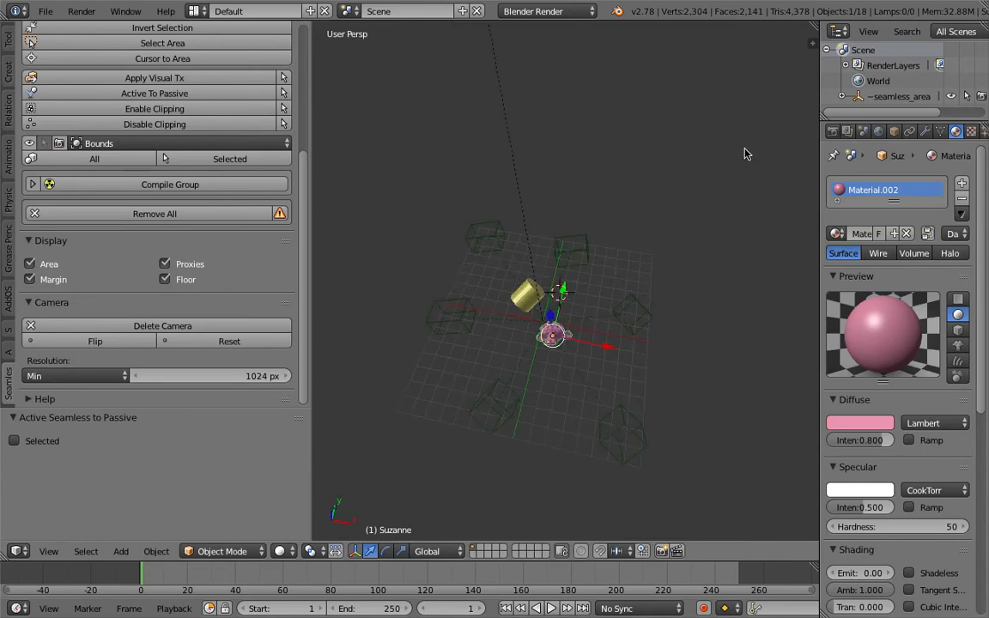
pyautogui.click(813, 43)
pyautogui.click(716, 339)
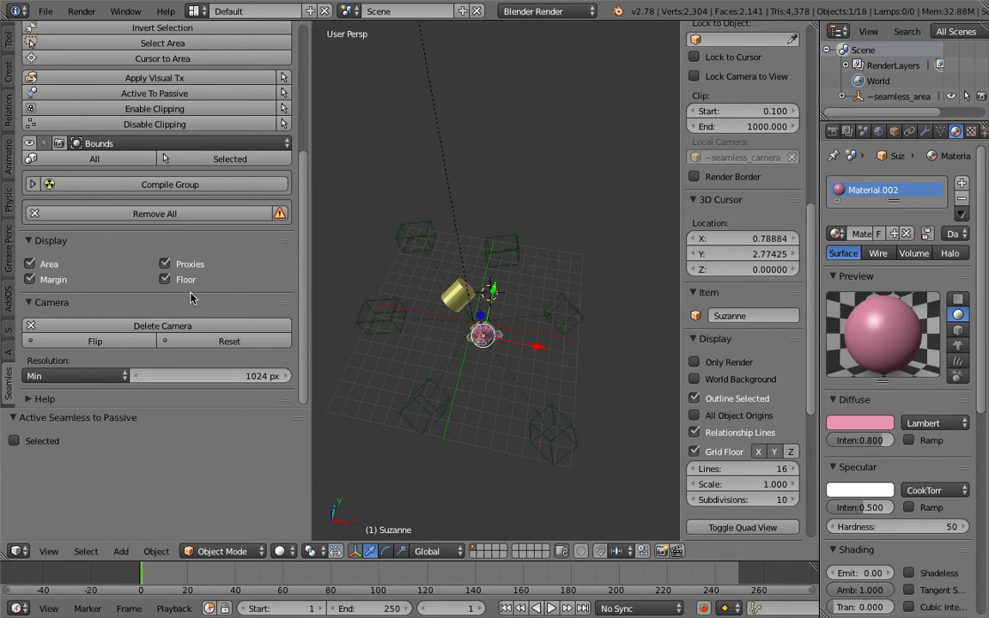
pyautogui.click(216, 343)
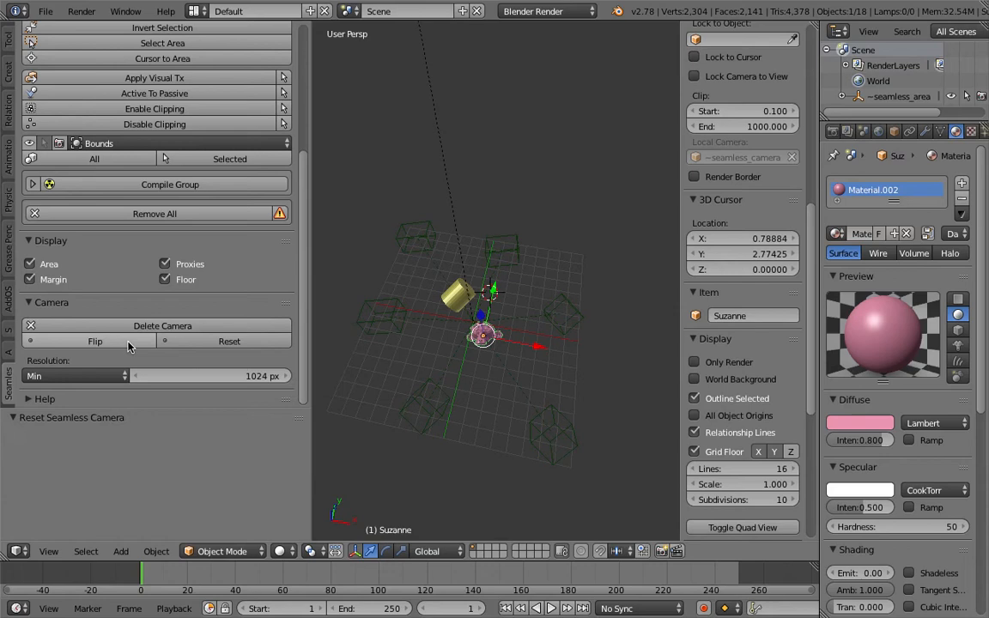
pyautogui.scroll(3, 192, 206)
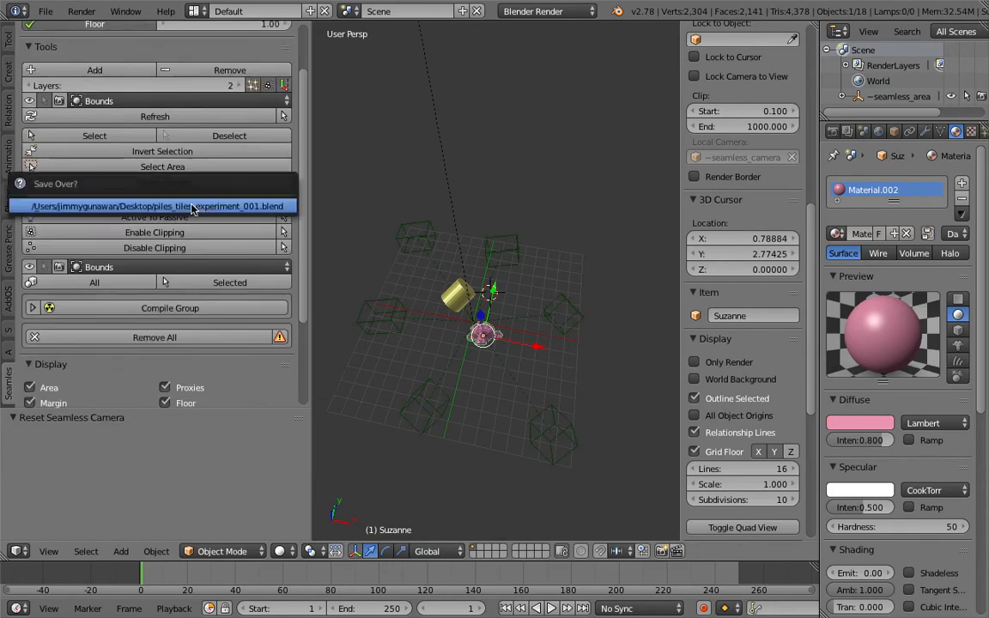
# Add a torus mesh and move it by 2.203 in X, -1.120 in Y and -0.387 in Z
pyautogui.moveTo(438, 217); pyautogui.dragTo(567, 267, button='middle')
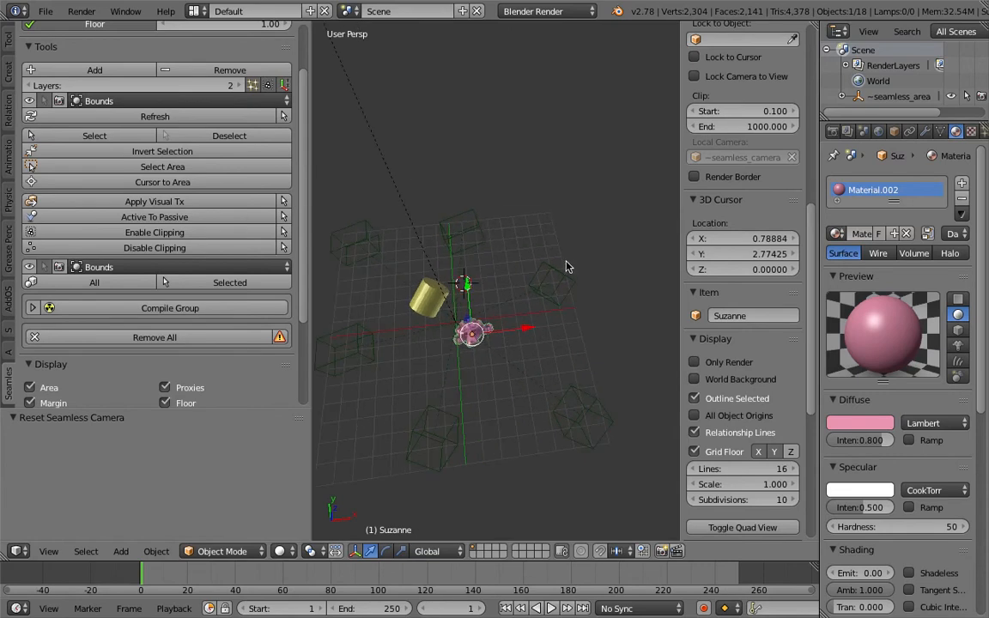
pyautogui.hotkey('shift', 'a')
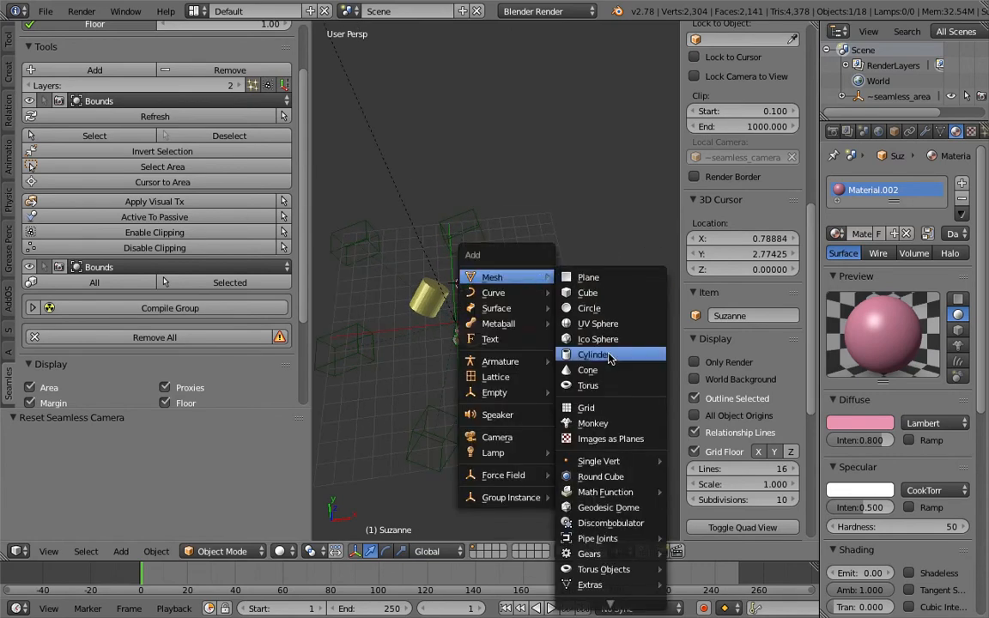
pyautogui.click(560, 386)
pyautogui.press('g')
pyautogui.click(539, 318)
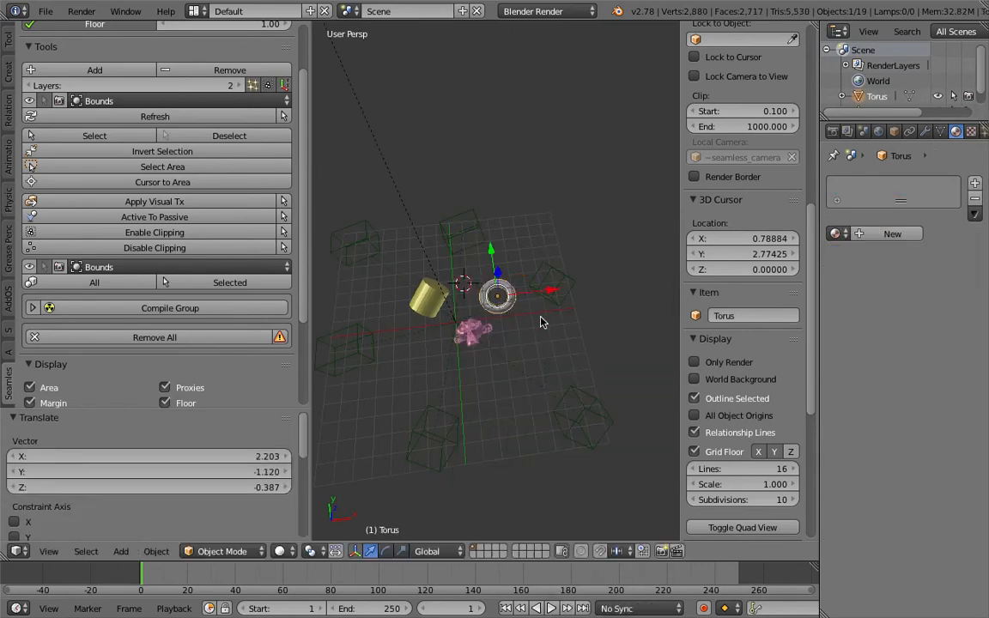
# Trackball-rotate the torus slightly and scale it by a factor of 1.799
pyautogui.press('r')
pyautogui.press('r')
pyautogui.click(528, 305)
pyautogui.press('s')
pyautogui.click(551, 321)
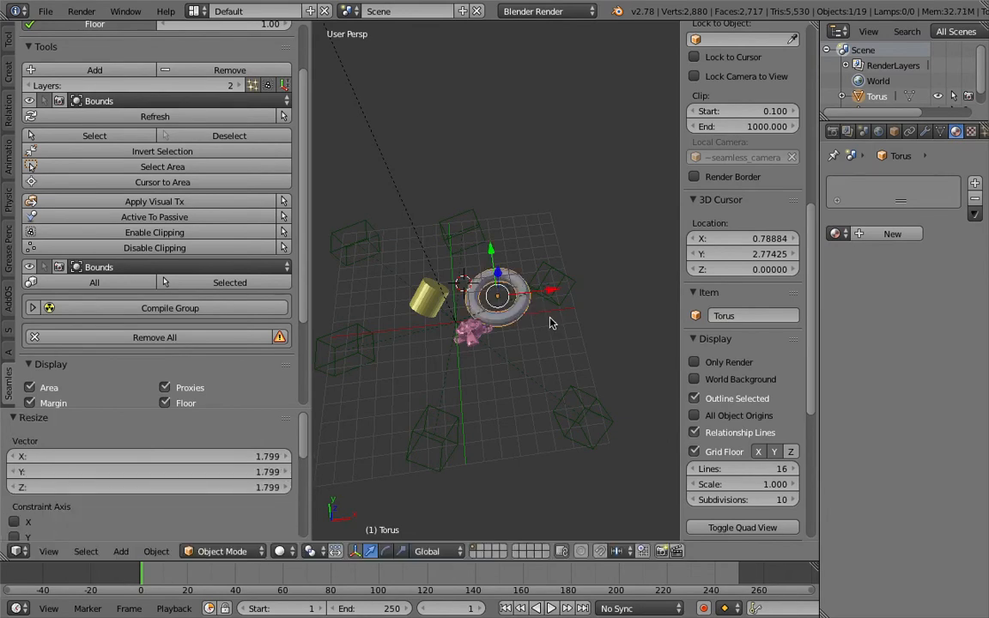
# Give the torus a new material with a light teal diffuse colour and scale it by 0.741
pyautogui.click(889, 233)
pyautogui.click(859, 422)
pyautogui.click(811, 259)
pyautogui.press('s')
pyautogui.click(523, 298)
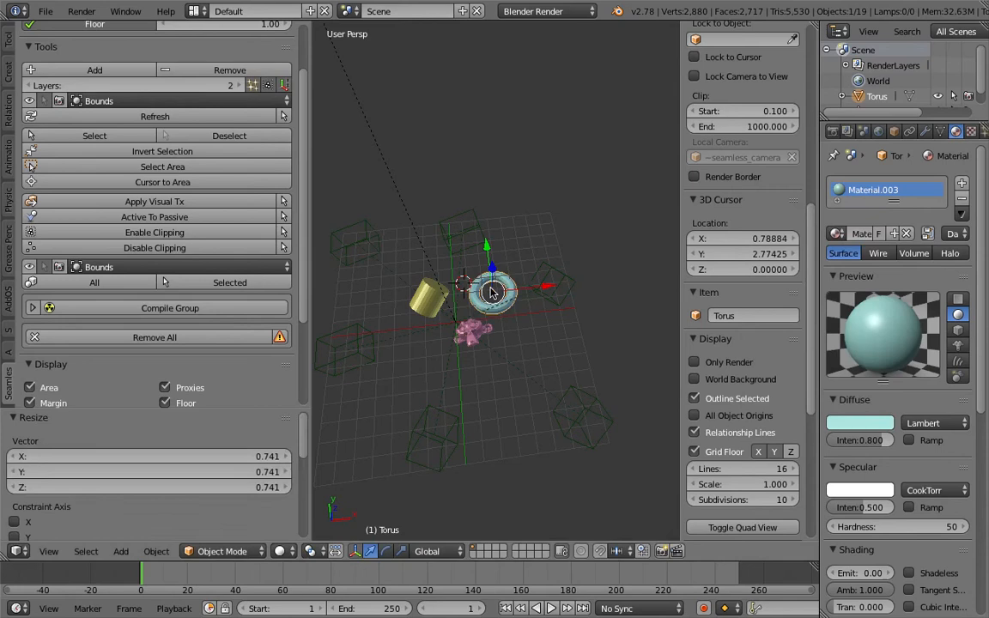
# Switch to the seamless camera's view and move the torus by 0.171 in X and 1.084 in Y
pyautogui.moveTo(522, 299); pyautogui.dragTo(507, 284, button='middle')
pyautogui.click(49, 551)
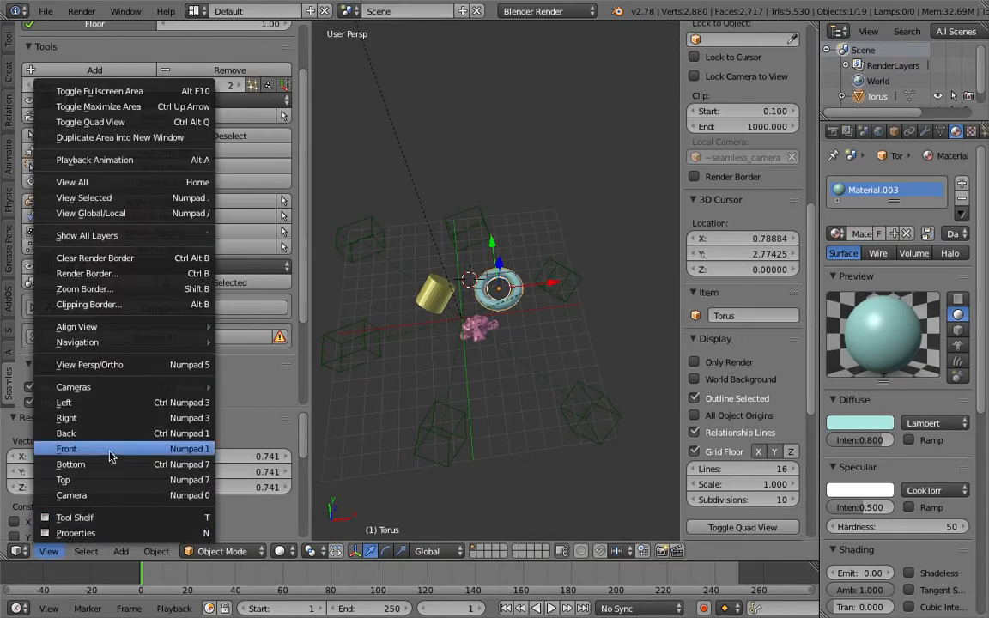
pyautogui.moveTo(116, 393)
pyautogui.click(257, 402)
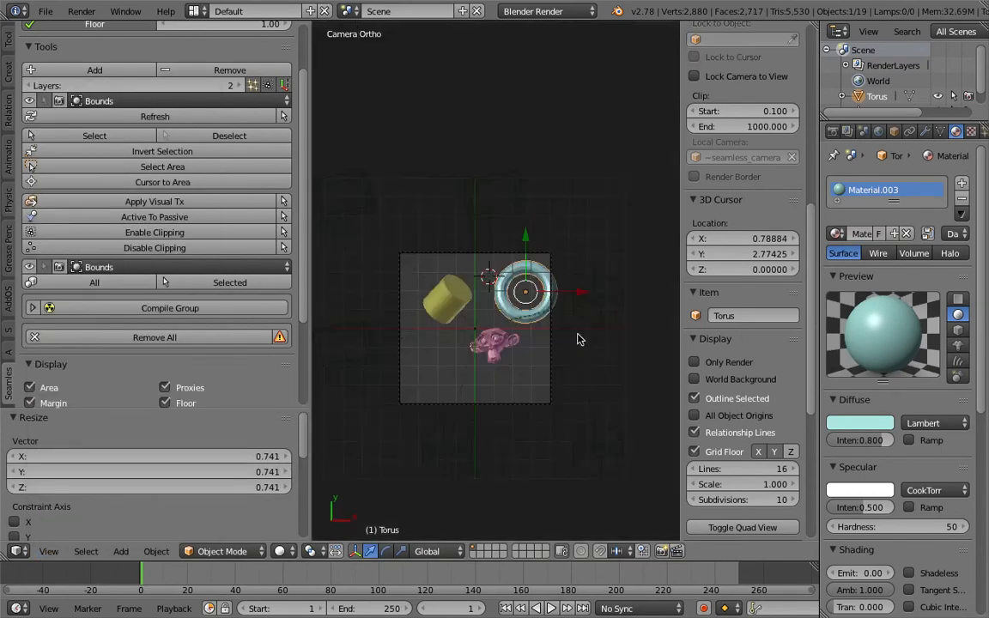
pyautogui.press('g')
pyautogui.click(585, 315)
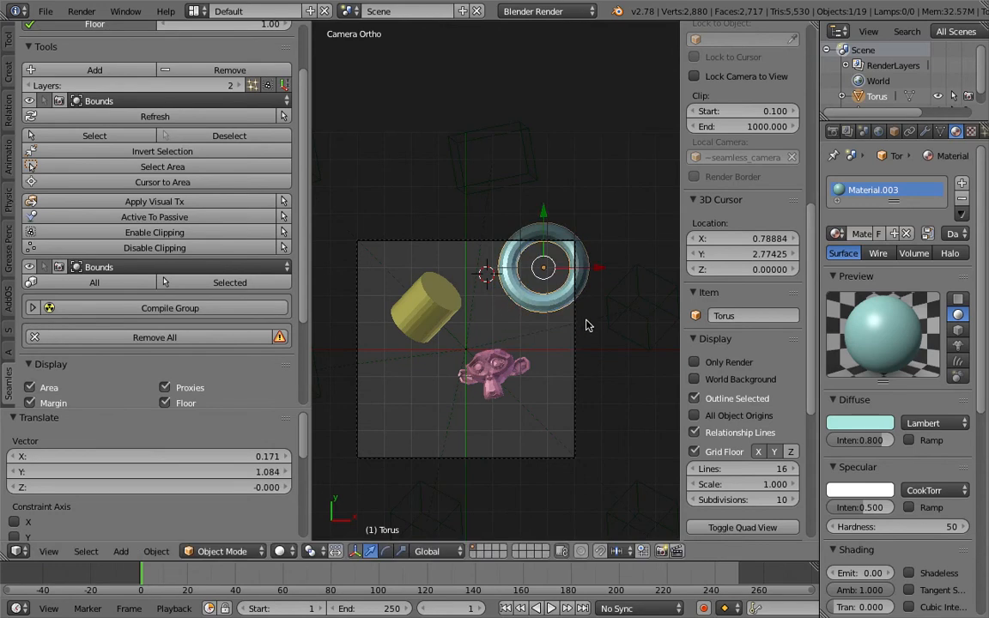
# Tilt the torus with a trackball rotation over the tile's upper-right corner and scale it by 1.227
pyautogui.press('r')
pyautogui.press('r')
pyautogui.click(600, 322)
pyautogui.press('s')
pyautogui.click(591, 344)
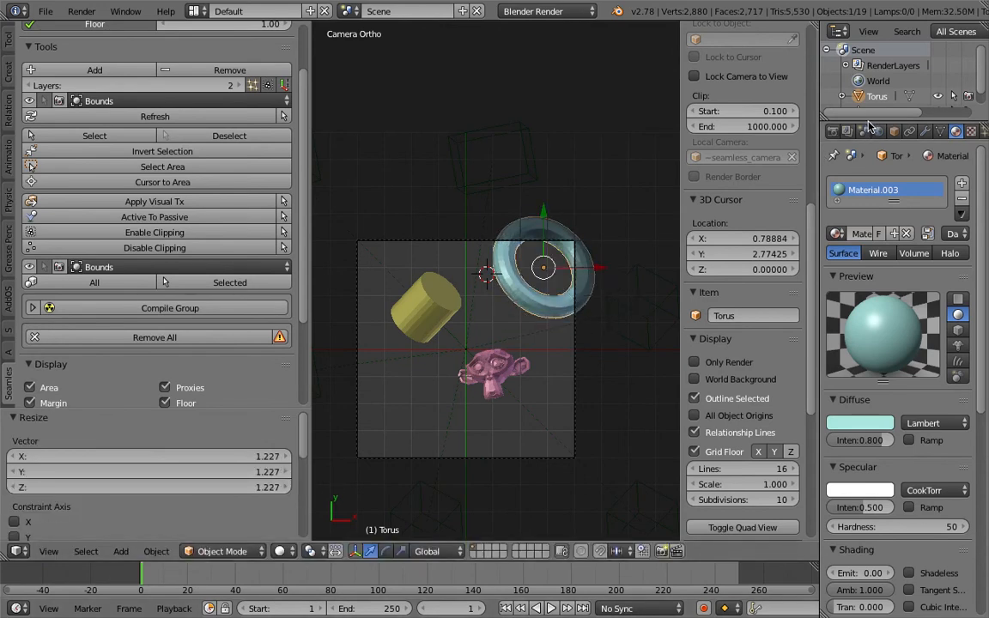
# Enlarge the outliner and expand the ~seamless_area hierarchy so its child objects can be read
pyautogui.moveTo(868, 121); pyautogui.dragTo(866, 176)
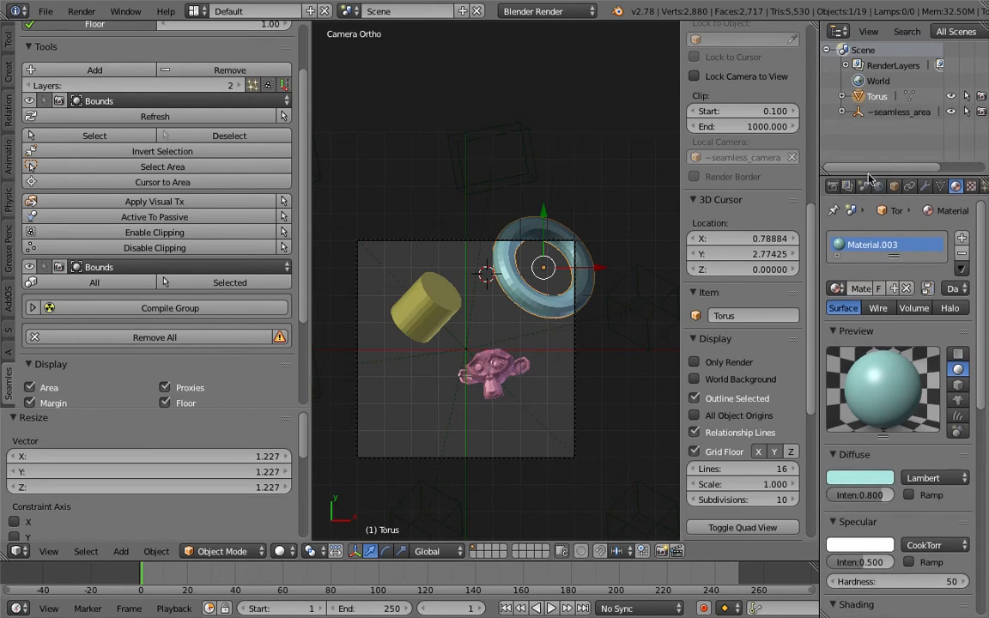
pyautogui.click(844, 112)
pyautogui.scroll(-2, 861, 125)
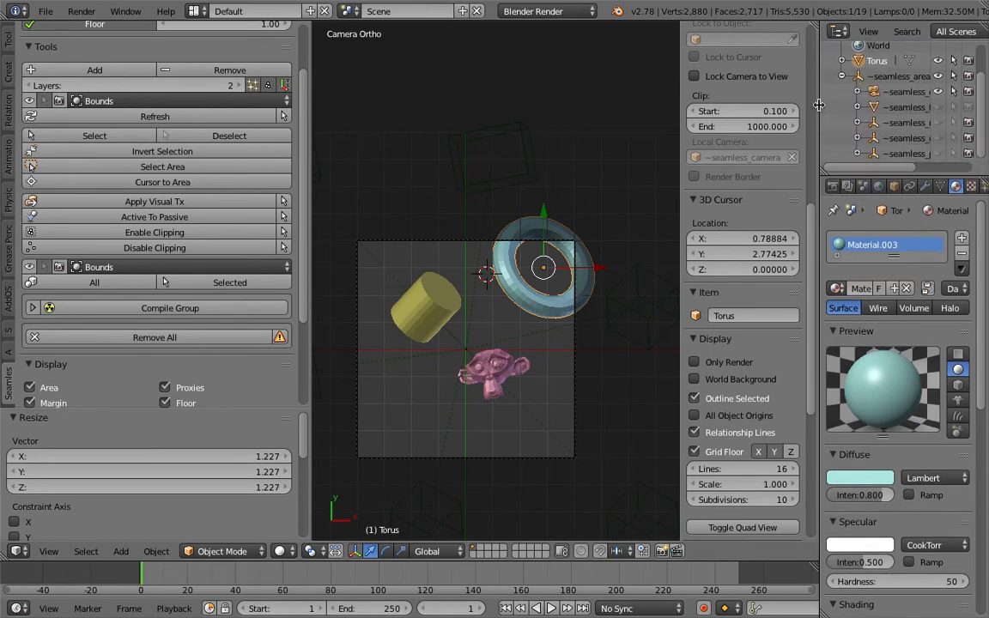
pyautogui.moveTo(820, 110); pyautogui.dragTo(800, 112)
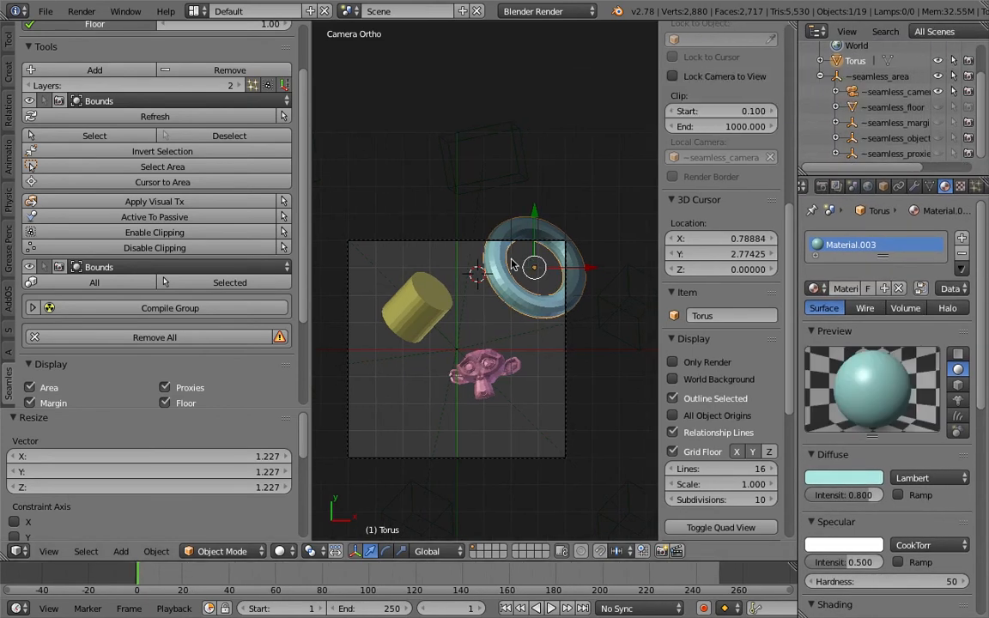
# Set the seamless layers to 4, add the torus as a seamless object and save the file
pyautogui.click(240, 86)
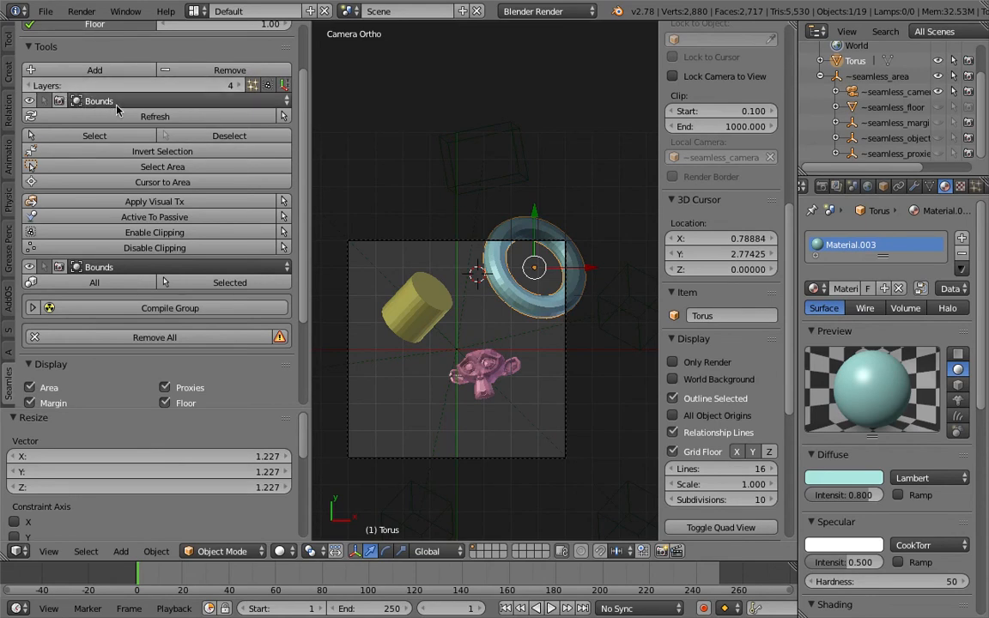
pyautogui.click(116, 67)
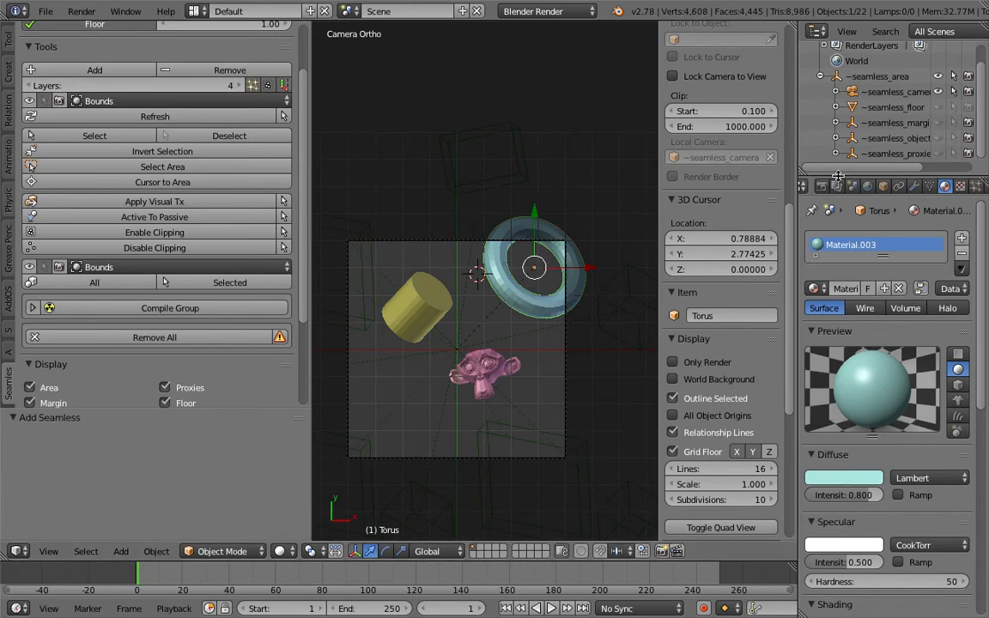
pyautogui.moveTo(838, 184); pyautogui.dragTo(838, 233)
pyautogui.hotkey('ctrl', 's')
pyautogui.scroll(-2, 497, 325)
pyautogui.scroll(2, 497, 325)
# Move the yellow cylinder over the tile's upper-left corner and scale it by 2.073
pyautogui.rightClick(441, 317)
pyautogui.press('g')
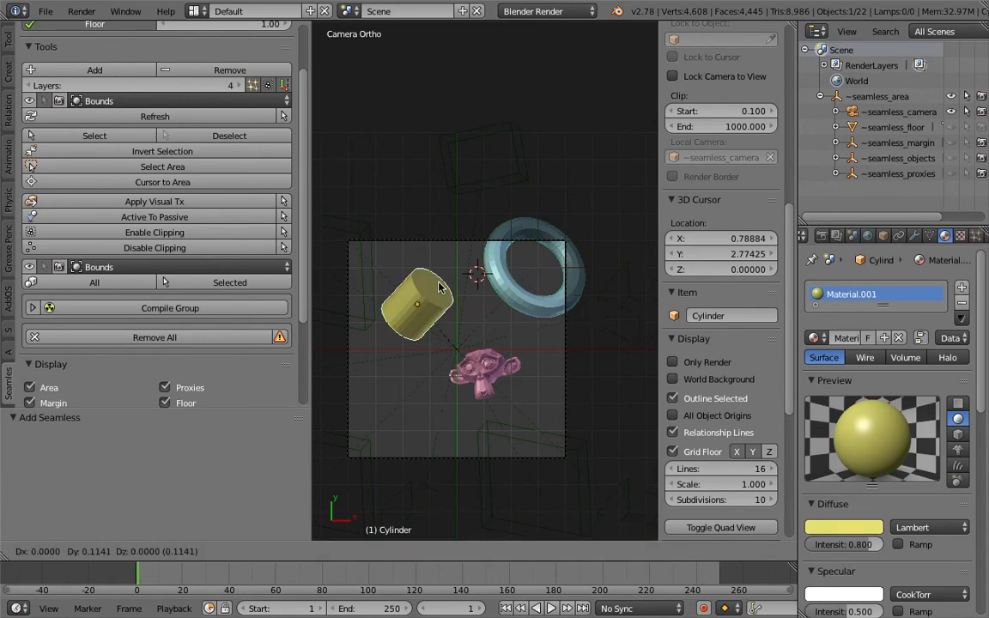
pyautogui.press('s')
pyautogui.click(481, 325)
# Enlarge the pink monkey to span the tile's right edge and move it by -0.257 in X and 0.057 in Y
pyautogui.rightClick(513, 368)
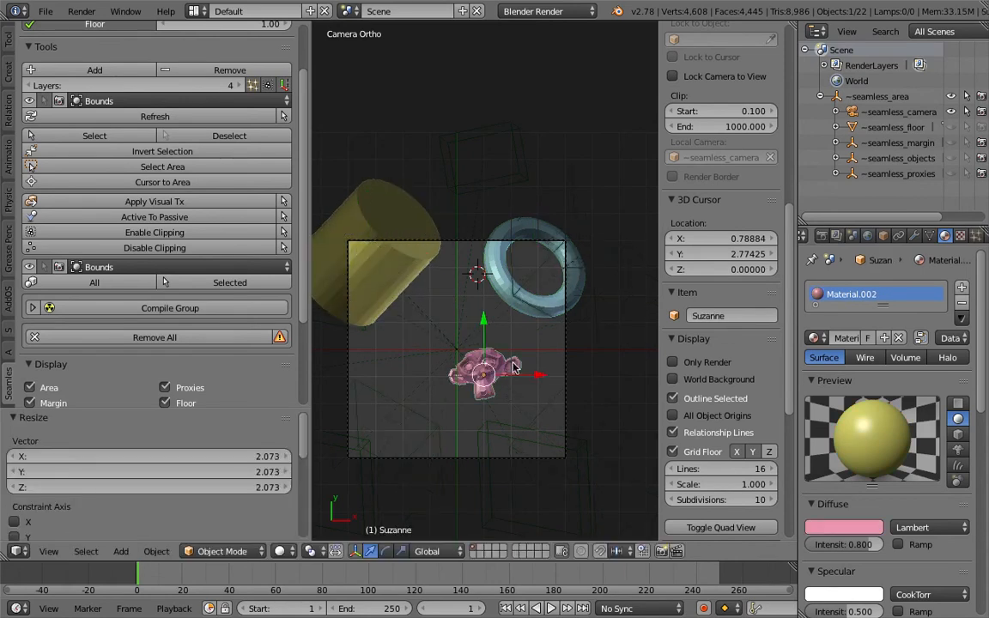
pyautogui.press('s')
pyautogui.click(558, 388)
pyautogui.press('g')
pyautogui.click(550, 388)
# Render the tile image with the enlarged cylinder, monkey and teal torus
pyautogui.click(81, 11)
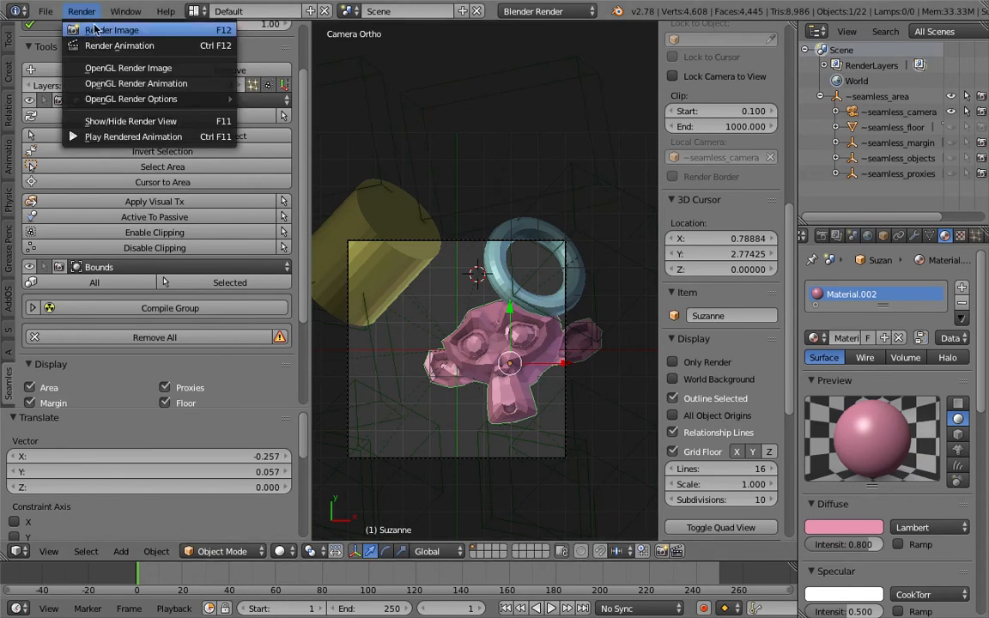
pyautogui.click(88, 26)
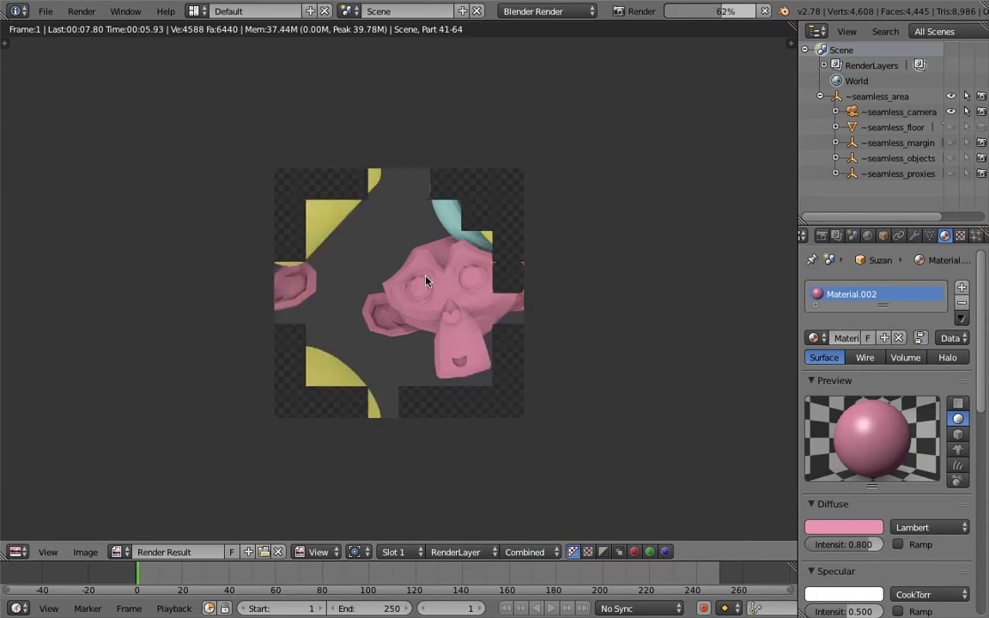
# Check the tile render, return to the 3D scene and save the file
pyautogui.scroll(-1, 394, 244)
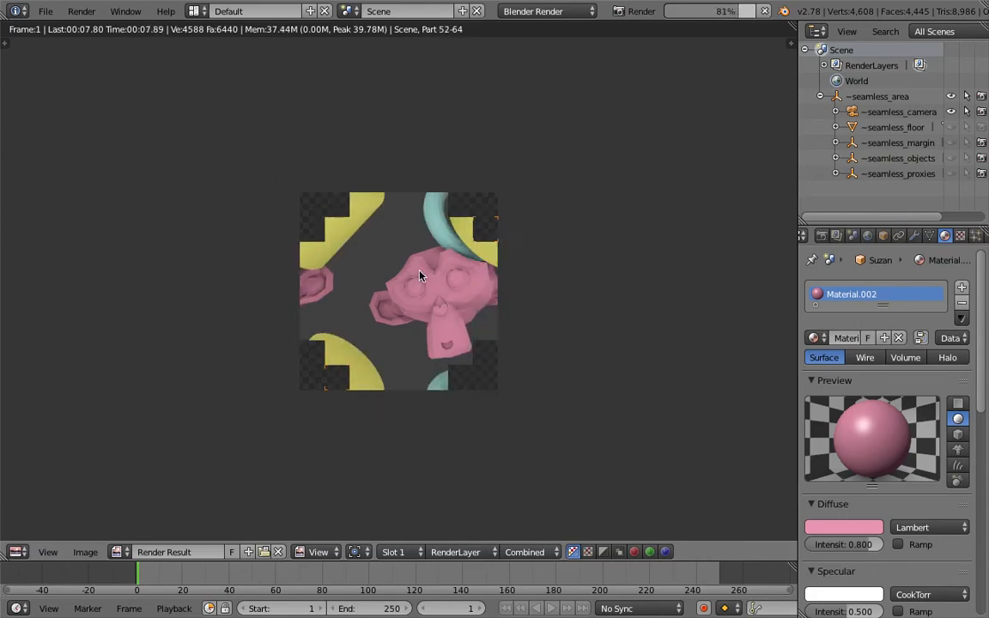
pyautogui.scroll(1, 420, 247)
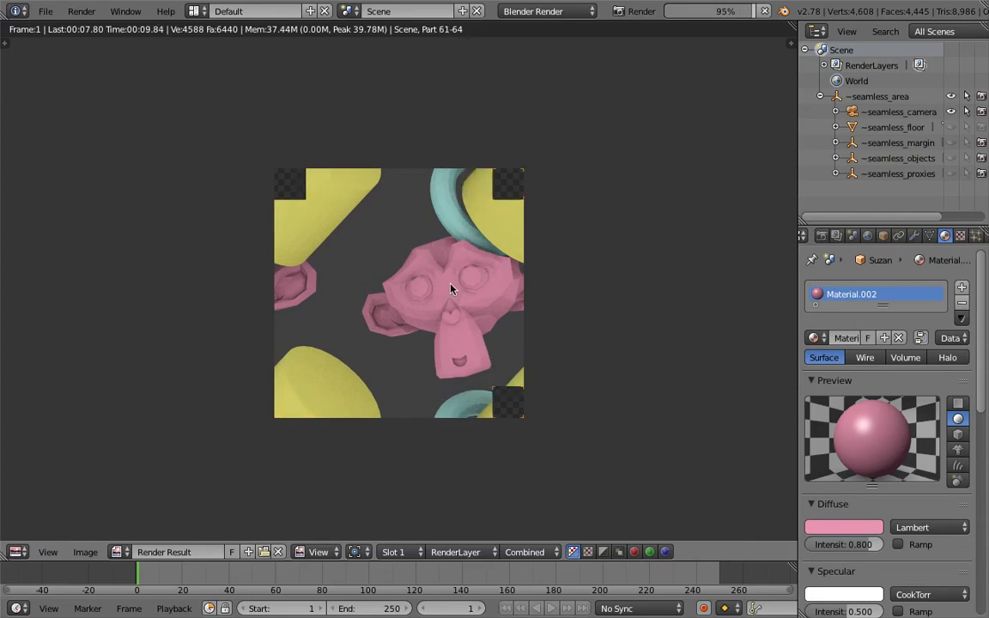
pyautogui.press('Escape')
pyautogui.hotkey('ctrl', 's')
pyautogui.click(429, 273)
# Move the pink monkey by -2.587 along the Z axis
pyautogui.moveTo(478, 378); pyautogui.dragTo(525, 235, button='middle')
pyautogui.moveTo(520, 219); pyautogui.dragTo(526, 244)
pyautogui.moveTo(538, 240); pyautogui.dragTo(446, 369, button='middle')
# Switch the viewport to the active camera to view the objects within the seamless tile's frame
pyautogui.click(86, 551)
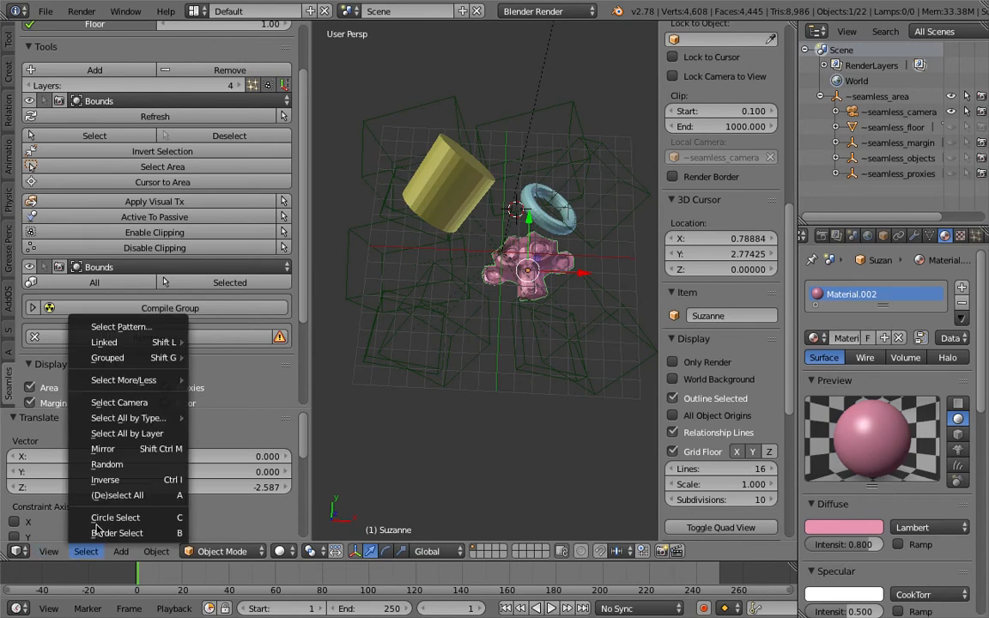
pyautogui.press('Escape')
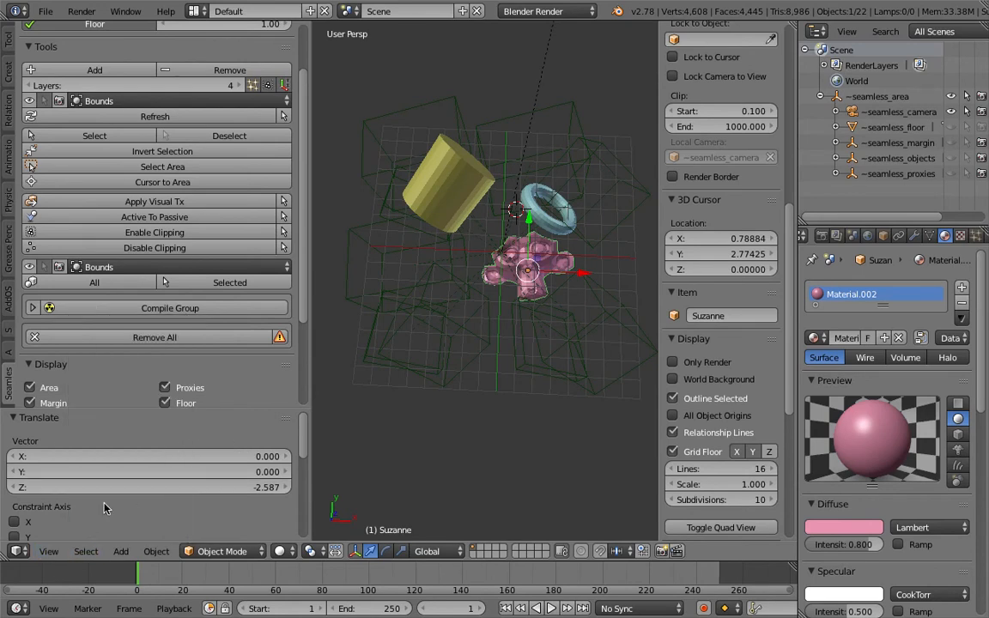
pyautogui.click(64, 552)
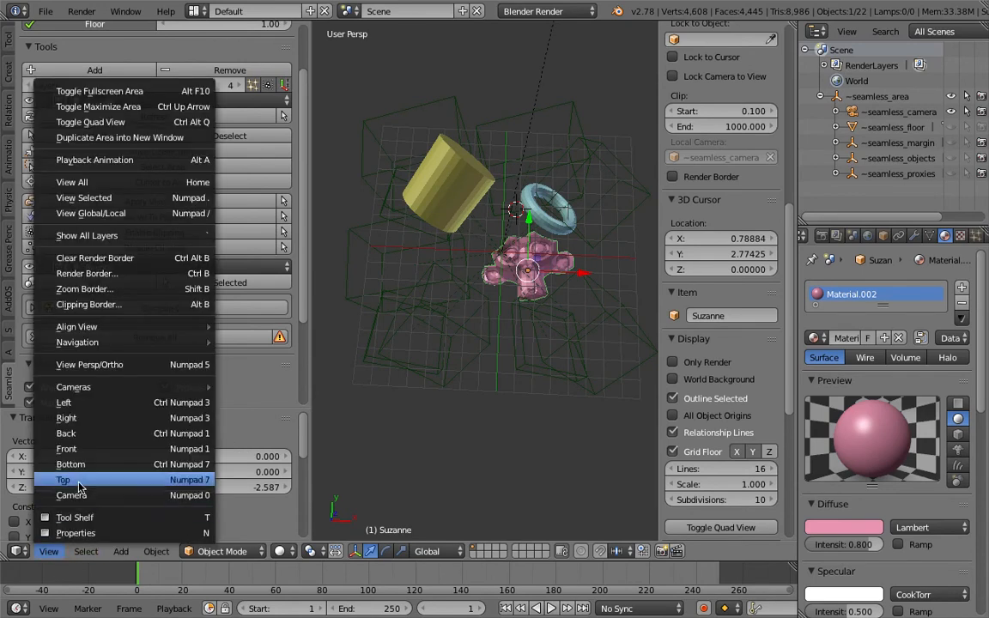
pyautogui.click(56, 470)
pyautogui.click(48, 551)
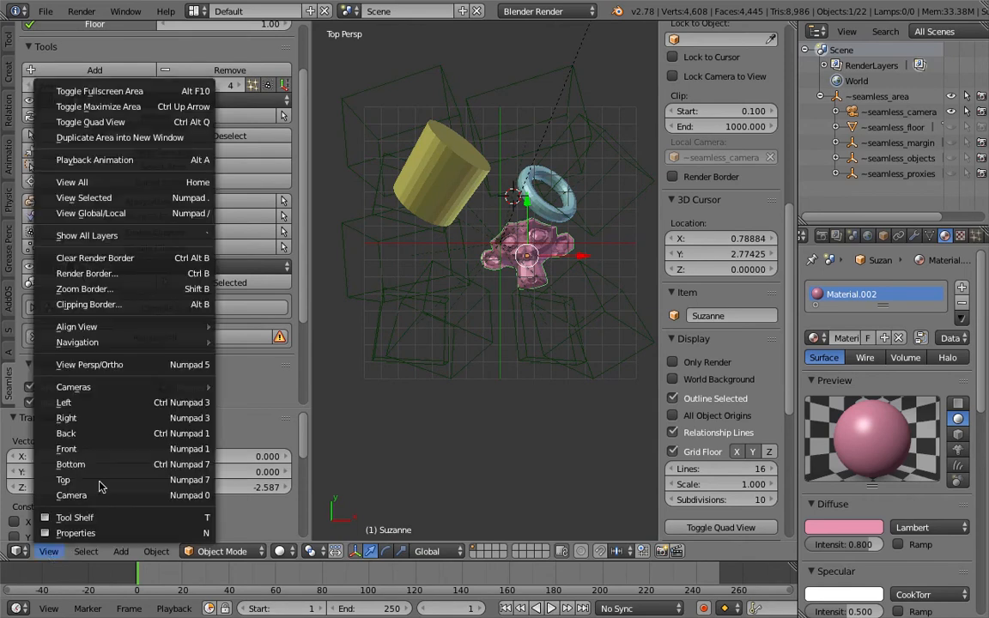
pyautogui.moveTo(127, 326)
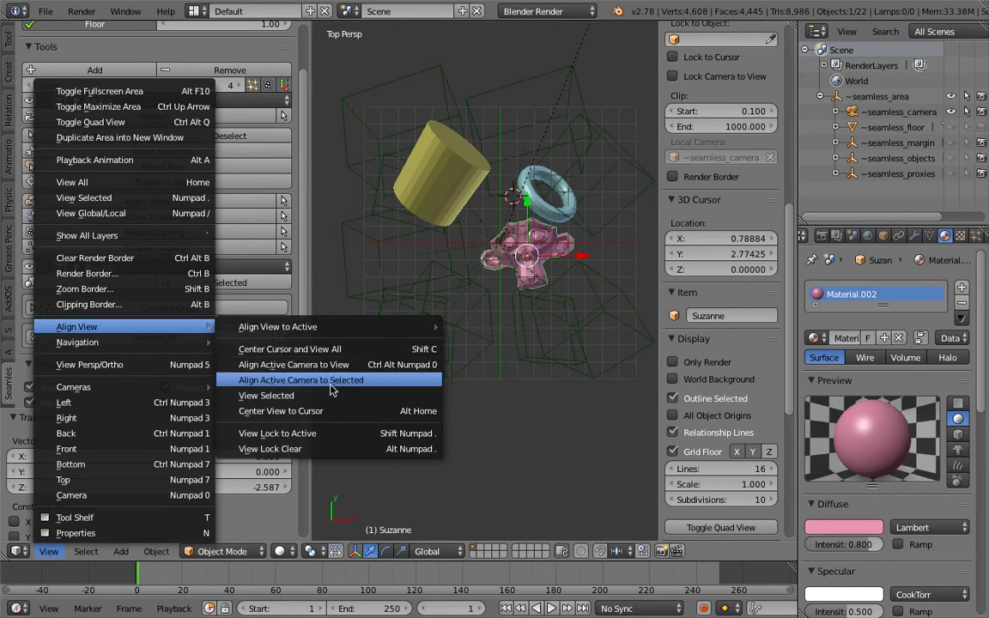
pyautogui.moveTo(171, 387)
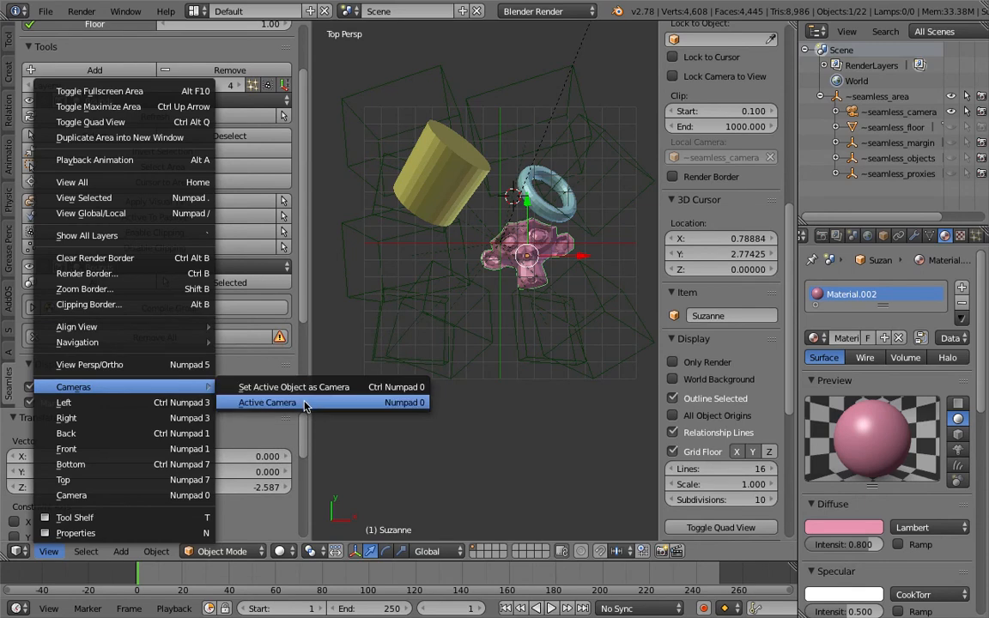
pyautogui.click(274, 403)
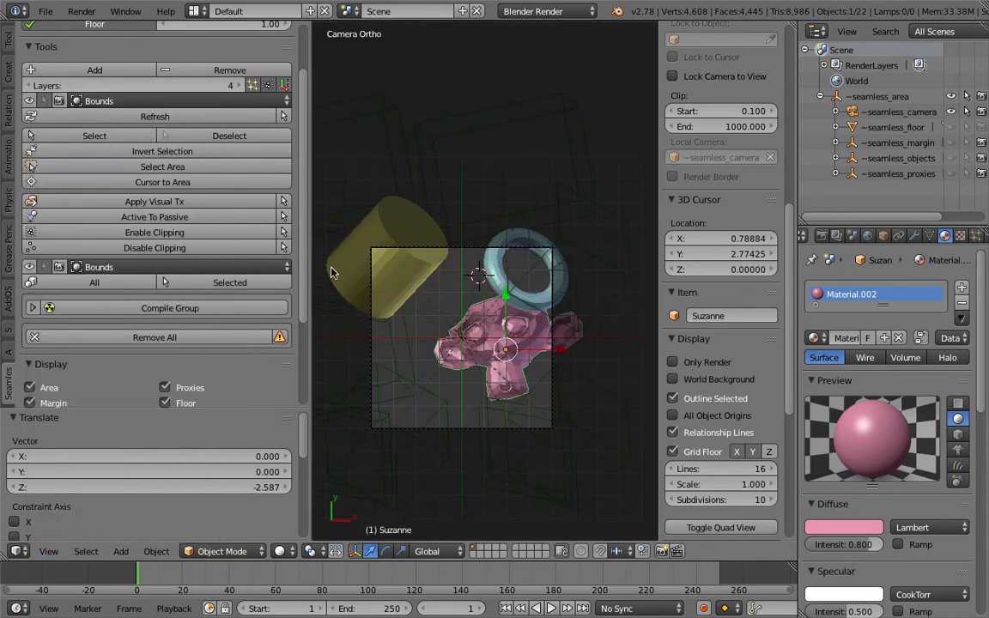
# Refresh the seamless tiling objects and toggle the area's Margin setting off and back on
pyautogui.click(146, 116)
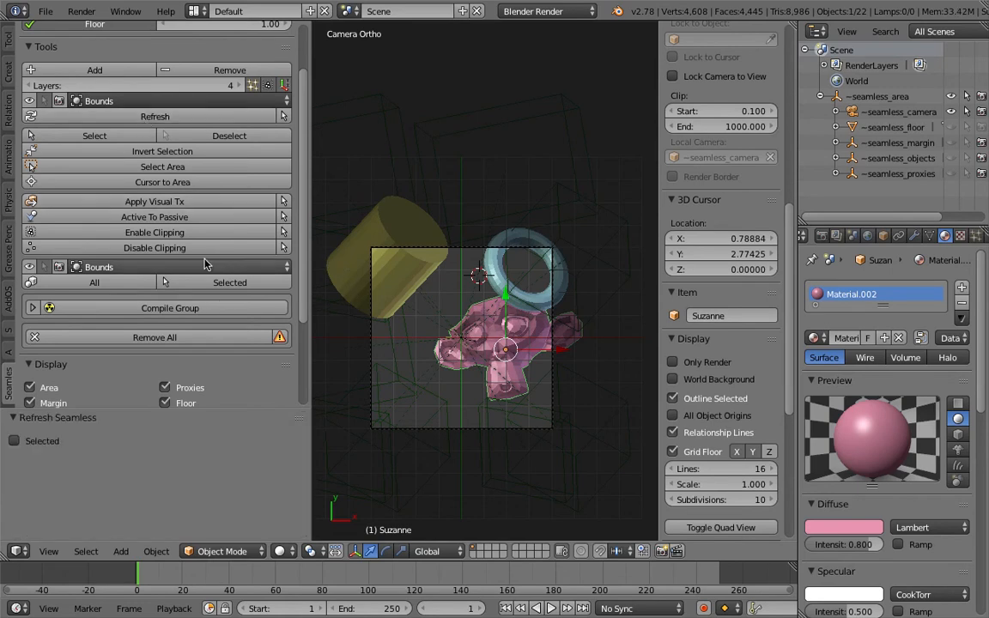
pyautogui.scroll(3, 117, 130)
pyautogui.click(129, 76)
pyautogui.click(128, 75)
pyautogui.click(129, 76)
pyautogui.click(128, 76)
pyautogui.click(129, 75)
pyautogui.click(128, 76)
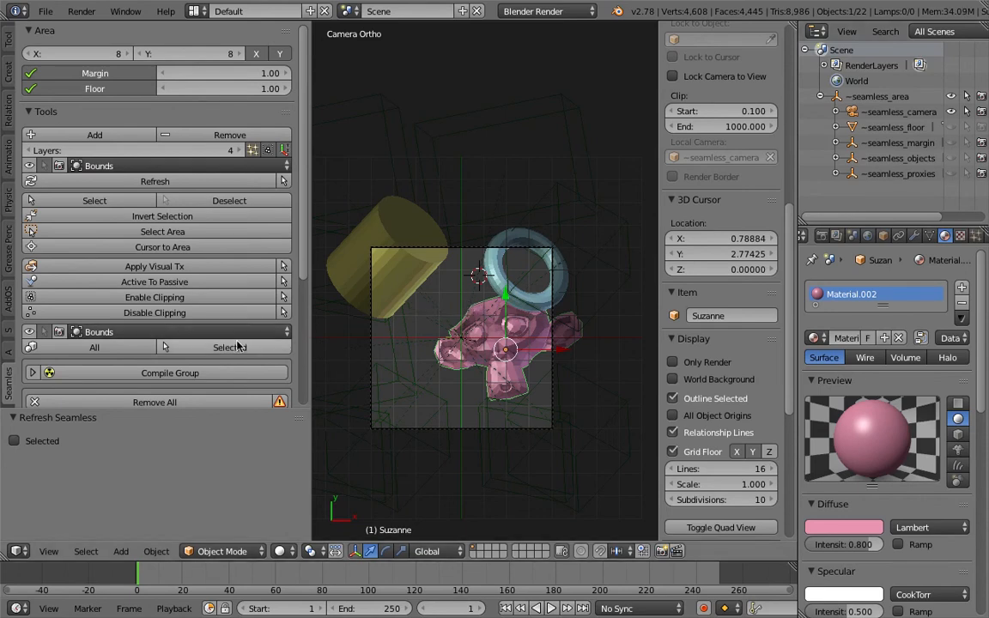
# Render a still image of the seamless camera view
pyautogui.scroll(-3, 223, 297)
pyautogui.click(82, 11)
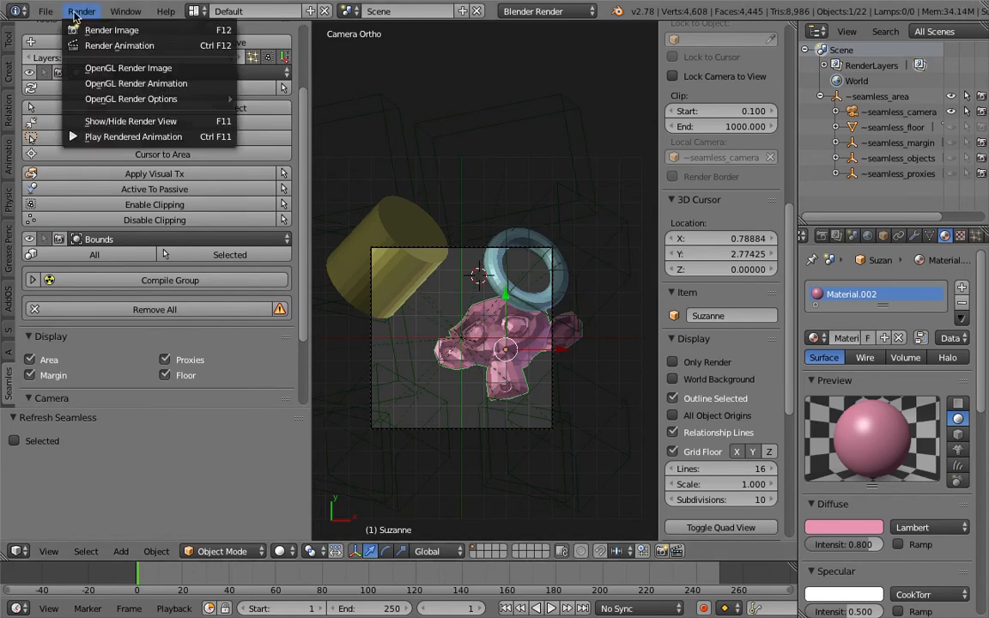
pyautogui.click(94, 27)
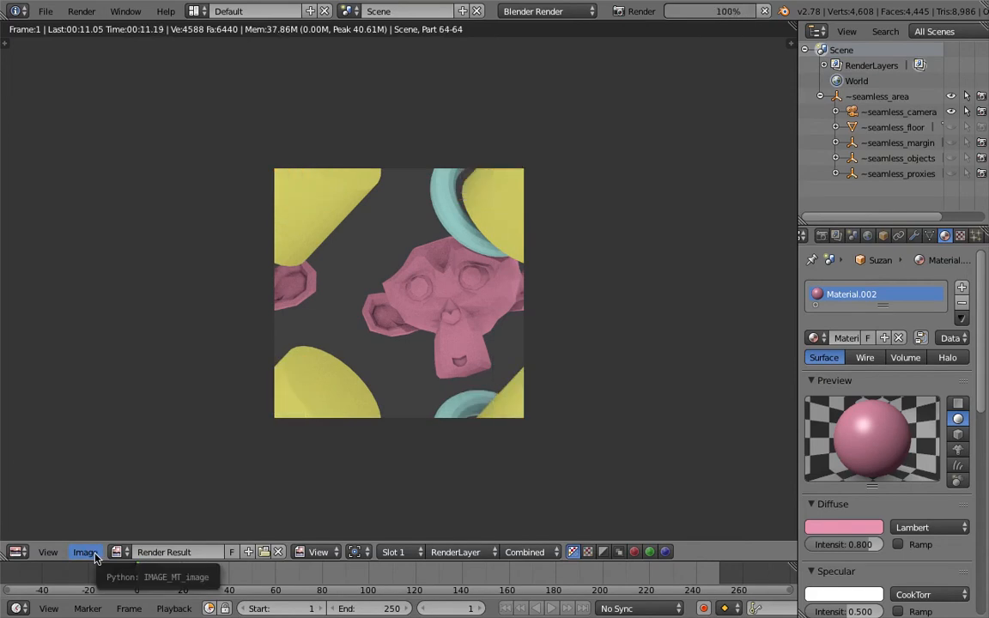
# Save the rendered tile to the Desktop as PNG under the next number after test_tile_003.png
pyautogui.click(85, 552)
pyautogui.click(129, 456)
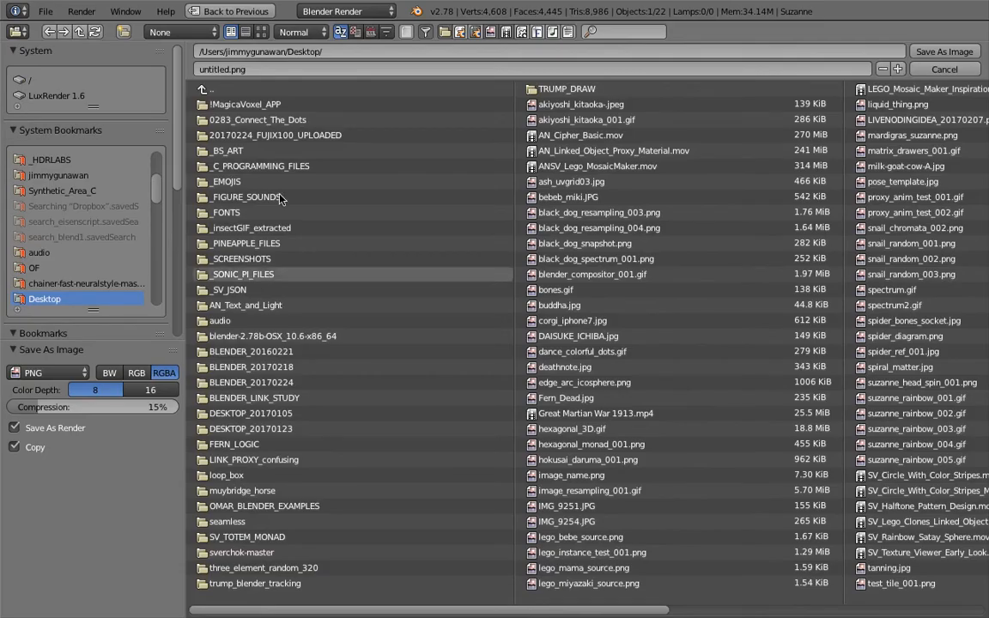
pyautogui.scroll(-3, 693, 398)
pyautogui.scroll(-2, 782, 552)
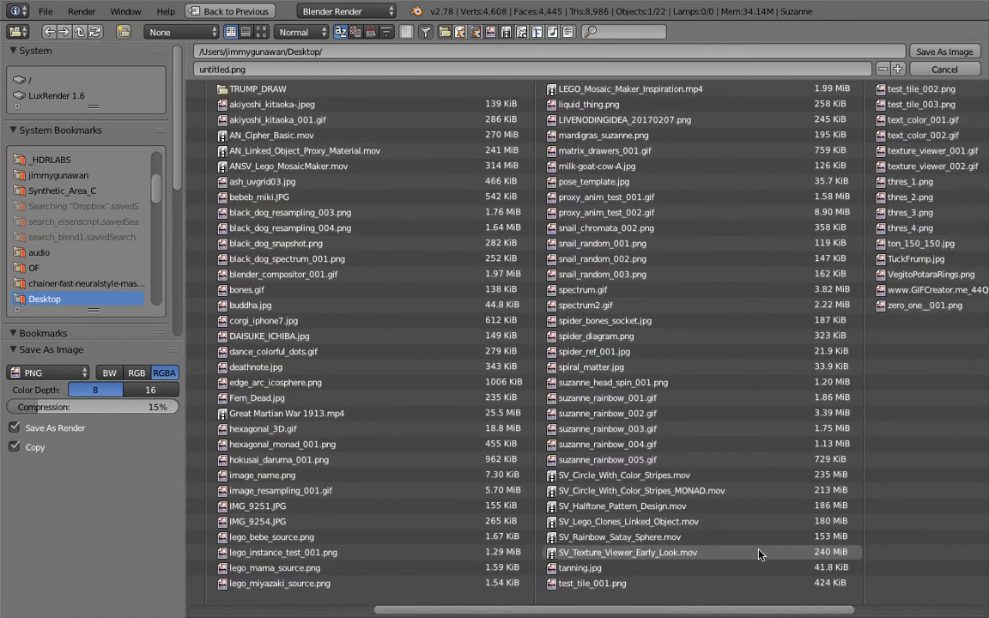
pyautogui.click(922, 106)
pyautogui.click(897, 68)
pyautogui.click(944, 52)
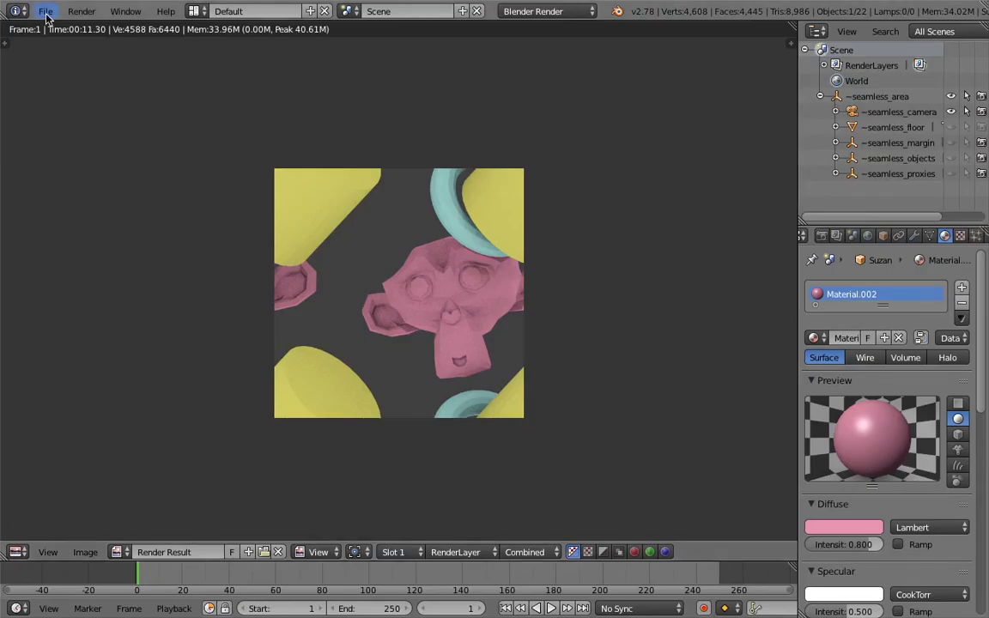
# Open the recent file tile_tester_001.blend and view the text object from another side
pyautogui.click(45, 11)
pyautogui.moveTo(113, 61)
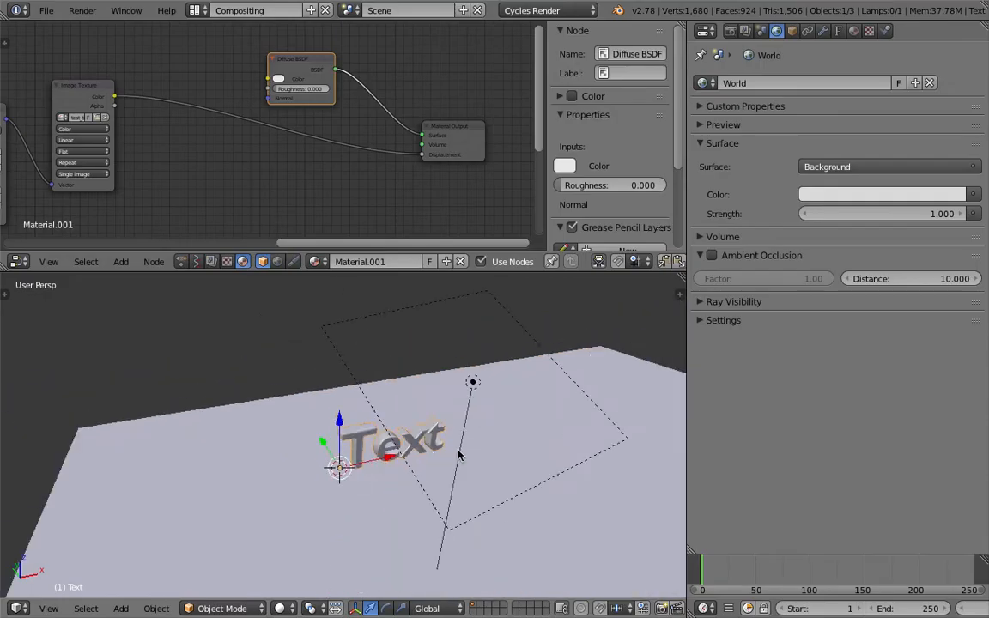
pyautogui.moveTo(428, 464); pyautogui.dragTo(375, 422, button='middle')
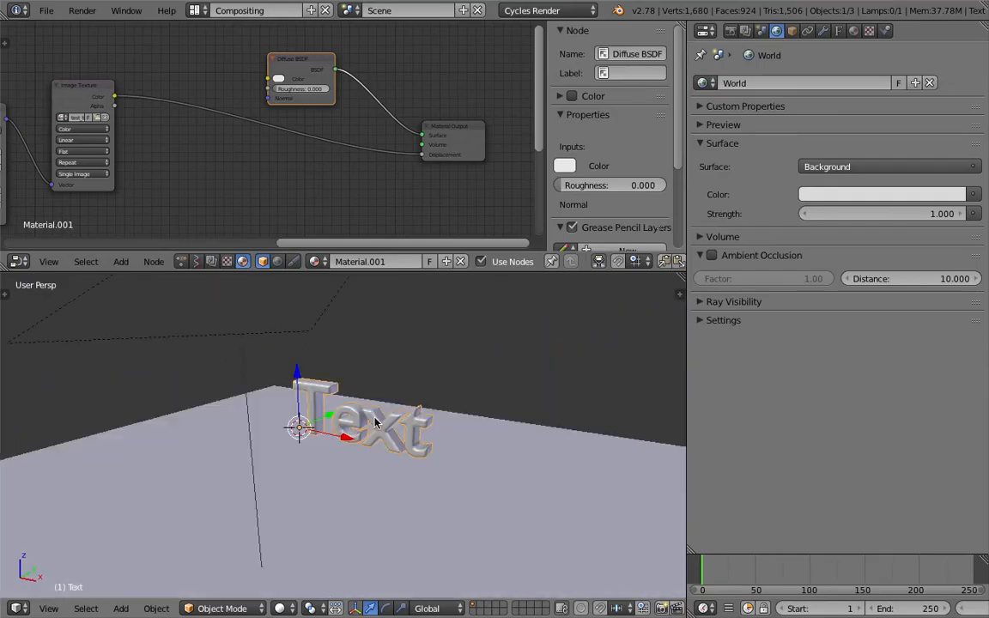
# Preview the displaced text in Rendered viewport shading and return to Solid shading
pyautogui.click(279, 608)
pyautogui.click(315, 506)
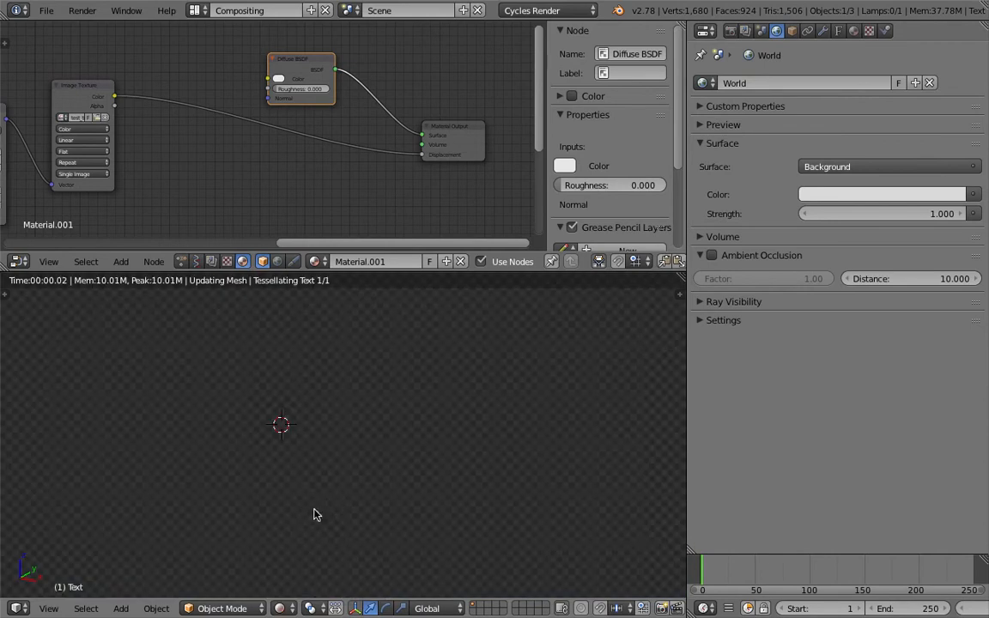
pyautogui.click(323, 498)
pyautogui.moveTo(332, 467); pyautogui.dragTo(384, 457, button='middle')
pyautogui.click(279, 608)
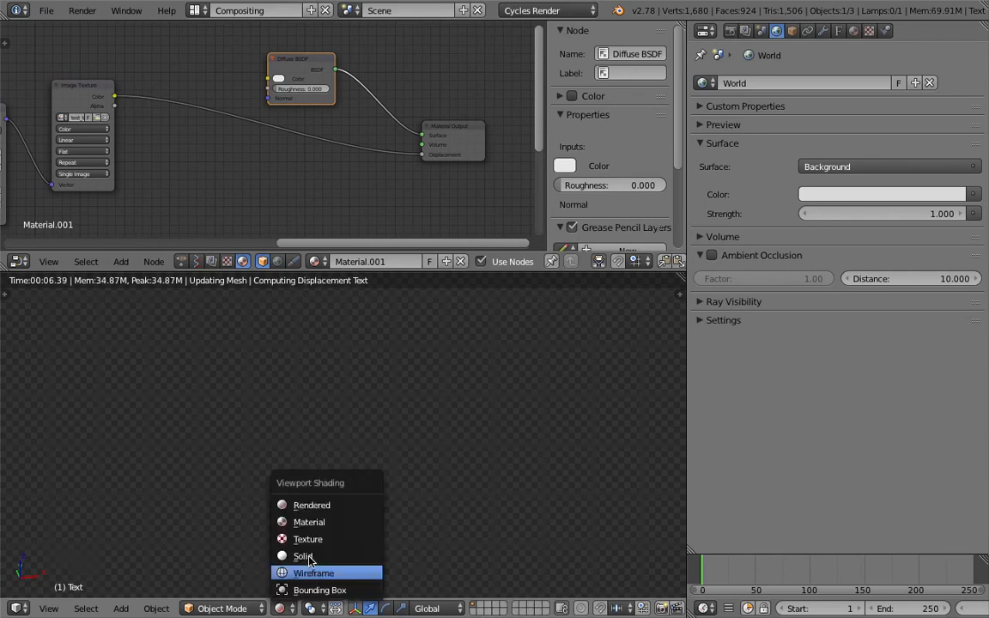
pyautogui.click(318, 552)
# Delete the 3D text object standing on the plane
pyautogui.moveTo(466, 415); pyautogui.dragTo(378, 384, button='middle')
pyautogui.rightClick(379, 383)
pyautogui.rightClick(379, 383)
pyautogui.press('x')
pyautogui.click(423, 426)
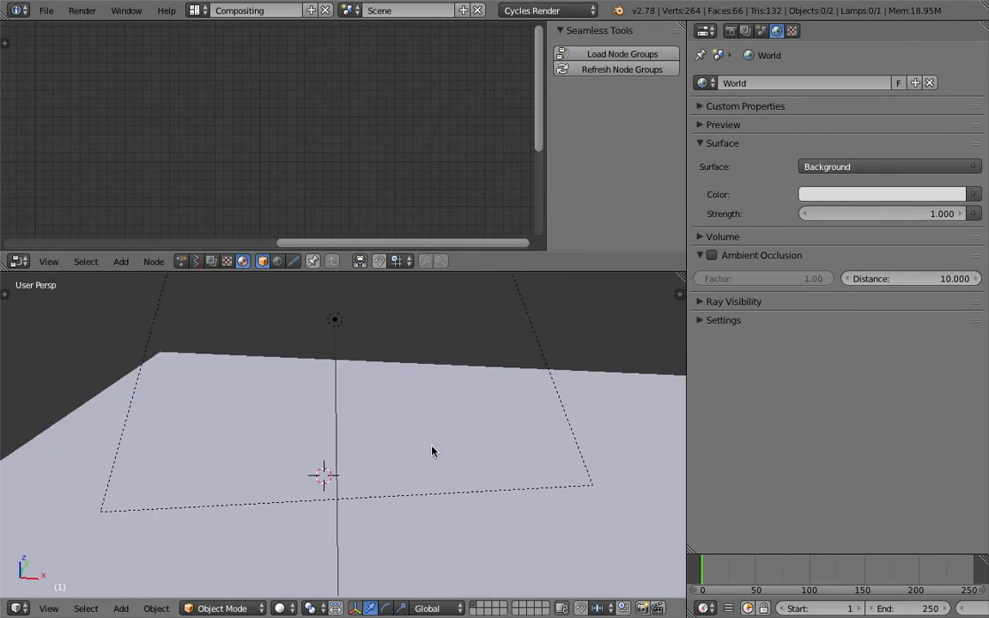
# Switch the viewport to Material shading, select the ground plane and frame all its material nodes
pyautogui.click(279, 607)
pyautogui.click(309, 536)
pyautogui.moveTo(391, 456); pyautogui.dragTo(406, 487, button='middle')
pyautogui.click(284, 608)
pyautogui.click(316, 523)
pyautogui.moveTo(382, 416); pyautogui.dragTo(416, 469, button='middle')
pyautogui.rightClick(416, 469)
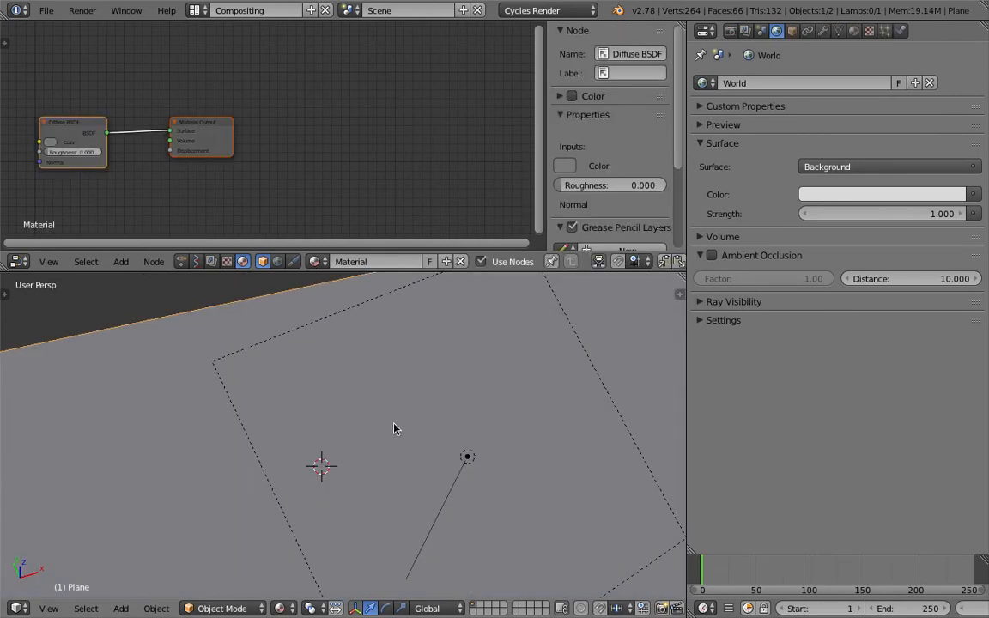
pyautogui.press('Home')
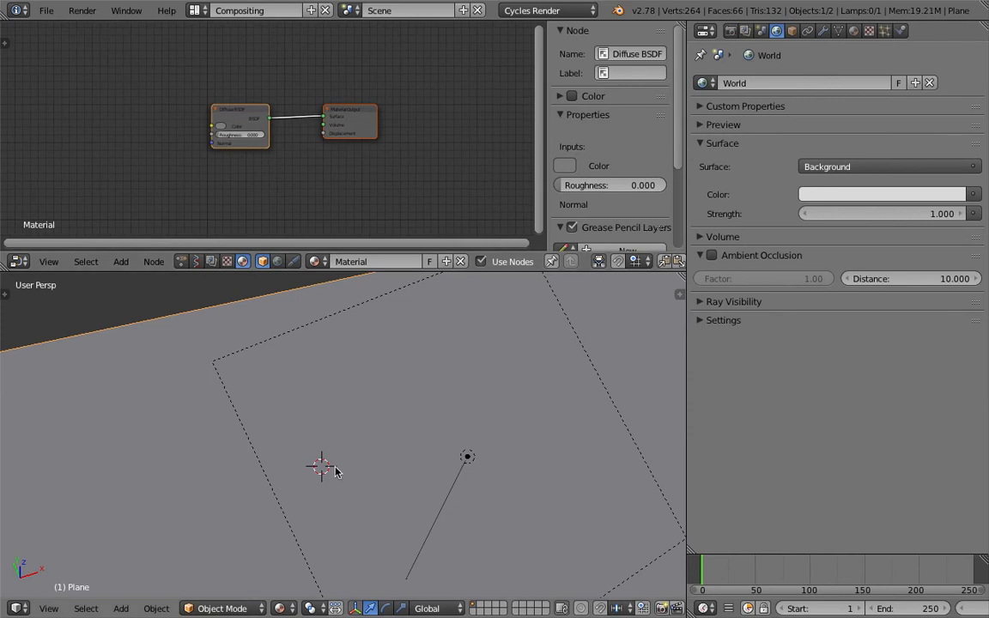
# Open the recent file tile_tester_002.blend
pyautogui.click(46, 10)
pyautogui.moveTo(103, 60)
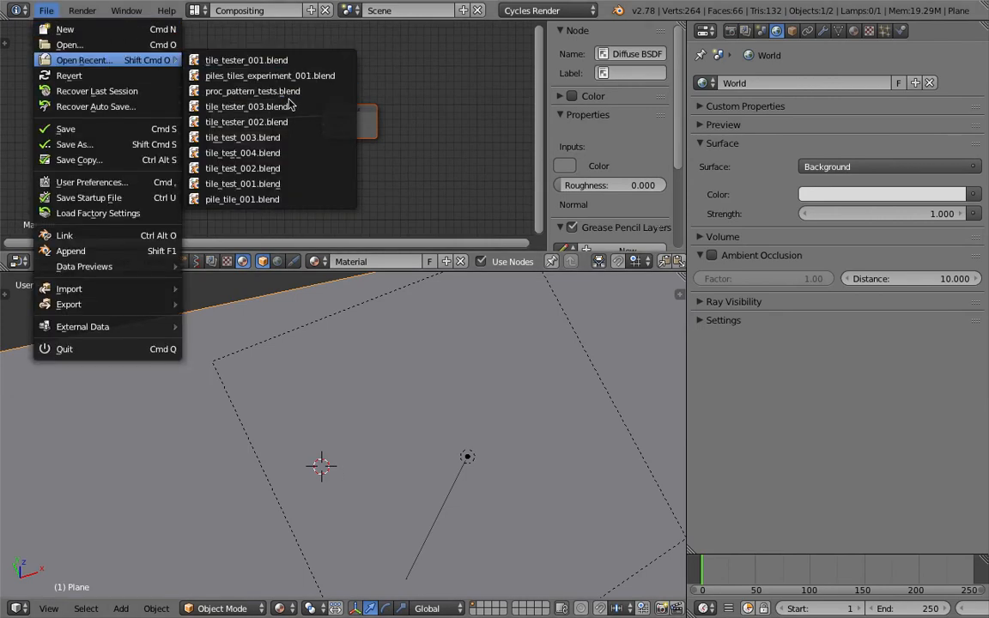
pyautogui.click(257, 120)
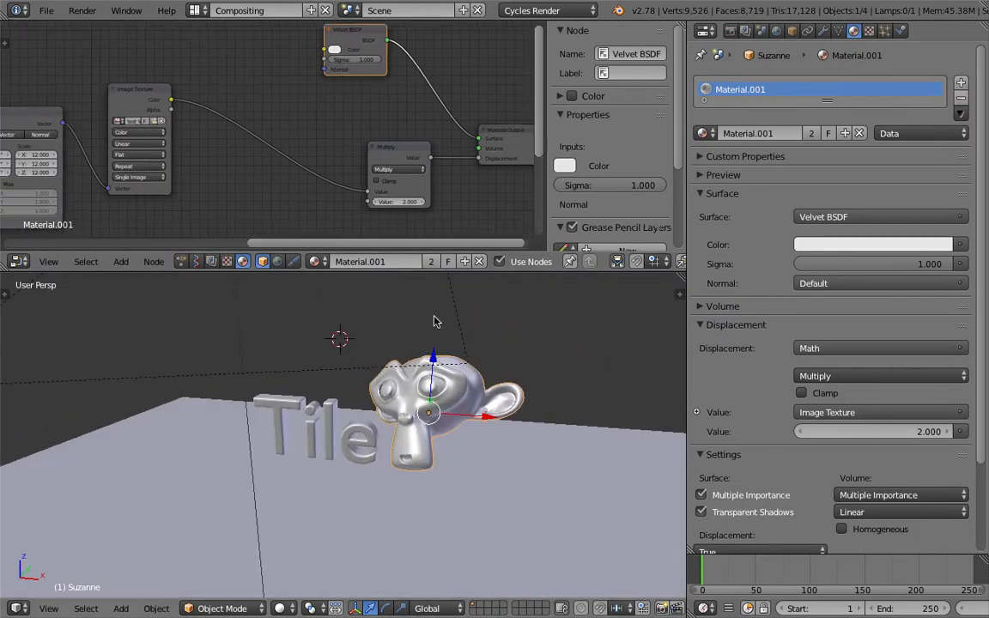
# Remove the Subsurf modifier from Suzanne and delete the Suzanne object from the scene
pyautogui.click(832, 32)
pyautogui.click(822, 31)
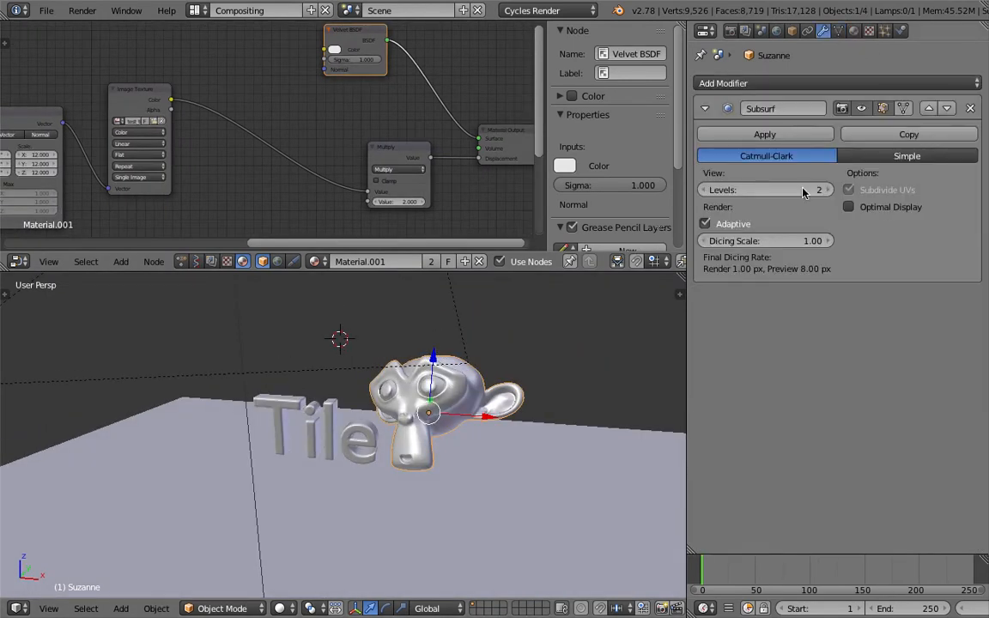
pyautogui.click(970, 109)
pyautogui.moveTo(429, 403); pyautogui.dragTo(380, 432, button='middle')
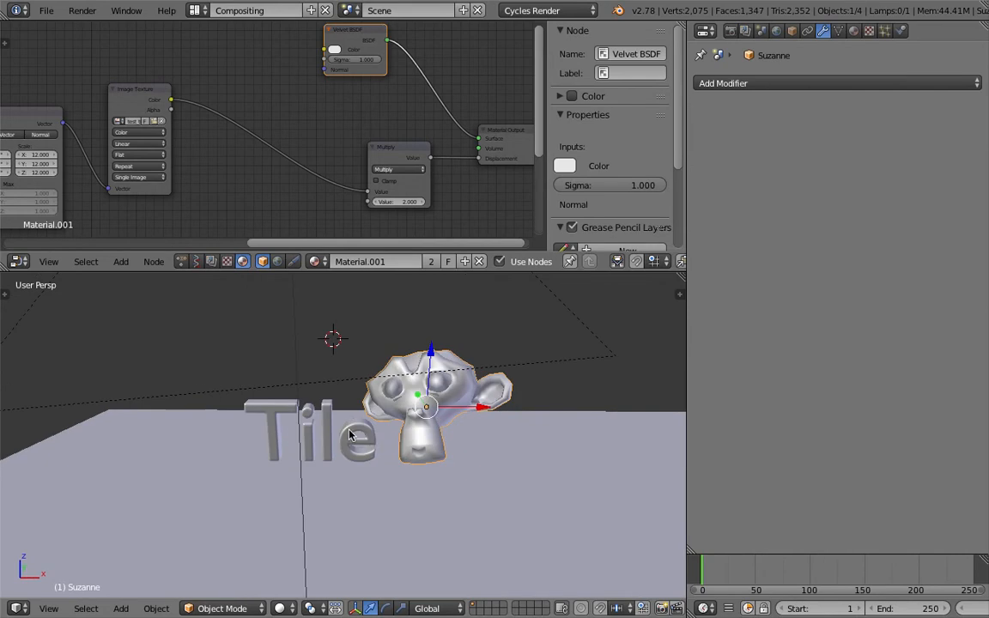
pyautogui.press('Delete')
pyautogui.moveTo(337, 374); pyautogui.dragTo(322, 381, button='middle')
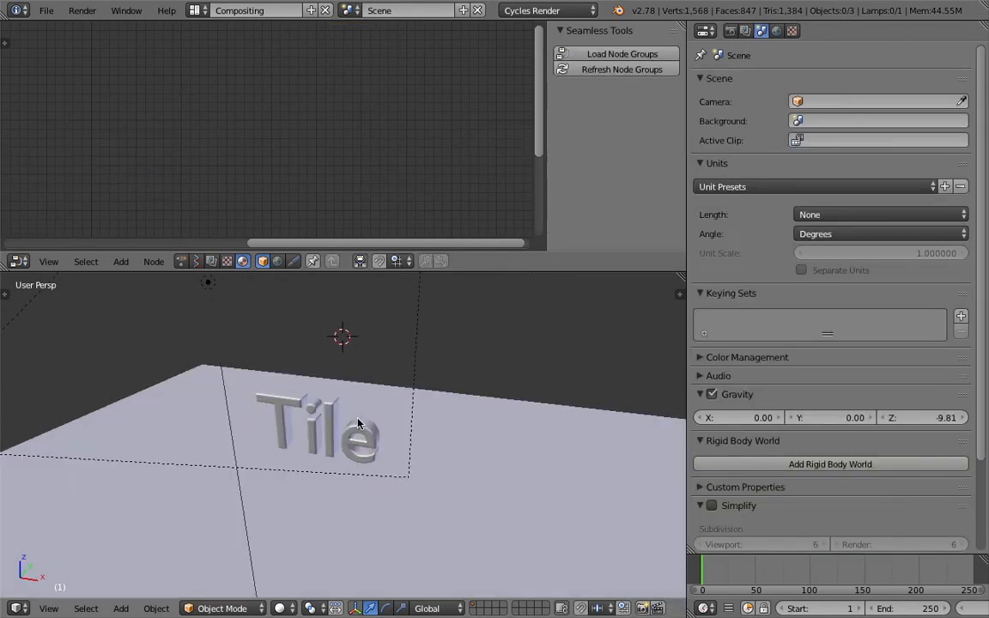
# Select the Tile text, widen the node view and delete the Multiply node from its material
pyautogui.rightClick(318, 412)
pyautogui.moveTo(548, 97); pyautogui.dragTo(635, 99)
pyautogui.moveTo(388, 112); pyautogui.dragTo(476, 129, button='middle')
pyautogui.scroll(2, 479, 127)
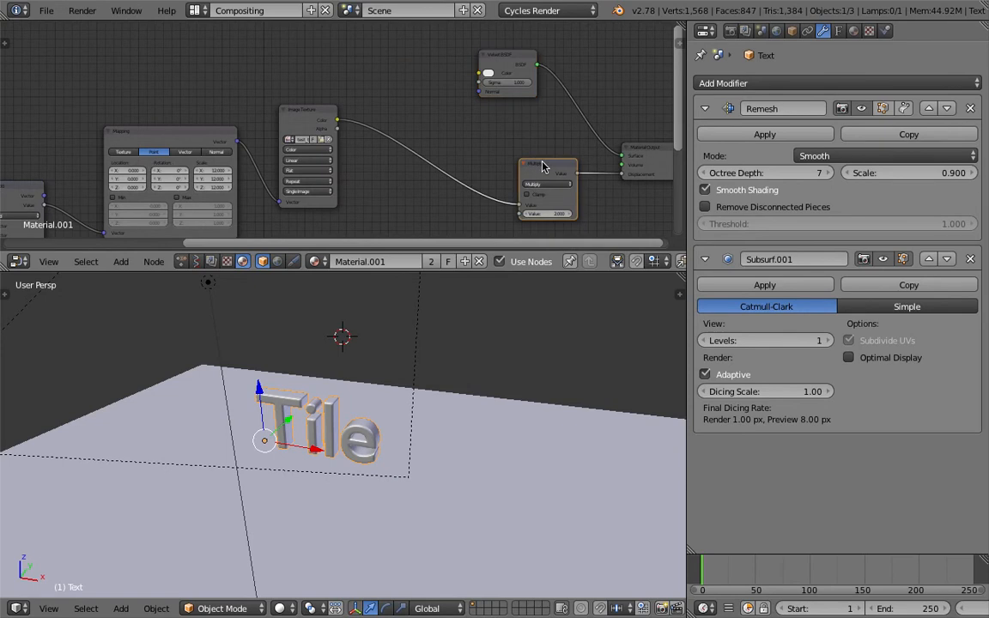
pyautogui.press('Delete')
# Link the Image Texture's Color output to the Velvet BSDF's Color input
pyautogui.rightClick(322, 111)
pyautogui.moveTo(336, 142); pyautogui.dragTo(391, 113, button='middle')
pyautogui.moveTo(391, 91); pyautogui.dragTo(533, 45)
pyautogui.scroll(-2, 438, 167)
pyautogui.moveTo(435, 163); pyautogui.dragTo(486, 157, button='middle')
pyautogui.moveTo(397, 163); pyautogui.dragTo(415, 159, button='middle')
# Set the Cycles render feature set to Supported
pyautogui.click(730, 31)
pyautogui.click(803, 140)
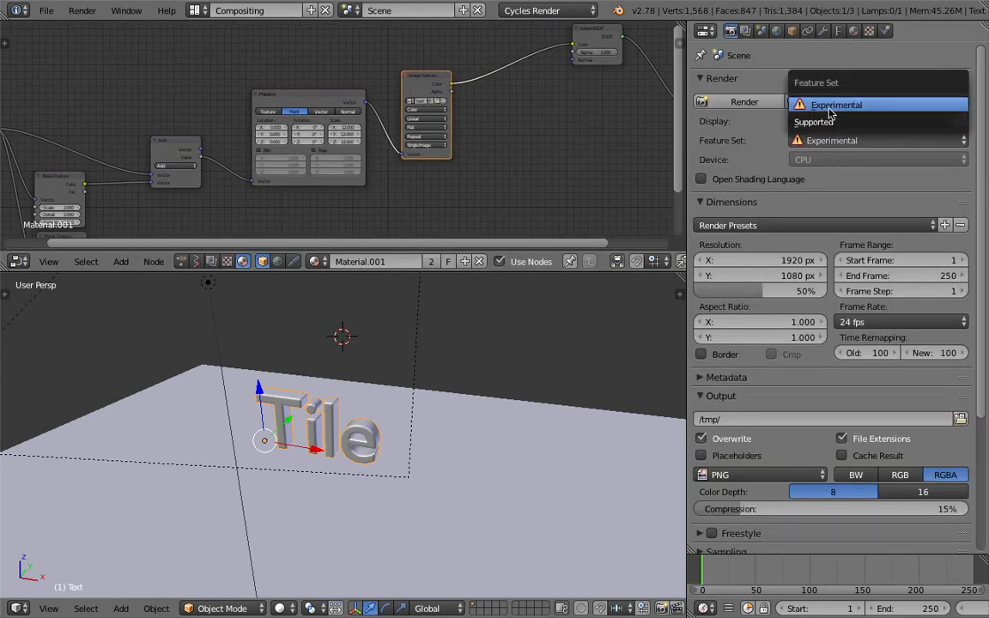
pyautogui.click(830, 123)
# Delete the Noise Texture and Add nodes between the Texture Coordinate and Mapping nodes
pyautogui.moveTo(62, 180); pyautogui.dragTo(219, 169, button='middle')
pyautogui.click(208, 174)
pyautogui.click(207, 171)
pyautogui.press('x')
# Link the Texture Coordinate's Generated output to the Mapping node's Vector input and delete the Magic Texture node
pyautogui.moveTo(130, 84); pyautogui.dragTo(131, 75)
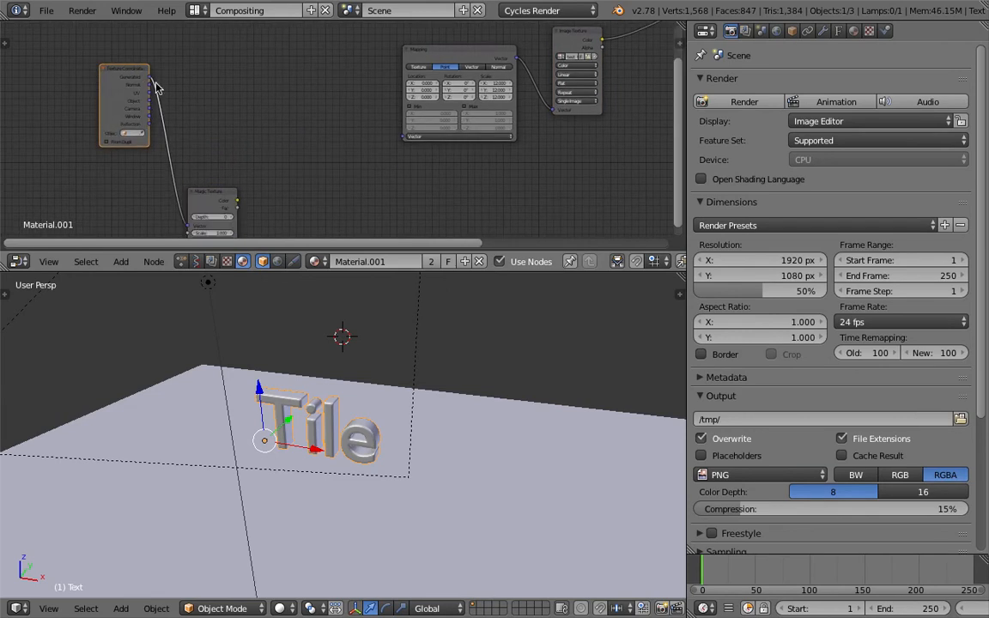
pyautogui.moveTo(144, 122); pyautogui.dragTo(185, 94)
pyautogui.moveTo(186, 49); pyautogui.dragTo(404, 135)
pyautogui.click(216, 194)
pyautogui.press('x')
pyautogui.moveTo(386, 153); pyautogui.dragTo(306, 210, button='middle')
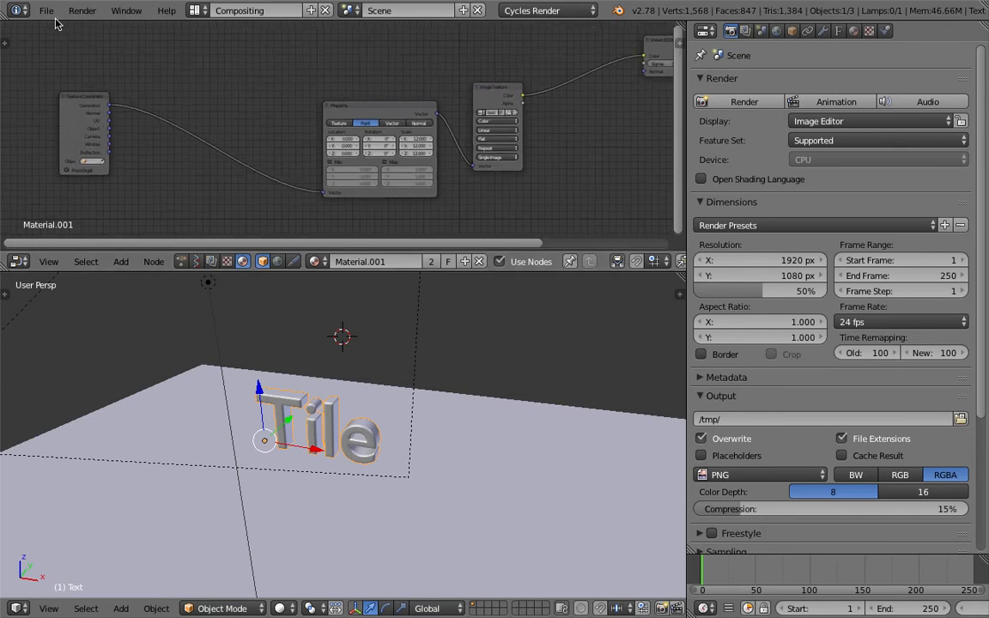
# Save the scene to the Desktop as a new file with an incremented tile_tester number
pyautogui.click(46, 10)
pyautogui.click(75, 145)
pyautogui.click(876, 70)
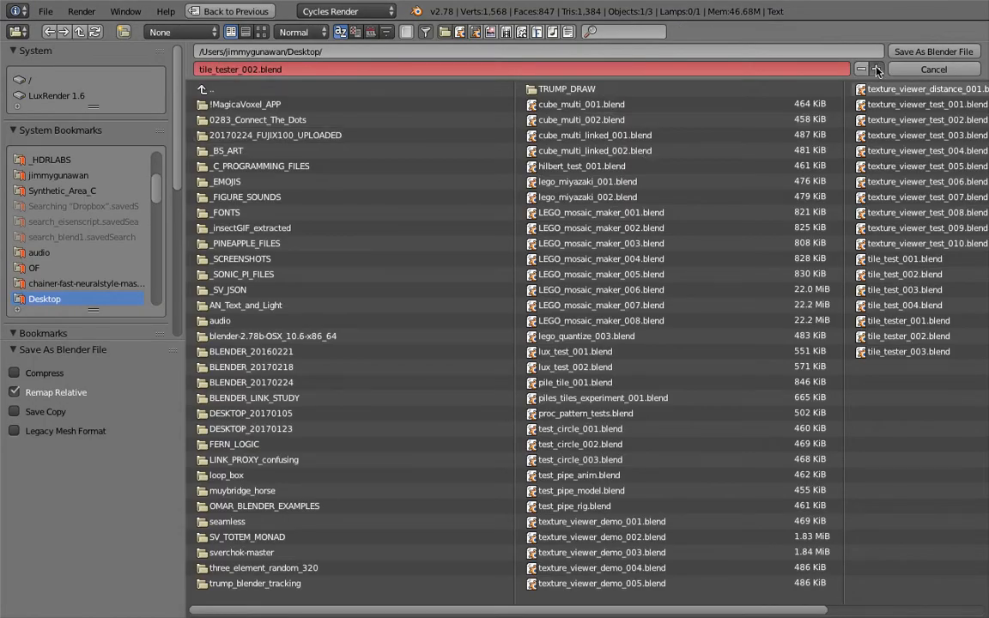
pyautogui.click(932, 52)
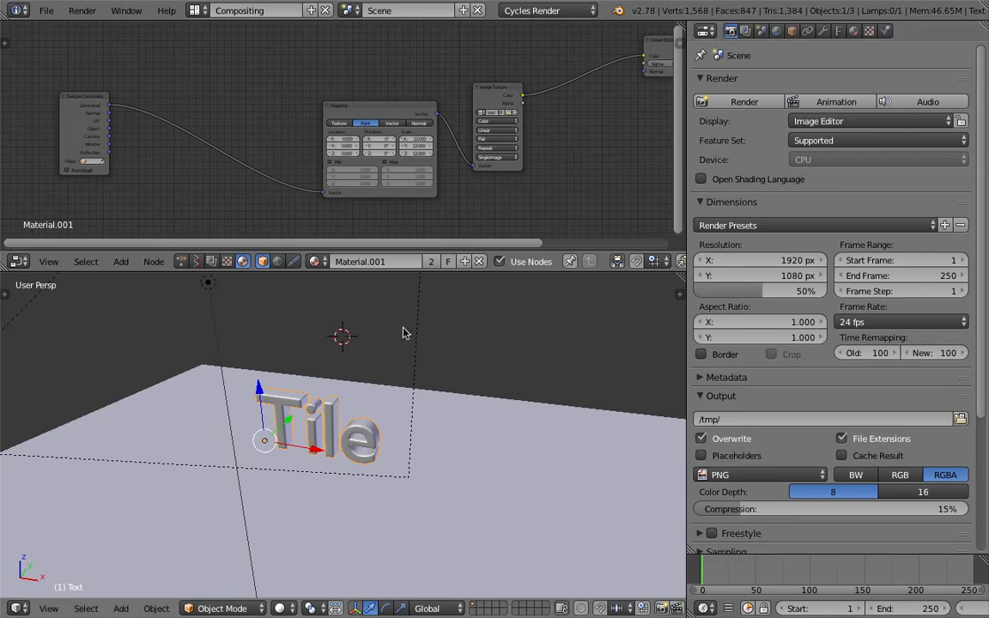
# Arrange the Mapping, Image Texture, Velvet BSDF and Material Output nodes closer together in a row
pyautogui.moveTo(335, 105); pyautogui.dragTo(187, 93)
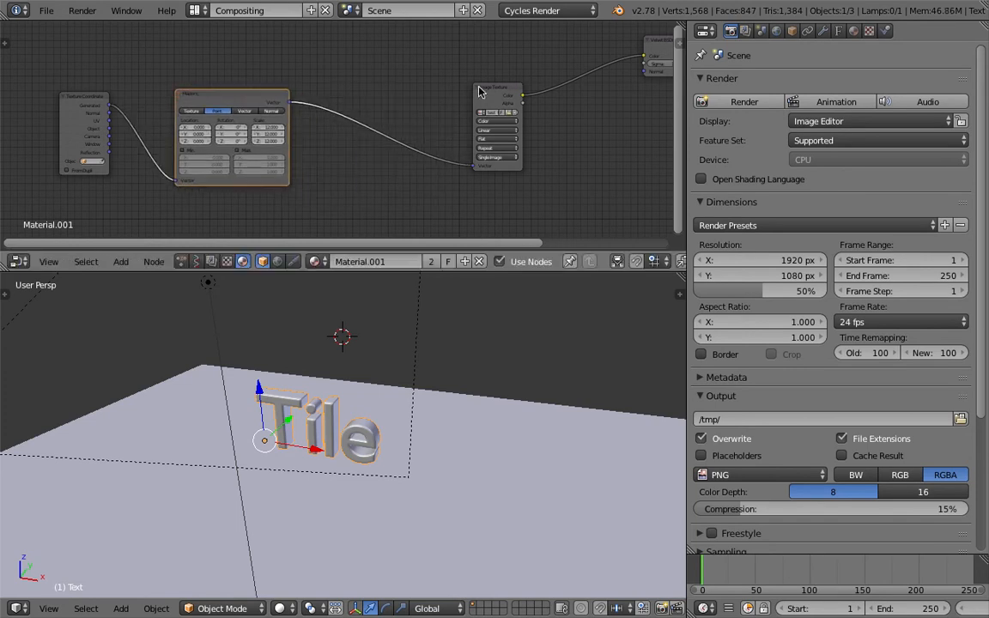
pyautogui.moveTo(496, 92); pyautogui.dragTo(386, 98)
pyautogui.moveTo(387, 99); pyautogui.dragTo(354, 110, button='middle')
pyautogui.moveTo(636, 63); pyautogui.dragTo(469, 89)
pyautogui.moveTo(468, 88); pyautogui.dragTo(342, 99, button='middle')
pyautogui.moveTo(616, 143); pyautogui.dragTo(381, 110)
# Delete the Velvet BSDF node from the text's material
pyautogui.click(341, 92)
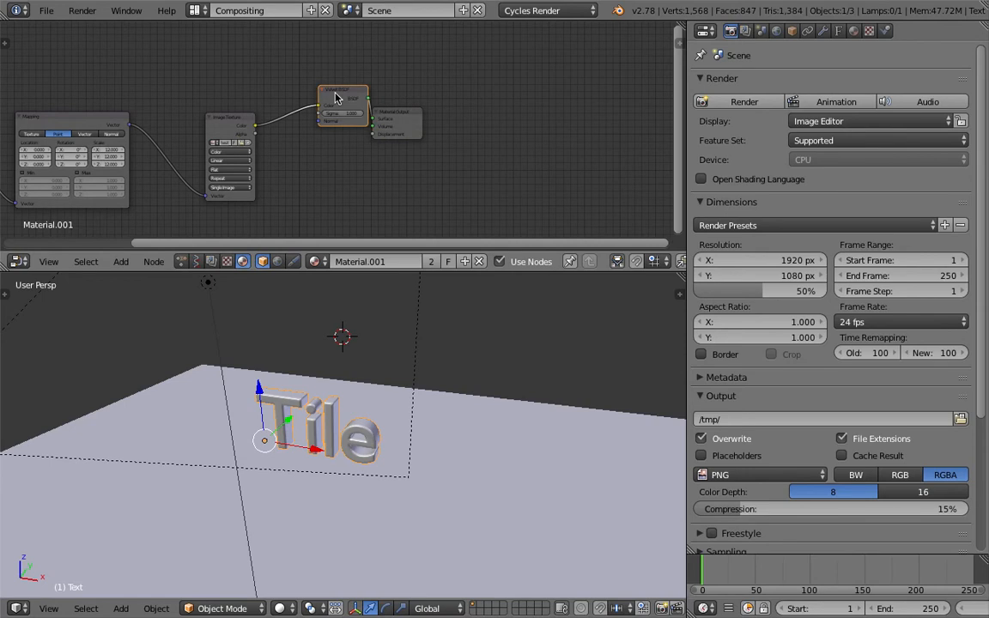
pyautogui.press('x')
pyautogui.moveTo(323, 93); pyautogui.dragTo(341, 100, button='middle')
pyautogui.scroll(2, 341, 100)
pyautogui.scroll(1, 341, 100)
# Add an Emission node, linking the Image Texture's Color into it and its output to the Material Output's Surface
pyautogui.hotkey('shift', 'a')
pyautogui.click(340, 100)
pyautogui.write('emi')
pyautogui.press('Down')
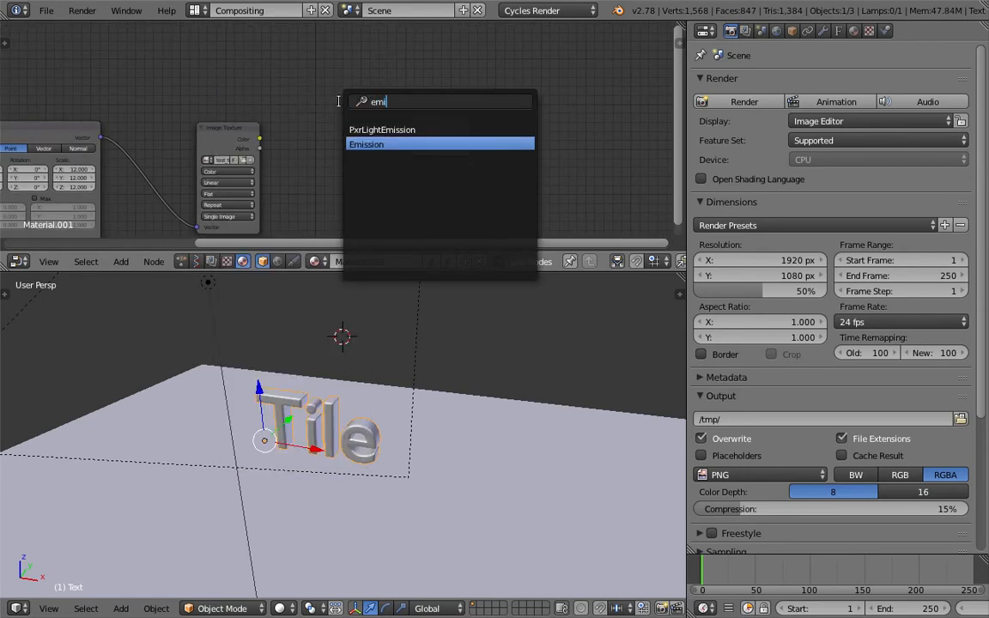
pyautogui.press('Return')
pyautogui.click(298, 109)
pyautogui.moveTo(259, 137); pyautogui.dragTo(300, 130)
pyautogui.moveTo(367, 124); pyautogui.dragTo(407, 129)
# Preview the textured Tile text in Rendered viewport shading and return to Solid shading
pyautogui.moveTo(412, 549); pyautogui.dragTo(333, 559, button='middle')
pyautogui.click(279, 607)
pyautogui.click(380, 285)
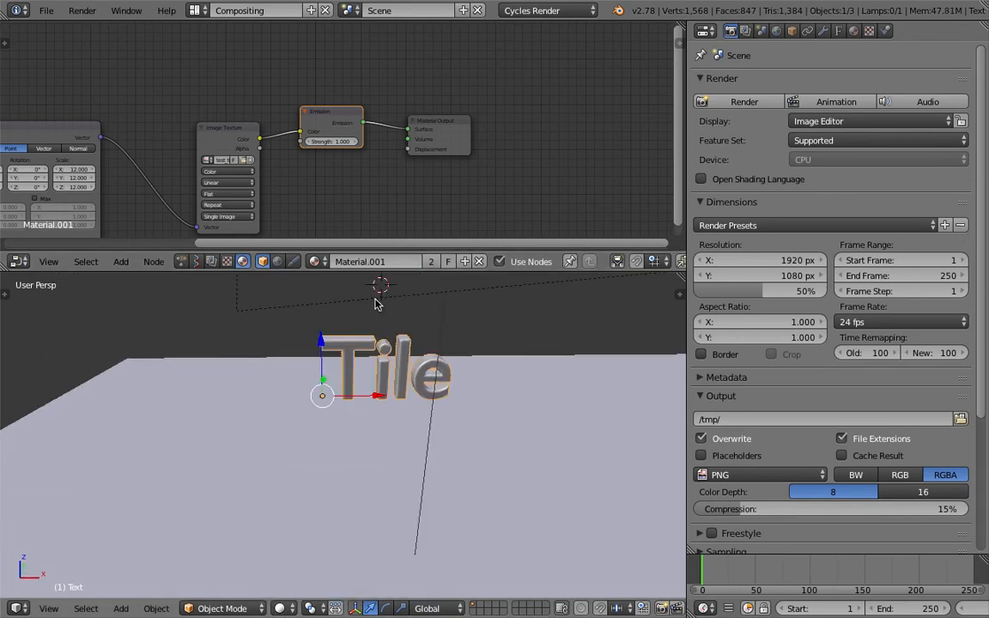
pyautogui.click(281, 607)
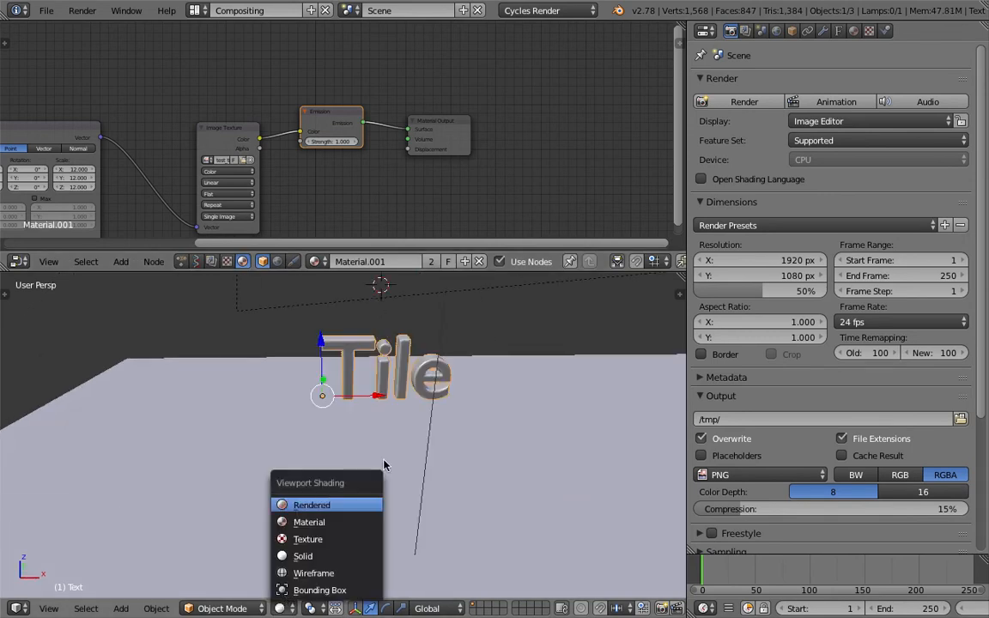
pyautogui.click(360, 504)
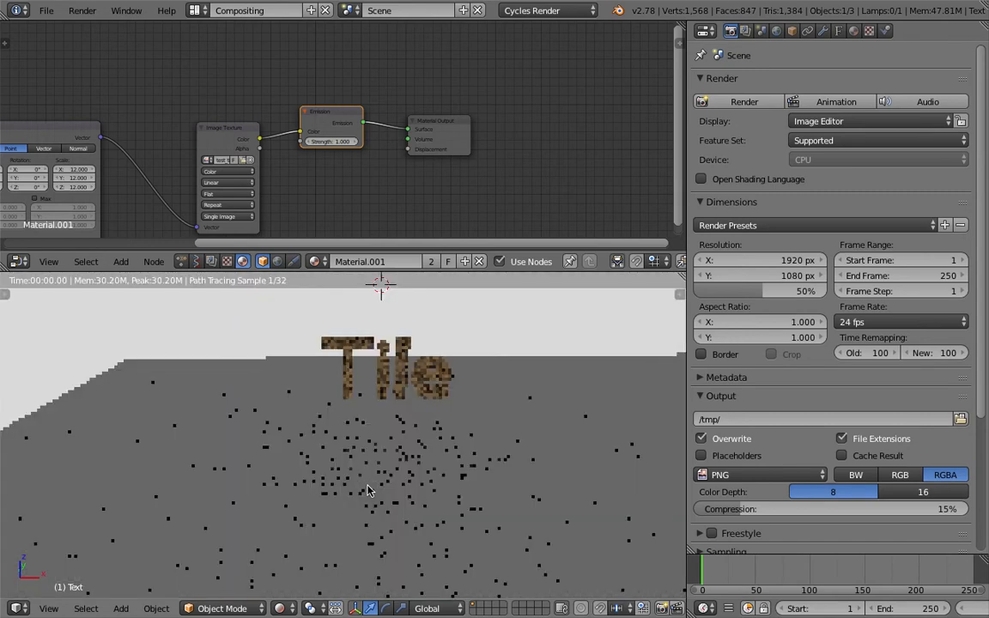
pyautogui.click(279, 607)
pyautogui.click(336, 550)
# Assign the existing Material.001 to the ground plane in place of its diffuse material
pyautogui.rightClick(399, 357)
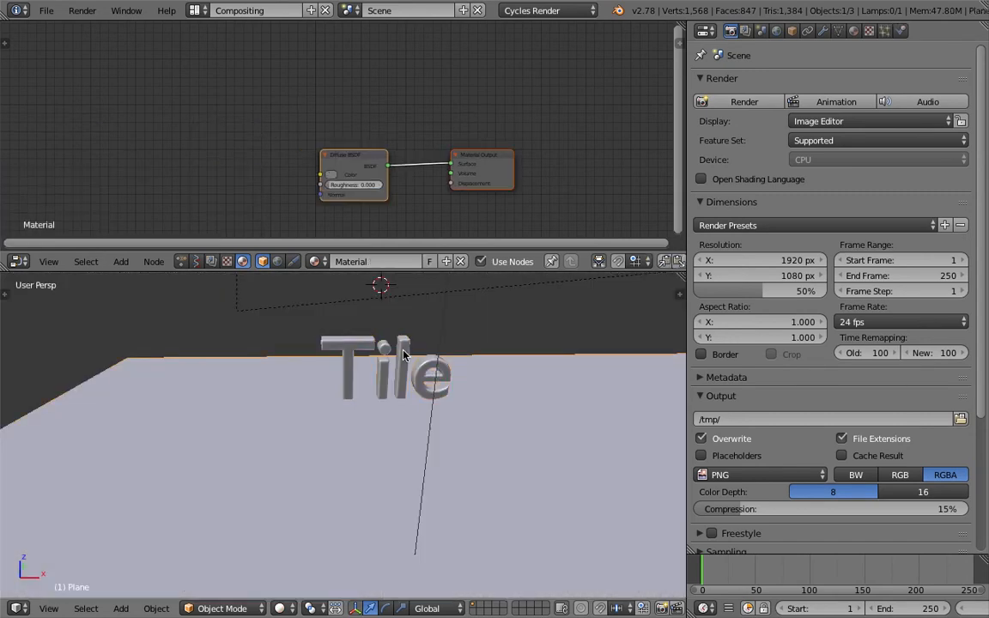
pyautogui.rightClick(403, 355)
pyautogui.rightClick(508, 411)
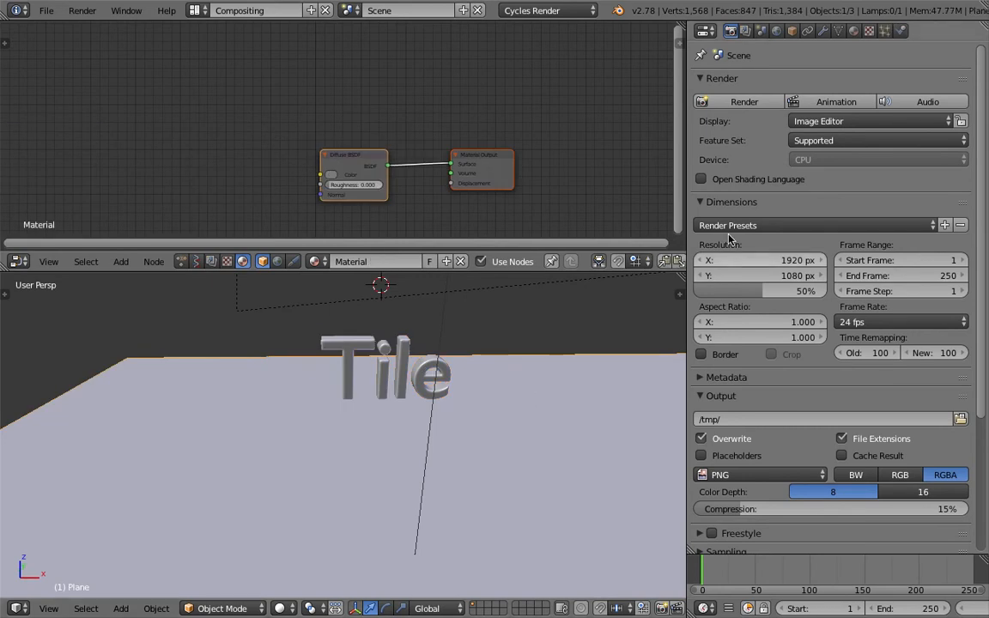
pyautogui.click(853, 31)
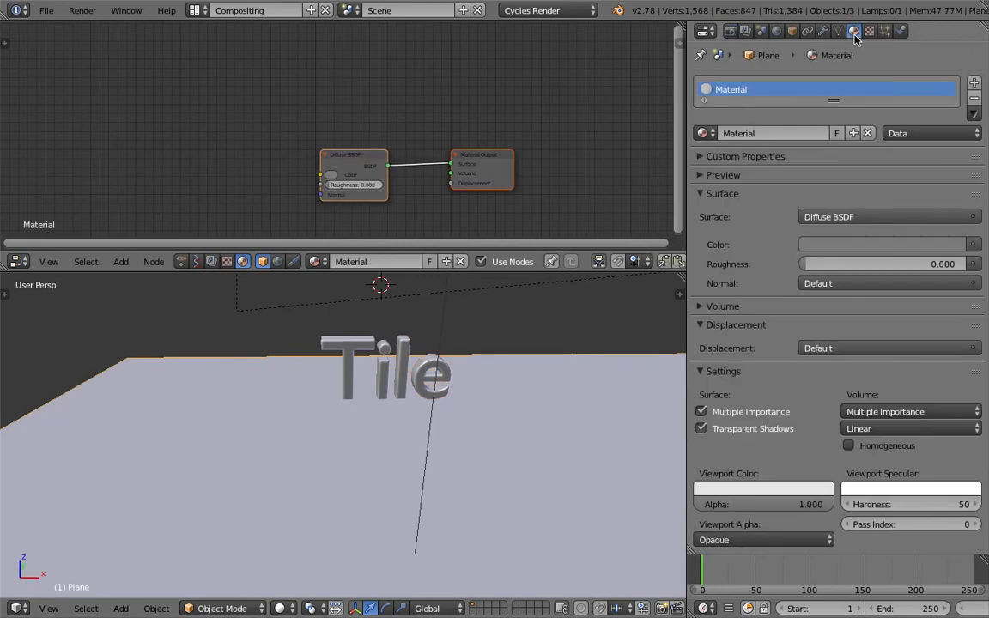
pyautogui.click(702, 133)
pyautogui.click(728, 170)
pyautogui.moveTo(374, 535); pyautogui.dragTo(486, 490, button='middle')
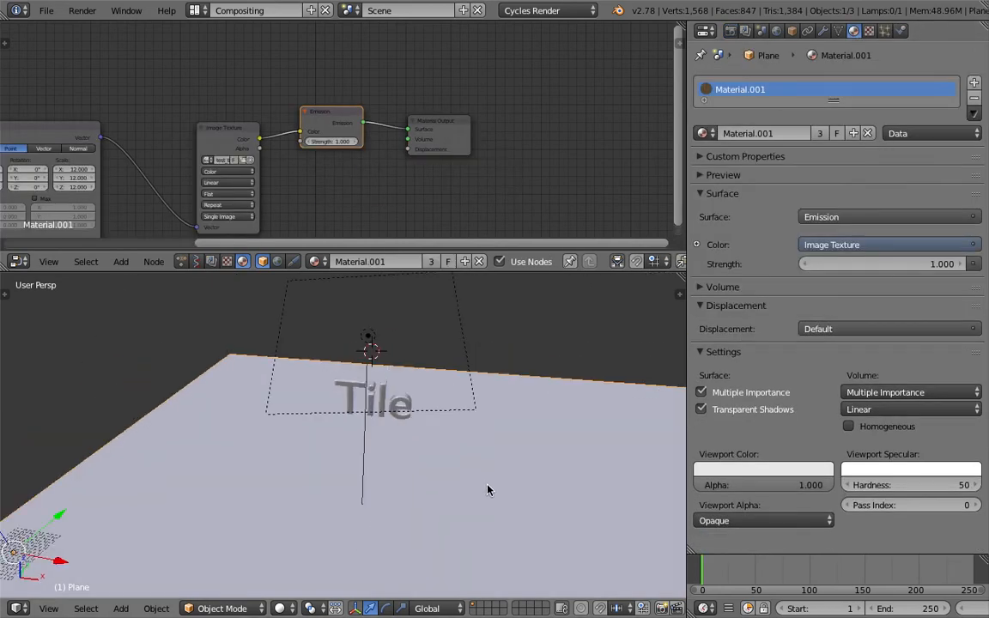
# Scale and move the ground plane so it extends as a floor beneath the Tile text
pyautogui.press('s')
pyautogui.click(367, 529)
pyautogui.press('g')
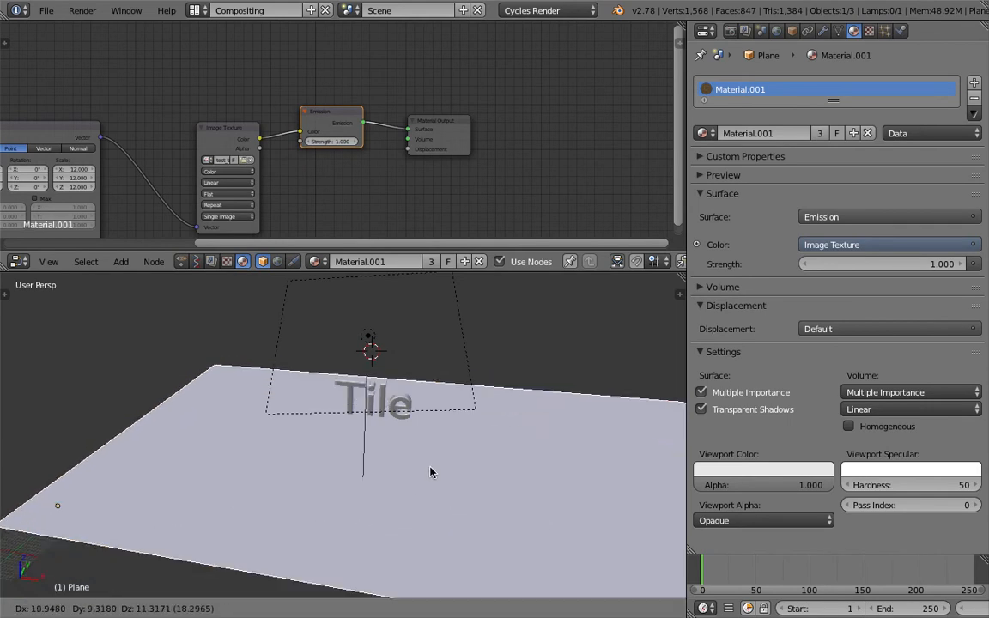
pyautogui.click(480, 442)
pyautogui.press('s')
pyautogui.click(397, 440)
pyautogui.press('g')
pyautogui.click(404, 444)
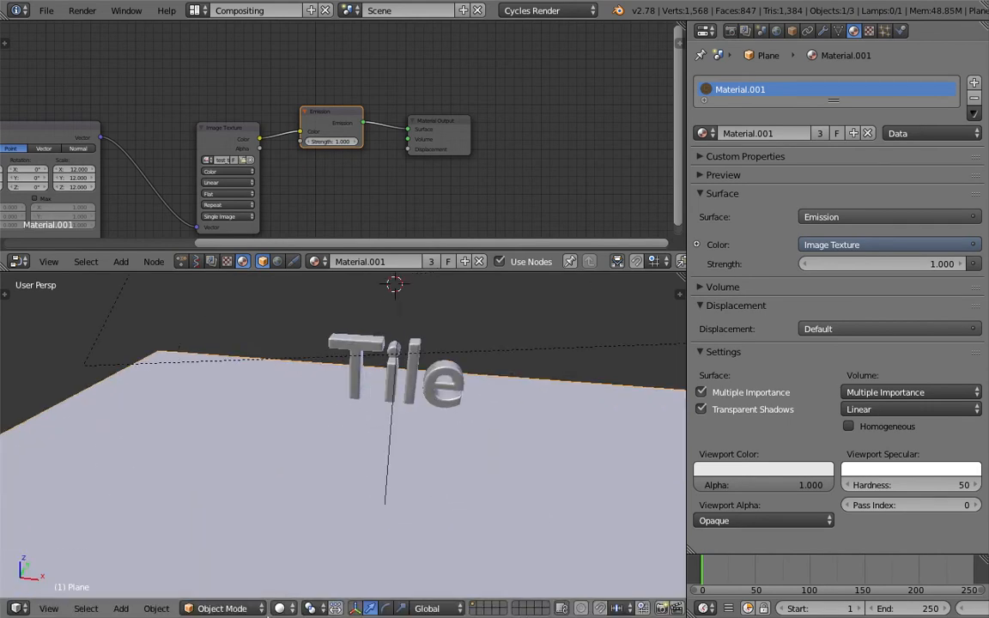
# Preview the textured plane and Tile text in Rendered viewport shading and return to Solid shading
pyautogui.click(279, 608)
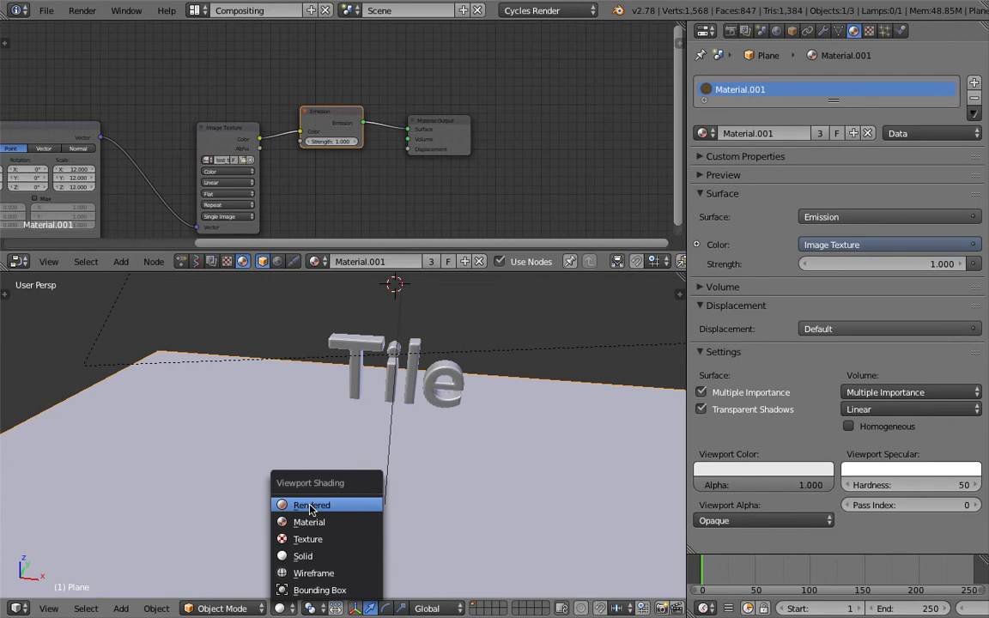
pyautogui.click(310, 507)
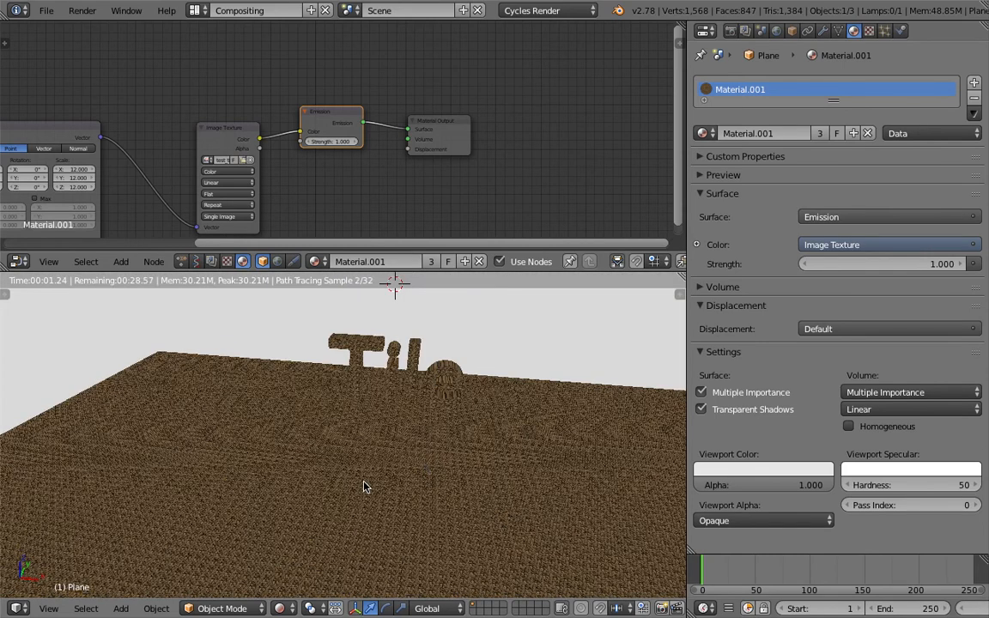
pyautogui.click(279, 607)
pyautogui.click(301, 552)
# Set the Mapping node's scale to 3.000 on X, Y and Z and save the file
pyautogui.moveTo(180, 231); pyautogui.dragTo(408, 150, button='middle')
pyautogui.scroll(1, 408, 151)
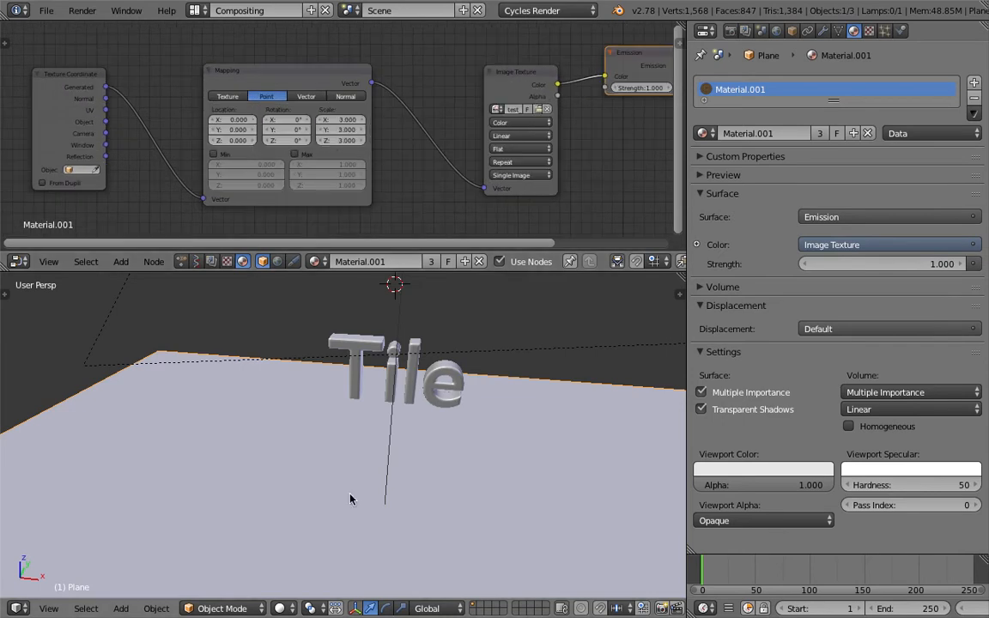
pyautogui.hotkey('ctrl', 's')
# Switch to Rendered viewport shading and examine the repeating tile on the plane from above, close up and at an angle
pyautogui.click(279, 607)
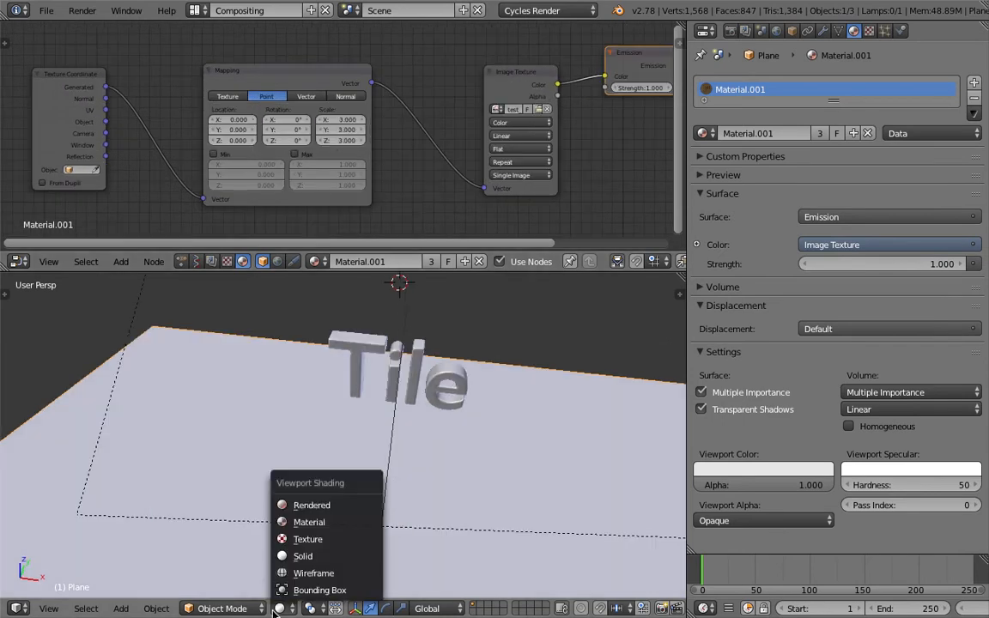
pyautogui.click(299, 507)
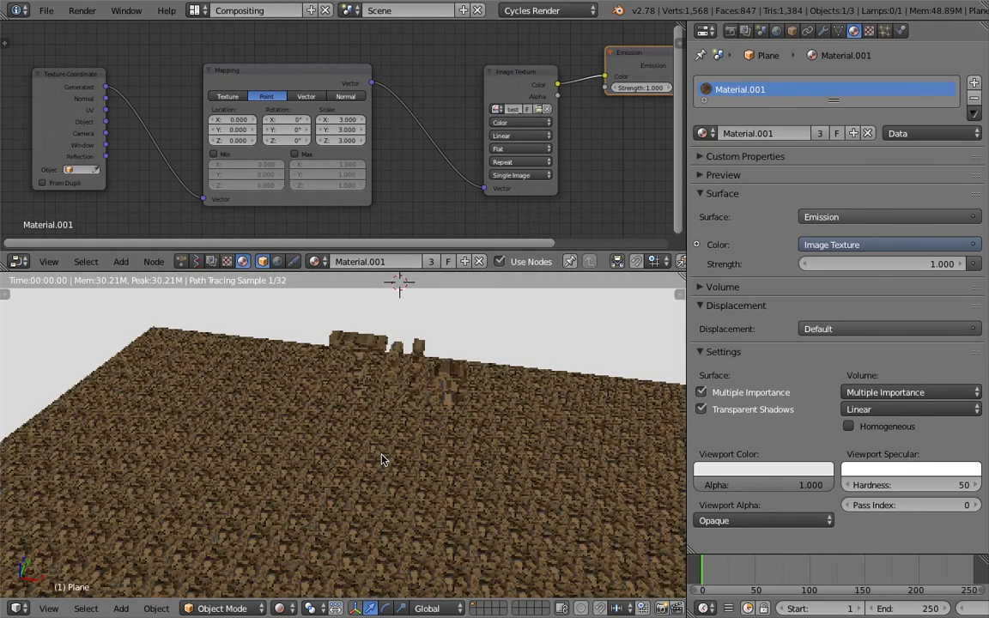
pyautogui.moveTo(382, 460); pyautogui.dragTo(360, 558, button='middle')
pyautogui.click(49, 607)
pyautogui.click(192, 512)
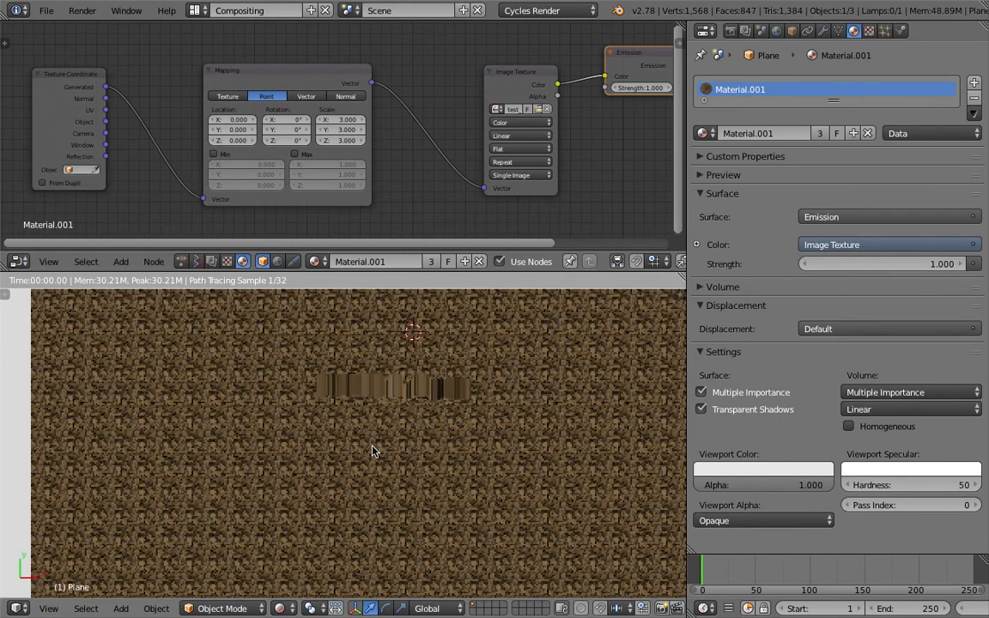
pyautogui.scroll(5, 416, 422)
pyautogui.scroll(3, 417, 442)
pyautogui.scroll(-5, 332, 404)
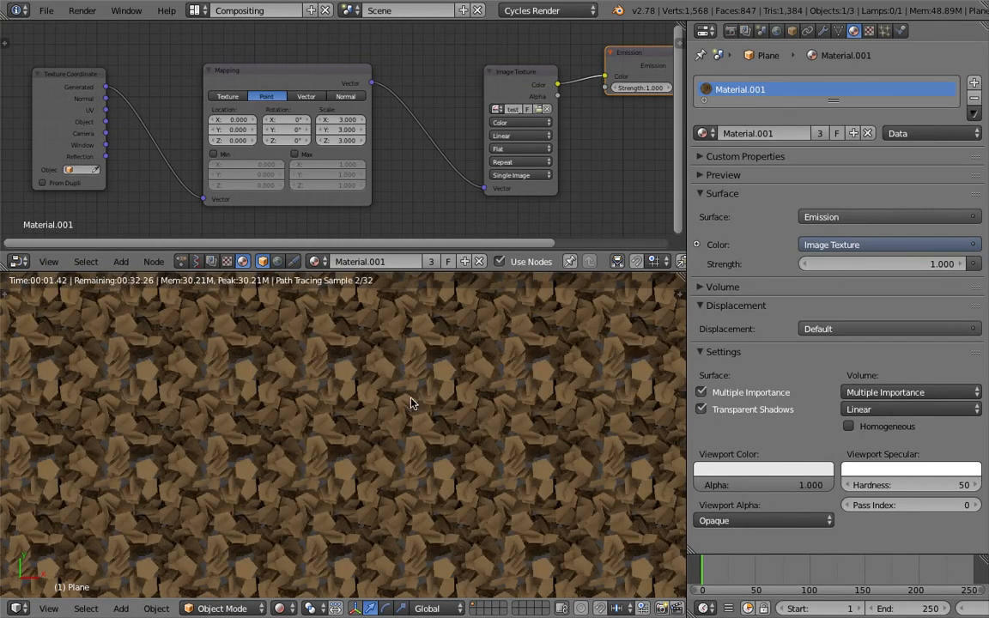
pyautogui.scroll(2, 459, 440)
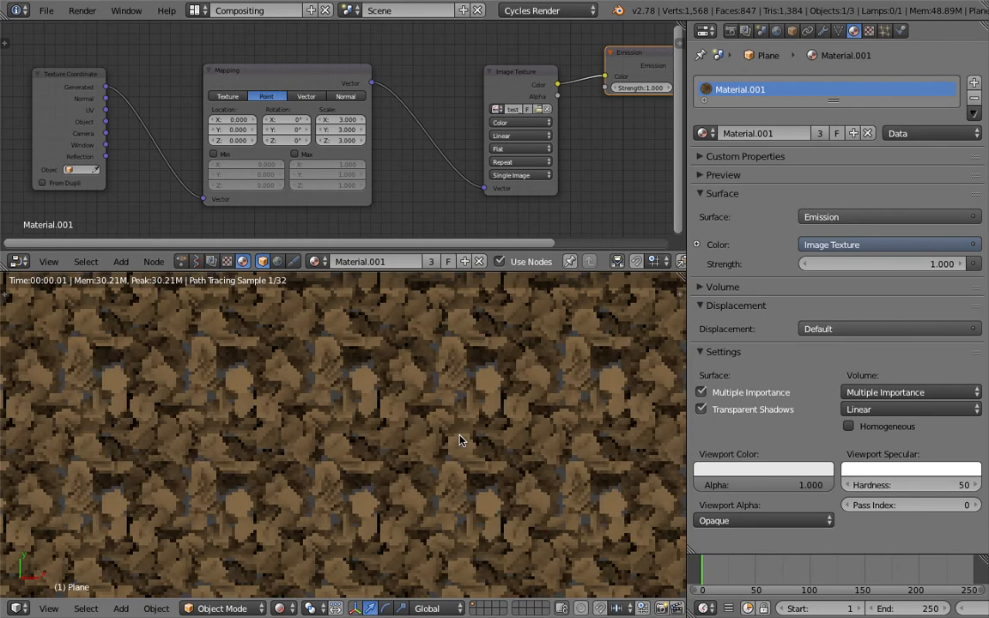
pyautogui.scroll(2, 403, 451)
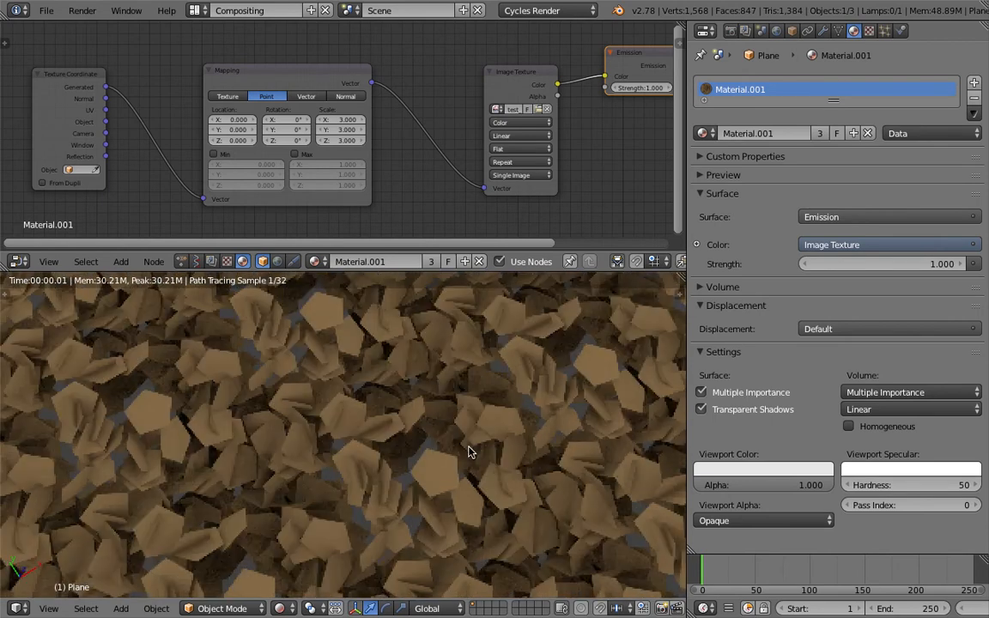
pyautogui.scroll(-2, 434, 452)
pyautogui.scroll(1, 433, 427)
pyautogui.scroll(-1, 424, 424)
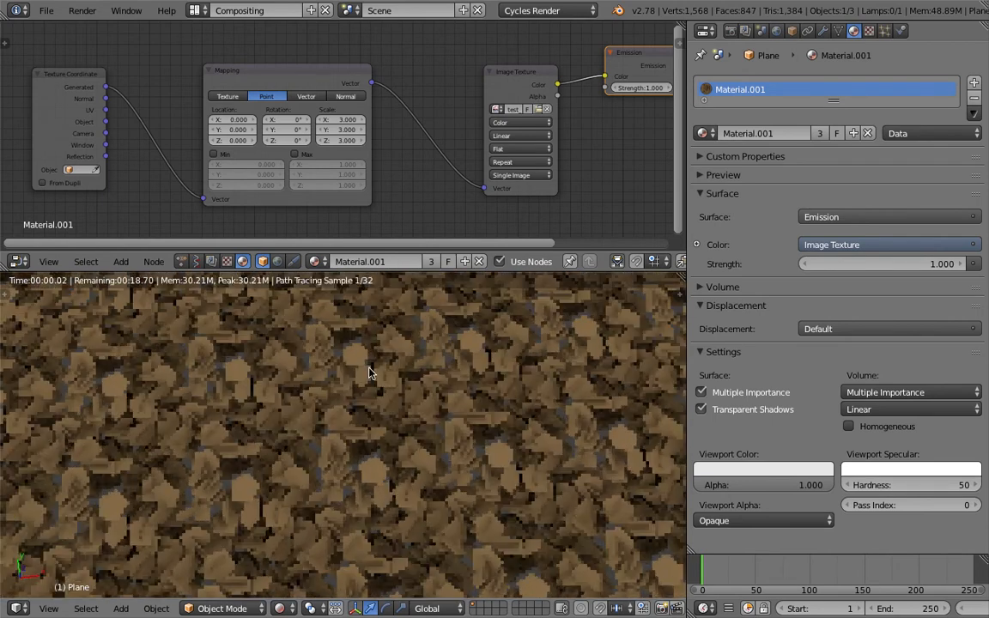
pyautogui.moveTo(404, 419); pyautogui.dragTo(399, 440, button='middle')
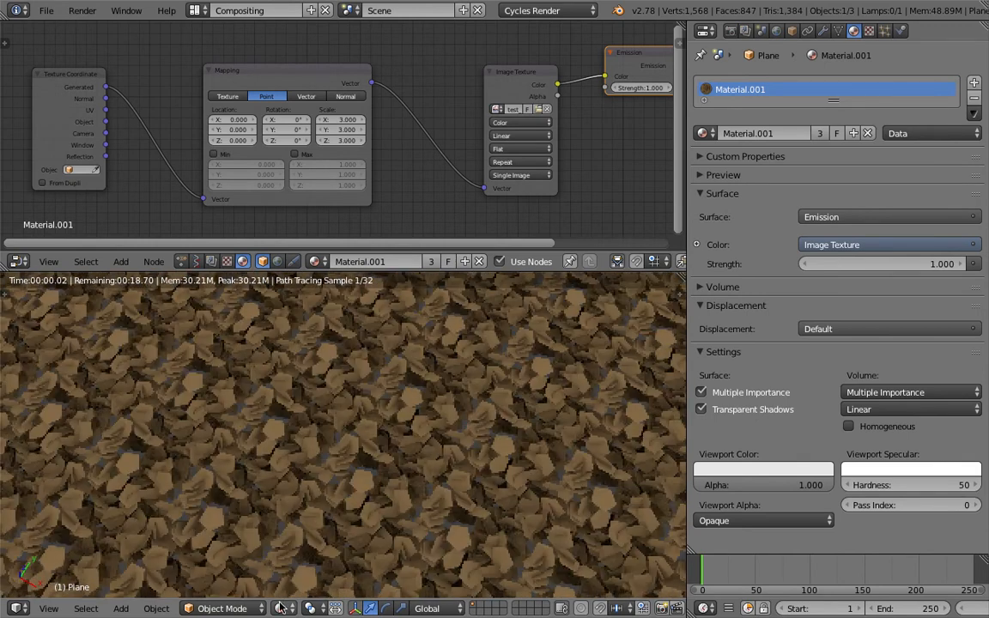
# Return the viewport to Solid shading and save the file
pyautogui.click(280, 608)
pyautogui.click(320, 560)
pyautogui.hotkey('ctrl', 's')
pyautogui.click(397, 405)
# Replace the Image Texture node's image with test_tile_004.png from the Desktop
pyautogui.moveTo(470, 127); pyautogui.dragTo(457, 132, button='middle')
pyautogui.scroll(2, 463, 121)
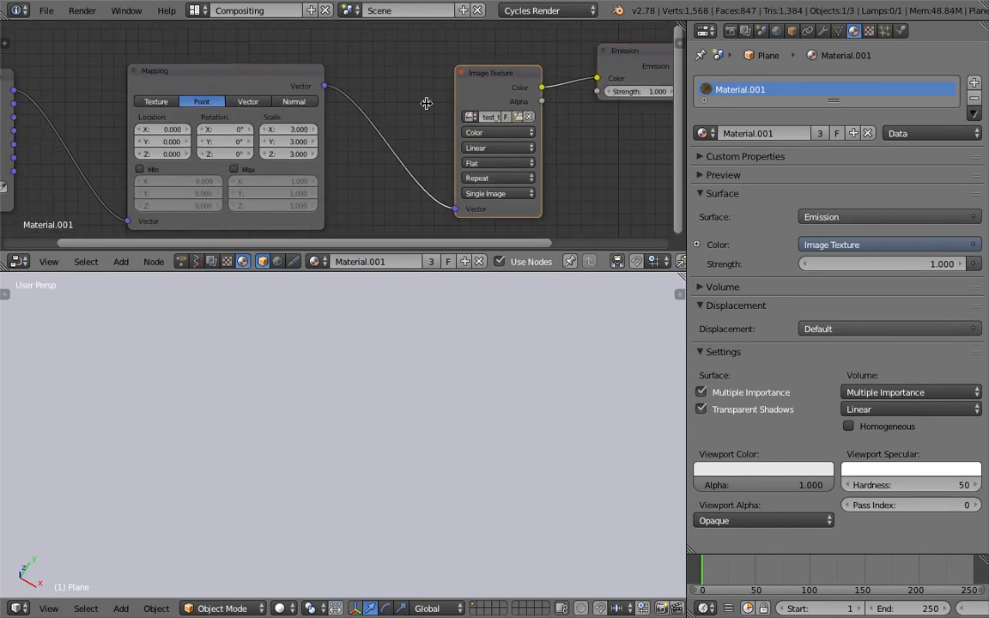
pyautogui.click(515, 117)
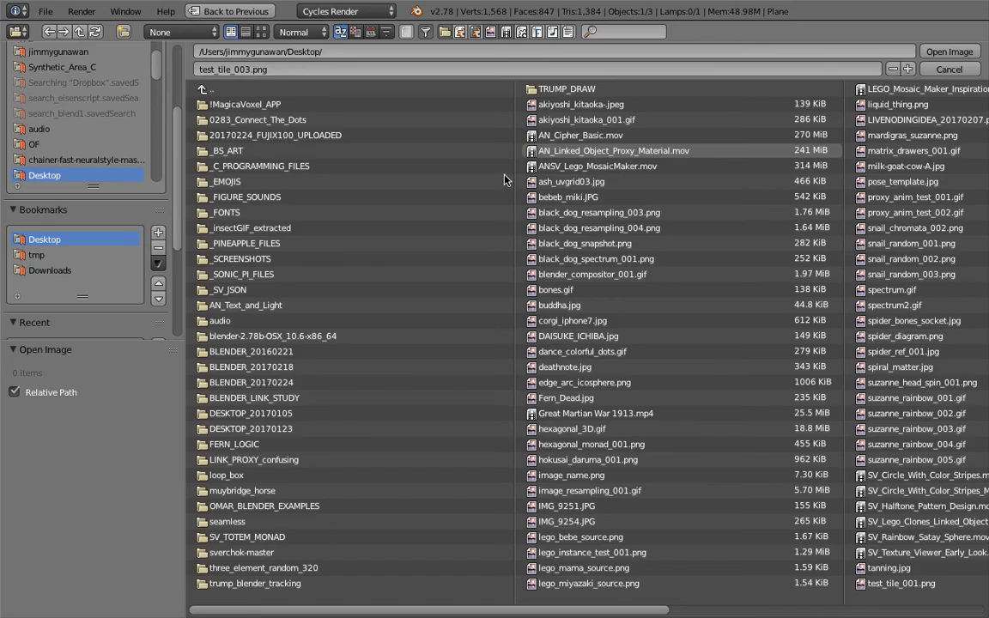
pyautogui.scroll(-5, 734, 590)
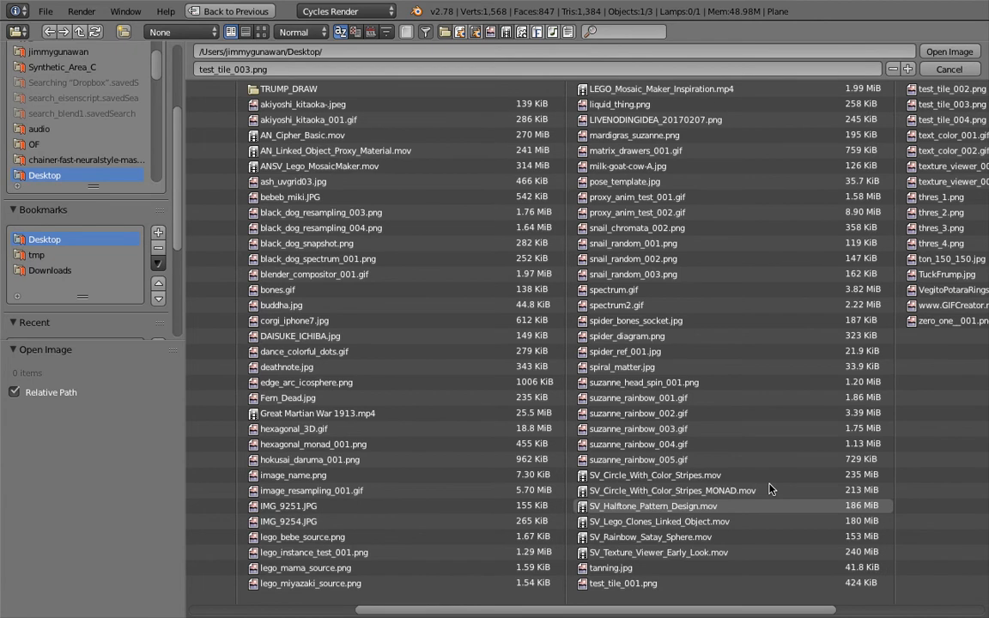
pyautogui.doubleClick(902, 120)
# Preview the plane in Rendered viewport shading and examine how the new tile image repeats at different distances and angles
pyautogui.click(279, 608)
pyautogui.click(310, 508)
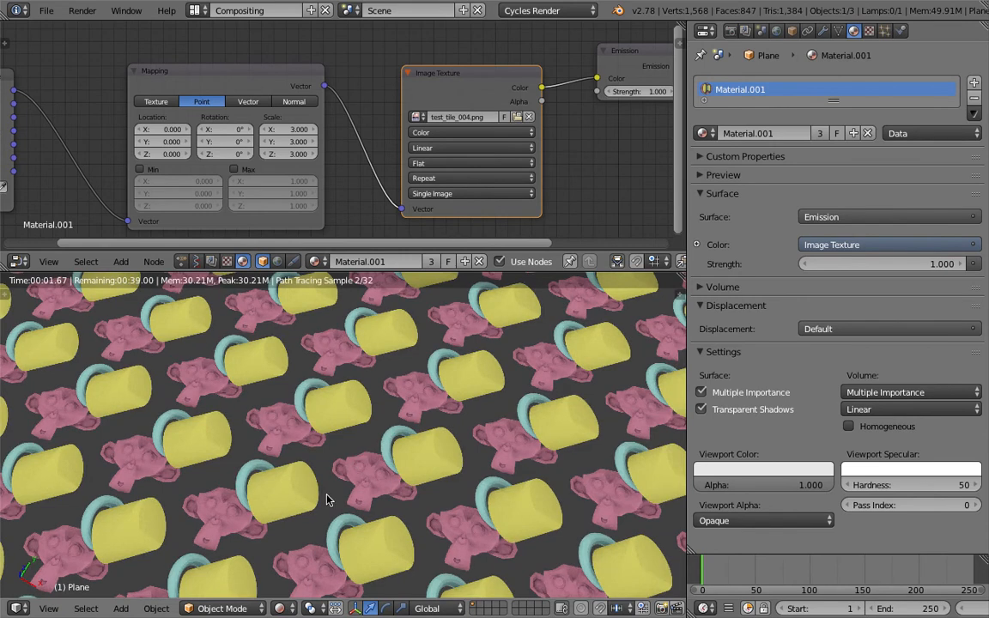
pyautogui.scroll(-8, 340, 465)
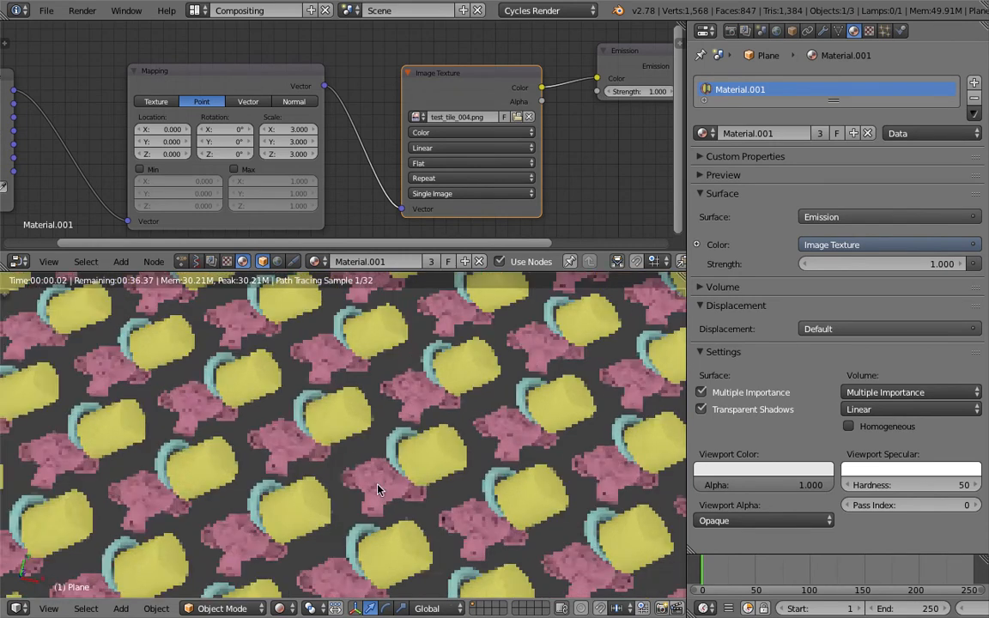
pyautogui.scroll(3, 434, 498)
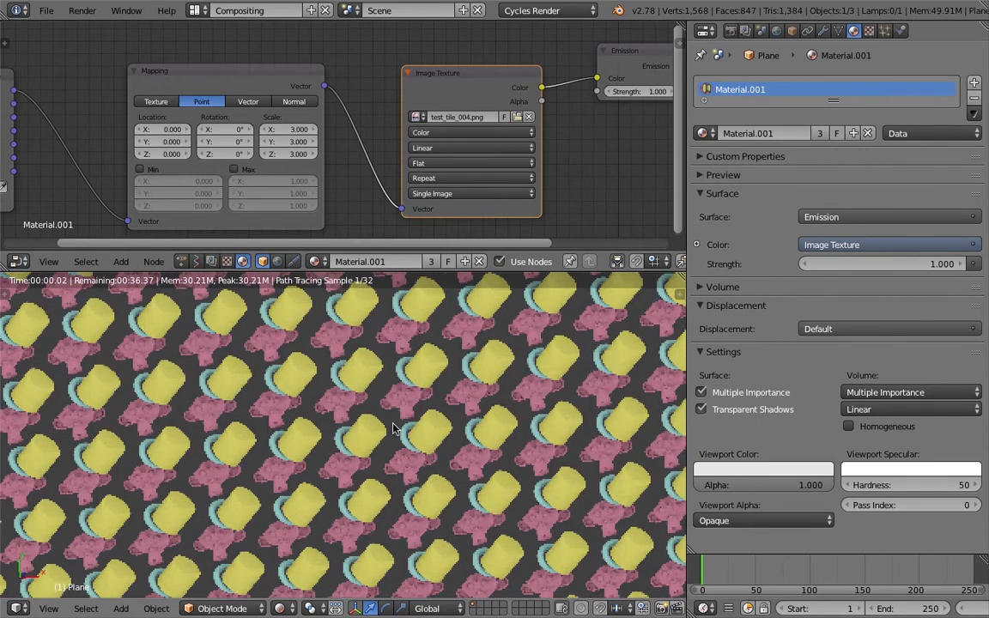
pyautogui.moveTo(368, 422); pyautogui.dragTo(448, 466, button='middle')
pyautogui.scroll(-3, 363, 443)
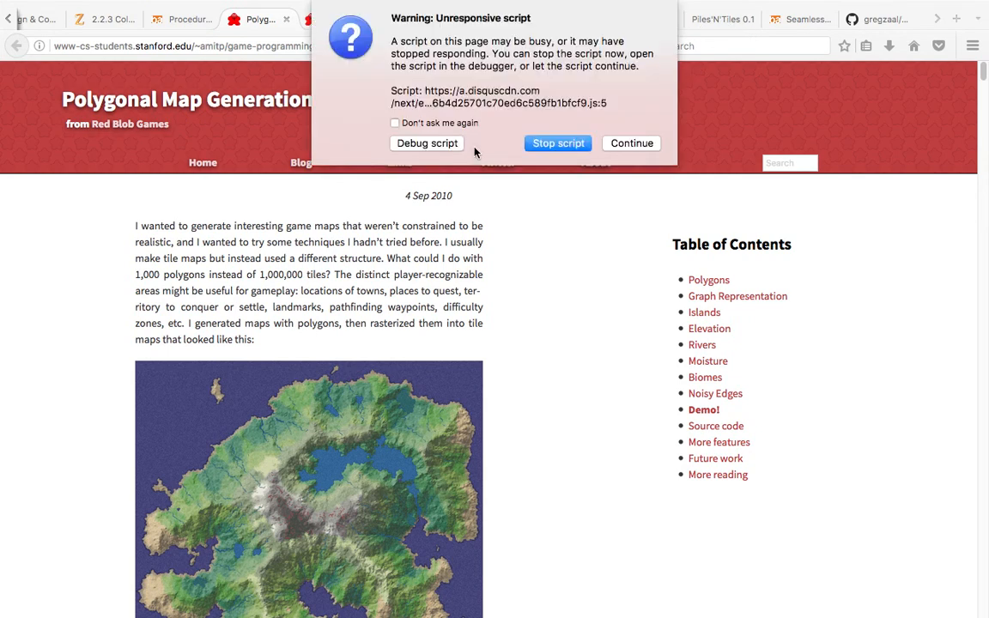
# Stop the unresponsive script in Firefox and return to Blender for a closer look at the tiled plane
pyautogui.click(570, 143)
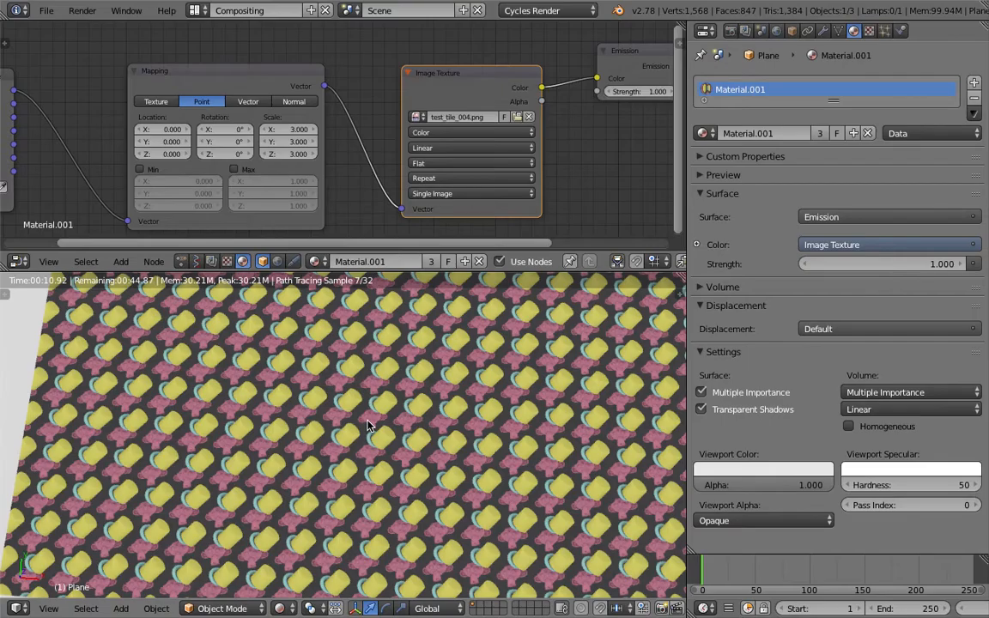
pyautogui.scroll(5, 369, 425)
pyautogui.moveTo(433, 456)
pyautogui.keyDown('shift'); pyautogui.mouseDown(button='middle')
pyautogui.moveTo(311, 429)
pyautogui.moveTo(405, 385)
pyautogui.moveTo(390, 392)
pyautogui.moveTo(403, 456)
pyautogui.moveTo(387, 400)
pyautogui.mouseUp(button='middle'); pyautogui.keyUp('shift')
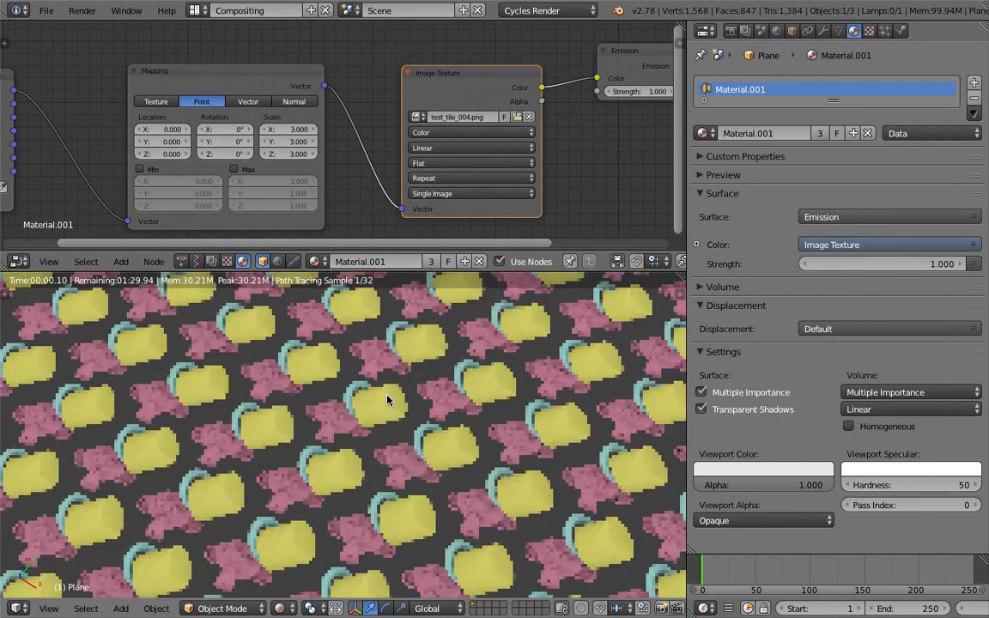
pyautogui.hotkey('ctrl', 'Right')
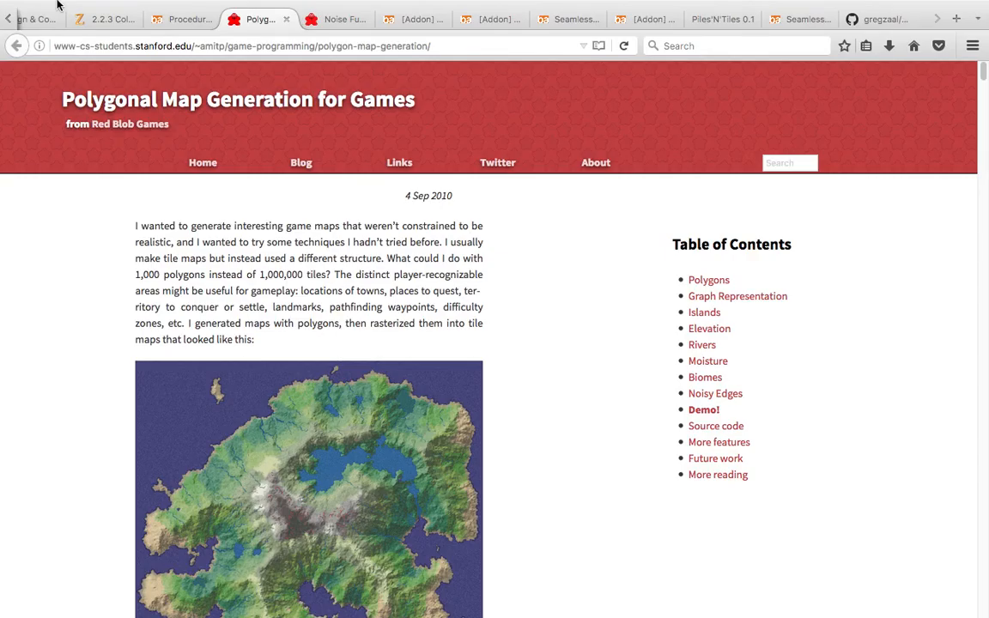
pyautogui.click(60, 8)
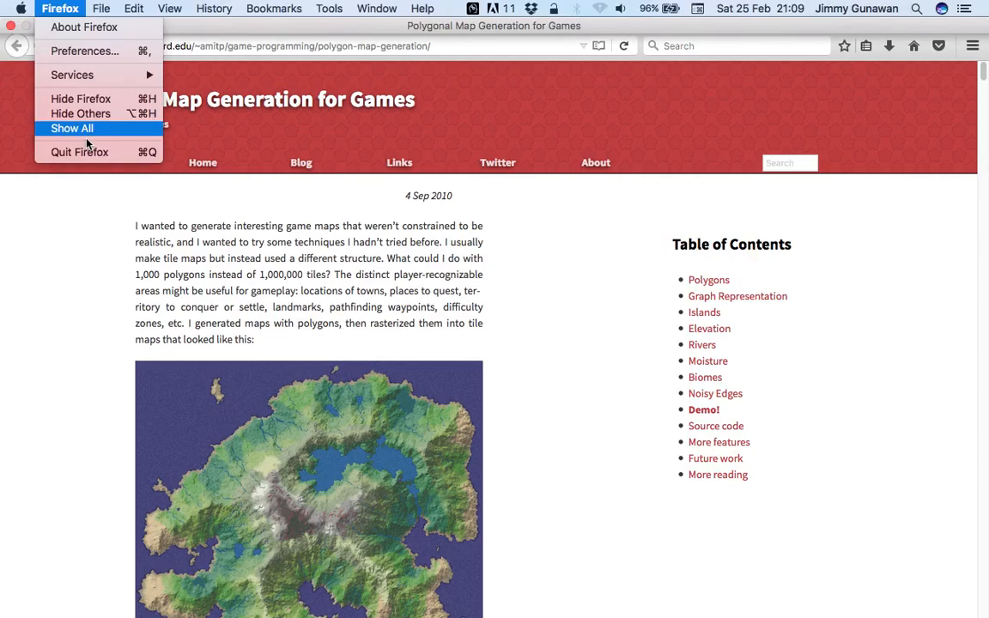
pyautogui.click(365, 206)
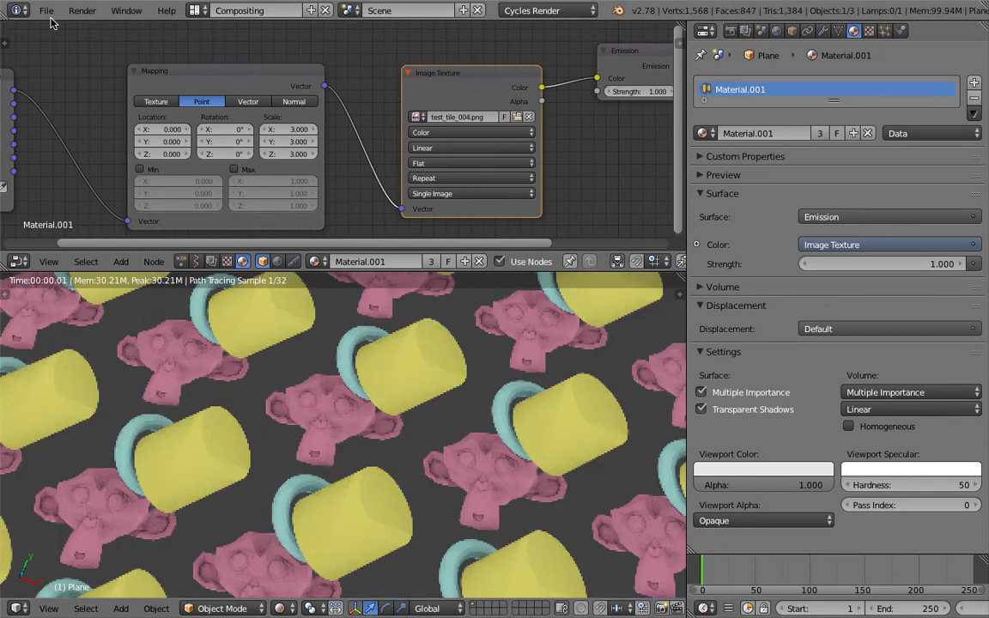
# Try to reload the start-up file, and relaunch Blender from the blender executable in blender.app's Contents/MacOS folder
pyautogui.press('super+n')
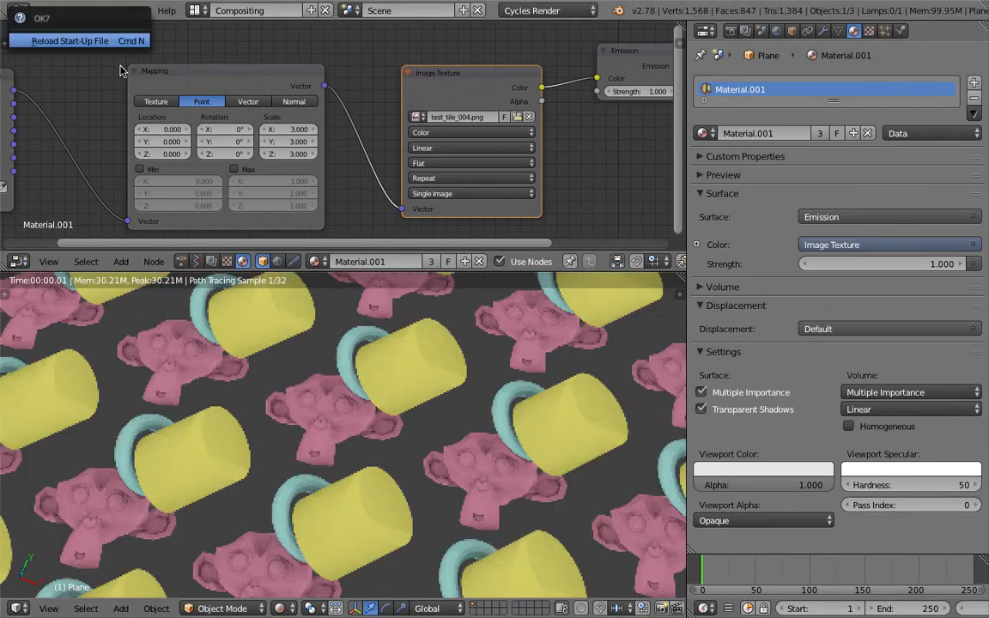
pyautogui.press('Return')
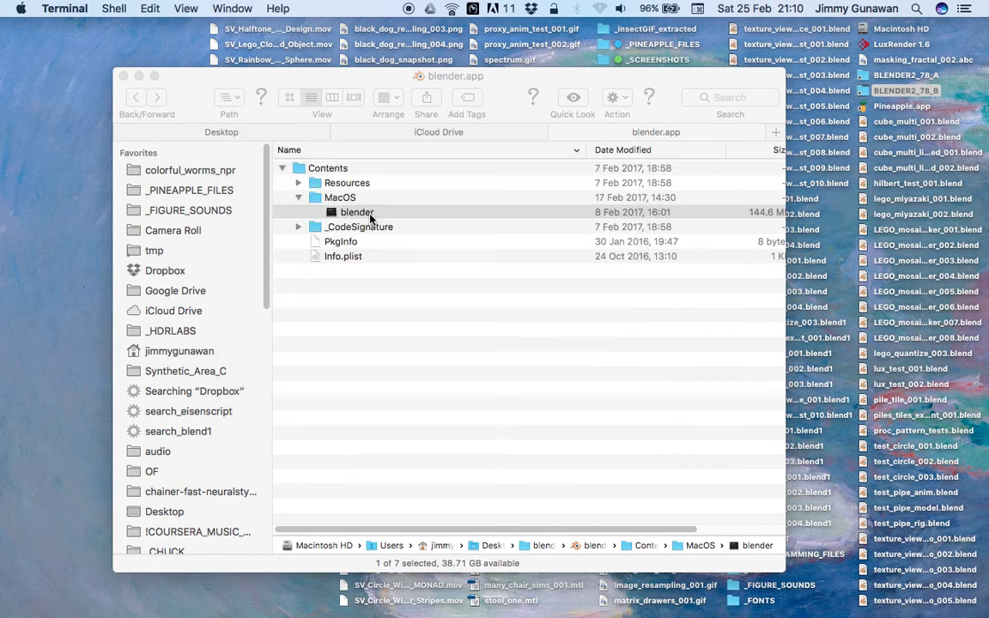
pyautogui.click(369, 213)
pyautogui.doubleClick(367, 213)
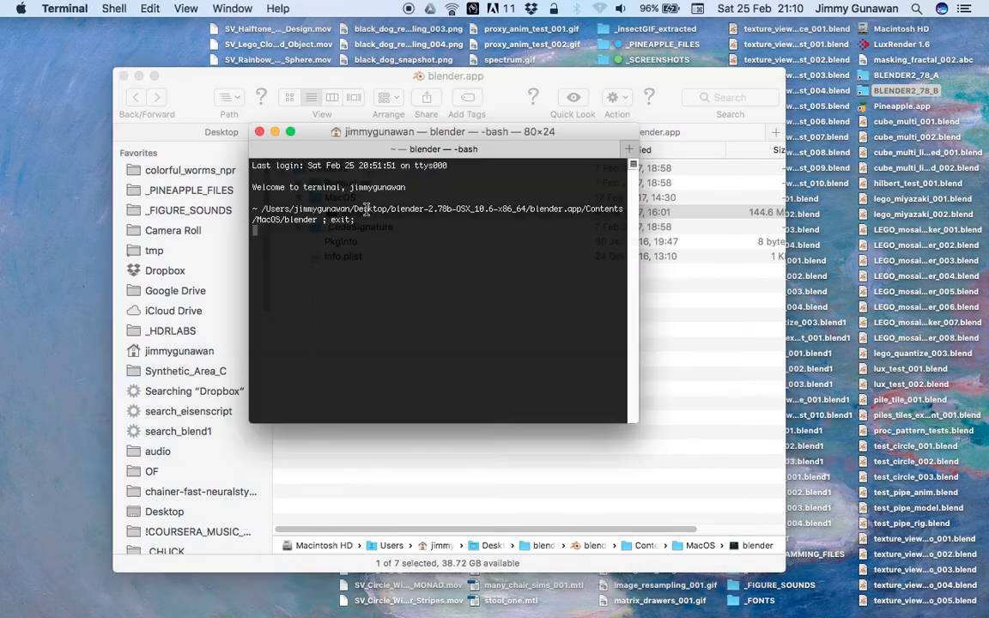
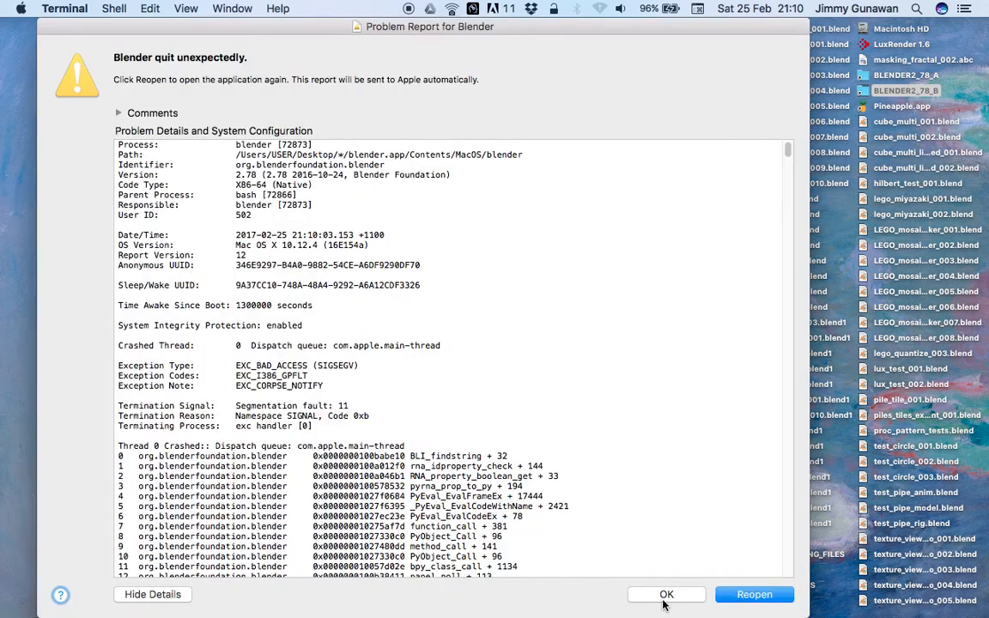
pyautogui.click(666, 595)
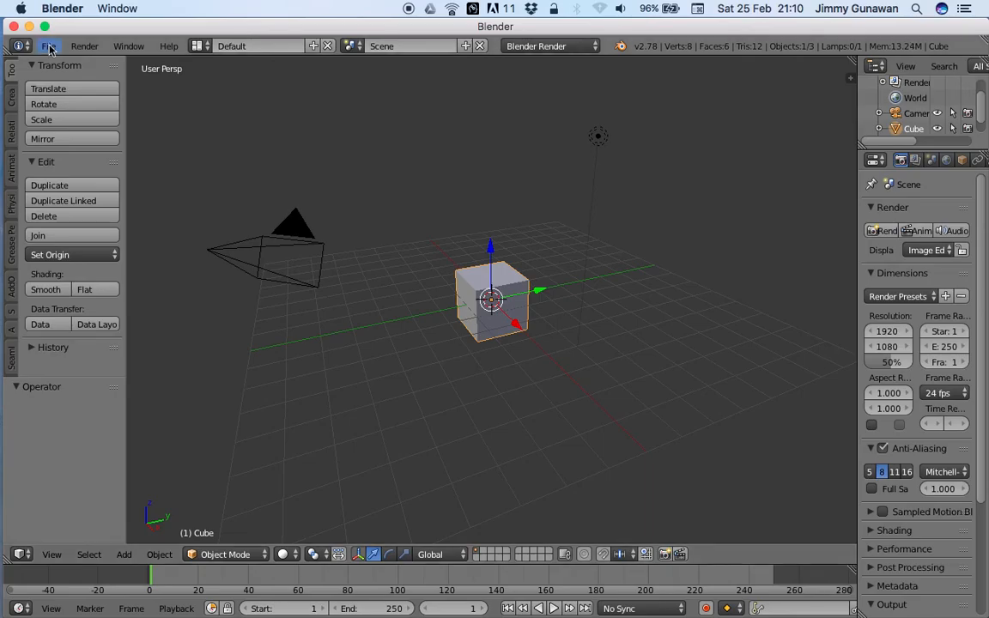
# Save the new scene on the Desktop as sv_worm_piles_tiles_001.blend
pyautogui.click(45, 27)
pyautogui.click(44, 11)
pyautogui.click(69, 130)
pyautogui.write('sv_worm_piles_tile')
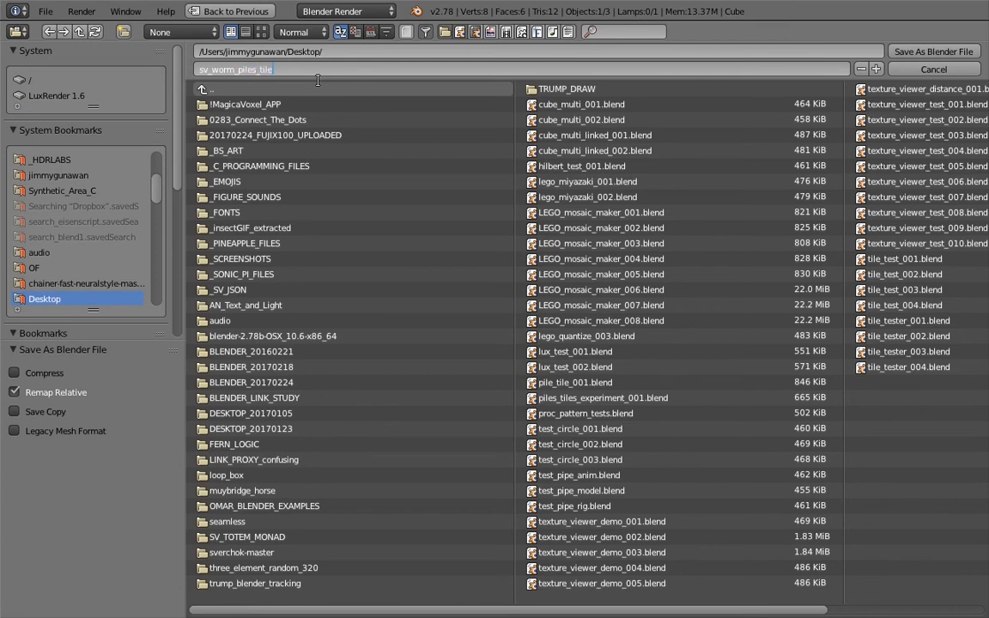
pyautogui.write('s_001')
pyautogui.press('Return')
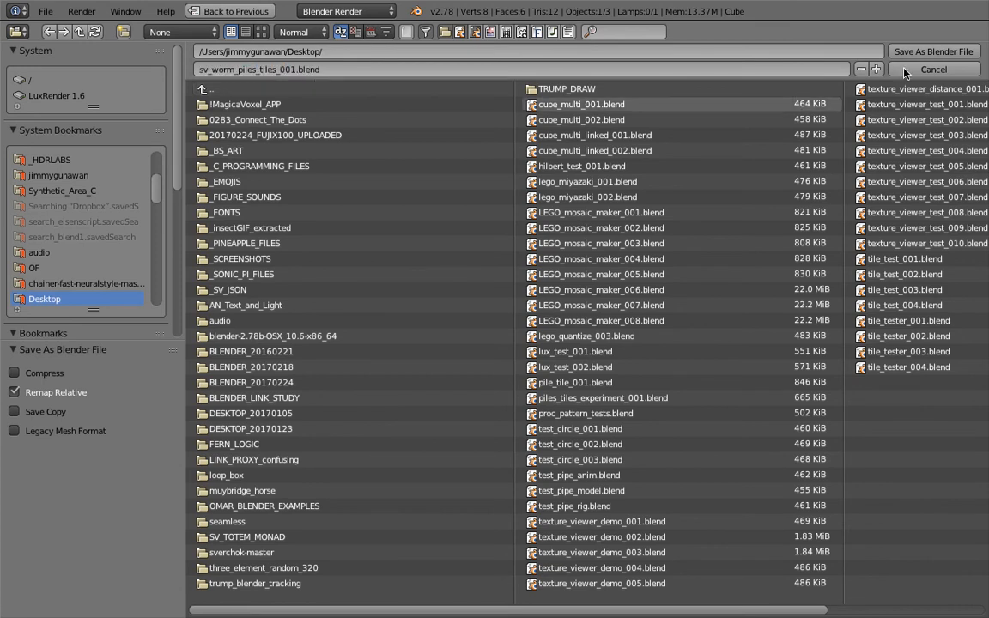
pyautogui.click(933, 52)
# Delete all default objects from the scene
pyautogui.press('a')
pyautogui.press('a')
pyautogui.press('x')
pyautogui.click(578, 243)
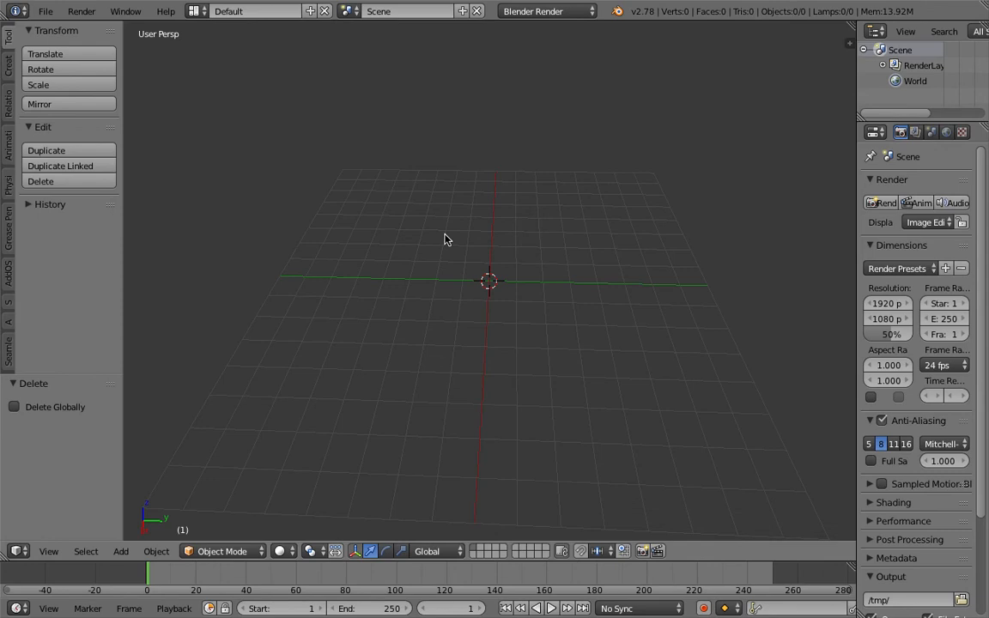
# Bring up the Seamless add-on's tools and widen the tool shelf so their labels are readable
pyautogui.click(55, 554)
pyautogui.click(522, 227)
pyautogui.moveTo(147, 184); pyautogui.dragTo(147, 203, button='middle')
pyautogui.click(8, 350)
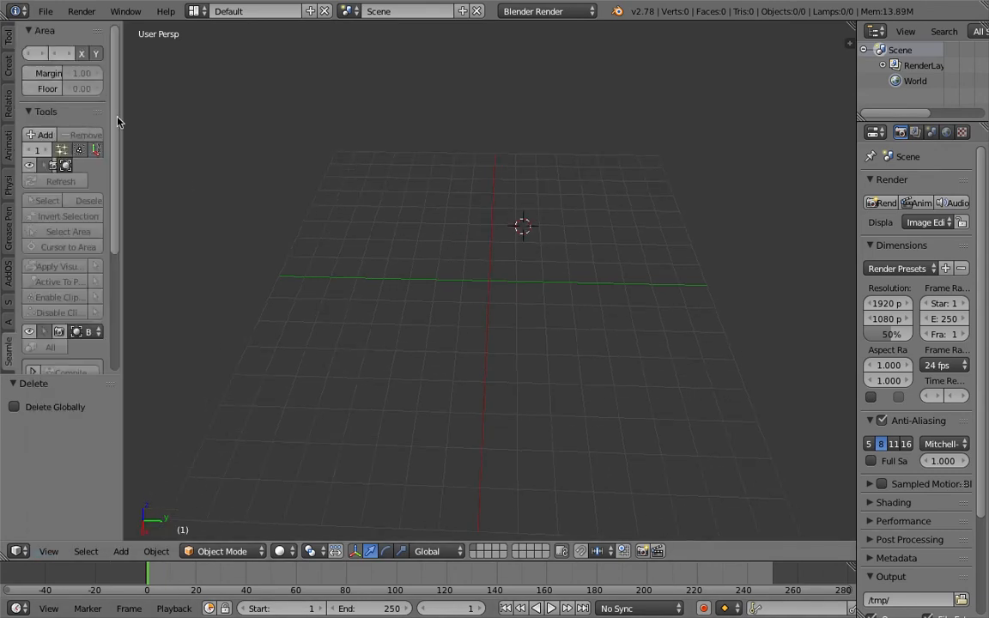
pyautogui.moveTo(121, 117); pyautogui.dragTo(243, 121)
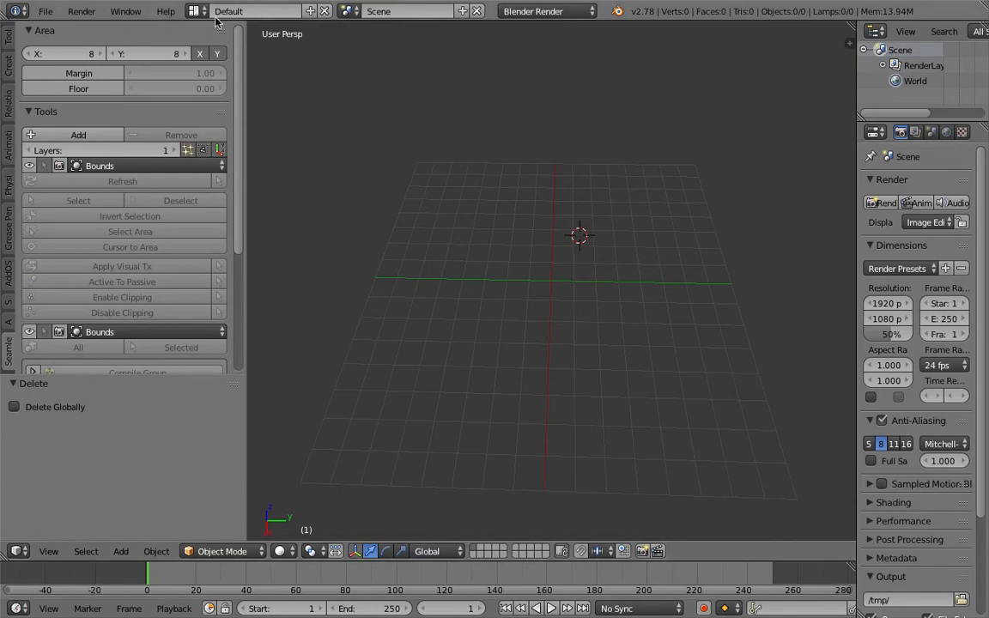
# Switch to the Compositing screen layout and create a new Sverchok node tree in the node editor
pyautogui.click(196, 11)
pyautogui.click(225, 65)
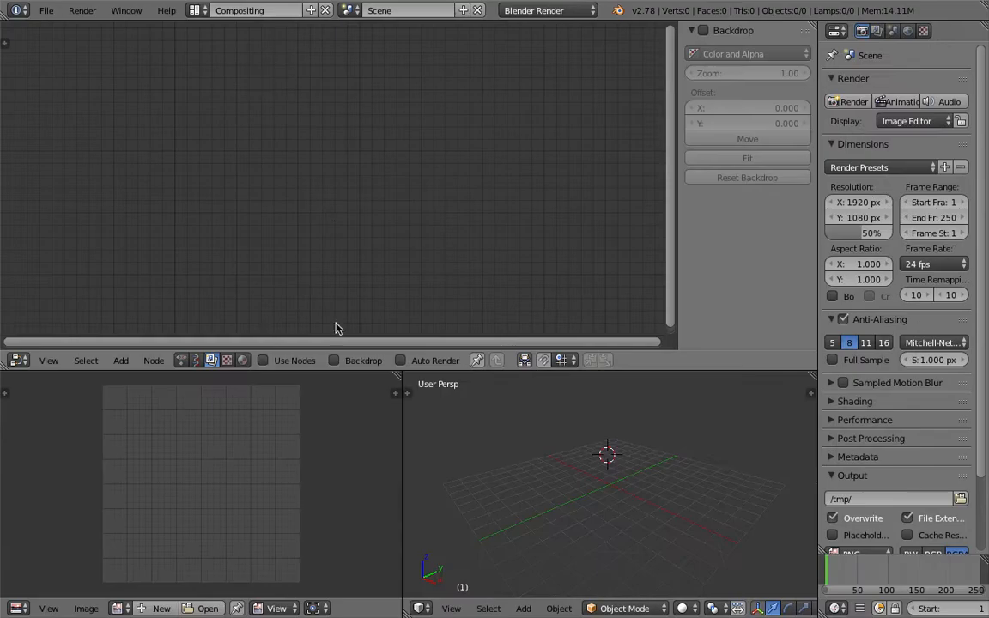
pyautogui.click(196, 361)
pyautogui.click(331, 361)
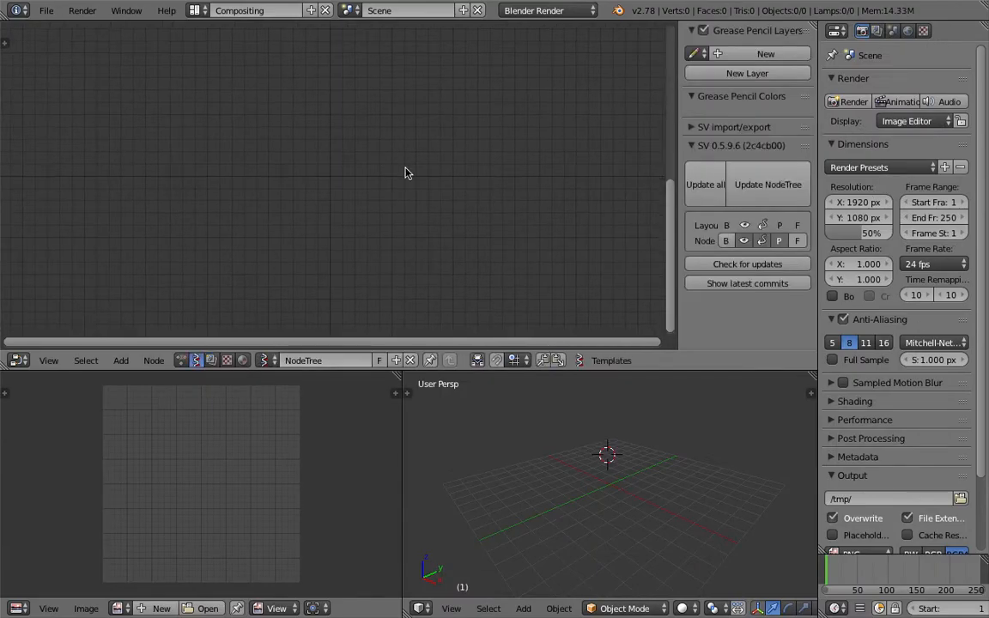
# Add a Line node to the node tree and save the file
pyautogui.hotkey('shift', 'a')
pyautogui.click(364, 162)
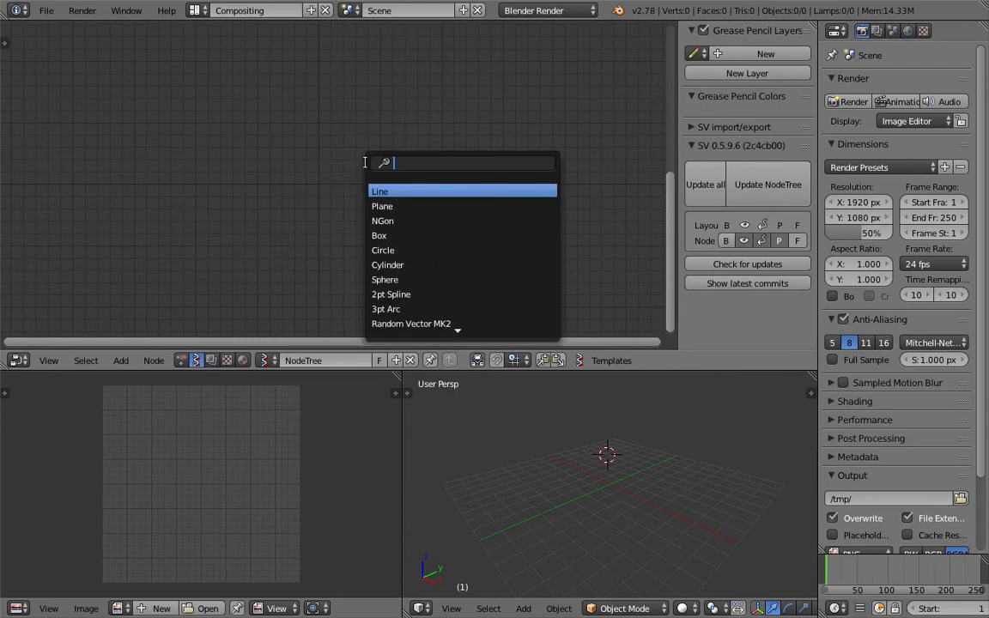
pyautogui.write('line')
pyautogui.press('Return')
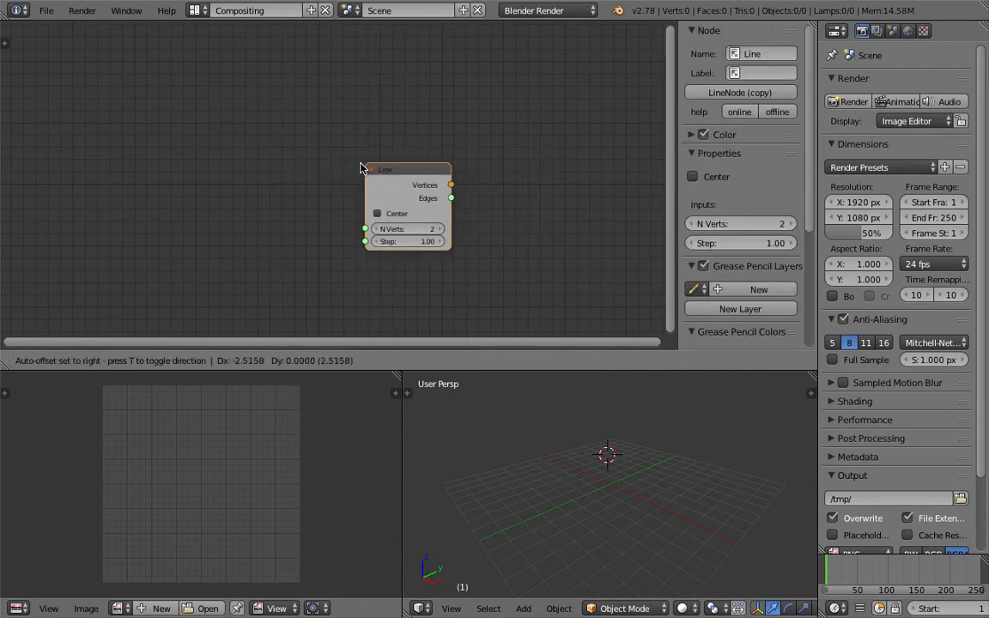
pyautogui.click(196, 139)
pyautogui.hotkey('ctrl', 's')
# Add a Viewer Draw node and connect the Line node's vertices and edges to it
pyautogui.moveTo(411, 145); pyautogui.dragTo(388, 147, button='middle')
pyautogui.hotkey('shift', 'a')
pyautogui.click(400, 142)
pyautogui.write('view')
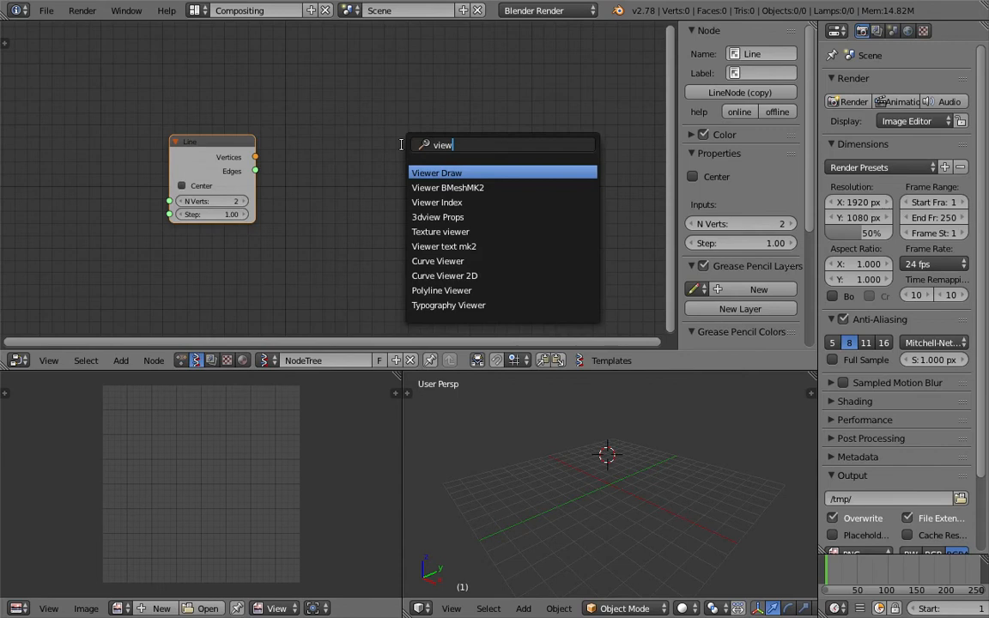
pyautogui.press('Return')
pyautogui.click(402, 131)
pyautogui.moveTo(256, 158); pyautogui.dragTo(404, 224)
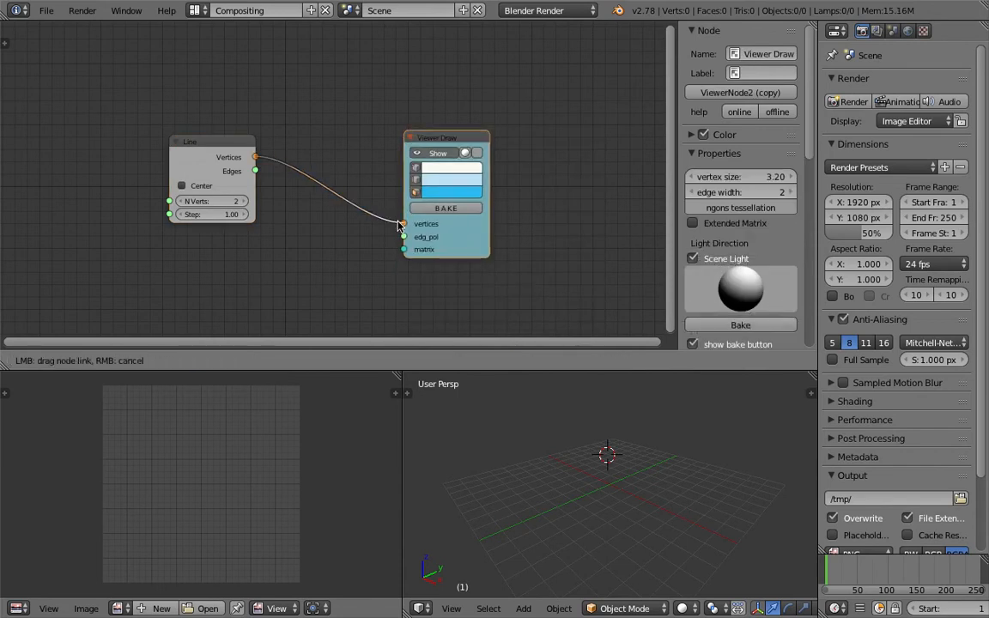
pyautogui.moveTo(485, 424); pyautogui.dragTo(629, 486, button='middle')
pyautogui.moveTo(255, 171); pyautogui.dragTo(403, 237)
# Raise the Line node's vertex count to 8 and merge the image editor area into the 3D view
pyautogui.click(243, 195)
pyautogui.click(244, 202)
pyautogui.click(244, 201)
pyautogui.click(244, 201)
pyautogui.click(243, 202)
pyautogui.click(243, 201)
pyautogui.click(244, 202)
pyautogui.moveTo(397, 374); pyautogui.dragTo(283, 386)
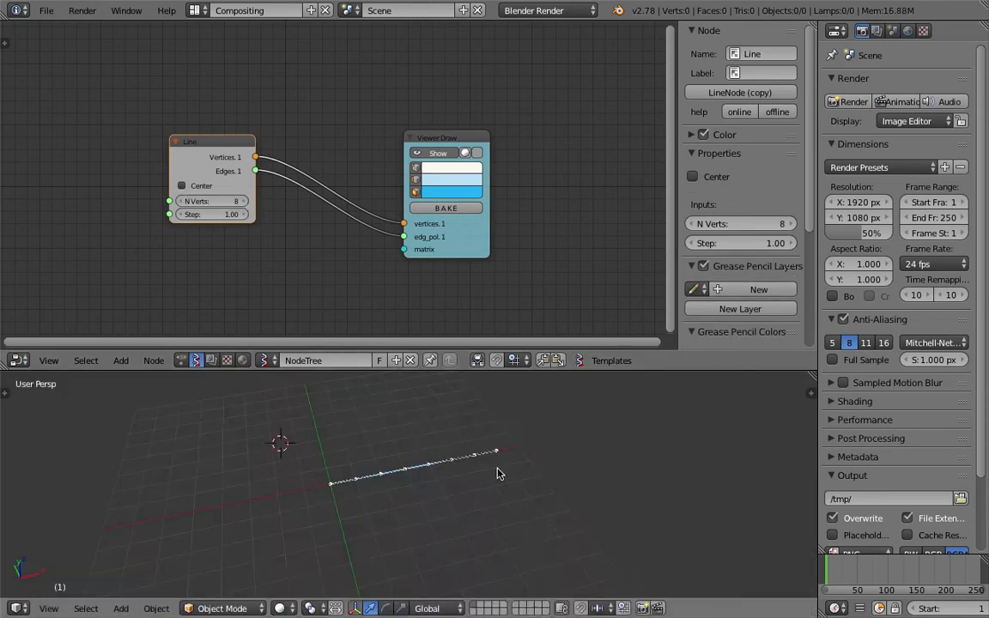
# Insert a Vector Noise MK2 node on the vertices link between the Line and Viewer Draw nodes
pyautogui.moveTo(468, 287); pyautogui.dragTo(403, 275, button='middle')
pyautogui.moveTo(405, 238); pyautogui.dragTo(405, 187)
pyautogui.hotkey('shift', 'a')
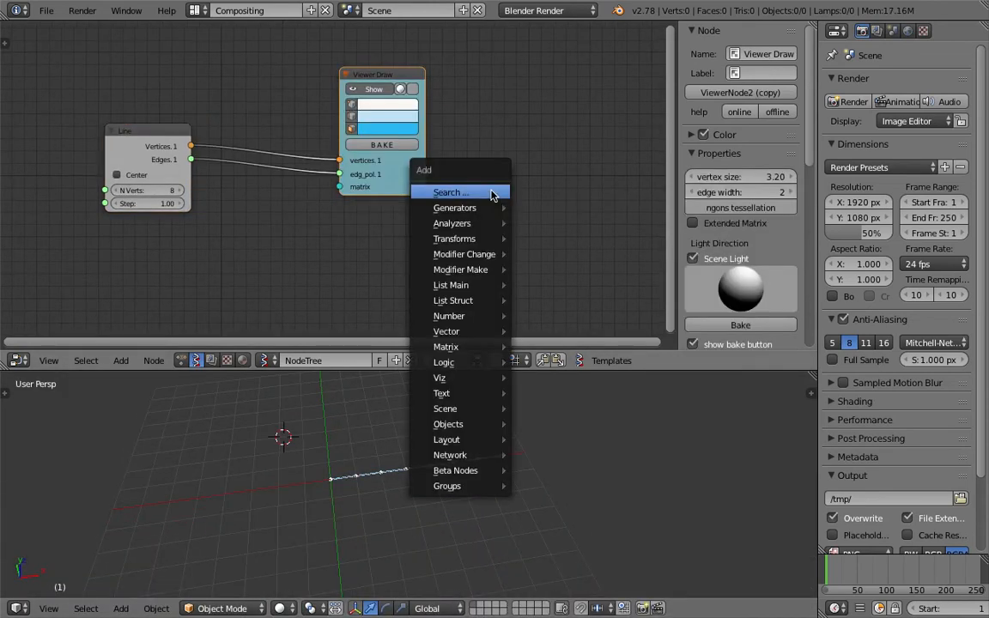
pyautogui.moveTo(514, 133); pyautogui.dragTo(530, 144, button='middle')
pyautogui.hotkey('shift', 'a')
pyautogui.click(523, 144)
pyautogui.write('noise')
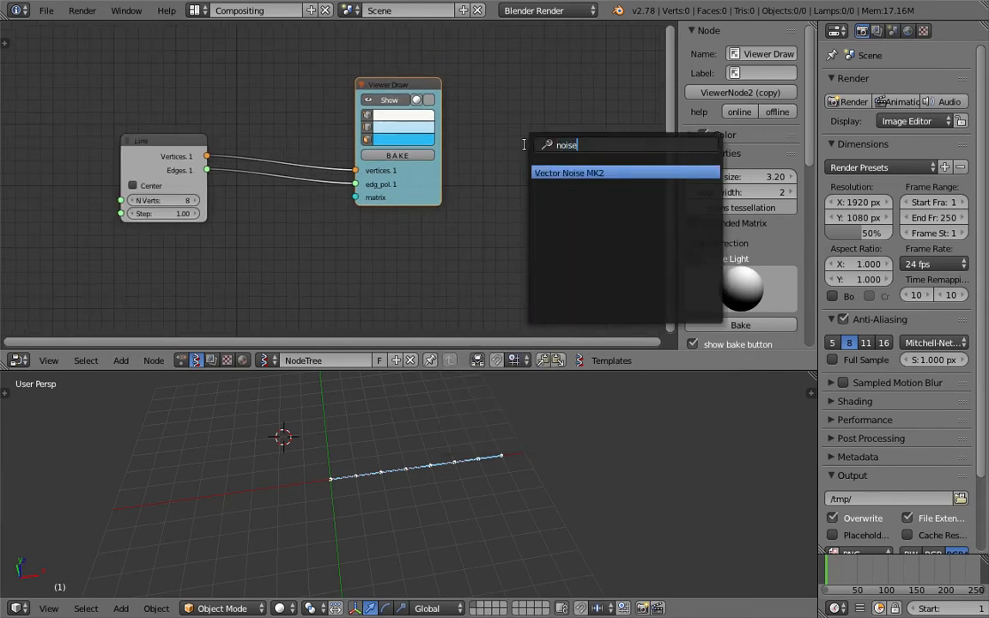
pyautogui.press('Return')
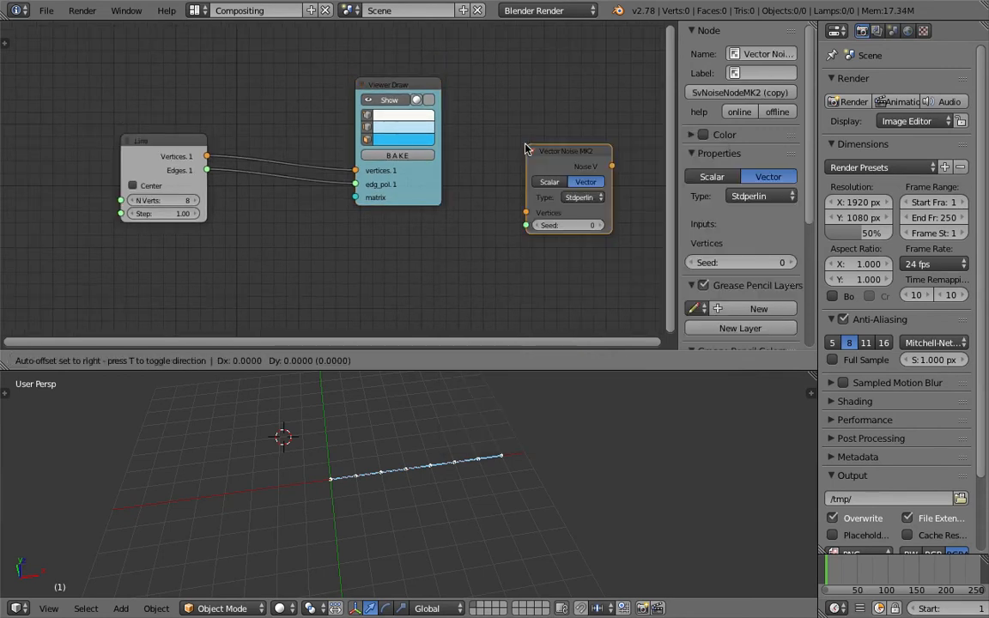
pyautogui.click(273, 94)
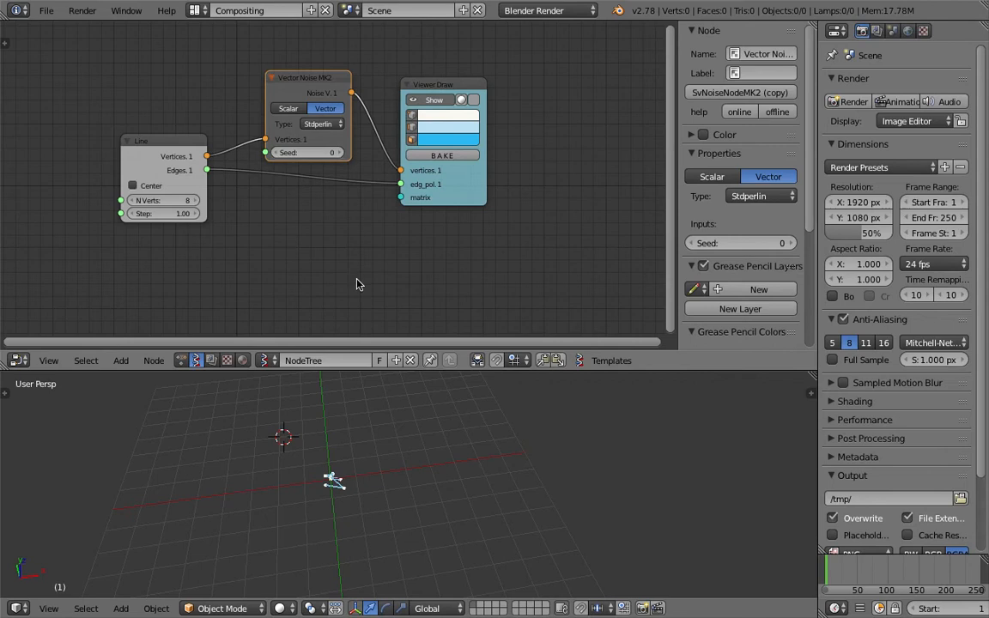
# Set the Line node to 51 vertices with a step of 0.02
pyautogui.scroll(2, 370, 399)
pyautogui.keyDown('shift'); pyautogui.moveTo(370, 398); pyautogui.dragTo(424, 415, button='middle'); pyautogui.keyUp('shift')
pyautogui.moveTo(163, 204); pyautogui.dragTo(200, 204)
pyautogui.moveTo(456, 528); pyautogui.dragTo(462, 480, button='middle')
pyautogui.scroll(3, 444, 472)
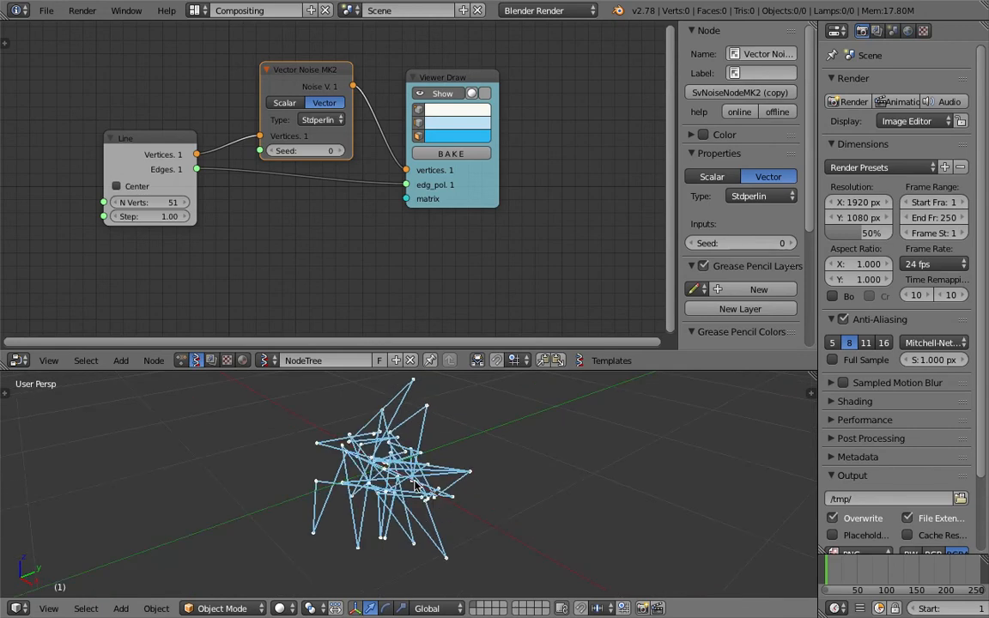
pyautogui.click(153, 216)
pyautogui.write('0.02')
pyautogui.press('Return')
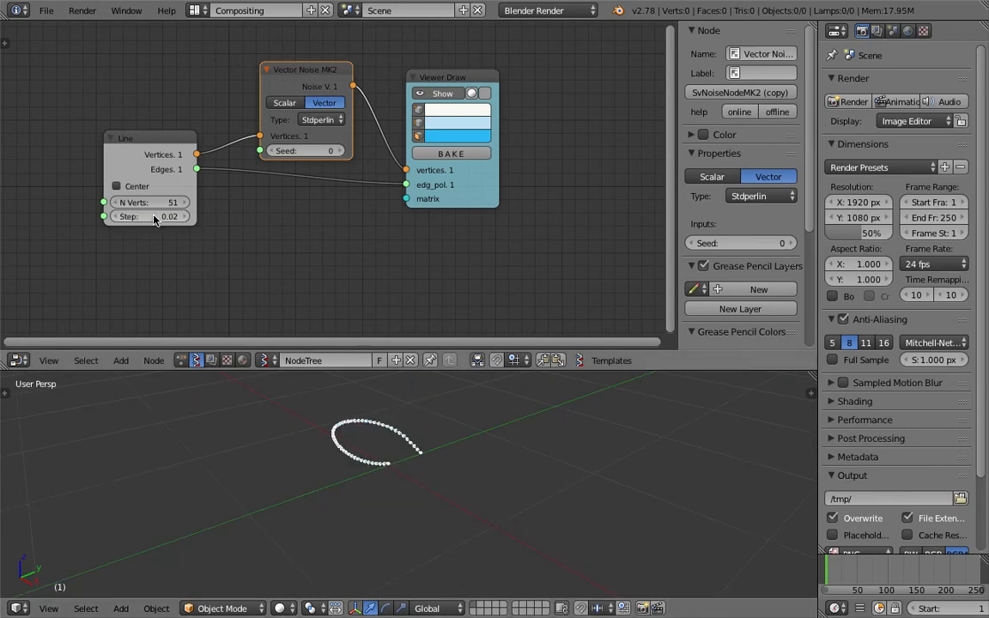
# Set the Line node's step to 0.23
pyautogui.moveTo(166, 216); pyautogui.dragTo(232, 216)
pyautogui.click(166, 218)
pyautogui.write('0.23')
pyautogui.press('Return')
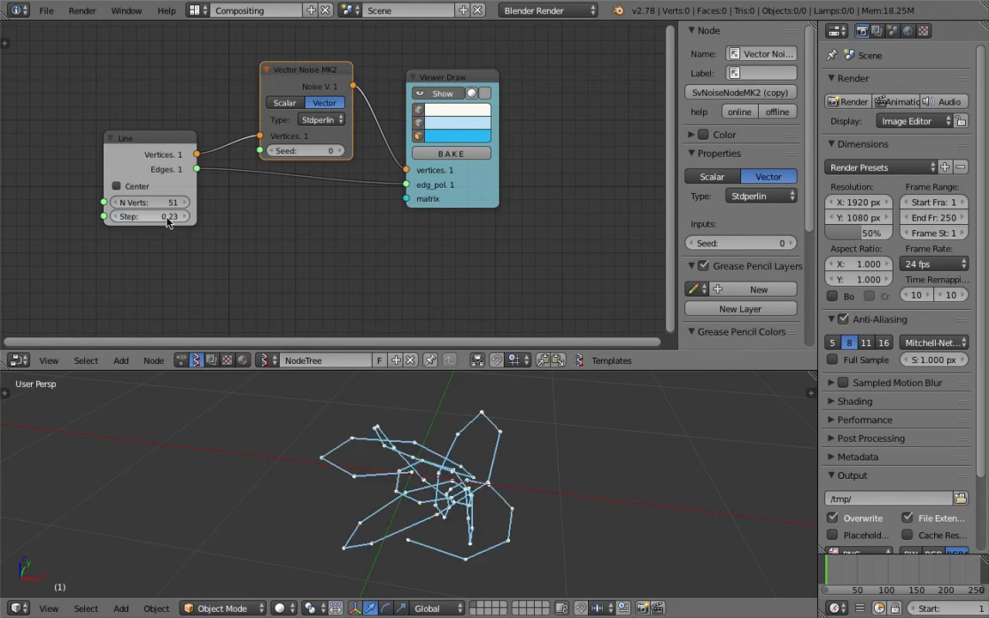
# Set the Line node to 40 vertices with a step of 0.29, and save the file
pyautogui.moveTo(167, 202)
pyautogui.mouseDown()
pyautogui.moveTo(225, 202)
pyautogui.moveTo(159, 202)
pyautogui.mouseUp()
pyautogui.click(158, 200)
pyautogui.write('40')
pyautogui.press('Return')
pyautogui.hotkey('ctrl', 's')
pyautogui.click(158, 199)
pyautogui.moveTo(158, 216); pyautogui.dragTo(173, 216)
pyautogui.moveTo(456, 452); pyautogui.dragTo(424, 424, button='middle')
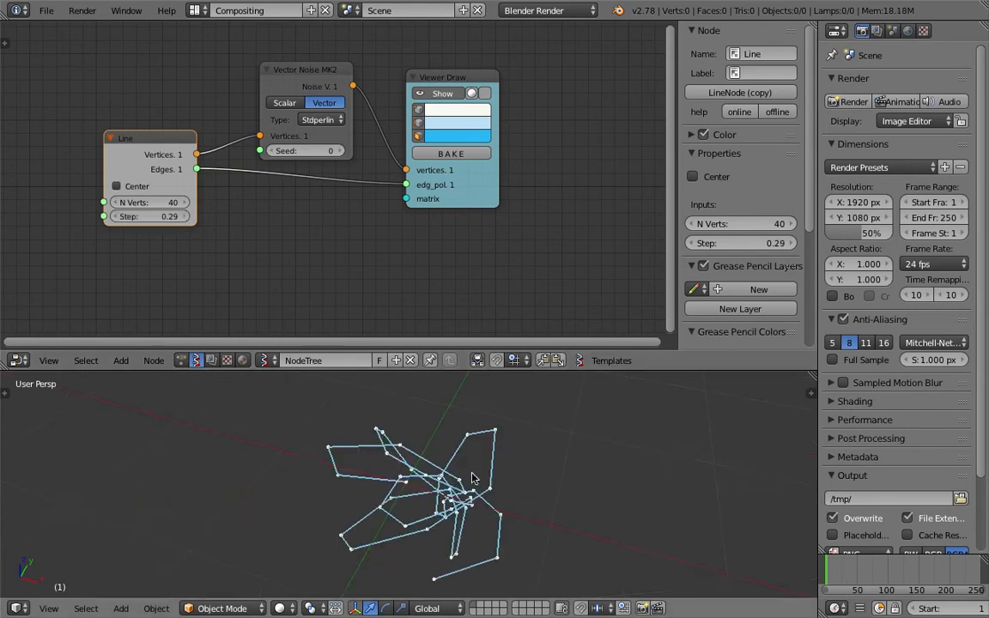
# Reposition the Viewer Draw node, set the Vector Noise seed to 54, and save over the existing file
pyautogui.moveTo(436, 295); pyautogui.dragTo(362, 263, button='middle')
pyautogui.moveTo(408, 166); pyautogui.dragTo(444, 155)
pyautogui.moveTo(239, 122); pyautogui.dragTo(285, 122)
pyautogui.moveTo(490, 496); pyautogui.dragTo(500, 503, button='middle')
pyautogui.hotkey('ctrl', 's')
pyautogui.press('Return')
# Add a Skin Mesher mk1b node, feed it the noise vertices and line edges, and generate its mesh with Live
pyautogui.moveTo(418, 208); pyautogui.dragTo(406, 208, button='middle')
pyautogui.hotkey('shift', 'a')
pyautogui.click(403, 204)
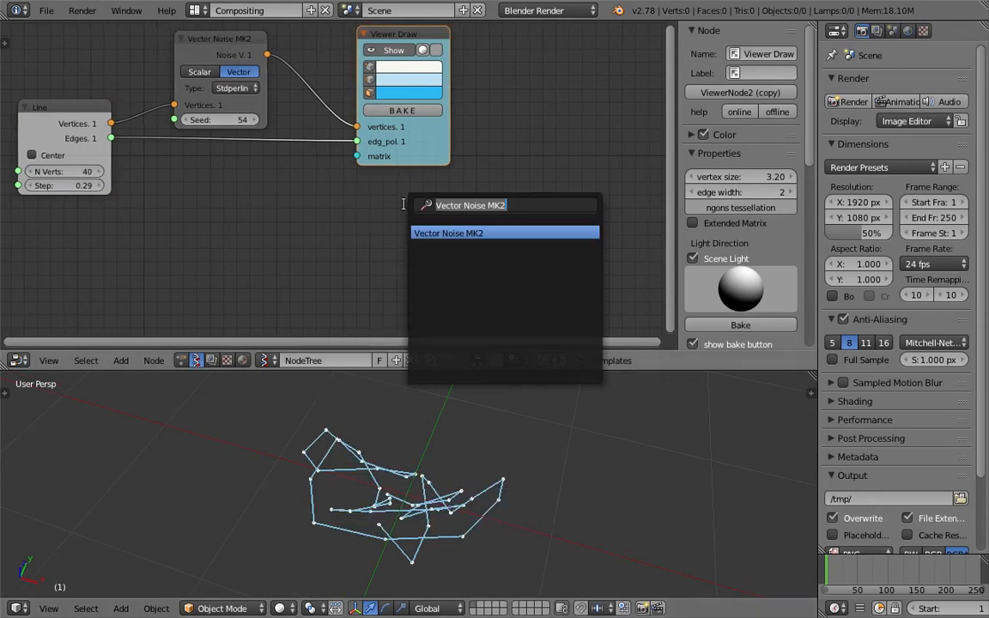
pyautogui.write('skin')
pyautogui.press('Return')
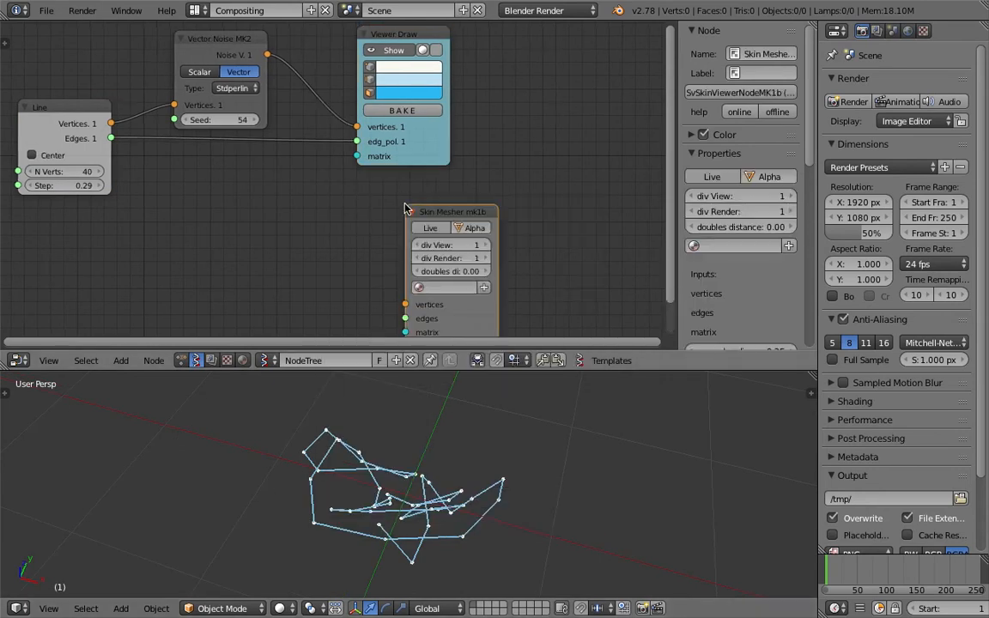
pyautogui.click(420, 202)
pyautogui.scroll(-1, 420, 202)
pyautogui.moveTo(285, 61); pyautogui.dragTo(446, 258)
pyautogui.moveTo(153, 132); pyautogui.dragTo(447, 270)
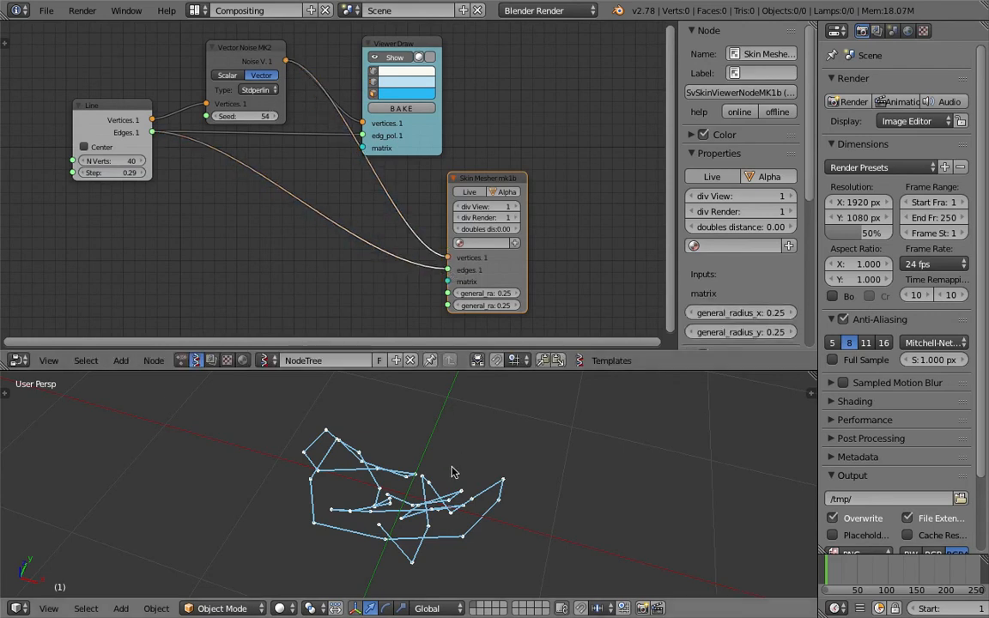
pyautogui.moveTo(452, 472); pyautogui.dragTo(493, 281, button='middle')
pyautogui.click(479, 192)
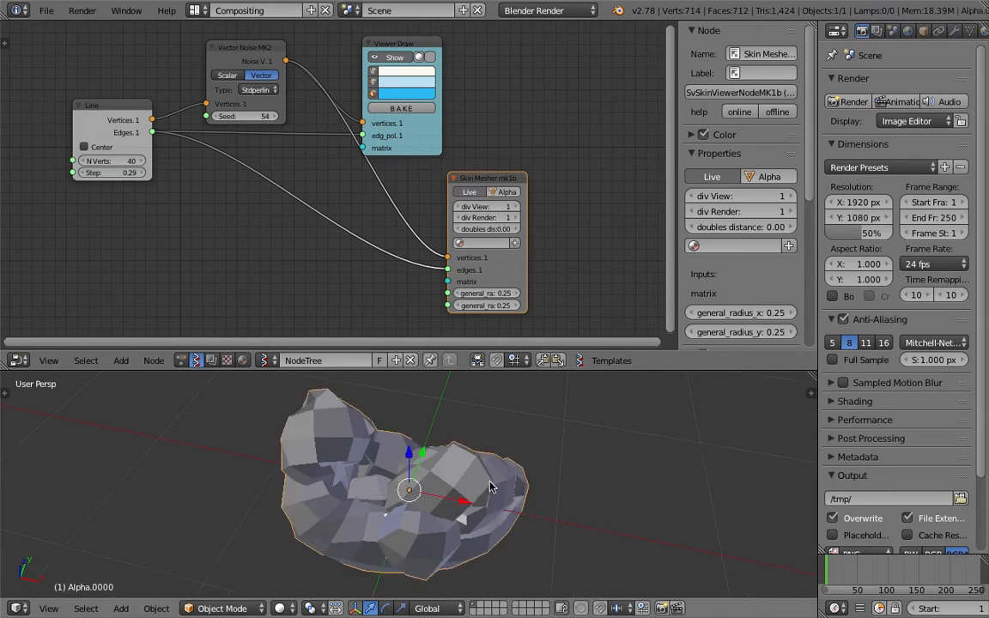
# Set both general radius values of the Skin Mesher to 0.10 and save the file
pyautogui.moveTo(492, 297); pyautogui.dragTo(480, 281, button='middle')
pyautogui.write('0.2')
pyautogui.moveTo(487, 275); pyautogui.dragTo(485, 286)
pyautogui.press('Return')
pyautogui.write('0.1')
pyautogui.press('Return')
pyautogui.hotkey('ctrl', 's')
# Bring up the skinned object's material settings and enable Ambient Occlusion in the 3D view's shading
pyautogui.moveTo(546, 409); pyautogui.dragTo(534, 506, button='middle')
pyautogui.click(545, 435)
pyautogui.scroll(-1, 954, 31)
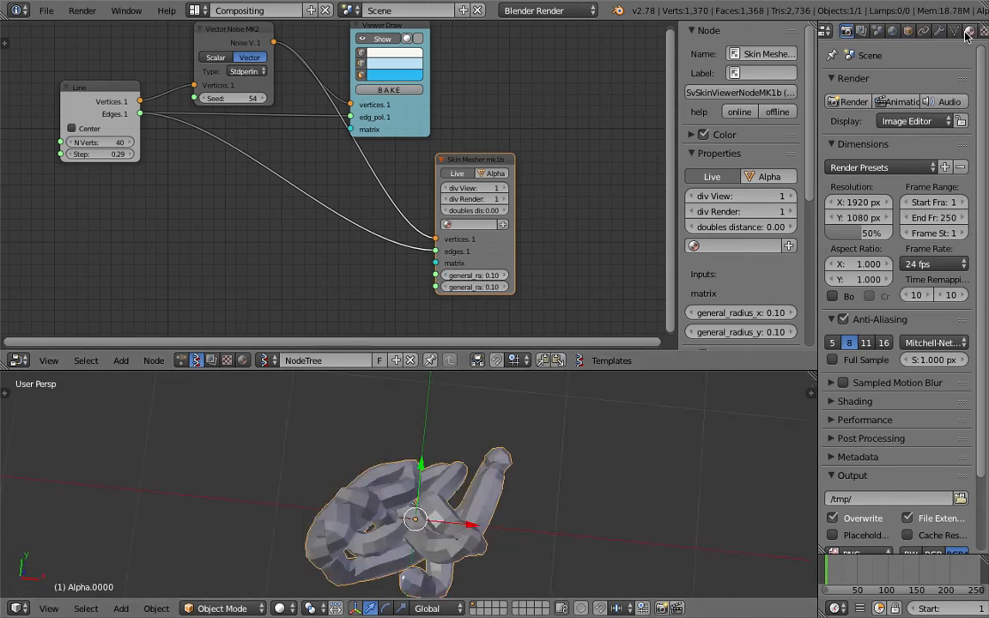
pyautogui.click(967, 30)
pyautogui.press('n')
pyautogui.scroll(-10, 740, 480)
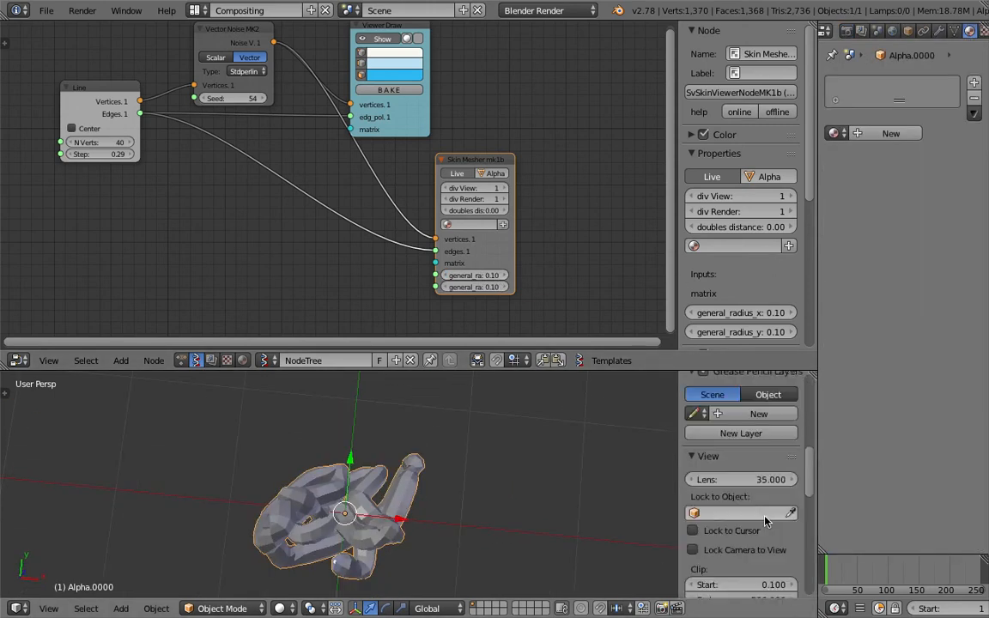
pyautogui.click(692, 538)
# Spread the Line, Viewer Draw and Skin Mesher nodes apart to make room around the Vector Noise node
pyautogui.moveTo(515, 532); pyautogui.dragTo(455, 490, button='middle')
pyautogui.moveTo(294, 190); pyautogui.dragTo(297, 220, button='middle')
pyautogui.moveTo(426, 157); pyautogui.dragTo(469, 136)
pyautogui.moveTo(494, 194); pyautogui.dragTo(547, 188)
pyautogui.moveTo(137, 127); pyautogui.dragTo(68, 148)
pyautogui.moveTo(112, 142); pyautogui.dragTo(199, 141, button='middle')
pyautogui.moveTo(120, 136); pyautogui.dragTo(86, 136)
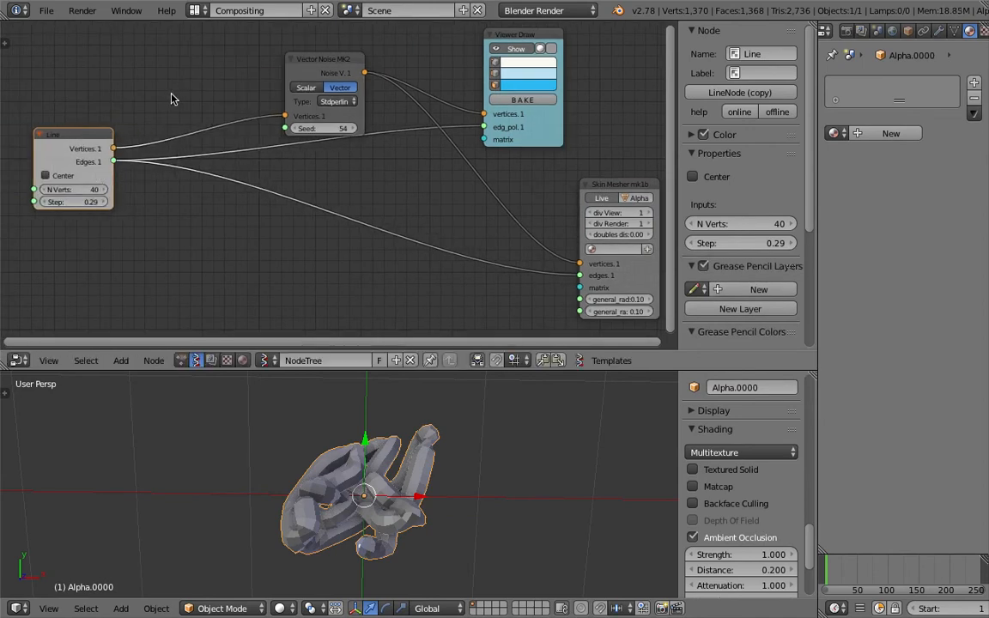
# Insert a vector math node between Line and Vector Noise, set to Multiply Scalar with an amount of 1.21
pyautogui.press('space')
pyautogui.write('vector m')
pyautogui.press('Down')
pyautogui.press('Return')
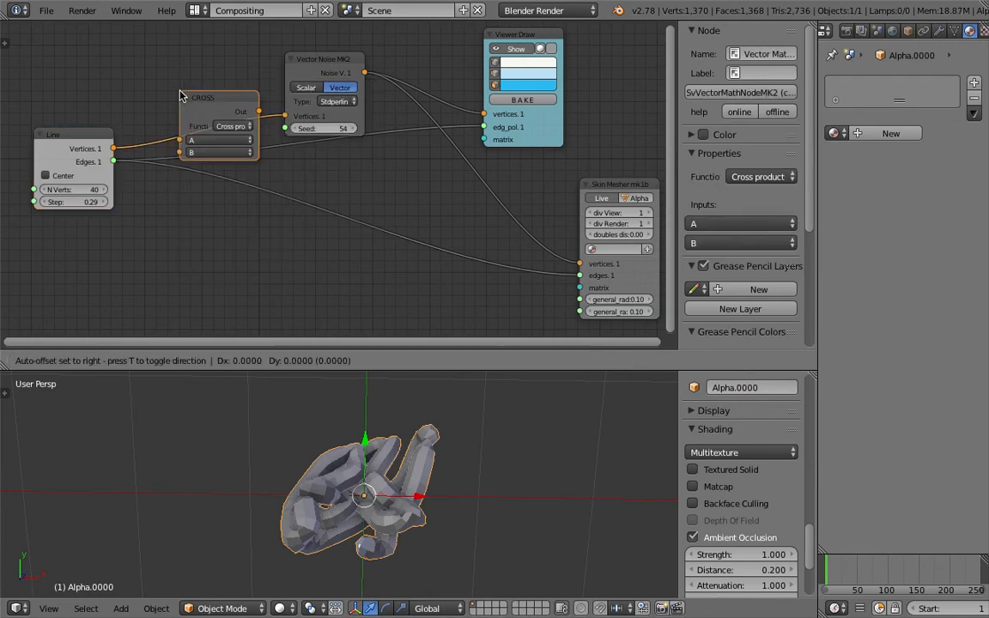
pyautogui.click(163, 96)
pyautogui.click(210, 126)
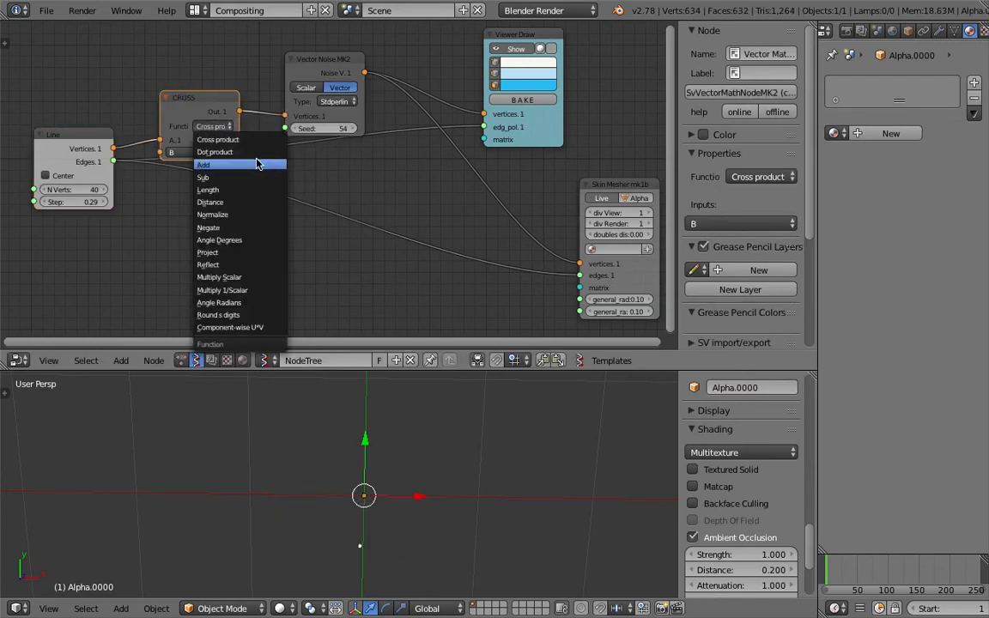
pyautogui.click(253, 162)
pyautogui.click(212, 127)
pyautogui.click(241, 249)
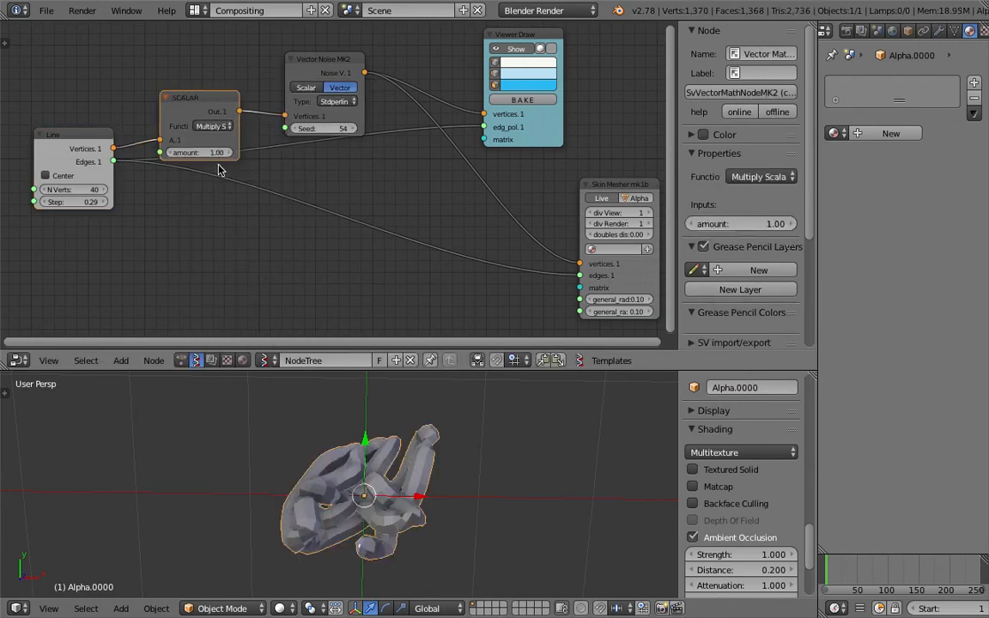
pyautogui.moveTo(738, 223)
pyautogui.mouseDown()
pyautogui.moveTo(776, 223)
pyautogui.moveTo(745, 223)
pyautogui.mouseUp()
# Place a copy of the scalar multiply node between Vector Noise and Viewer Draw, with an amount of 2.77
pyautogui.moveTo(520, 110); pyautogui.dragTo(476, 134, button='middle')
pyautogui.moveTo(507, 146); pyautogui.dragTo(600, 151)
pyautogui.click(171, 128)
pyautogui.hotkey('shift', 'd')
pyautogui.click(436, 82)
pyautogui.moveTo(421, 130); pyautogui.dragTo(480, 130)
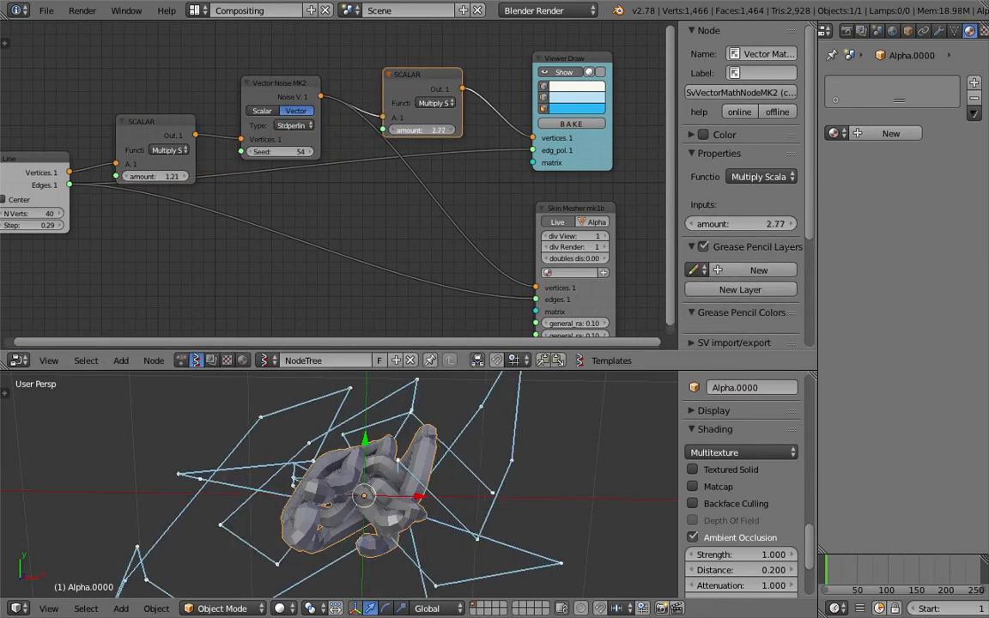
# Connect the second scalar node's output to the Skin Mesher's vertices and save the file
pyautogui.scroll(-1, 442, 169)
pyautogui.scroll(-1, 442, 169)
pyautogui.moveTo(442, 87); pyautogui.dragTo(506, 256)
pyautogui.scroll(-3, 444, 473)
pyautogui.hotkey('ctrl', 's')
# Enlarge the 3D view upward and hide its properties sidebar to inspect the worm mesh
pyautogui.click(445, 460)
pyautogui.moveTo(446, 459); pyautogui.dragTo(235, 491, button='middle')
pyautogui.moveTo(356, 371); pyautogui.dragTo(360, 195)
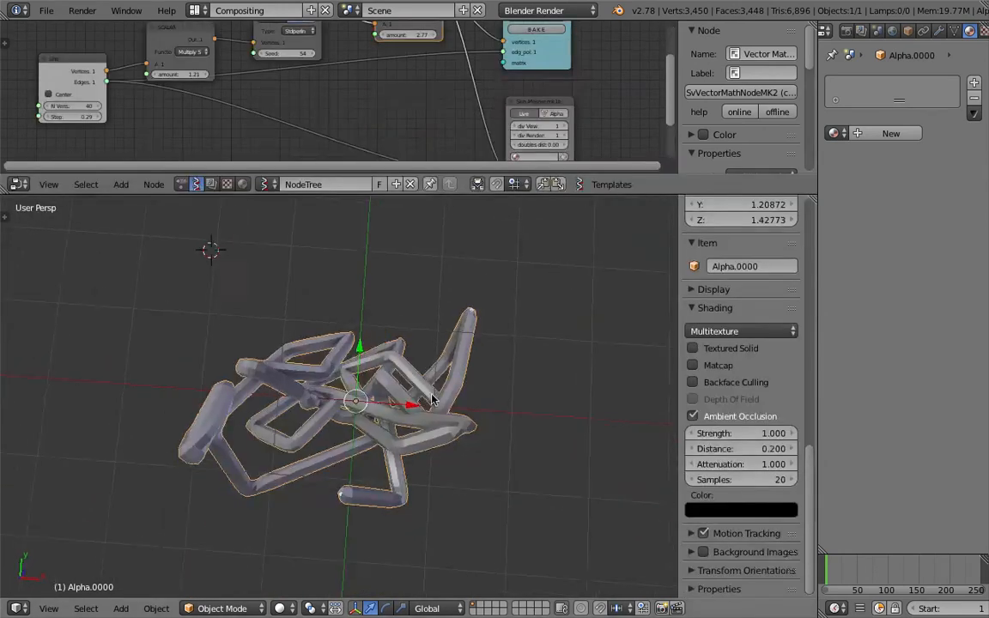
pyautogui.moveTo(676, 287); pyautogui.dragTo(856, 292)
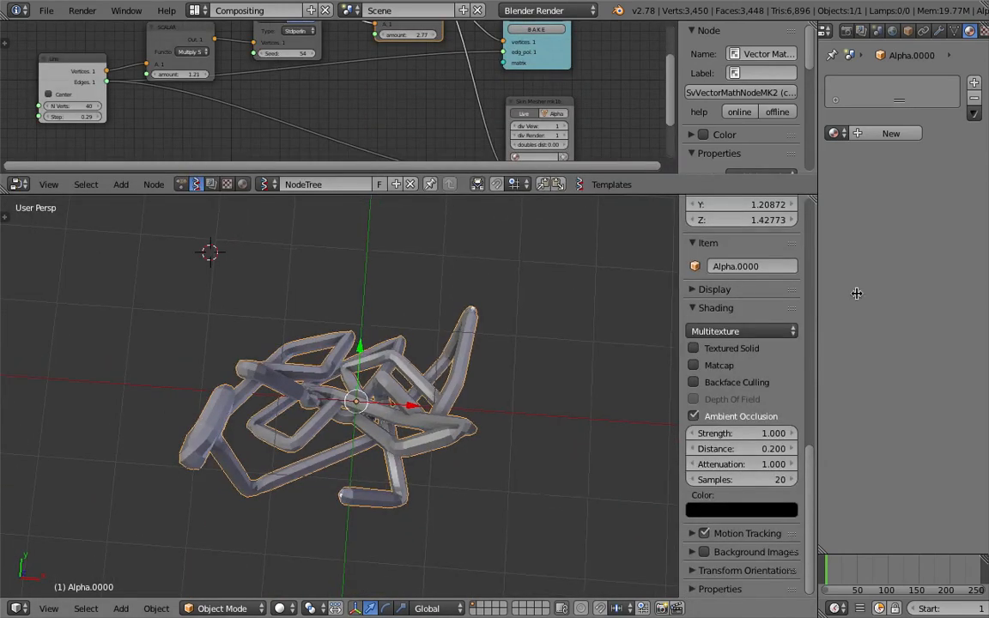
pyautogui.scroll(-4, 549, 361)
pyautogui.moveTo(382, 404); pyautogui.dragTo(398, 413, button='middle')
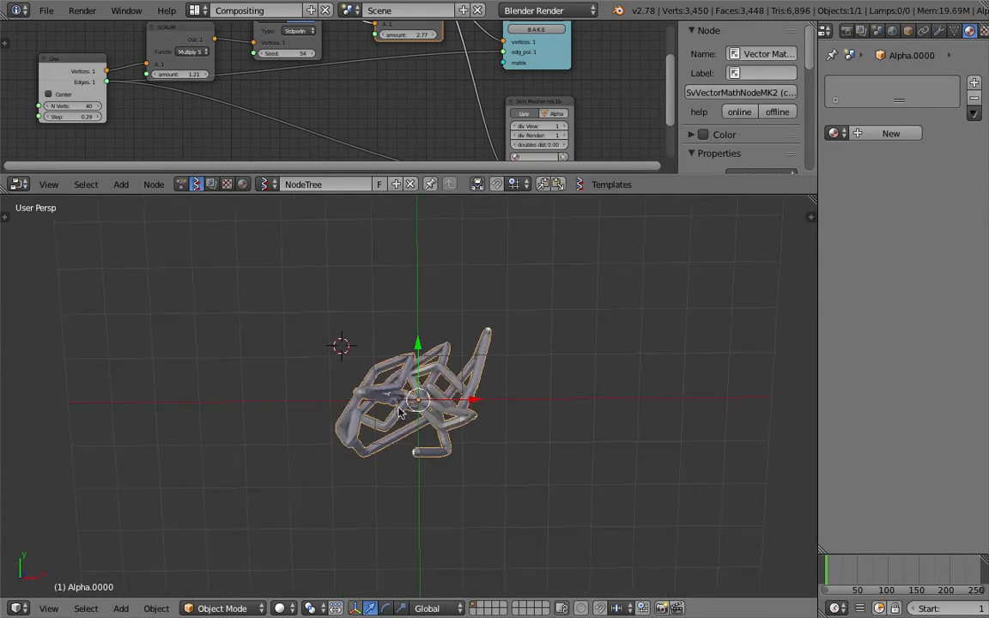
# Show the Seamless add-on's tools in the 3D view and widen the tool shelf
pyautogui.click(7, 216)
pyautogui.moveTo(170, 287); pyautogui.dragTo(240, 353, button='middle')
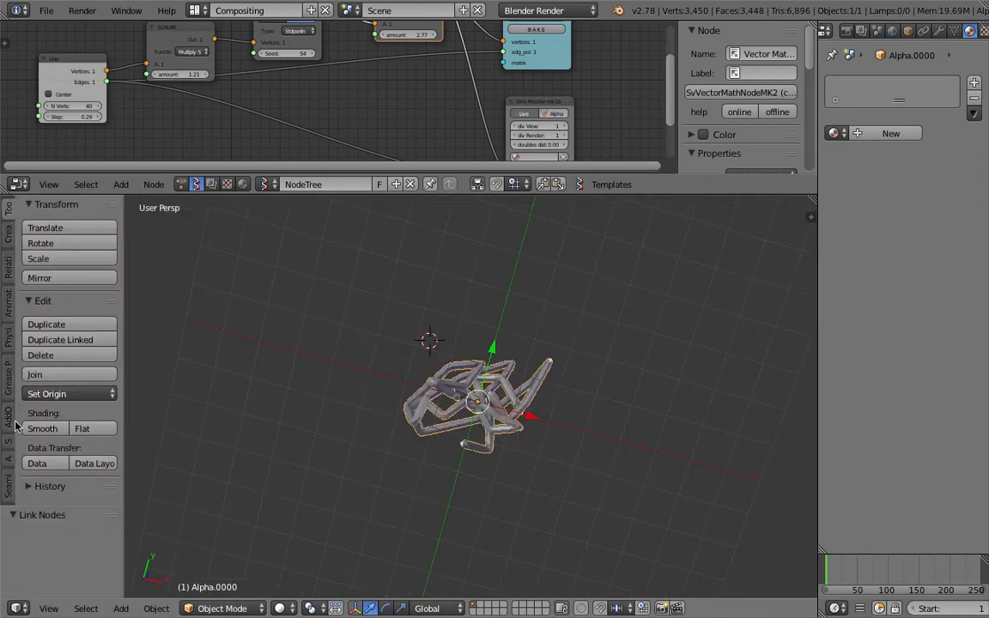
pyautogui.click(10, 484)
pyautogui.moveTo(124, 329); pyautogui.dragTo(206, 329)
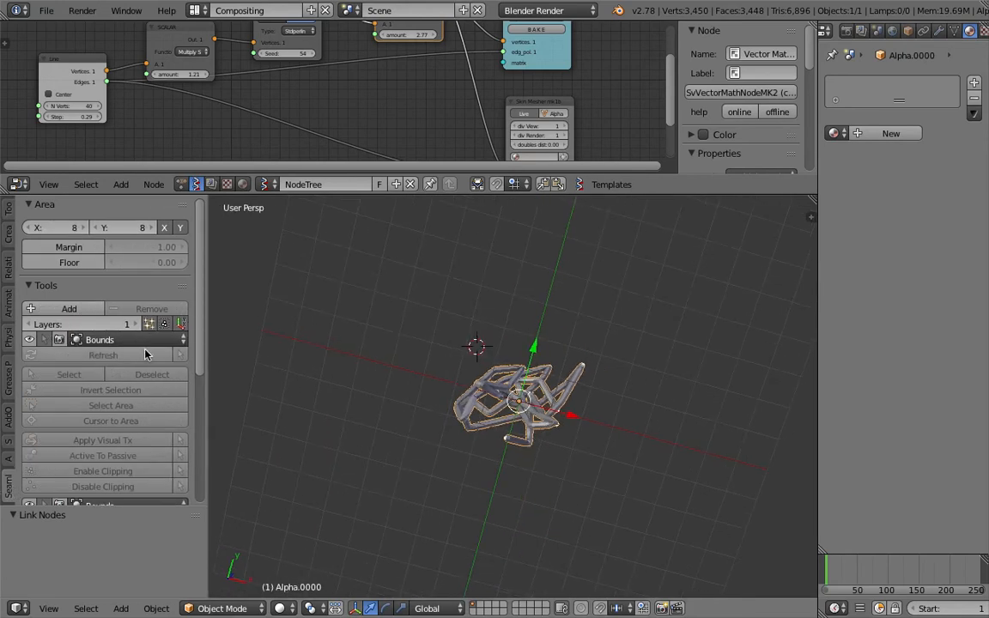
# Enable the Margin and Floor options for the 8 by 8 seamless area and inspect the scene around the mesh
pyautogui.click(78, 249)
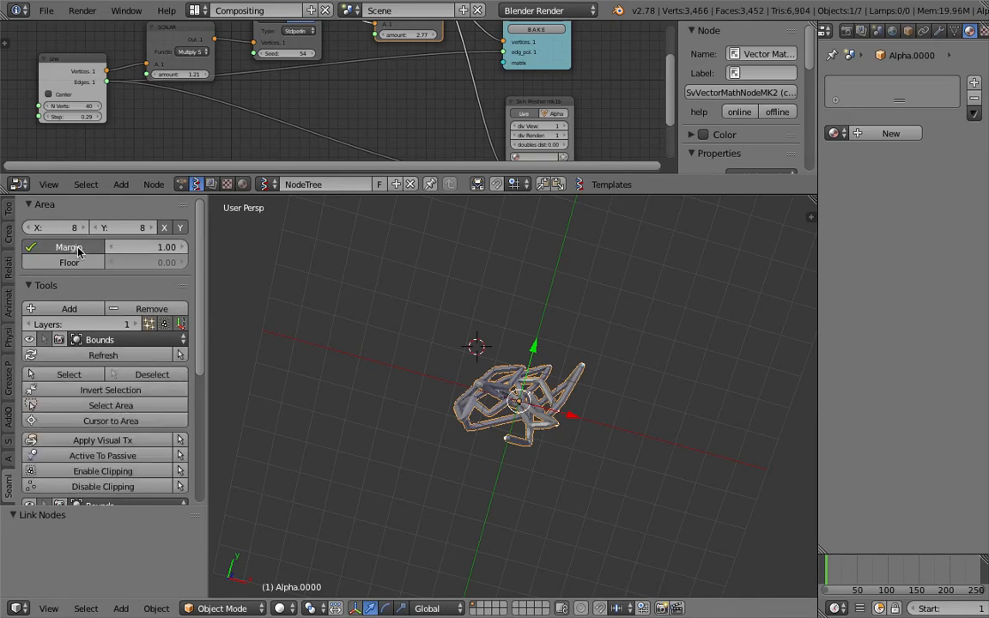
pyautogui.click(80, 262)
pyautogui.moveTo(453, 434); pyautogui.dragTo(454, 336, button='middle')
pyautogui.press('z')
pyautogui.press('z')
pyautogui.scroll(3, 536, 406)
pyautogui.moveTo(617, 452); pyautogui.dragTo(481, 377, button='middle')
pyautogui.scroll(5, 481, 378)
pyautogui.scroll(-5, 481, 378)
pyautogui.moveTo(530, 404); pyautogui.dragTo(486, 328, button='middle')
# Add the selected worm mesh to the seamless tiling setup
pyautogui.click(86, 310)
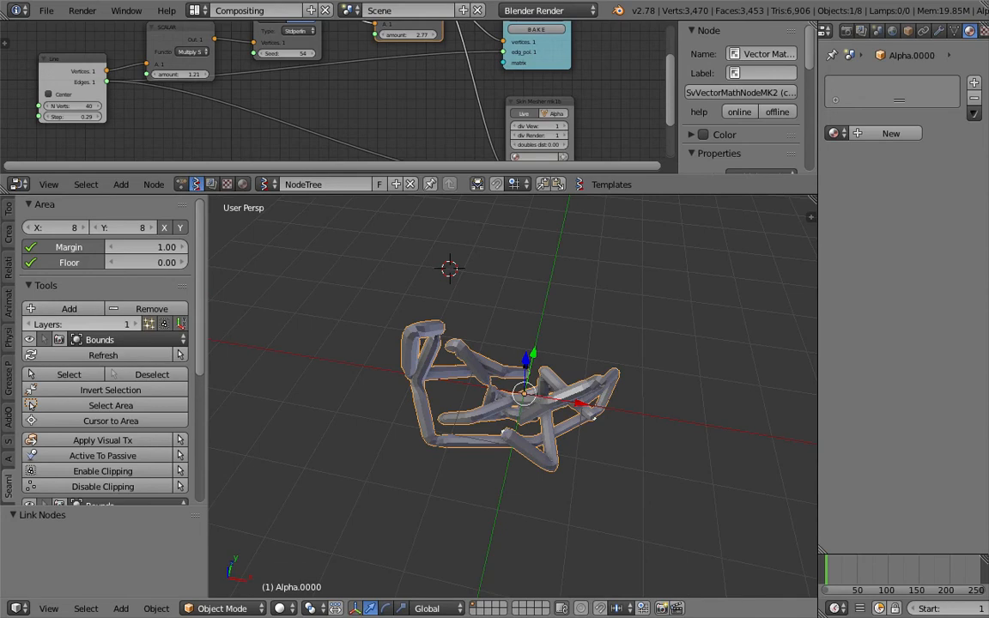
pyautogui.click(69, 309)
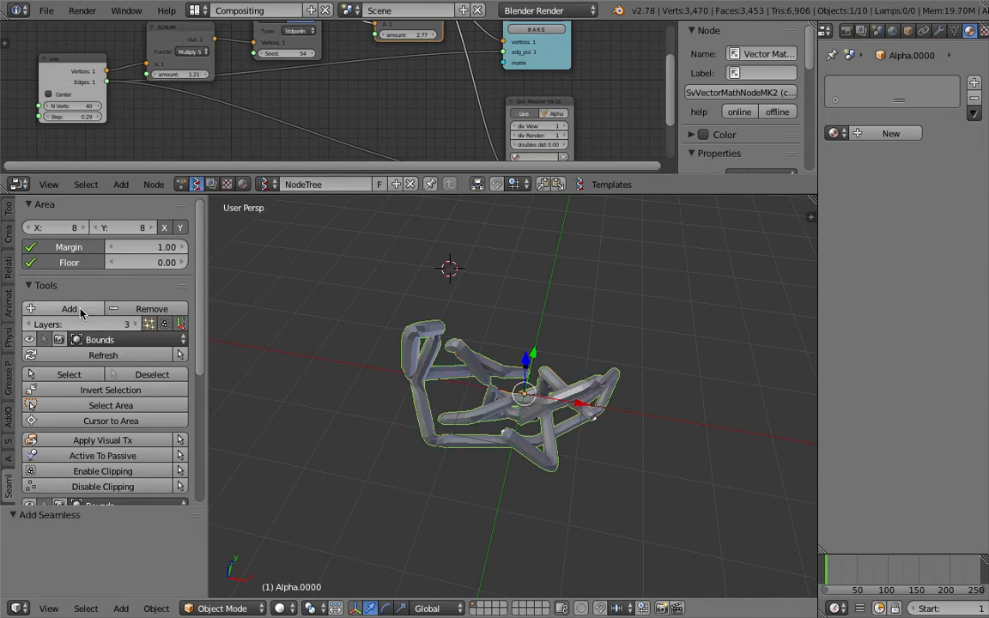
pyautogui.moveTo(367, 337); pyautogui.dragTo(421, 240, button='middle')
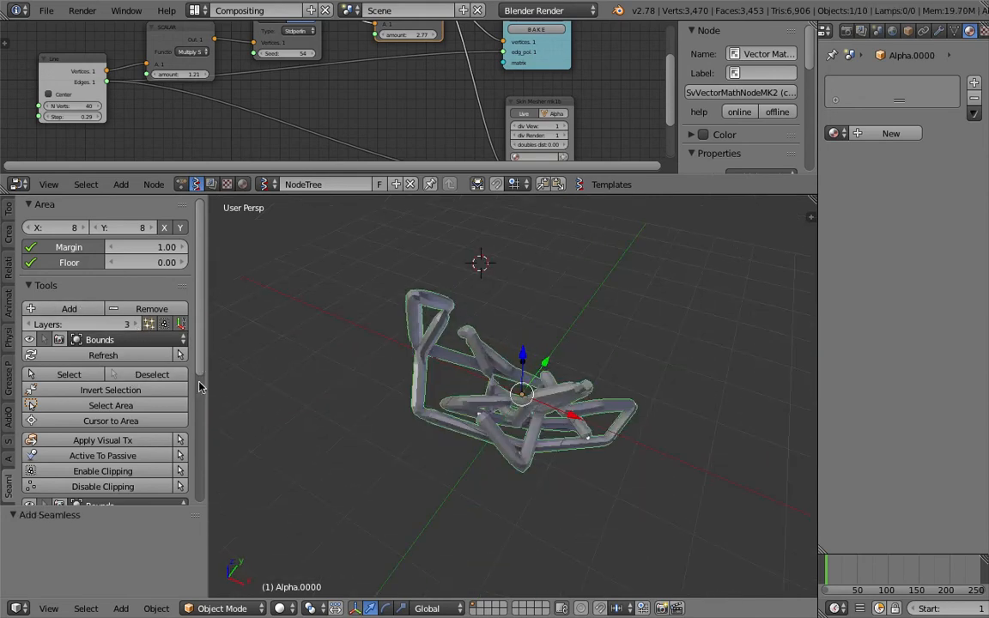
# Widen the tool shelf and create a seamless camera for the tile area
pyautogui.moveTo(209, 332); pyautogui.dragTo(266, 332)
pyautogui.moveTo(270, 311); pyautogui.dragTo(339, 464, button='middle')
pyautogui.scroll(-1, 142, 465)
pyautogui.scroll(-6, 141, 464)
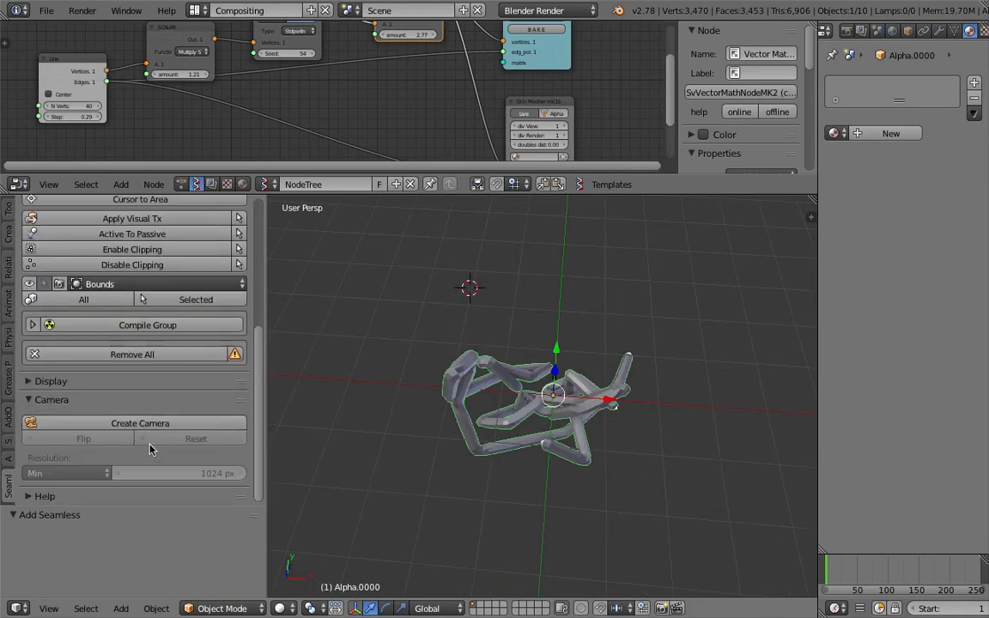
pyautogui.click(156, 422)
# Show the worm mesh from the top, then switch the view to look through the seamless camera
pyautogui.click(48, 608)
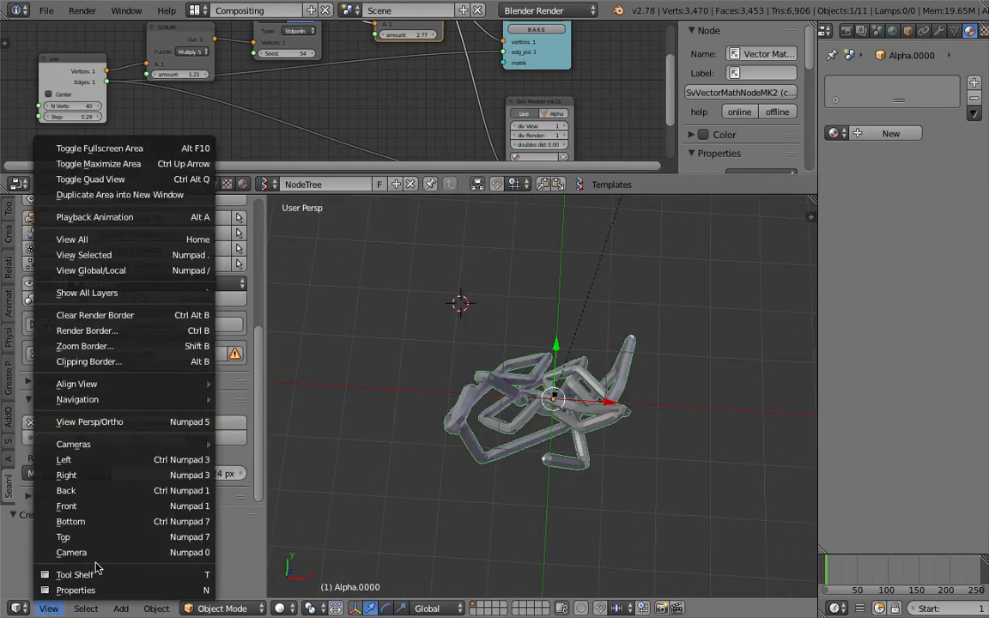
pyautogui.click(111, 537)
pyautogui.scroll(5, 612, 418)
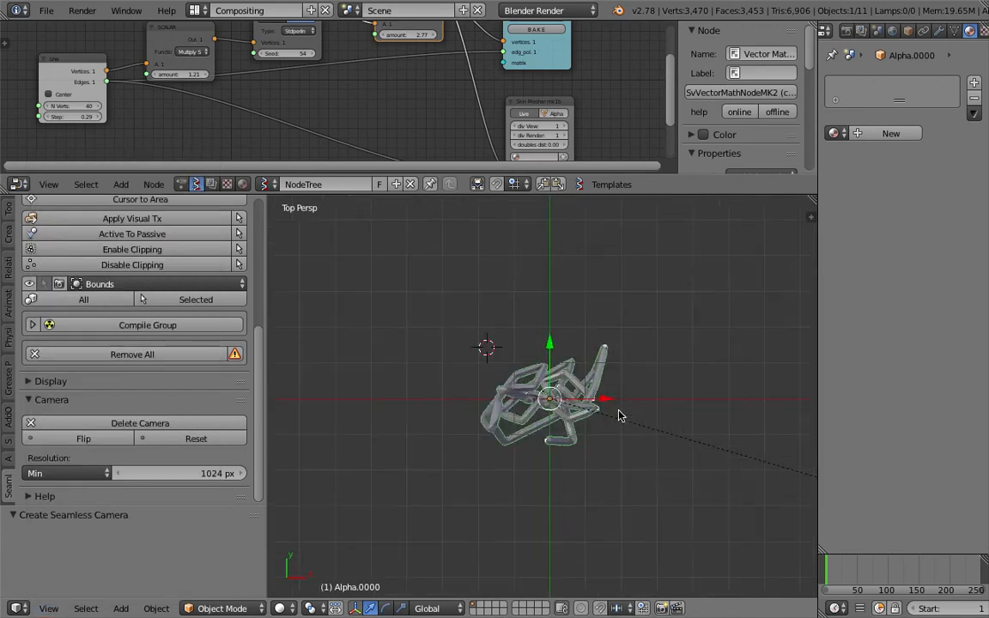
pyautogui.click(49, 608)
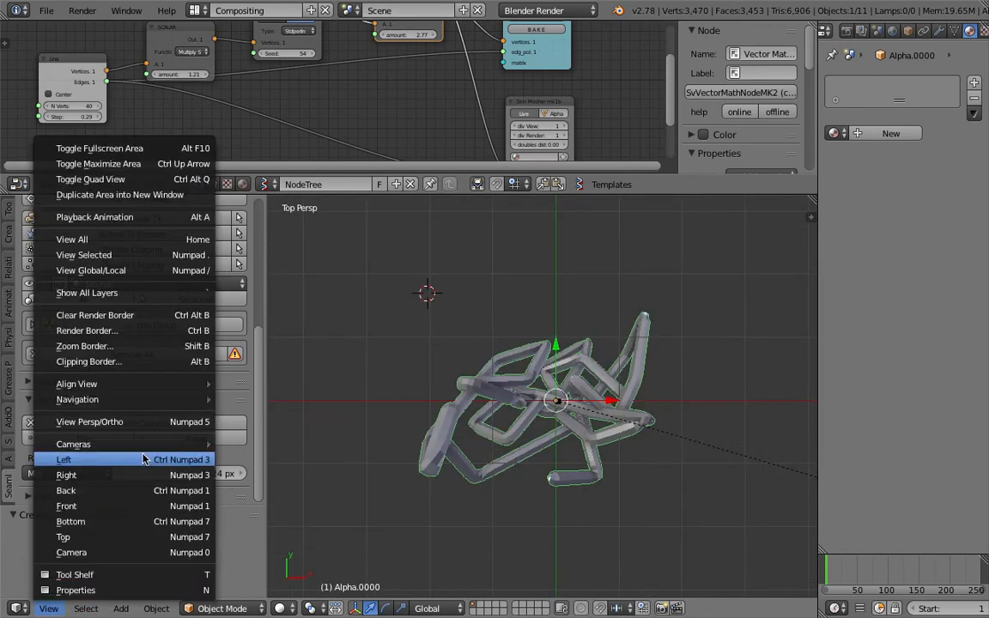
pyautogui.moveTo(129, 444)
pyautogui.click(249, 459)
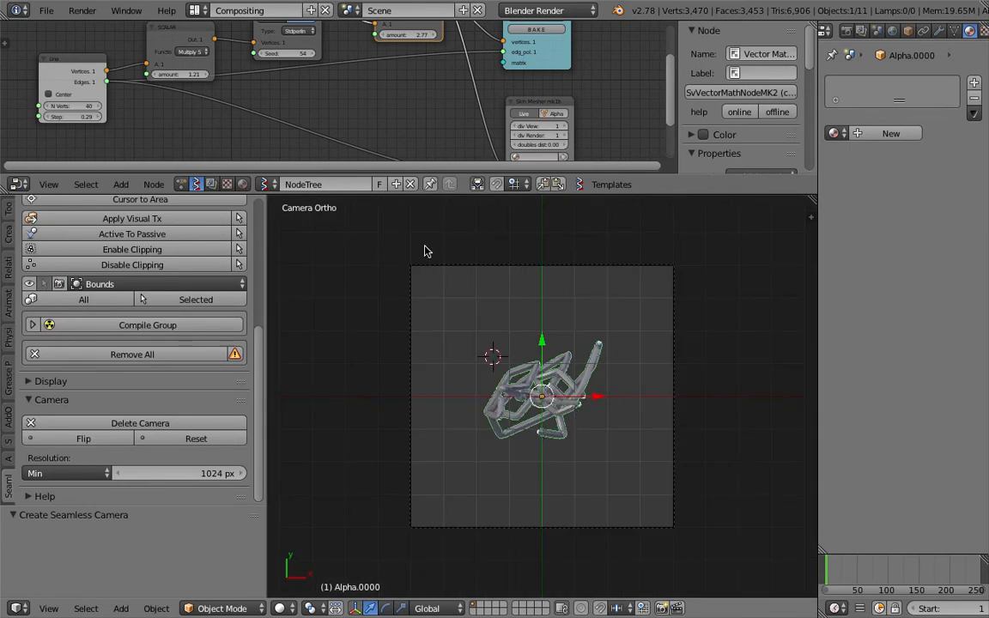
# Raise the scalar multiply amount after the noise node to 9.76 and set the Line node's Step to 0.2
pyautogui.scroll(-2, 343, 89)
pyautogui.moveTo(363, 67); pyautogui.dragTo(448, 191)
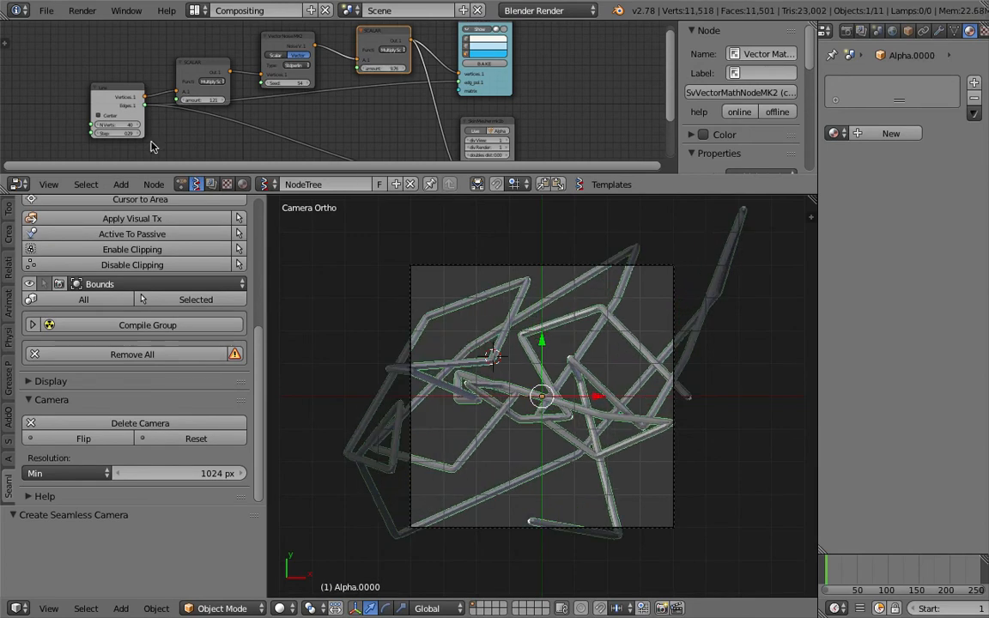
pyautogui.scroll(2, 108, 142)
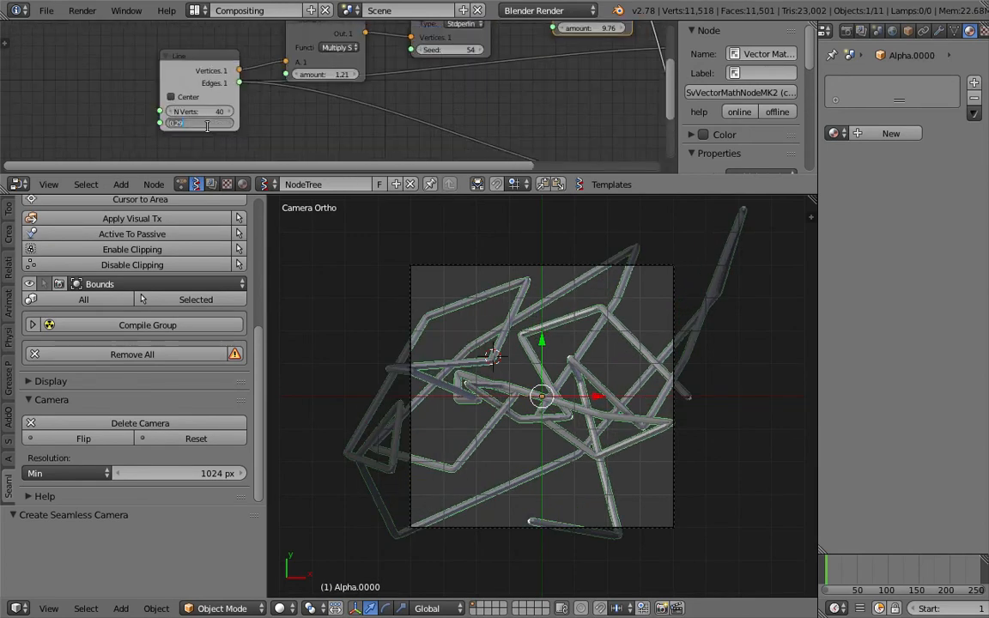
pyautogui.write('0.2')
pyautogui.press('Return')
# Raise the Line node's vertex count to 82 and set the scalar multiply amount before the noise node to 0.5
pyautogui.moveTo(231, 114); pyautogui.dragTo(288, 114)
pyautogui.moveTo(232, 114); pyautogui.dragTo(180, 138, button='middle')
pyautogui.write('1')
pyautogui.press('Return')
pyautogui.click(287, 100)
pyautogui.write('.5')
pyautogui.press('Return')
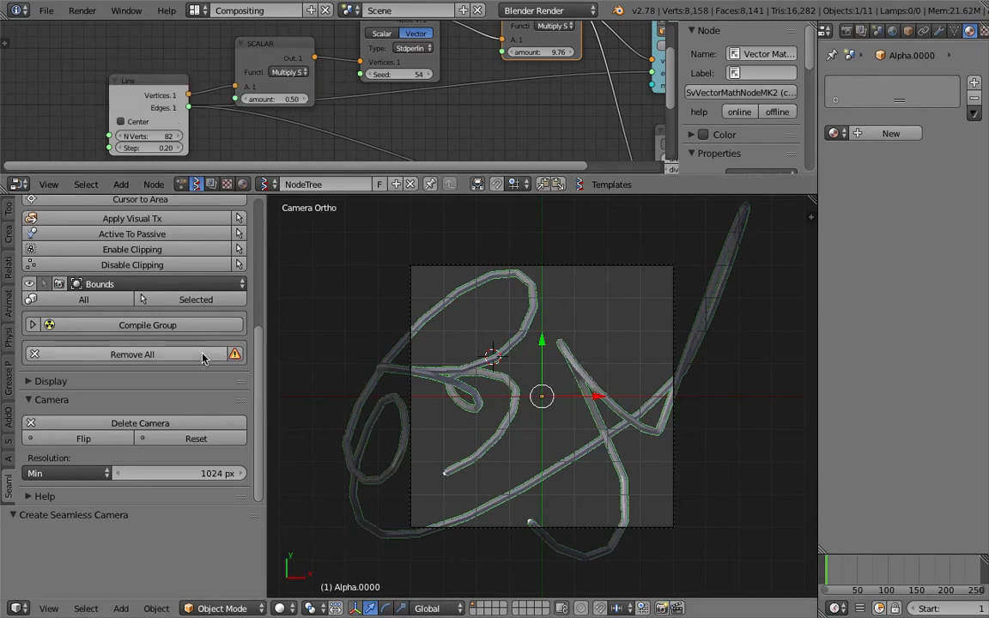
# Apply the visual transform to the seamless objects and expand the Seamless display options
pyautogui.scroll(3, 203, 358)
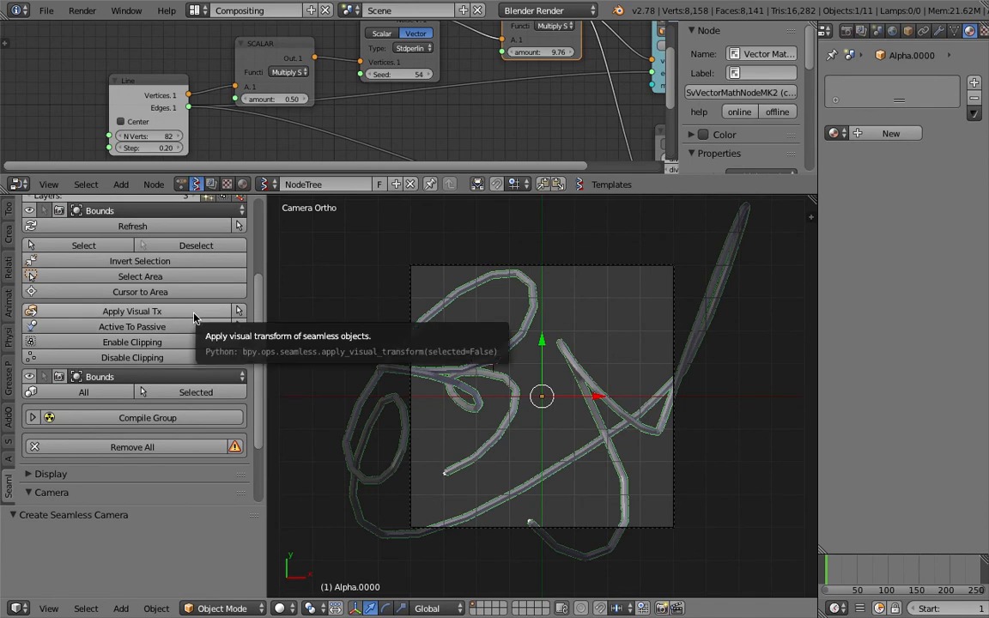
pyautogui.click(194, 319)
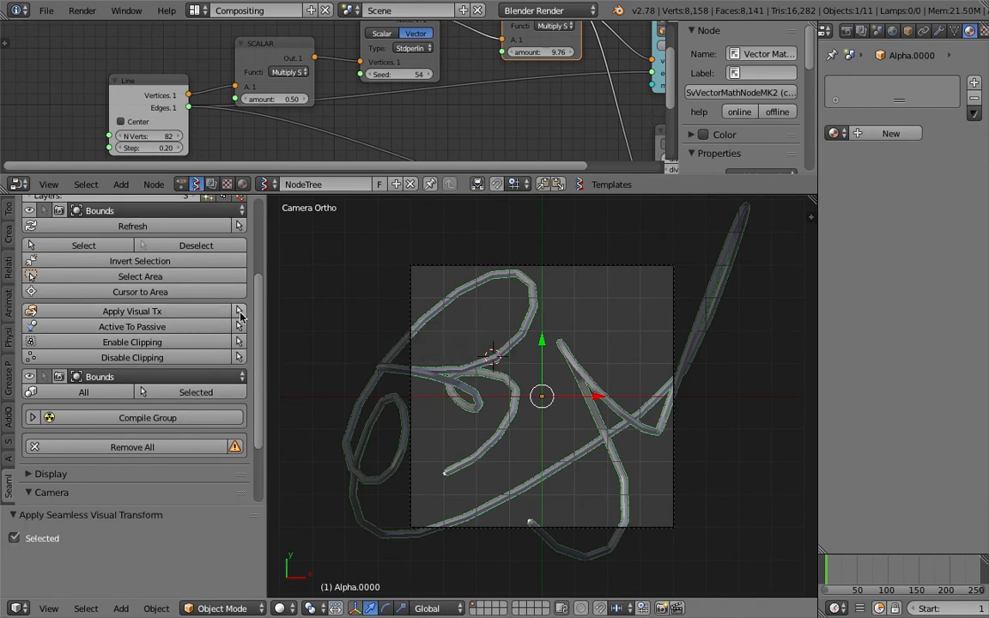
pyautogui.scroll(2, 186, 340)
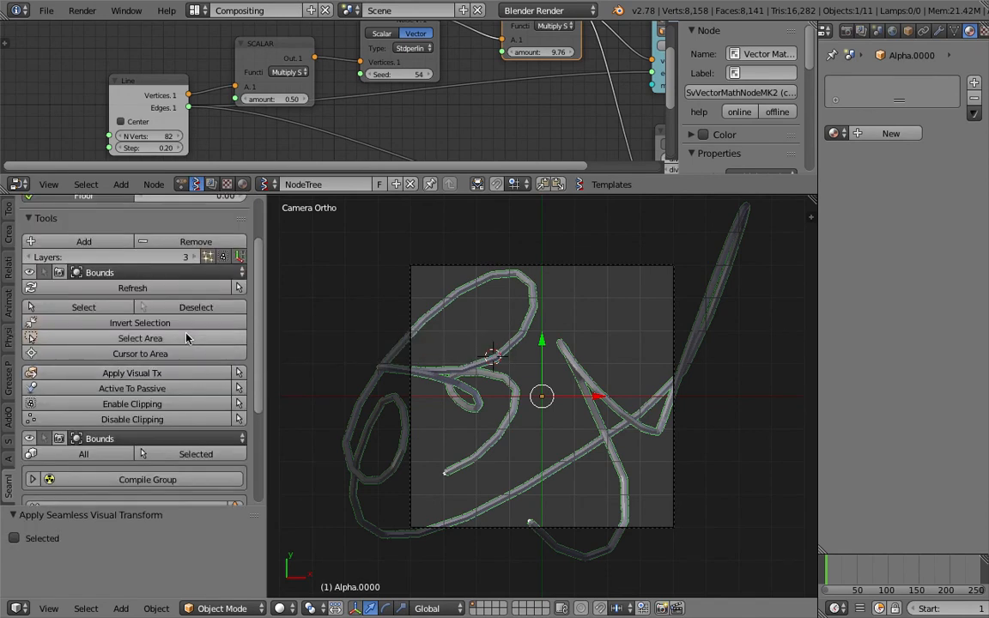
pyautogui.scroll(-5, 205, 345)
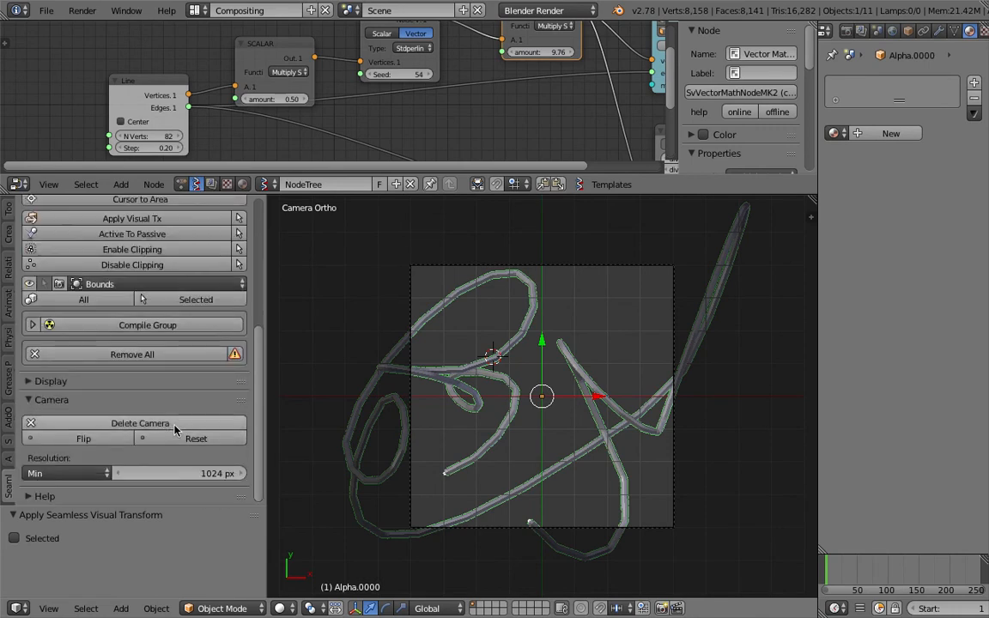
pyautogui.click(53, 381)
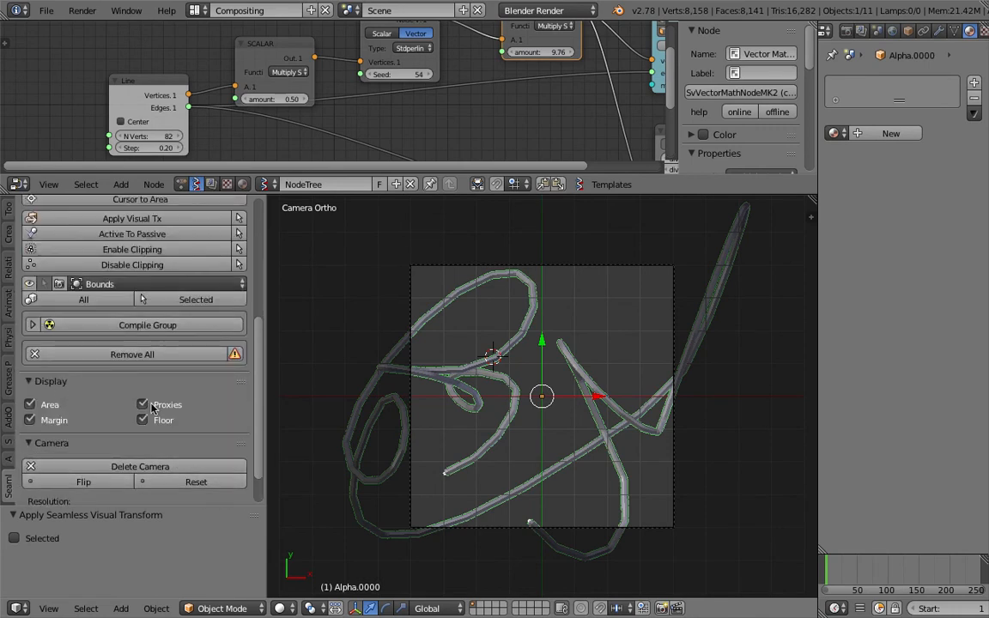
pyautogui.scroll(4, 157, 397)
pyautogui.scroll(3, 155, 398)
# Enable Ambient Occlusion in the World settings and save over the existing blend file
pyautogui.click(892, 31)
pyautogui.click(843, 330)
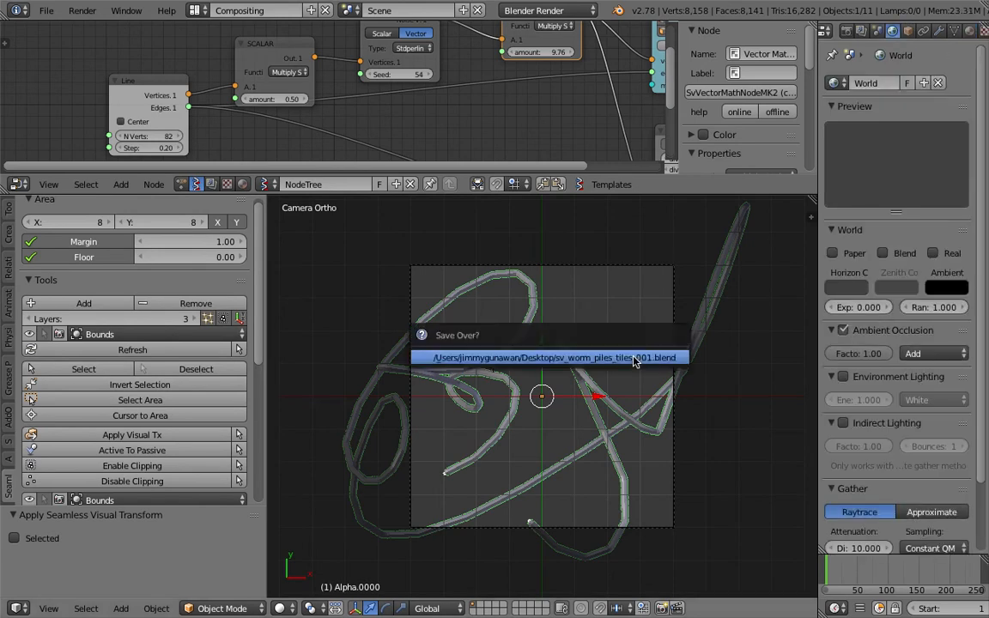
pyautogui.scroll(-2, 495, 102)
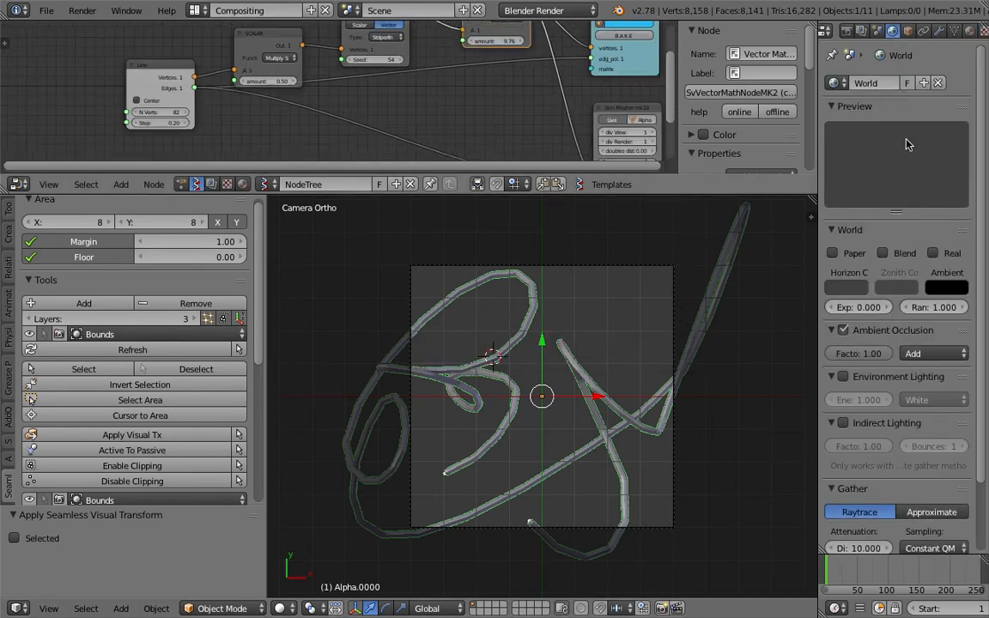
# Add a new material to the worm mesh and set its diffuse colour to light teal
pyautogui.click(967, 32)
pyautogui.click(885, 133)
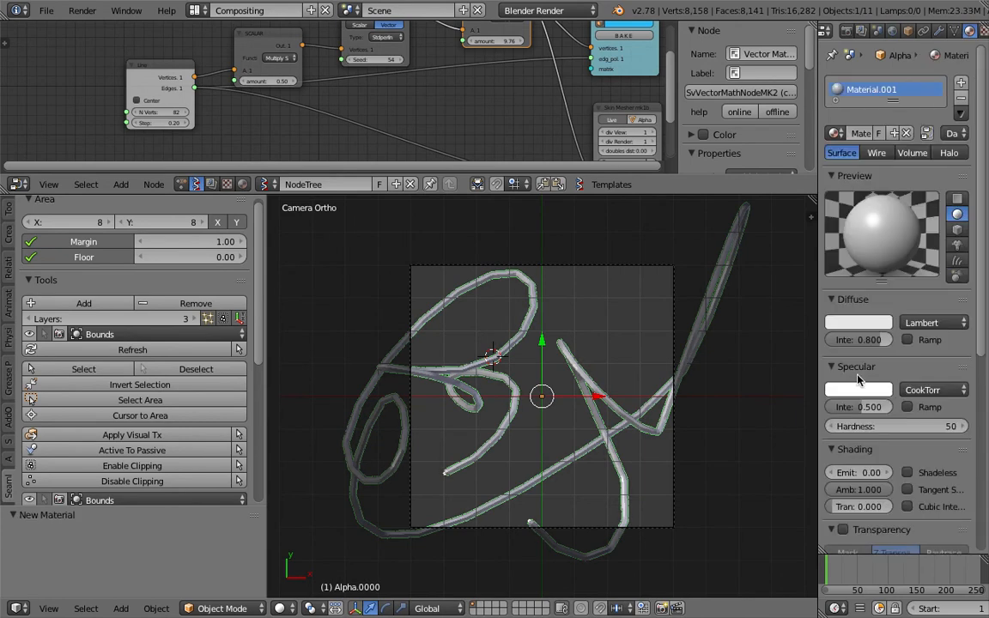
pyautogui.click(853, 323)
pyautogui.click(807, 156)
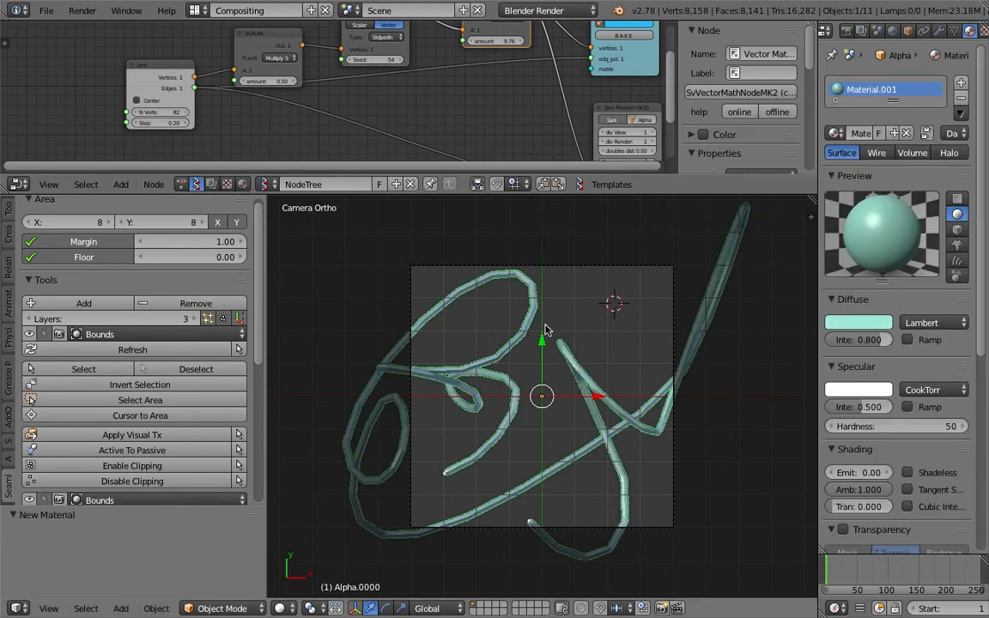
# Render the tile image from the seamless camera, inspect it and close the render view
pyautogui.click(82, 10)
pyautogui.click(99, 28)
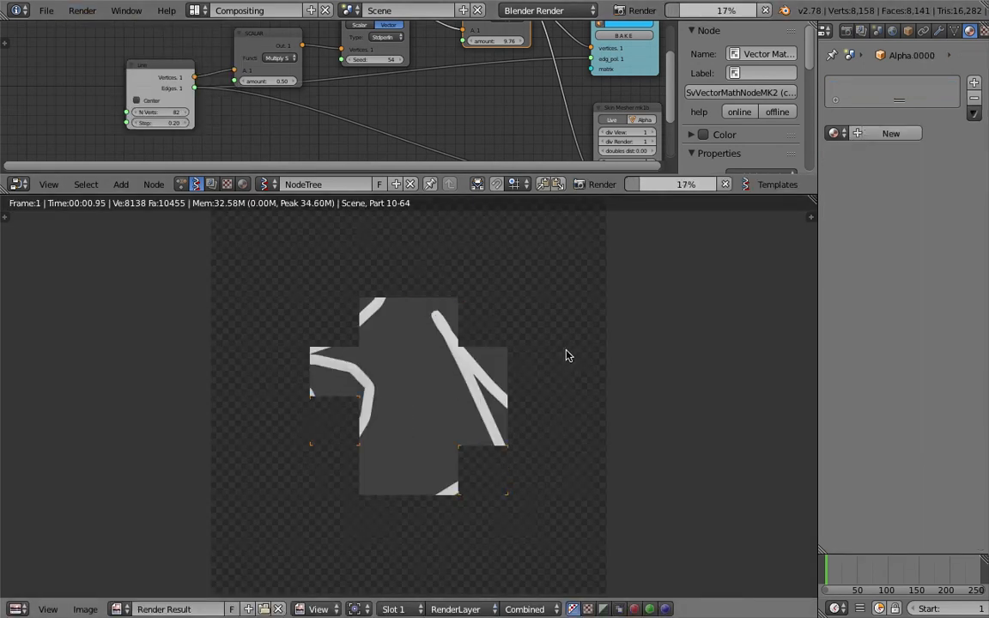
pyautogui.scroll(-2, 521, 421)
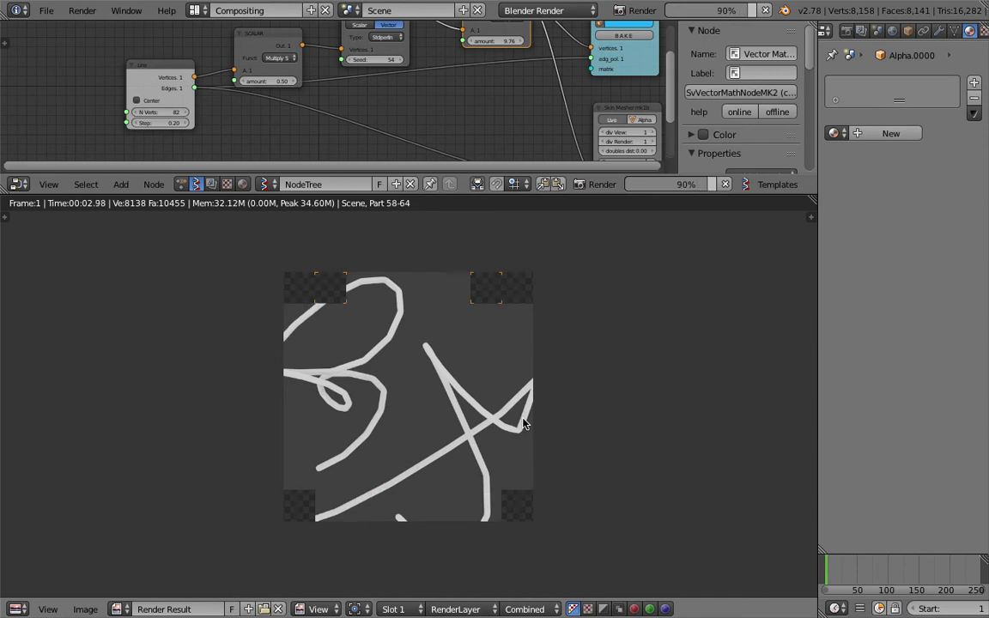
pyautogui.scroll(1, 513, 400)
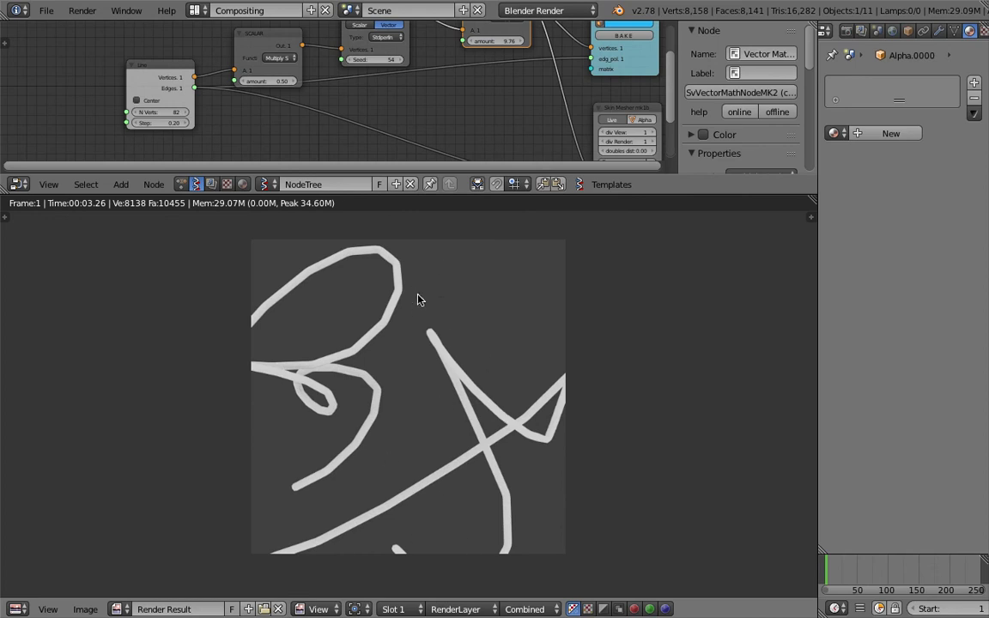
pyautogui.press('Escape')
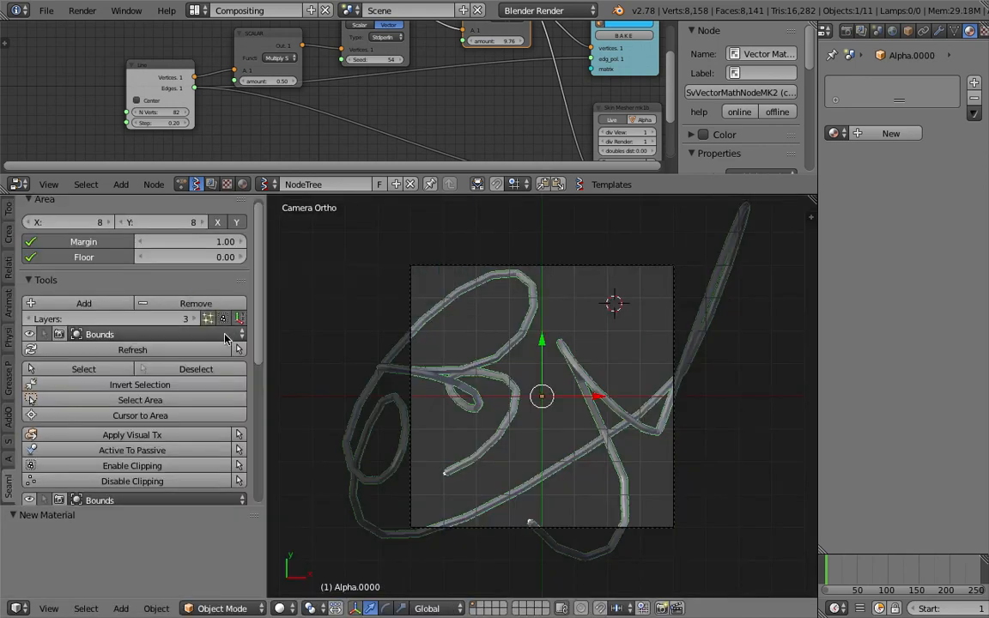
# Move the timeline to frame 29 and refresh all the seamless objects
pyautogui.scroll(-3, 182, 334)
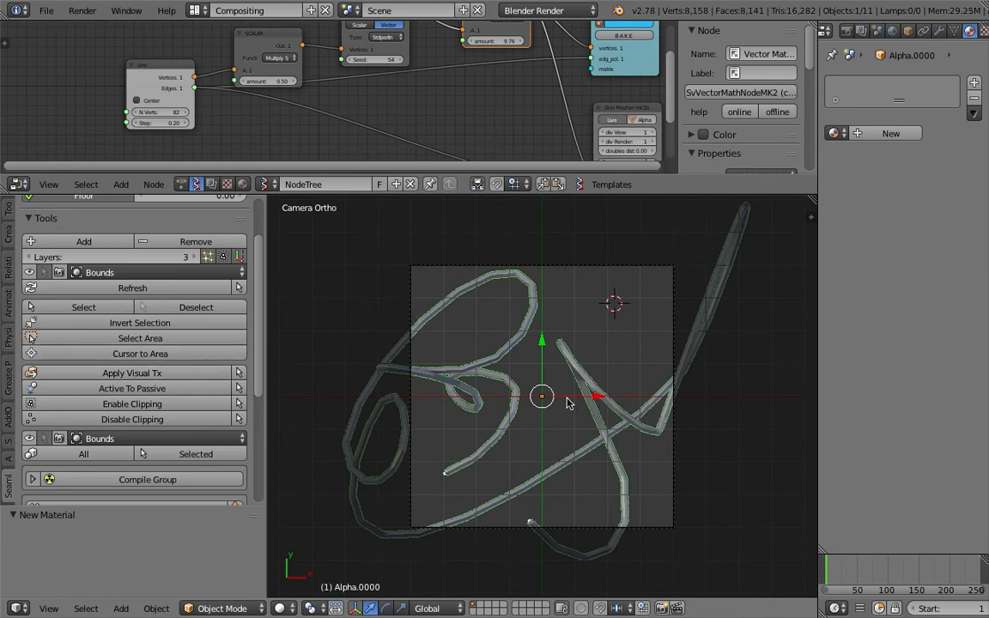
pyautogui.scroll(-2, 566, 404)
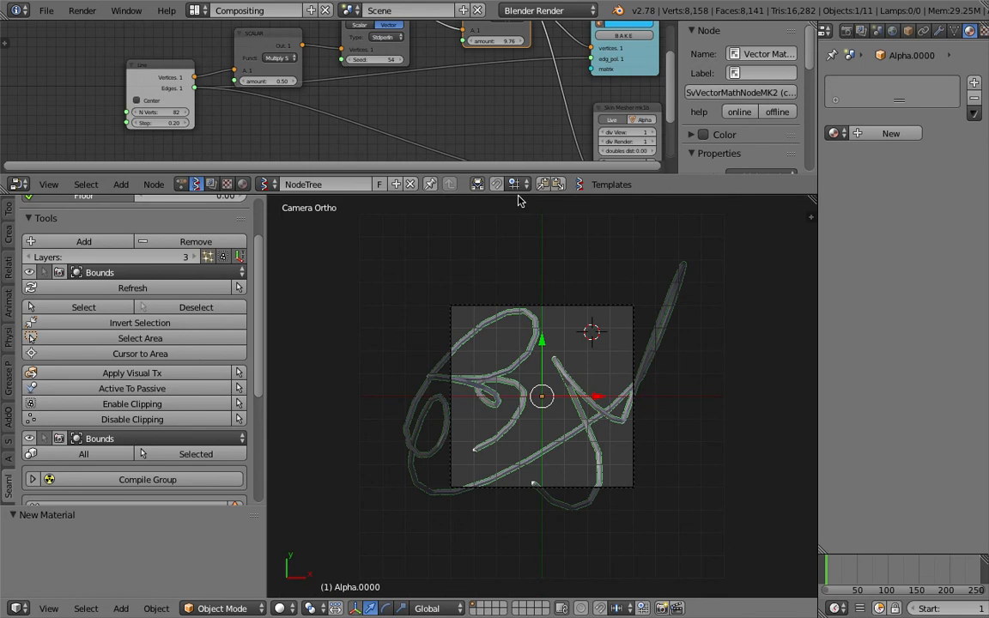
pyautogui.click(844, 581)
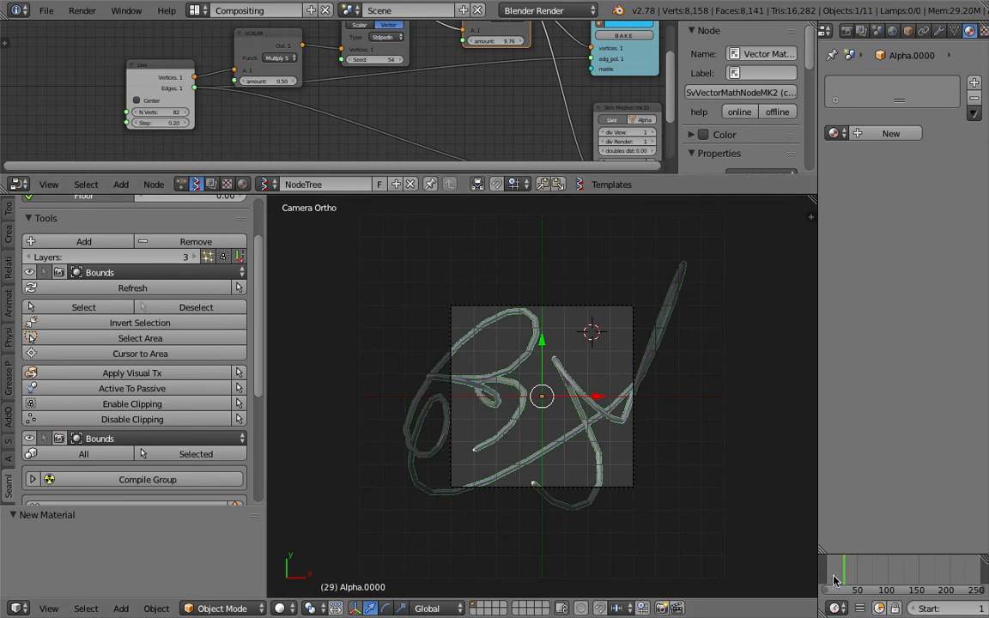
pyautogui.click(117, 287)
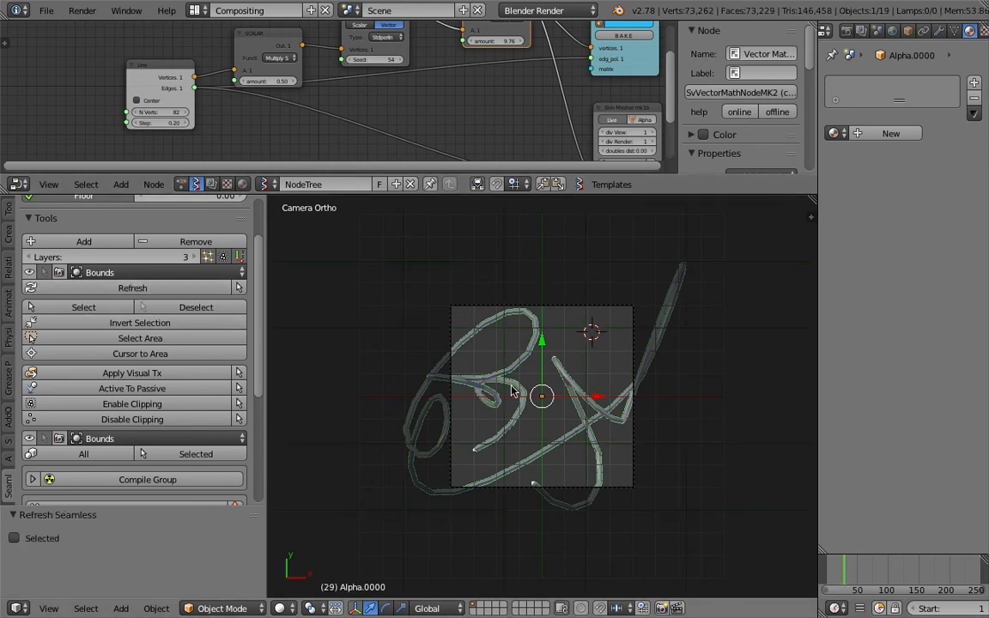
# Render the refreshed seamless tile at frame 29, inspect it and return to the camera view
pyautogui.click(83, 10)
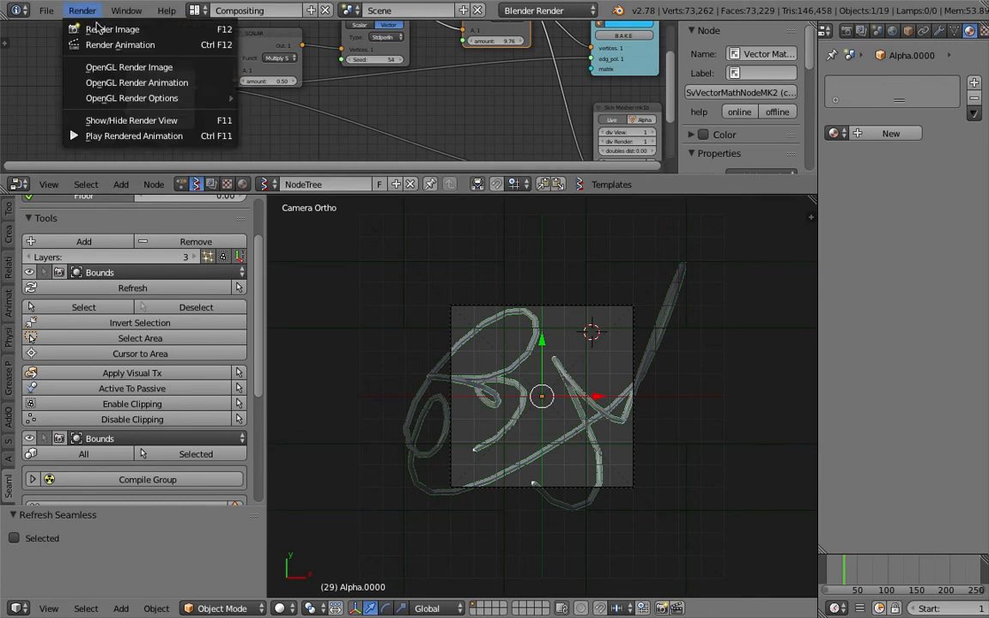
pyautogui.click(101, 29)
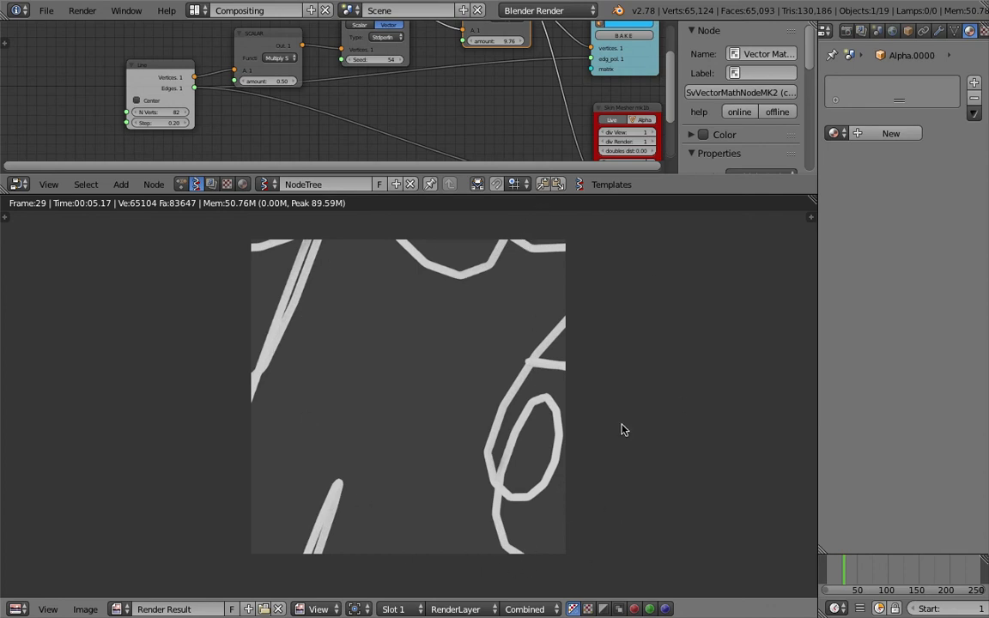
pyautogui.press('Escape')
pyautogui.scroll(2, 520, 369)
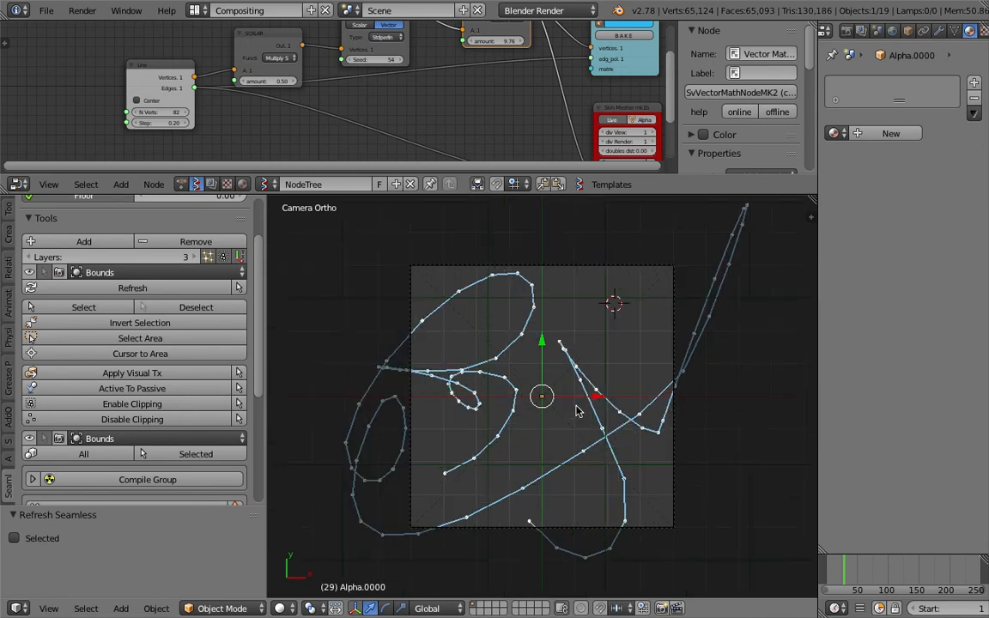
pyautogui.scroll(-1, 520, 371)
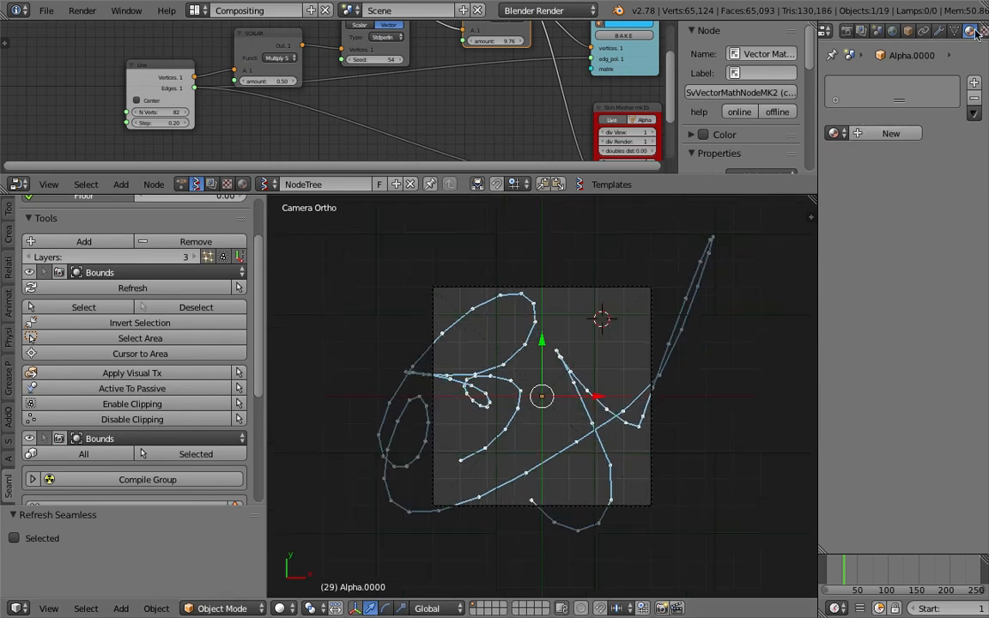
# Split the properties editor into two stacked areas and select the Skin Mesher node at frame 19
pyautogui.moveTo(975, 33); pyautogui.dragTo(968, 191)
pyautogui.moveTo(651, 172); pyautogui.dragTo(513, 119, button='middle')
pyautogui.click(840, 574)
pyautogui.scroll(1, 533, 145)
pyautogui.click(482, 53)
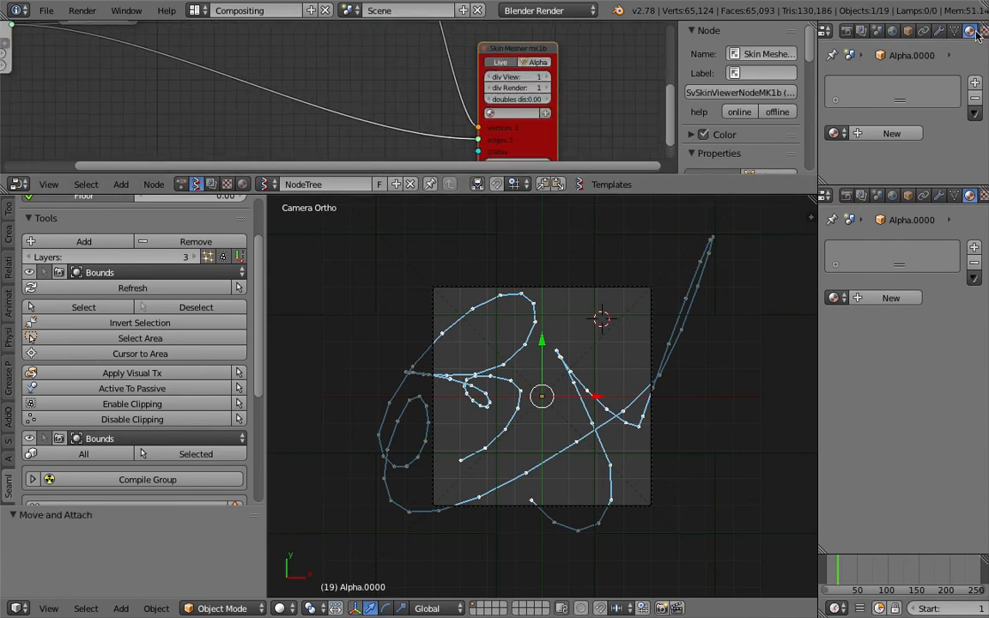
# Change the upper properties area to an Outliner and expand the ~seamless_area hierarchy
pyautogui.click(828, 33)
pyautogui.click(858, 282)
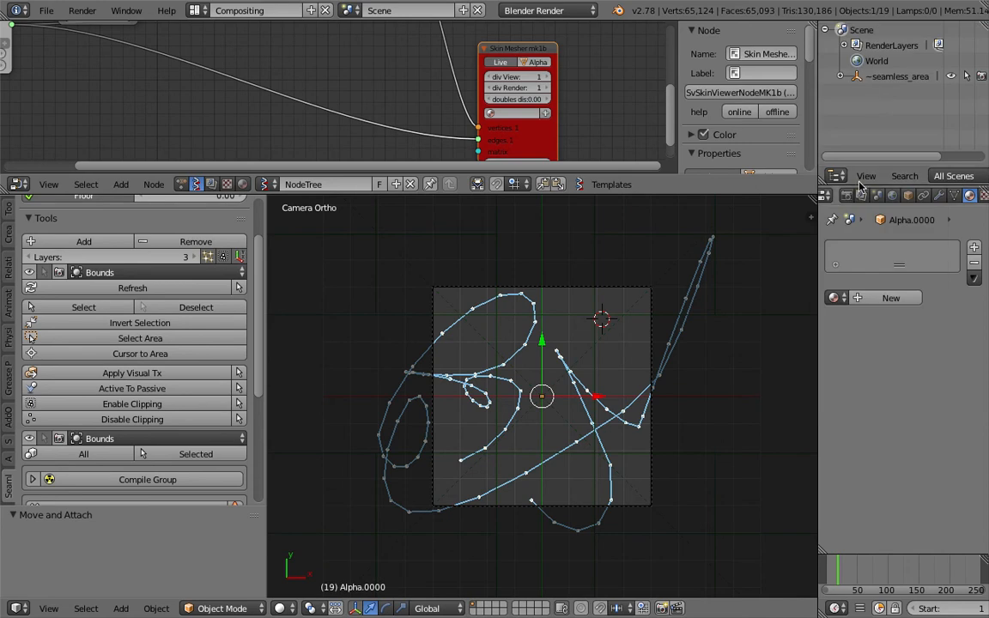
pyautogui.click(841, 76)
pyautogui.scroll(-1, 854, 155)
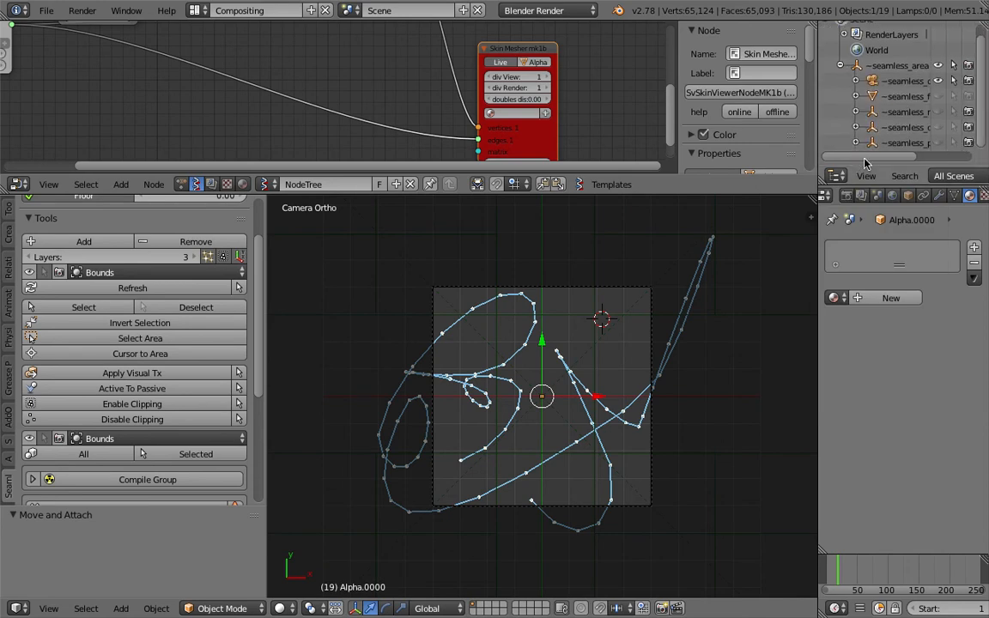
# Enlarge the node editor downward and examine the Skin Mesher node's settings and input links
pyautogui.moveTo(508, 135); pyautogui.dragTo(479, 83, button='middle')
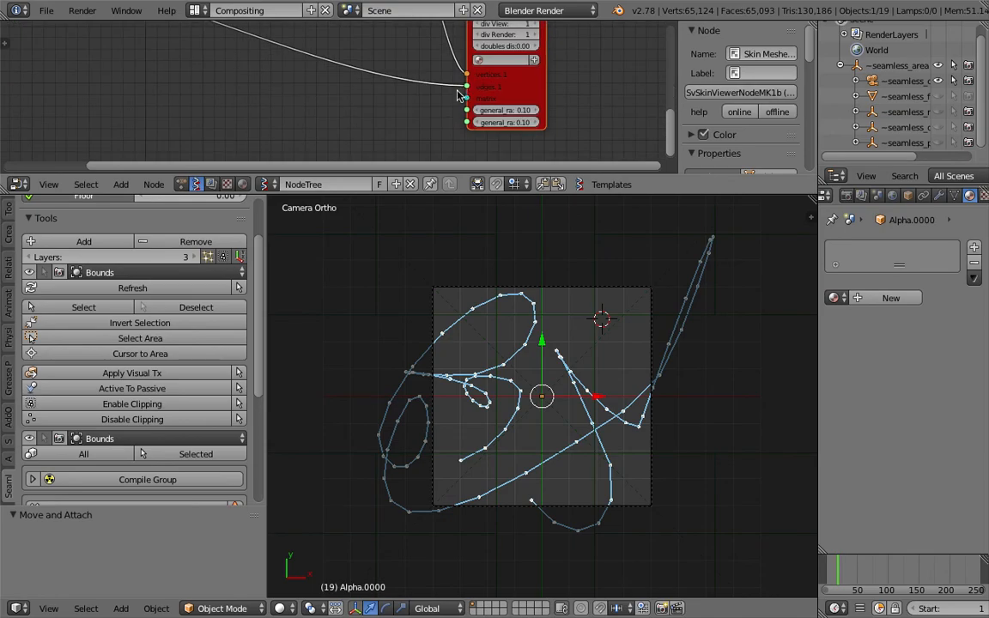
pyautogui.press('super+Tab')
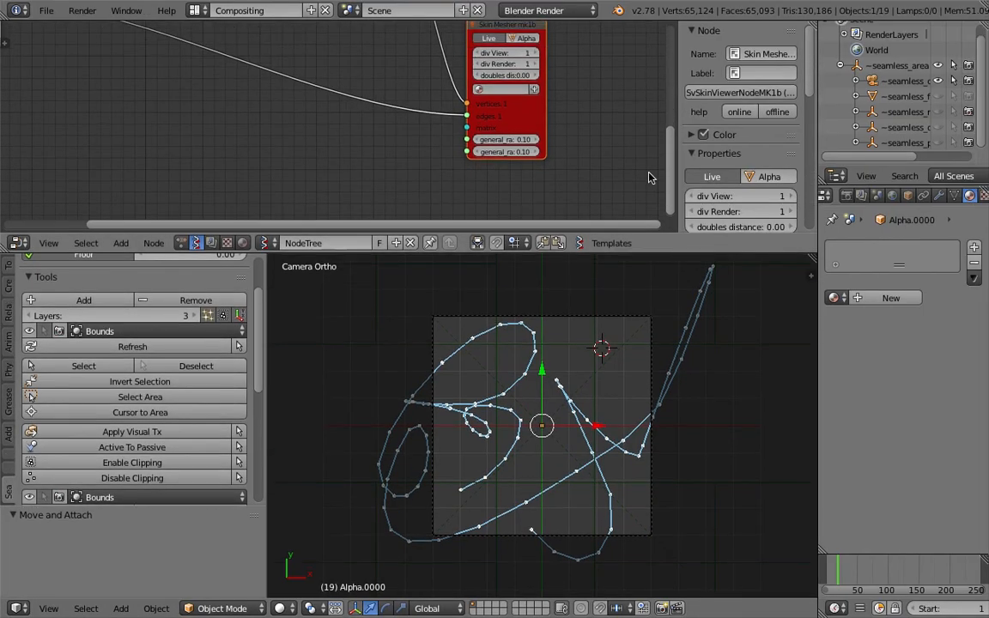
pyautogui.scroll(-2, 571, 155)
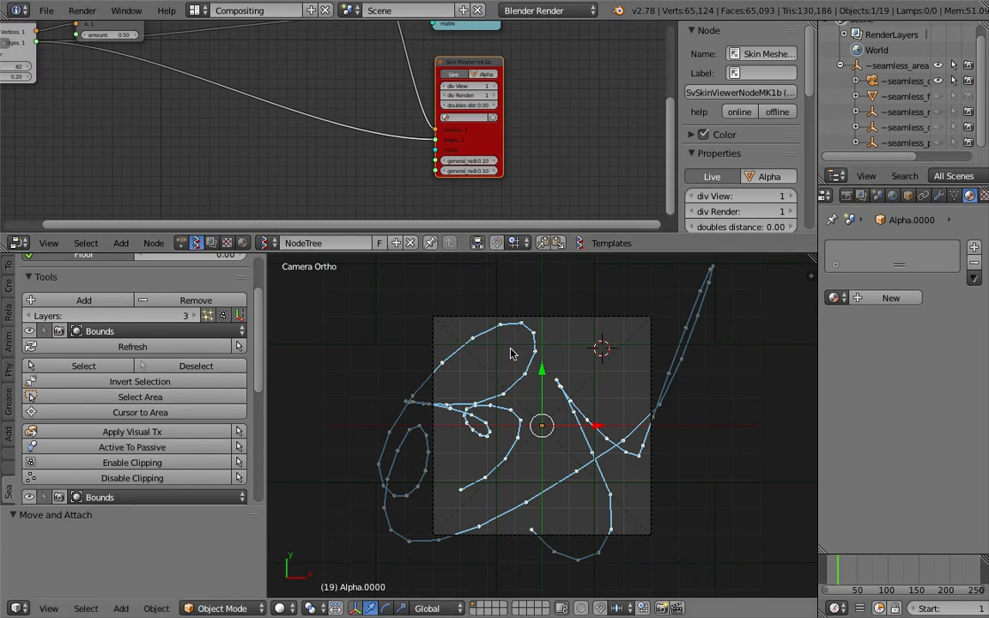
# Widen the Skin Mesher node and rename its output mesh to Beta
pyautogui.moveTo(351, 91); pyautogui.dragTo(386, 127, button='middle')
pyautogui.scroll(1, 386, 127)
pyautogui.scroll(1, 455, 156)
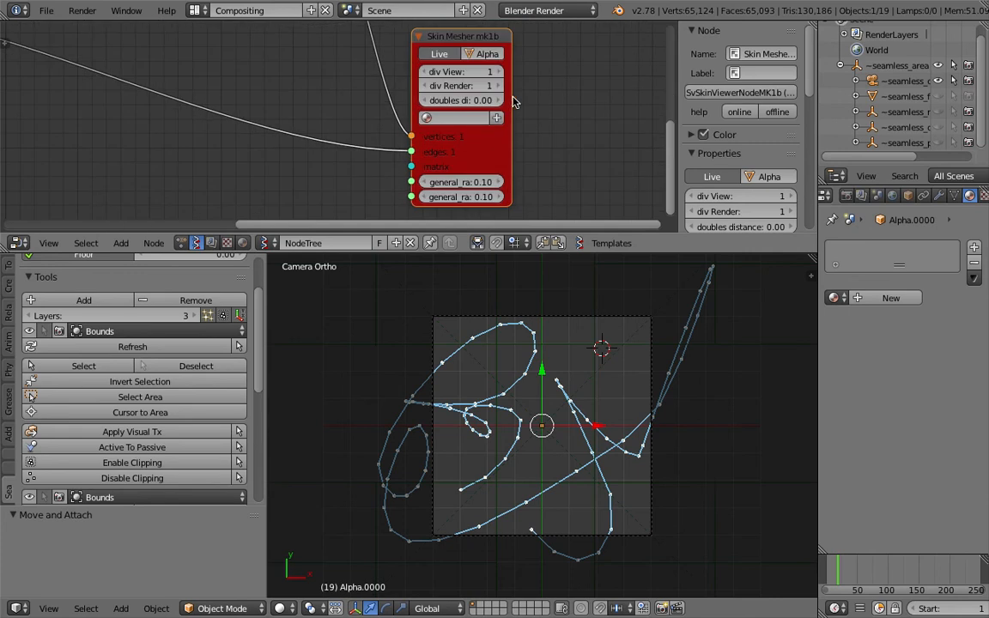
pyautogui.moveTo(511, 97); pyautogui.dragTo(569, 97)
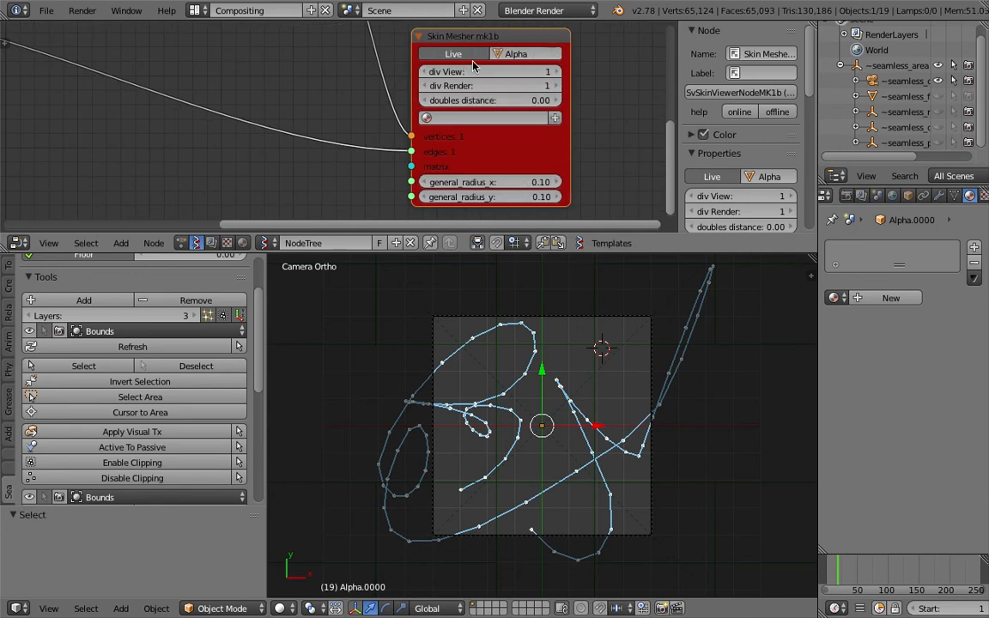
pyautogui.doubleClick(525, 55)
pyautogui.write('Beta')
pyautogui.press('Return')
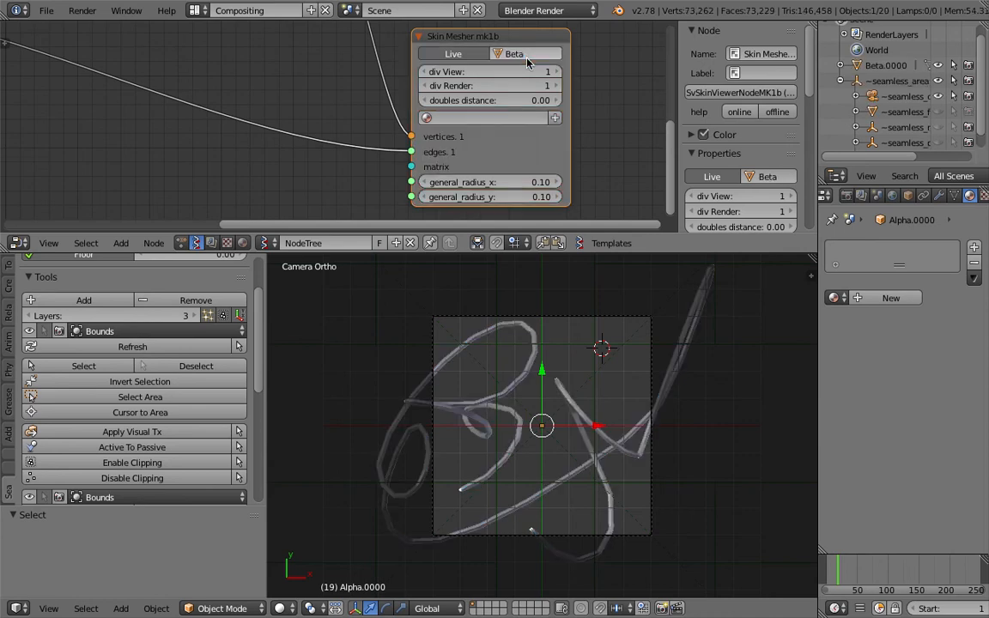
# Move the first Multiply Scalar node closer to the Line node and set the Vector Noise seed to 76
pyautogui.scroll(-2, 142, 77)
pyautogui.moveTo(142, 77); pyautogui.dragTo(411, 169, button='middle')
pyautogui.scroll(-2, 322, 177)
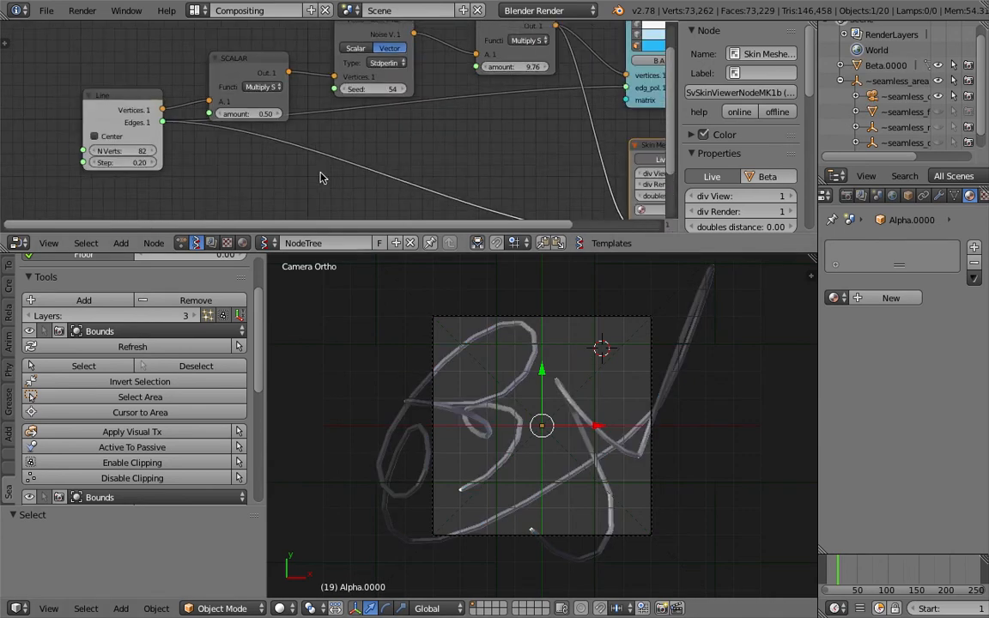
pyautogui.moveTo(322, 177); pyautogui.dragTo(392, 175, button='middle')
pyautogui.moveTo(296, 72); pyautogui.dragTo(271, 58)
pyautogui.moveTo(270, 59); pyautogui.dragTo(227, 69, button='middle')
pyautogui.moveTo(387, 101); pyautogui.dragTo(406, 101)
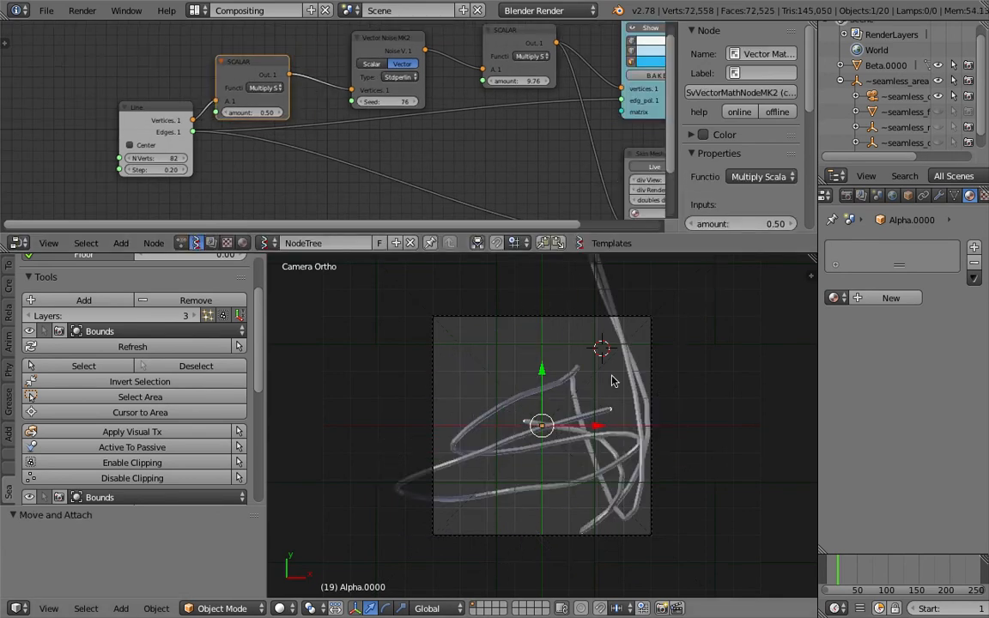
# Duplicate the Beta.0000 tube mesh and place the copy up and to the left of the original
pyautogui.rightClick(639, 411)
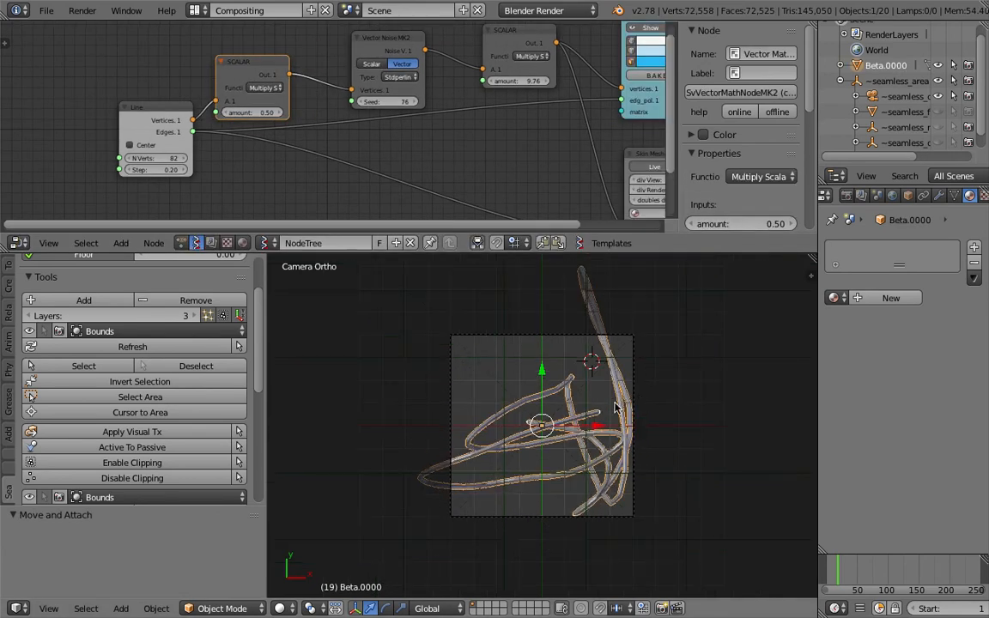
pyautogui.hotkey('shift', 'd')
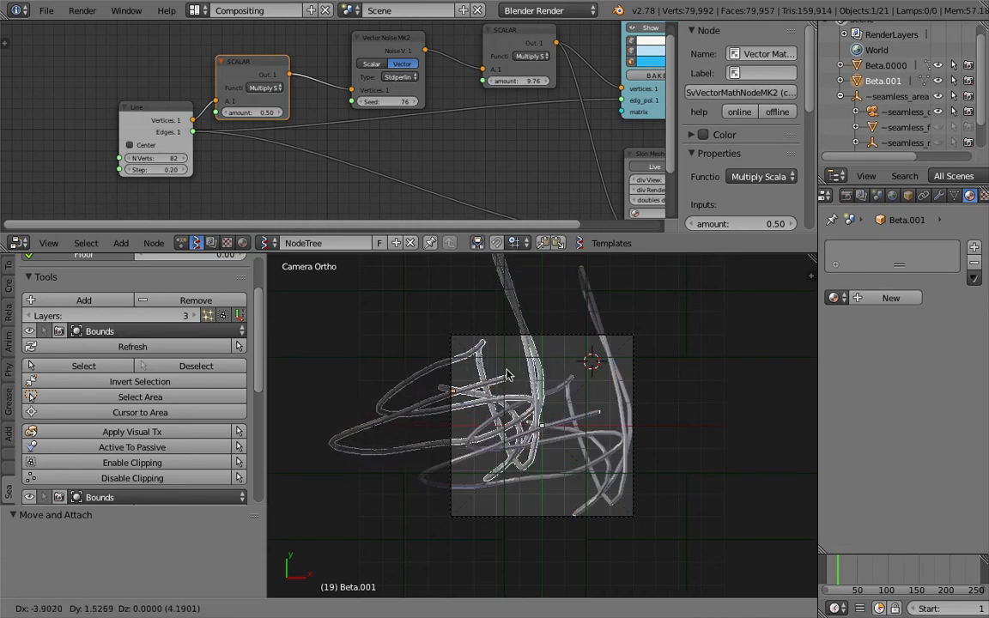
pyautogui.click(494, 372)
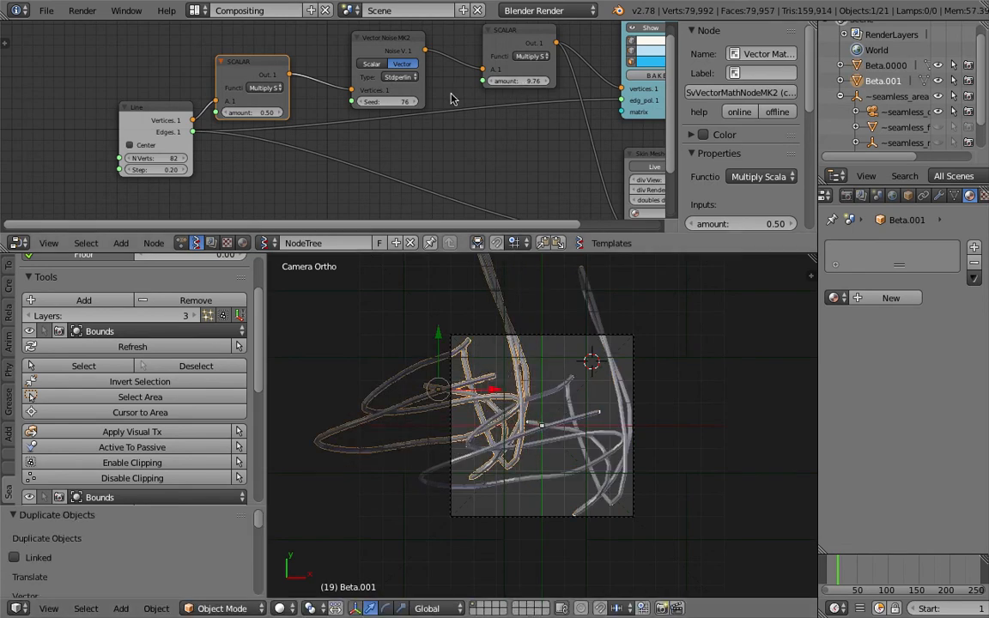
# Vary the Vector Noise seed up to 103 and duplicate the regenerated tube twice, placing copies below and slightly up-right of the original
pyautogui.moveTo(386, 101); pyautogui.dragTo(407, 101)
pyautogui.rightClick(571, 365)
pyautogui.hotkey('shift', 'd')
pyautogui.click(551, 481)
pyautogui.rightClick(554, 397)
pyautogui.hotkey('shift', 'd')
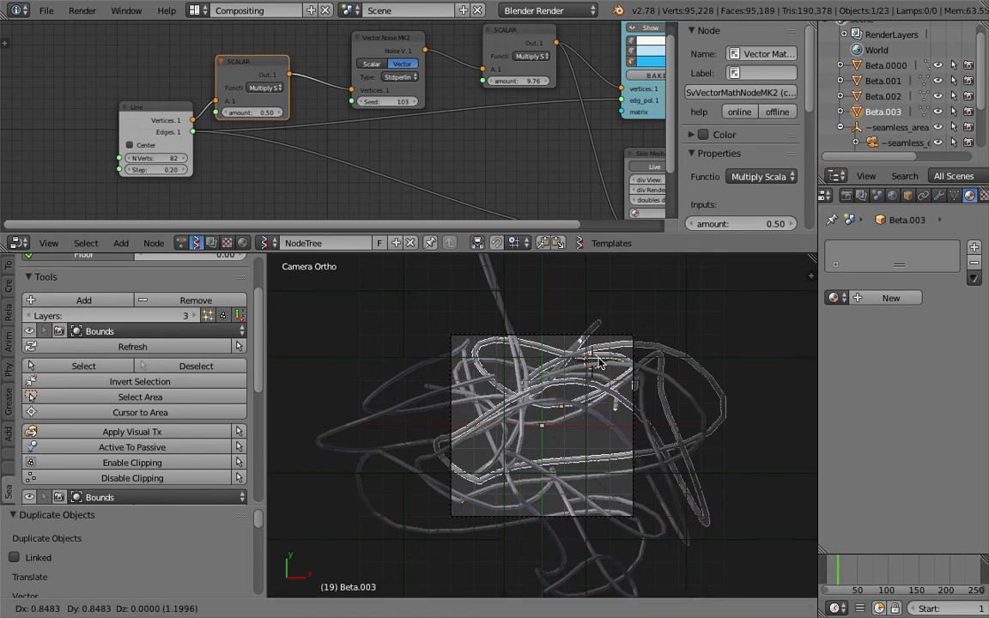
pyautogui.click(586, 365)
# Select the original Beta.0000 mesh and hide it from the viewport
pyautogui.moveTo(469, 193); pyautogui.dragTo(333, 176, button='middle')
pyautogui.scroll(-2, 352, 151)
pyautogui.moveTo(487, 133); pyautogui.dragTo(337, 137, button='middle')
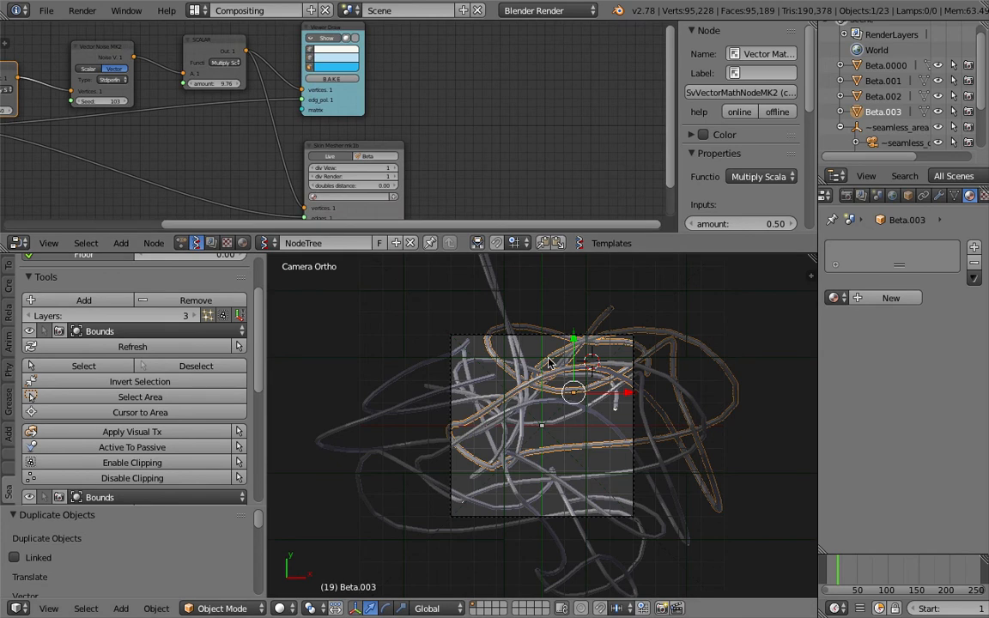
pyautogui.rightClick(546, 397)
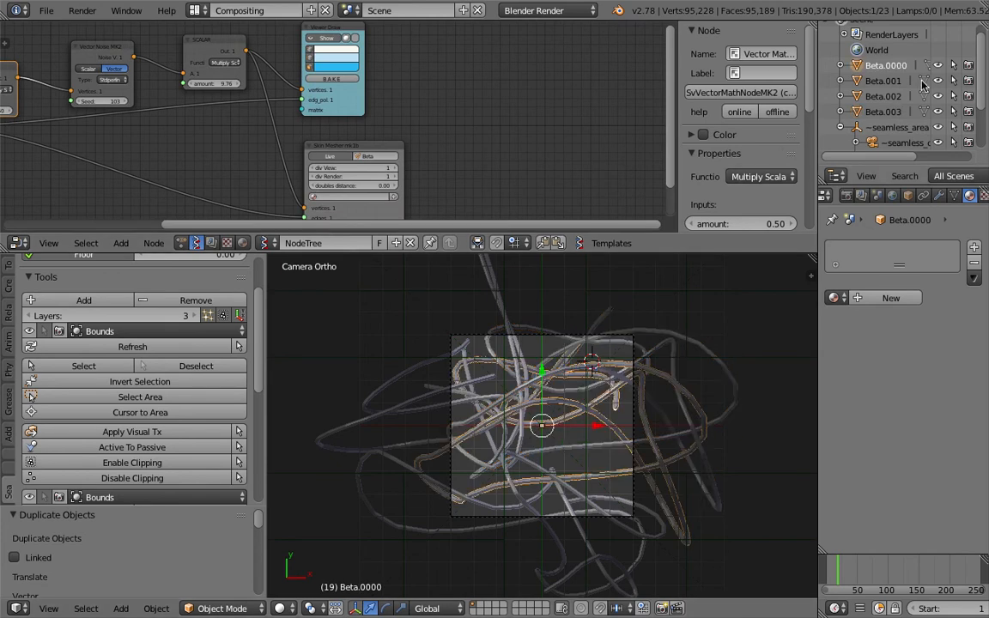
pyautogui.click(938, 66)
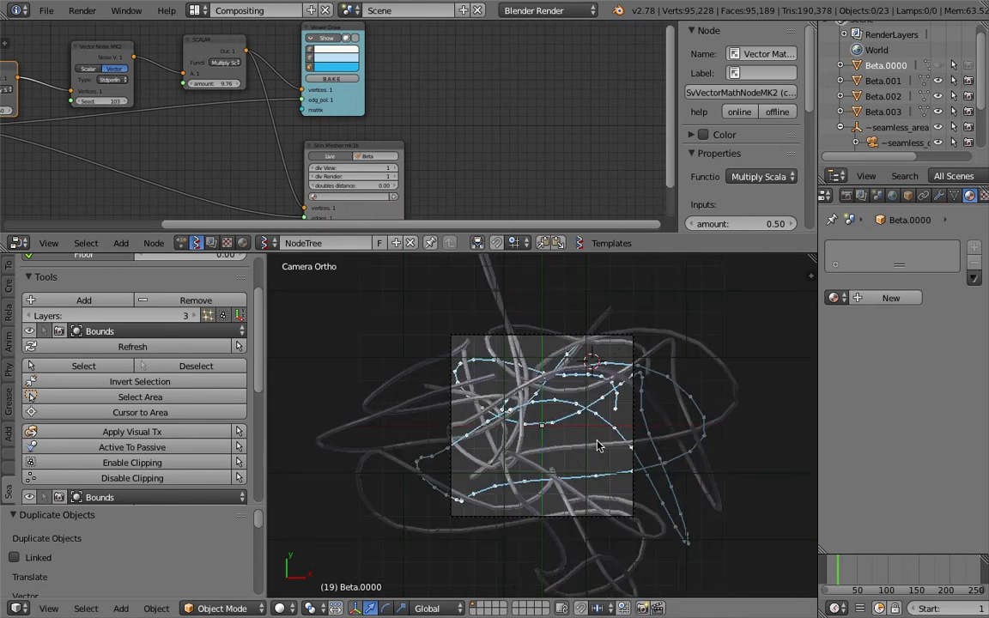
# Give the Beta.003 tube a new material with an orange diffuse colour
pyautogui.rightClick(606, 399)
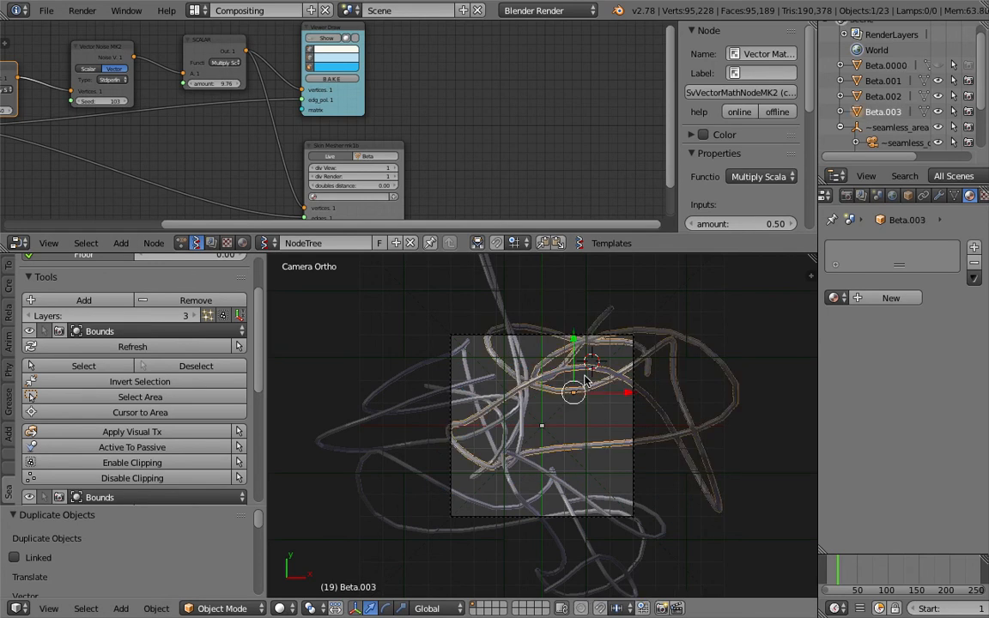
pyautogui.rightClick(510, 366)
pyautogui.rightClick(583, 387)
pyautogui.click(891, 298)
pyautogui.click(864, 491)
pyautogui.moveTo(808, 360); pyautogui.dragTo(798, 378)
# Give the Beta.001 tube a new material with a light blue diffuse colour
pyautogui.rightClick(523, 311)
pyautogui.click(891, 298)
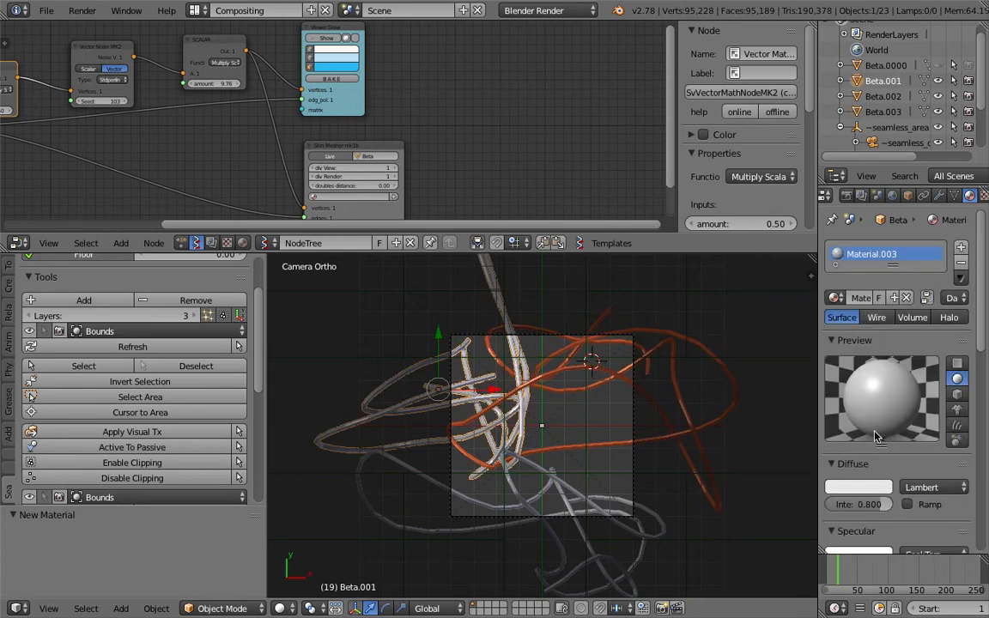
pyautogui.click(858, 486)
pyautogui.moveTo(833, 316); pyautogui.dragTo(820, 312)
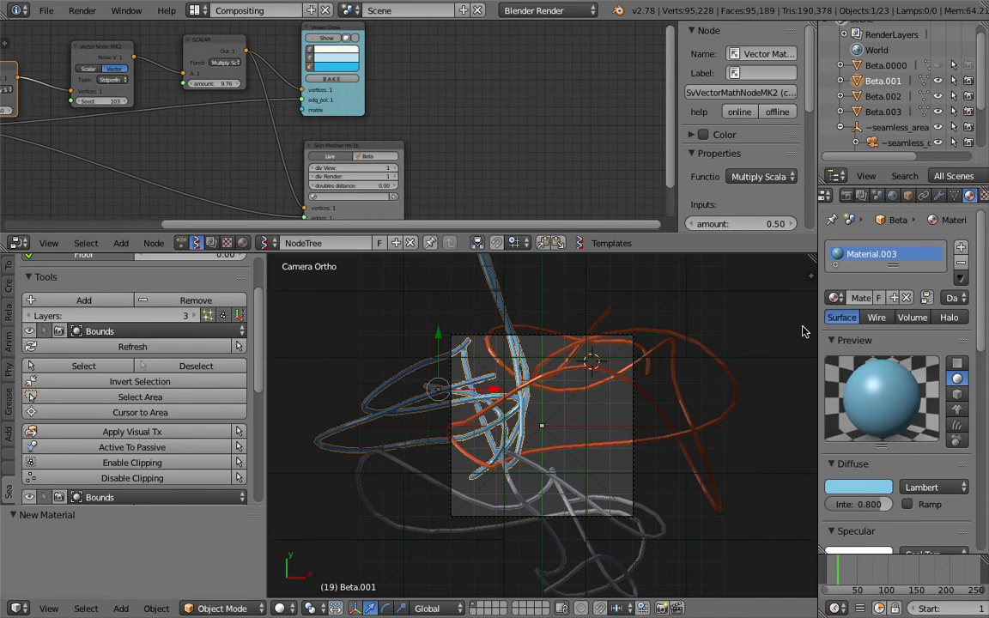
# Give the Beta.002 tube a new material with a green diffuse colour of RGB 0.176, 0.800, 0.180
pyautogui.rightClick(586, 493)
pyautogui.click(888, 298)
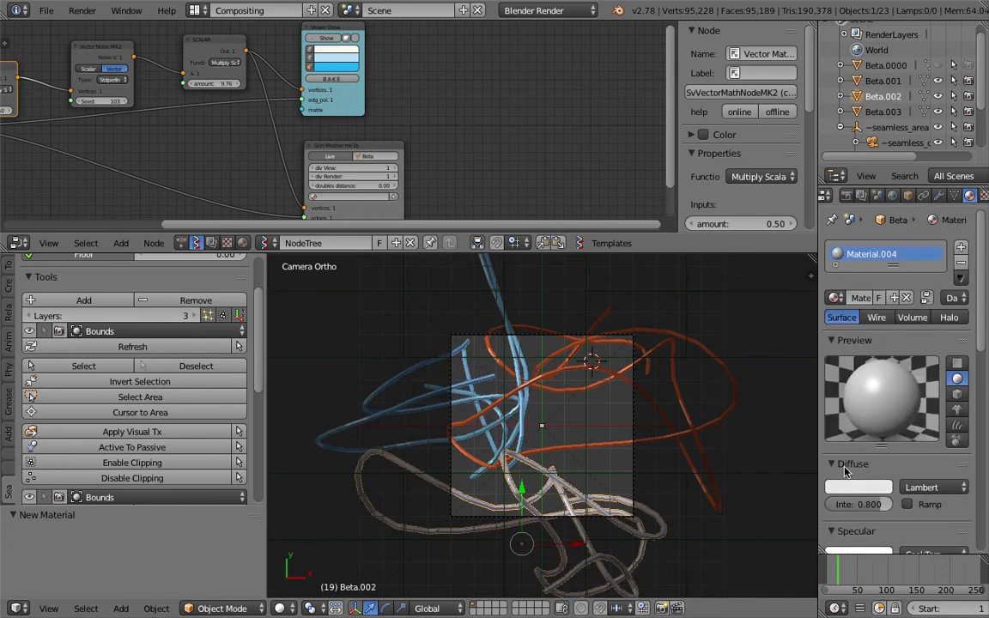
pyautogui.click(858, 487)
pyautogui.moveTo(811, 333); pyautogui.dragTo(786, 321)
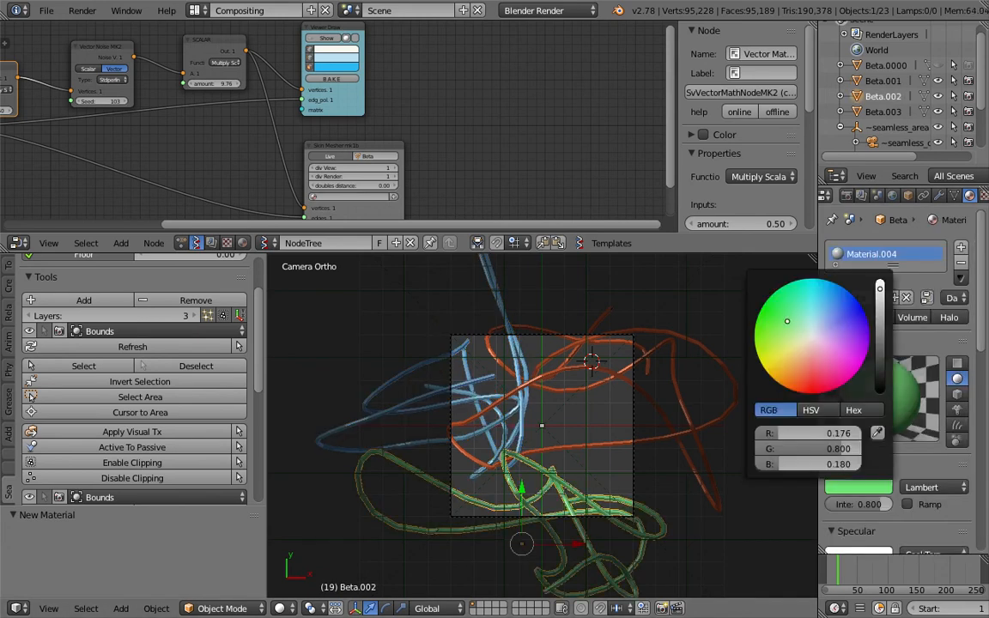
# Deselect all objects and save the Blender file over the existing one
pyautogui.press('a')
pyautogui.press('a')
pyautogui.press('a')
pyautogui.hotkey('ctrl', 's')
pyautogui.click(553, 361)
# Set the Seamless layers to 1 and add seamless repetition to the orange tube
pyautogui.rightClick(506, 325)
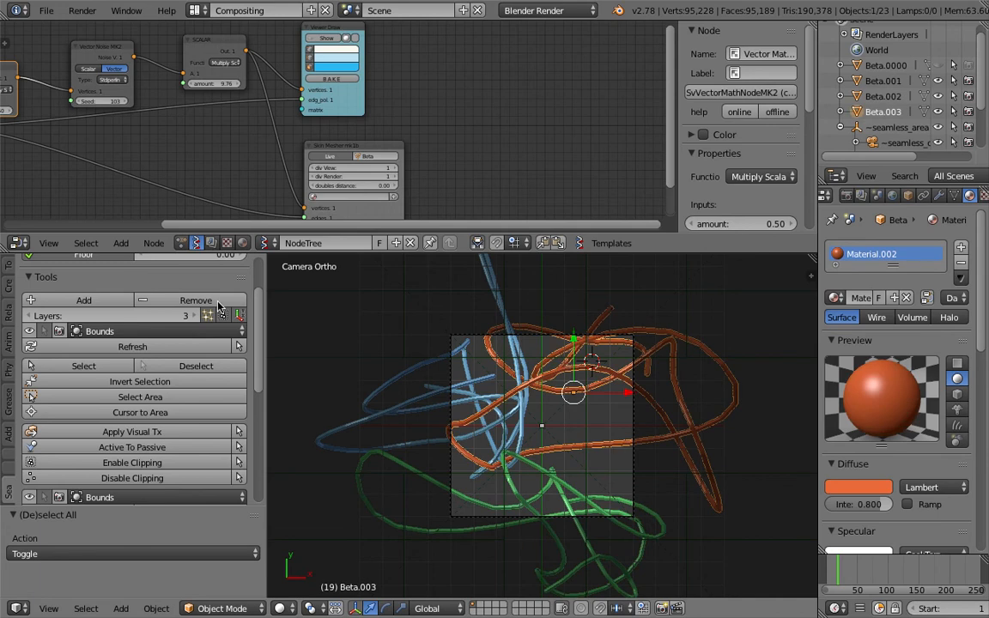
pyautogui.click(31, 317)
pyautogui.click(31, 318)
pyautogui.click(82, 300)
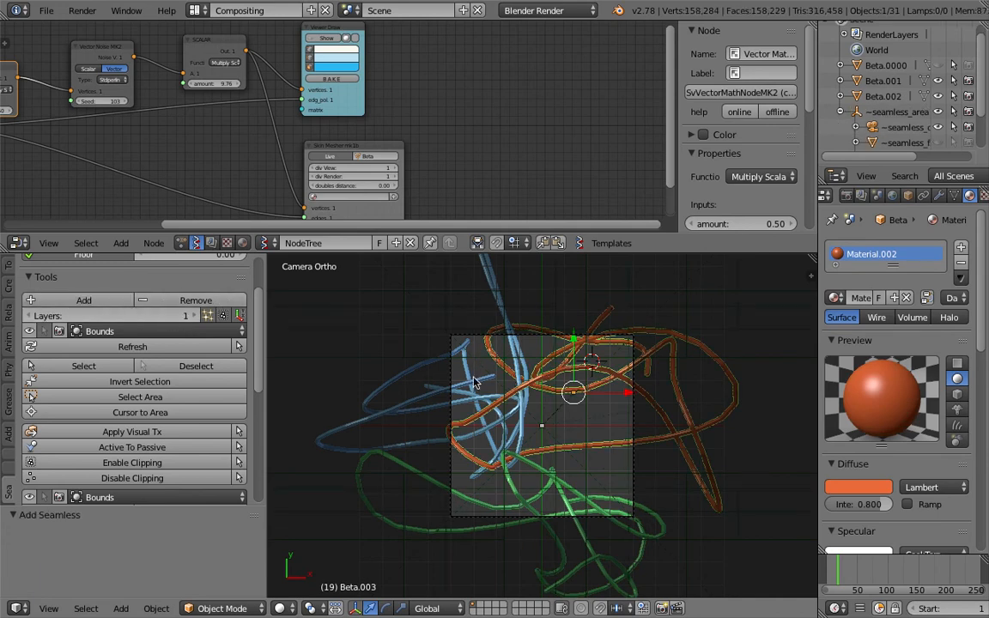
# Add seamless repetition to the blue and green tubes, and refresh the seamless setup
pyautogui.click(81, 300)
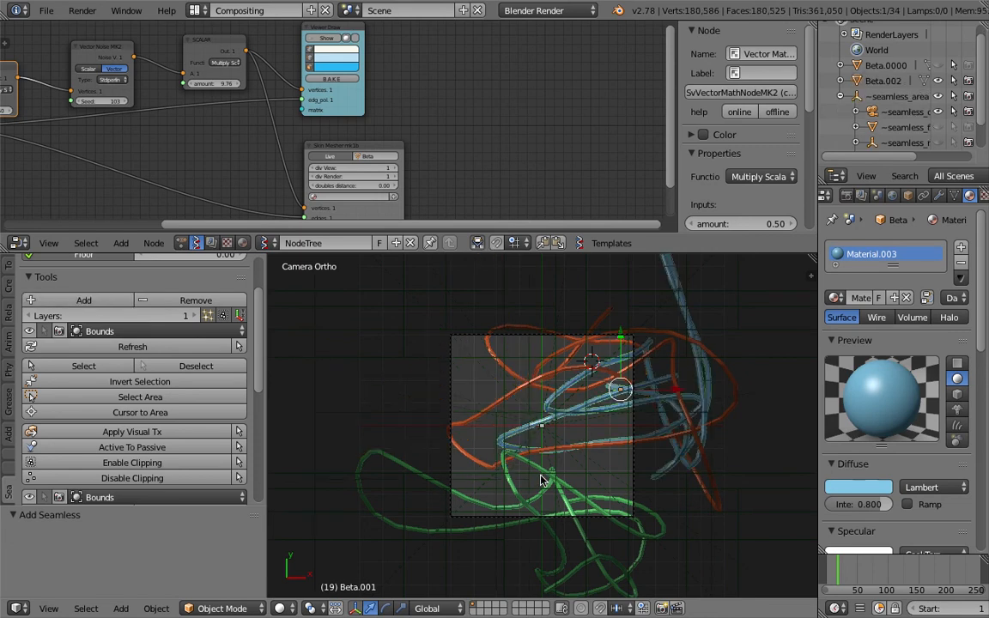
pyautogui.click(81, 300)
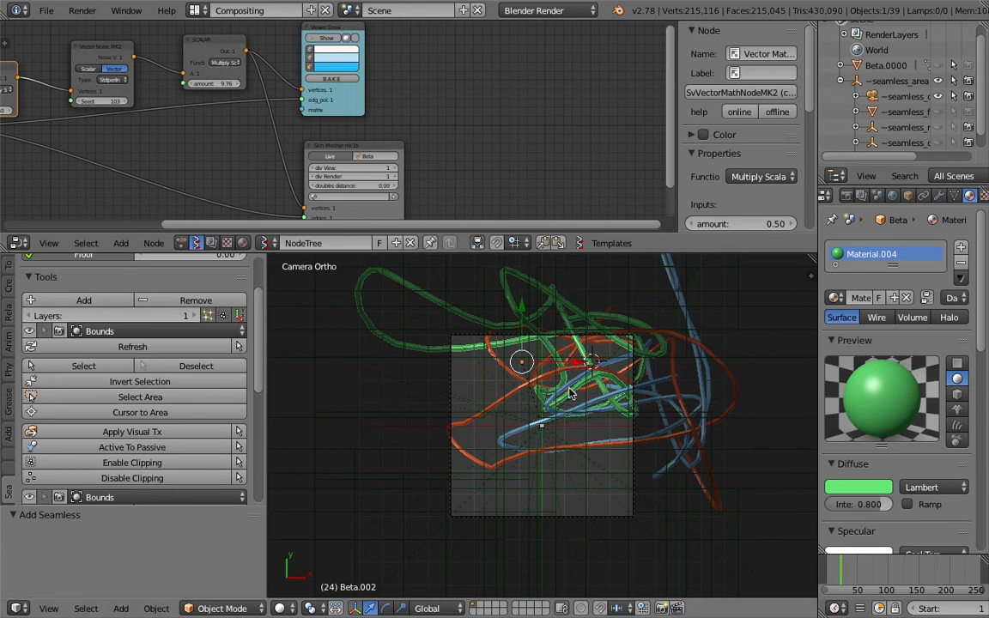
pyautogui.click(129, 345)
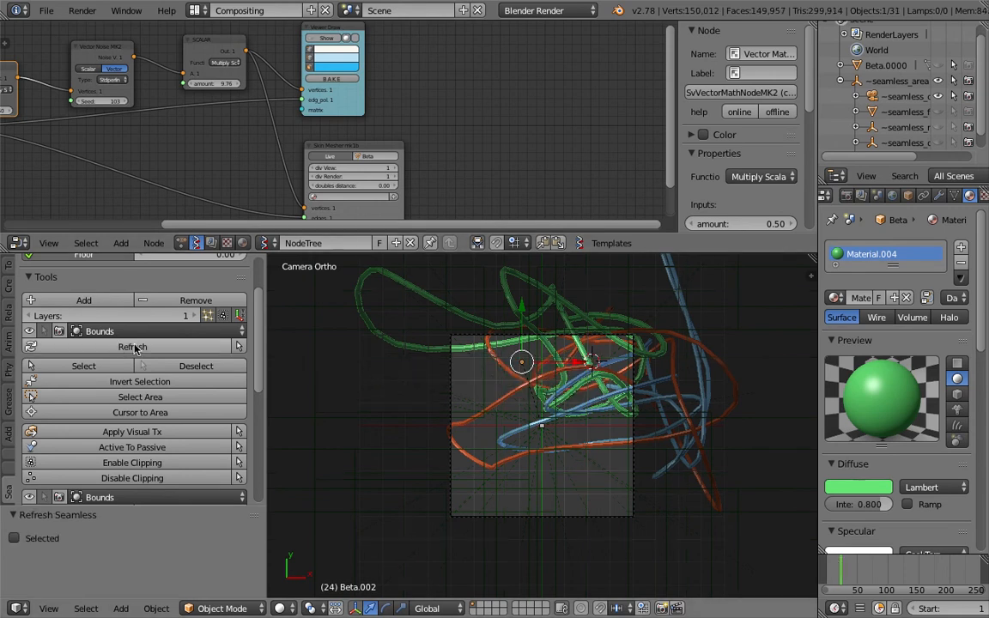
# Render the coloured worm tile at frame 24 and inspect the image as it completes
pyautogui.click(82, 10)
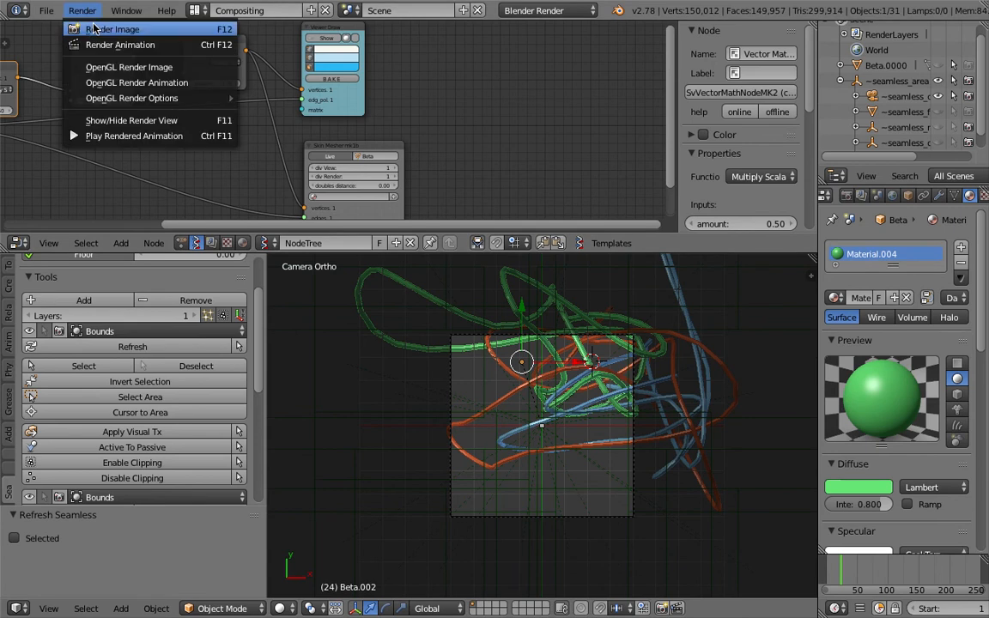
pyautogui.click(86, 24)
pyautogui.scroll(-1, 530, 369)
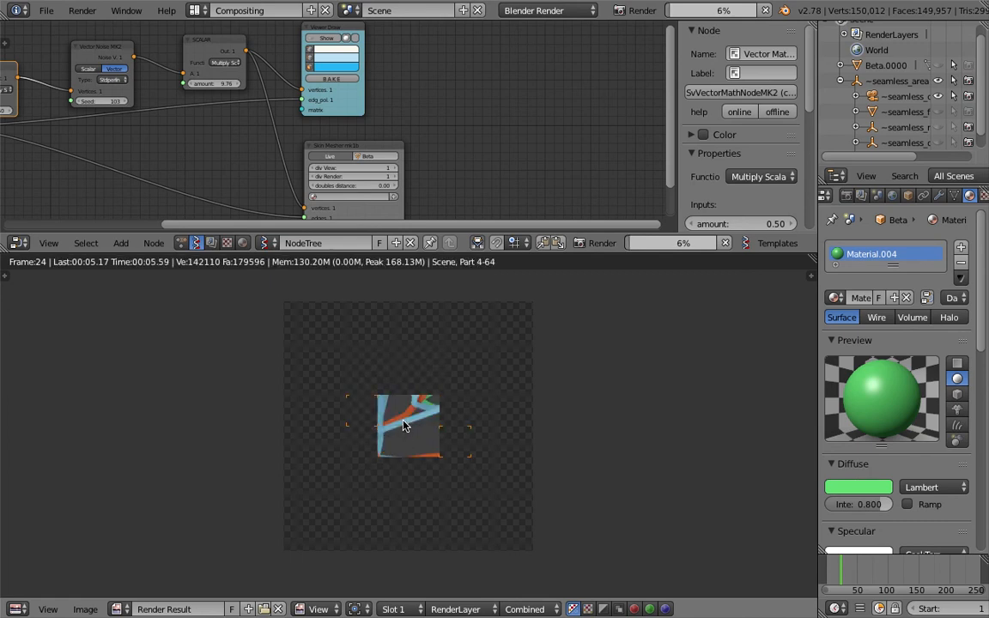
pyautogui.scroll(2, 405, 426)
pyautogui.scroll(-1, 481, 403)
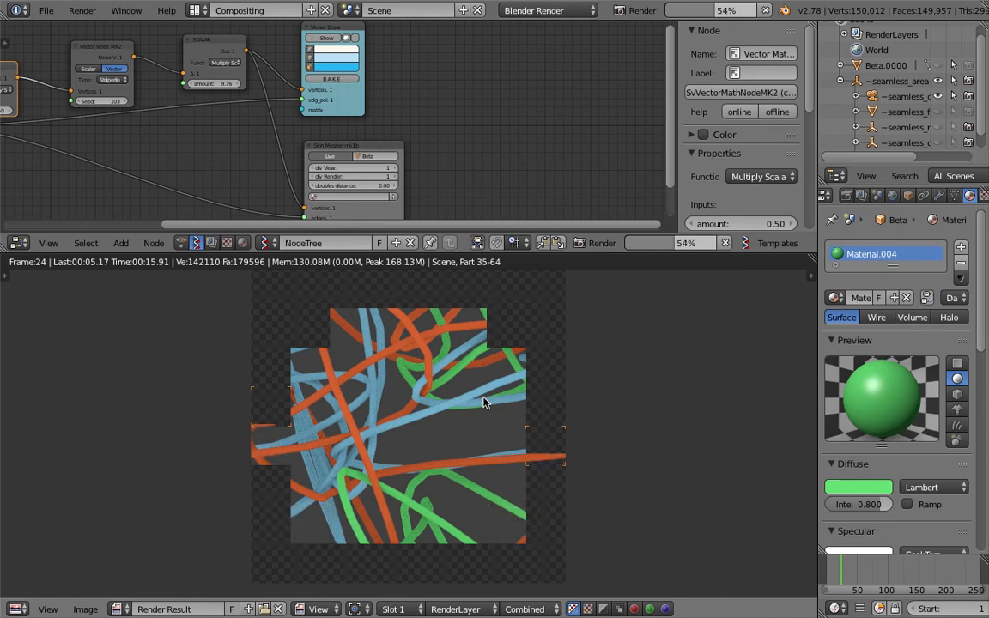
pyautogui.moveTo(411, 408); pyautogui.dragTo(397, 393, button='middle')
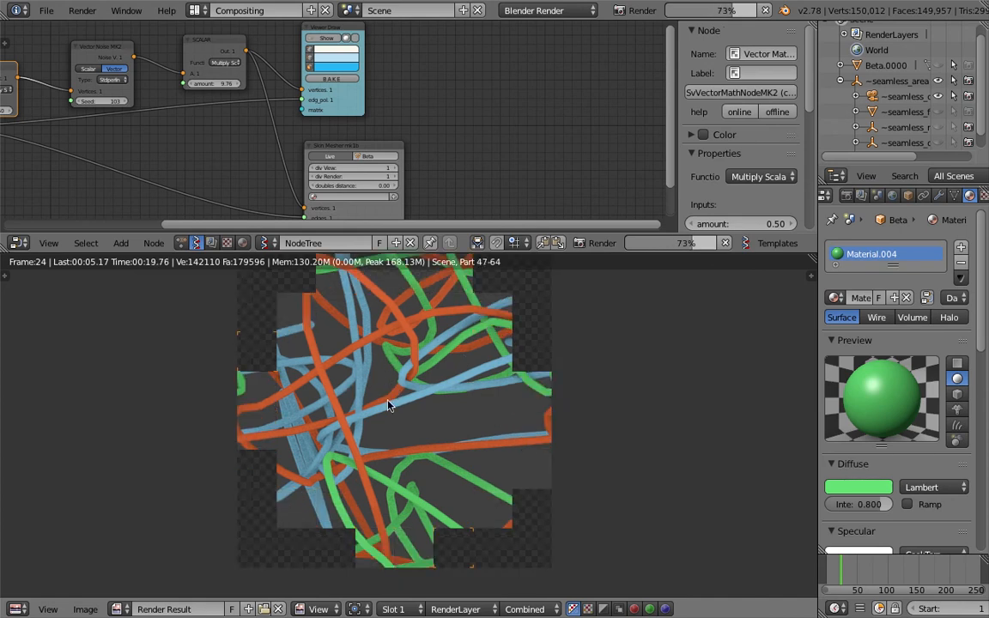
pyautogui.moveTo(388, 403); pyautogui.dragTo(379, 403, button='middle')
pyautogui.scroll(-1, 369, 423)
pyautogui.scroll(1, 369, 423)
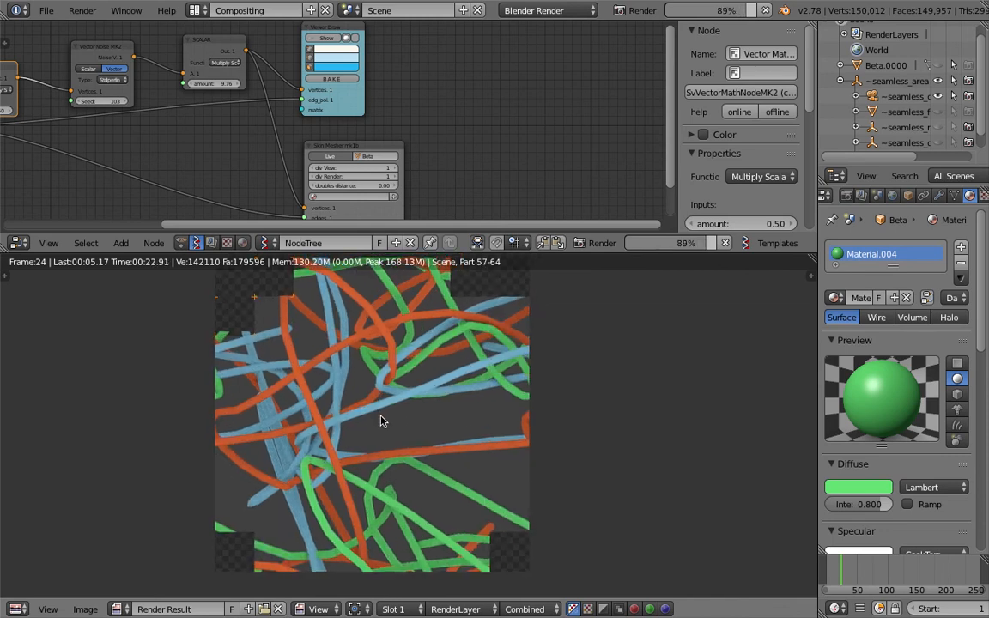
pyautogui.scroll(-1, 378, 421)
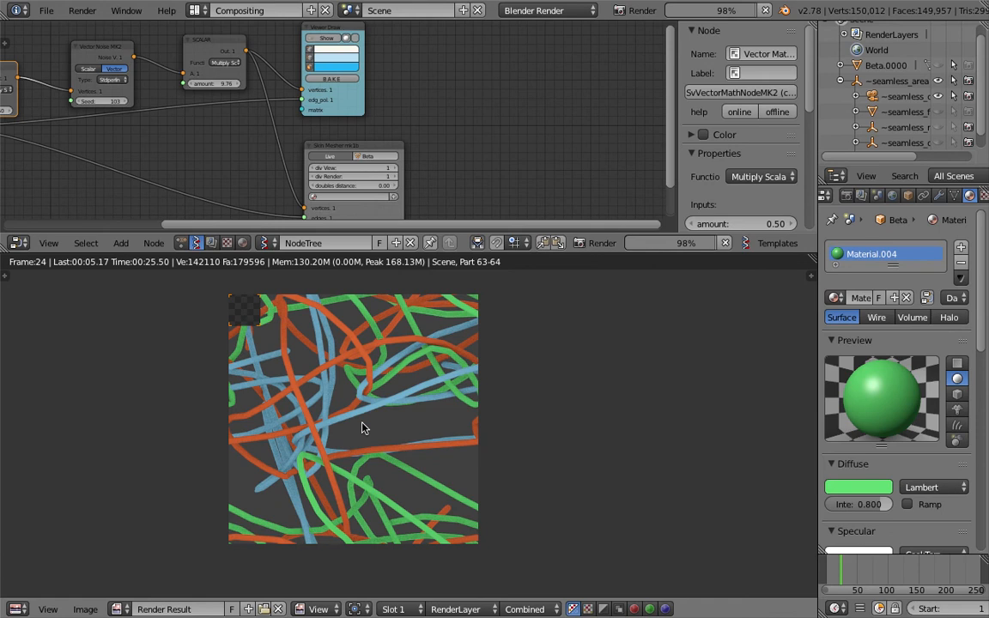
# Save the rendered tile to the Desktop as test_tile_005.png
pyautogui.click(86, 610)
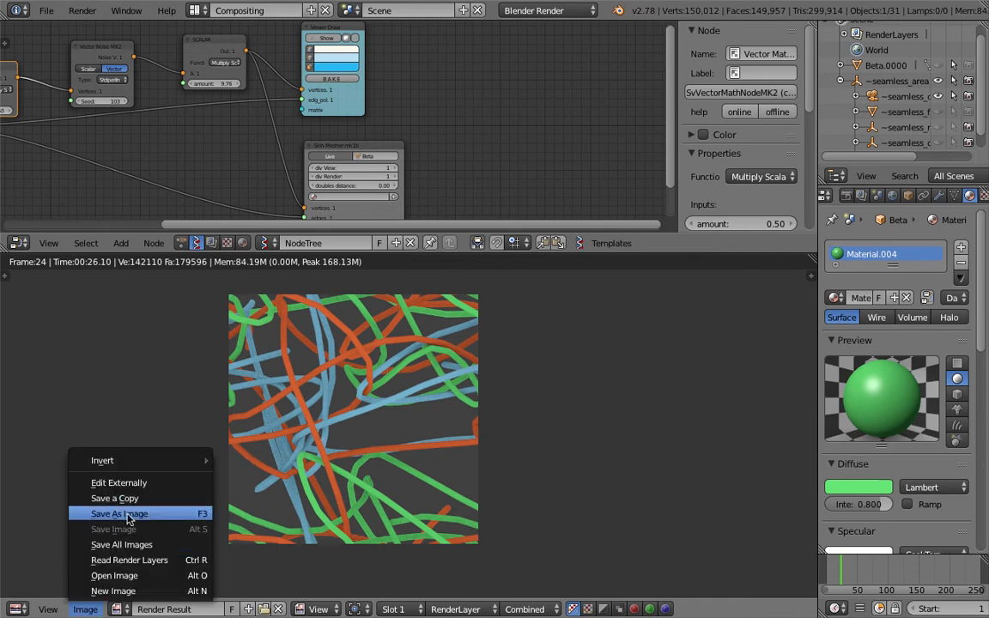
pyautogui.click(103, 488)
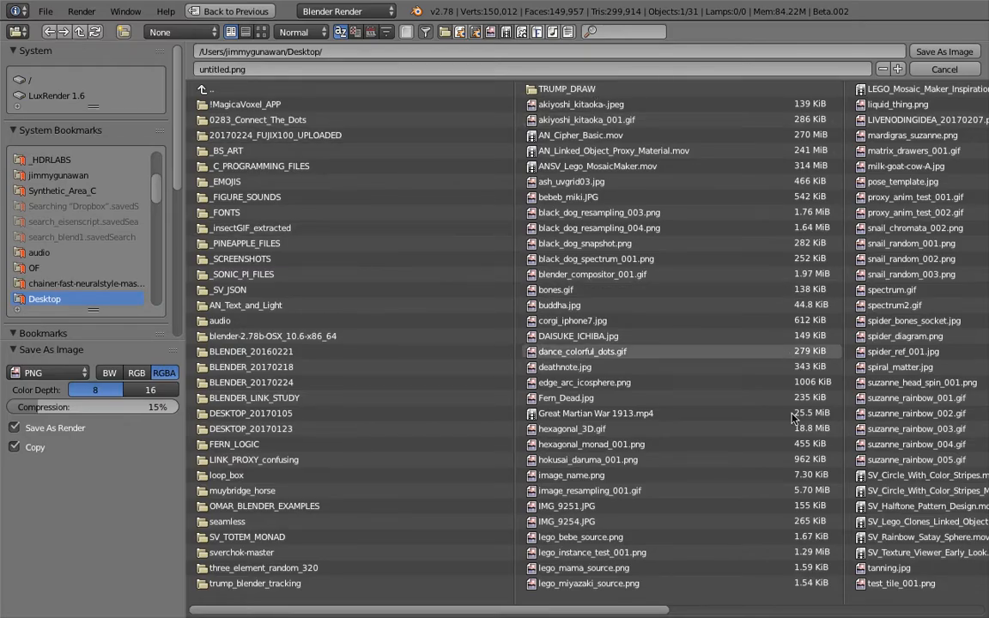
pyautogui.scroll(-4, 738, 369)
pyautogui.scroll(-2, 738, 502)
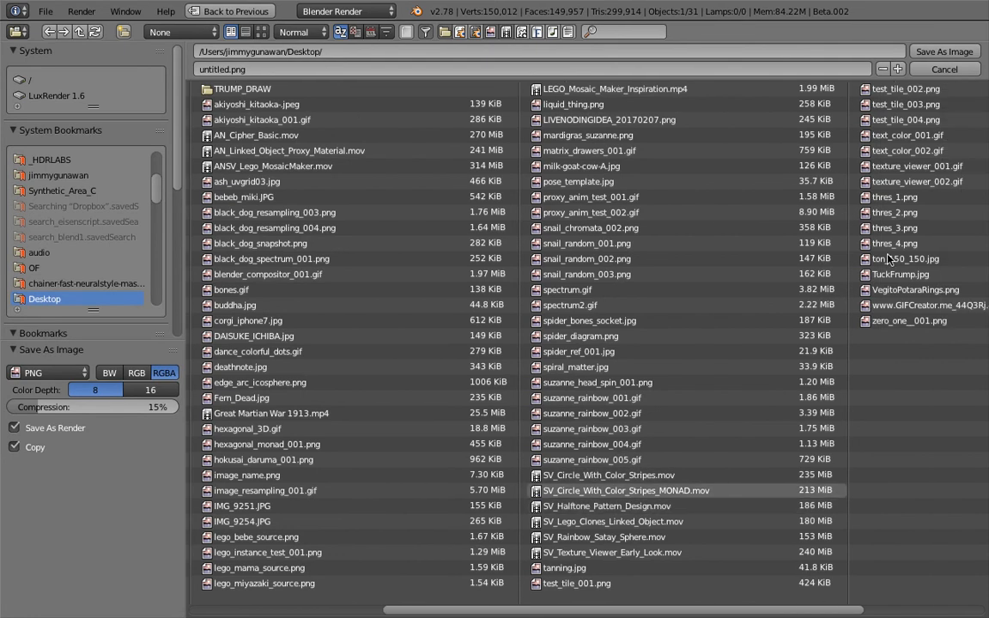
pyautogui.click(924, 120)
pyautogui.click(896, 69)
pyautogui.click(929, 54)
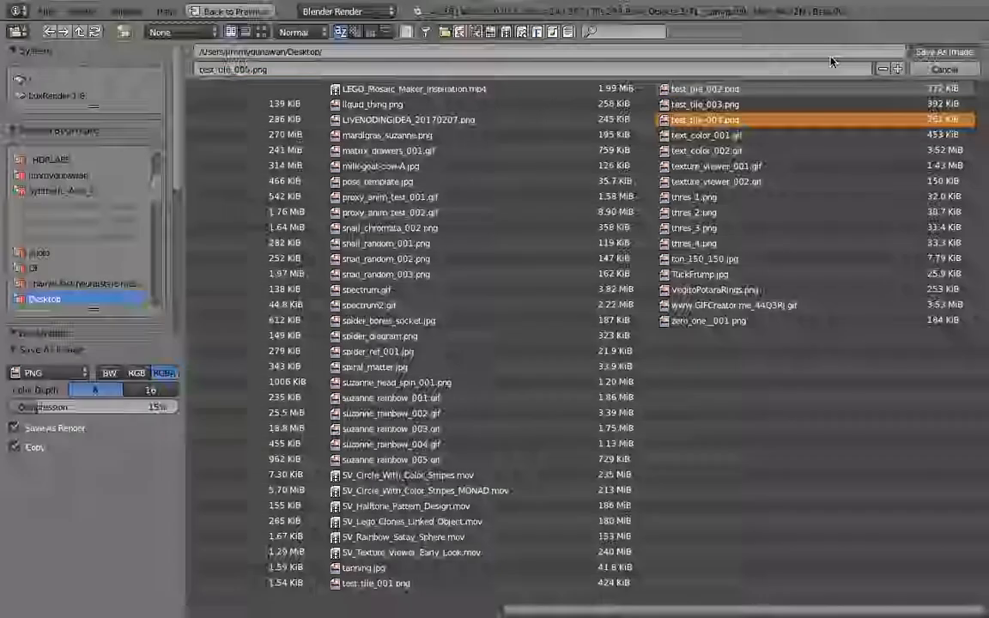
# Open the recent file tile_tester_004.blend and bring its textured plane into view
pyautogui.click(46, 11)
pyautogui.moveTo(172, 61)
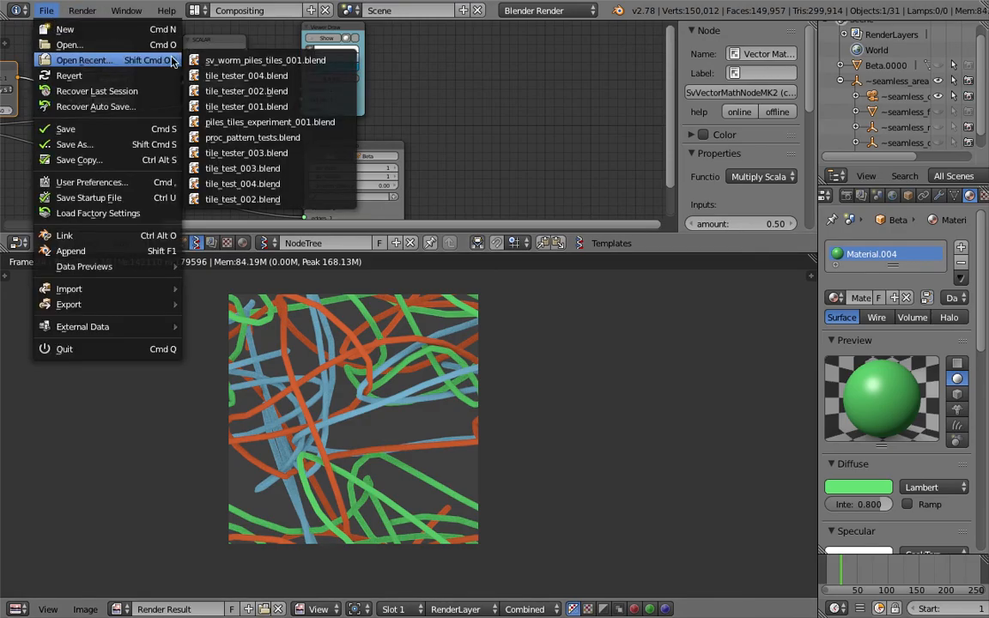
pyautogui.click(228, 76)
pyautogui.scroll(-2, 420, 457)
pyautogui.moveTo(415, 455); pyautogui.dragTo(450, 455, button='middle')
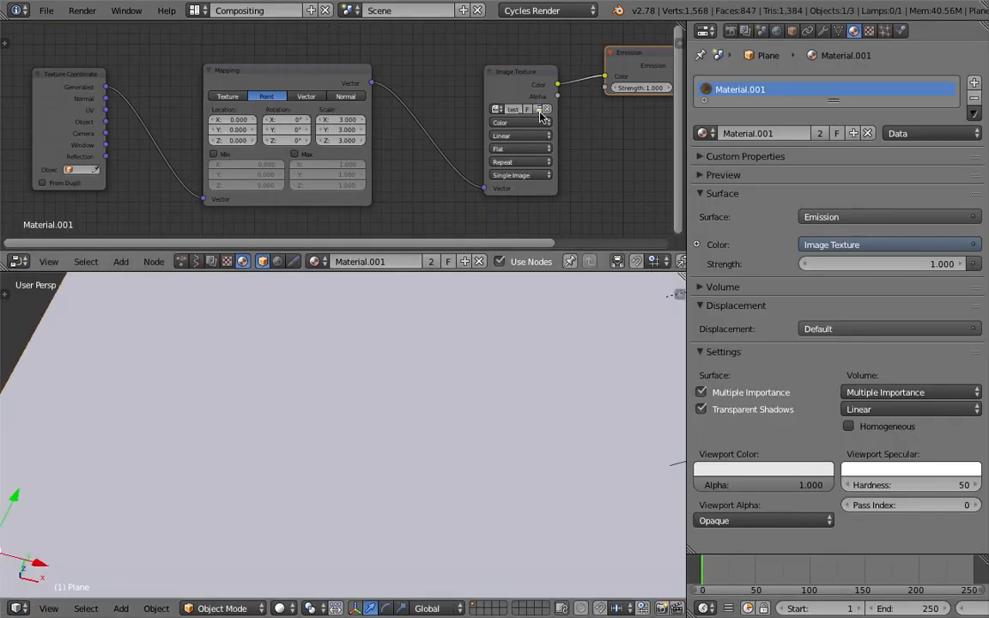
# Load test_tile_005.png from the Desktop into the material's Image Texture node
pyautogui.click(536, 108)
pyautogui.scroll(-2, 911, 317)
pyautogui.scroll(-4, 912, 317)
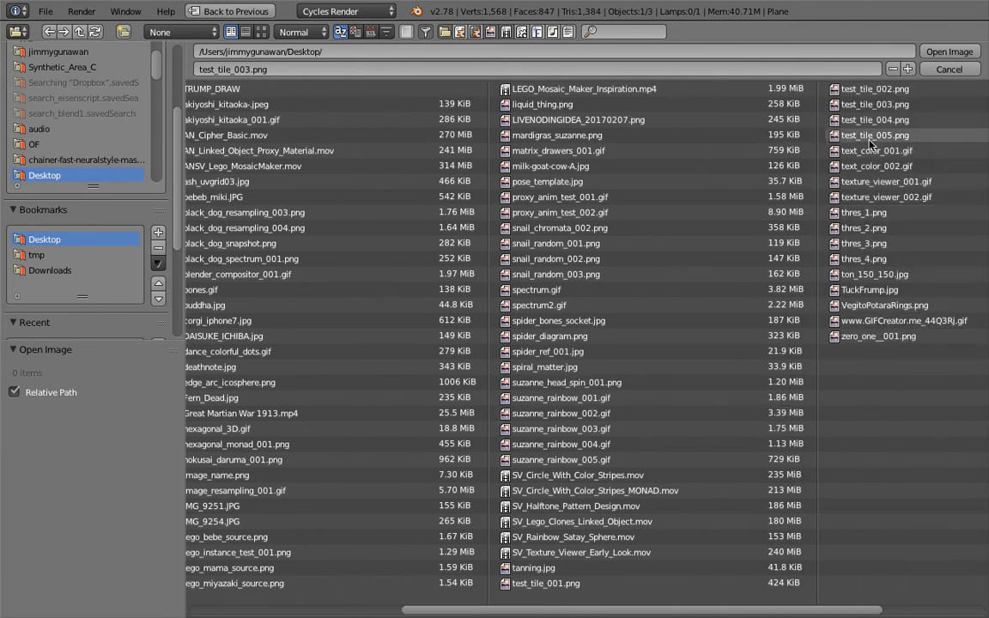
pyautogui.doubleClick(869, 144)
pyautogui.click(283, 607)
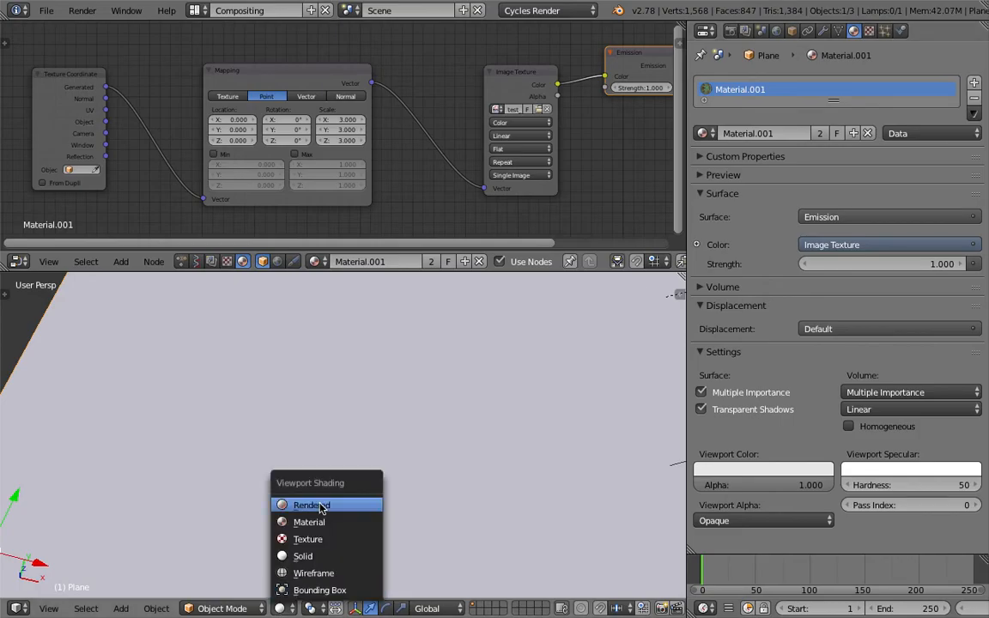
pyautogui.click(320, 506)
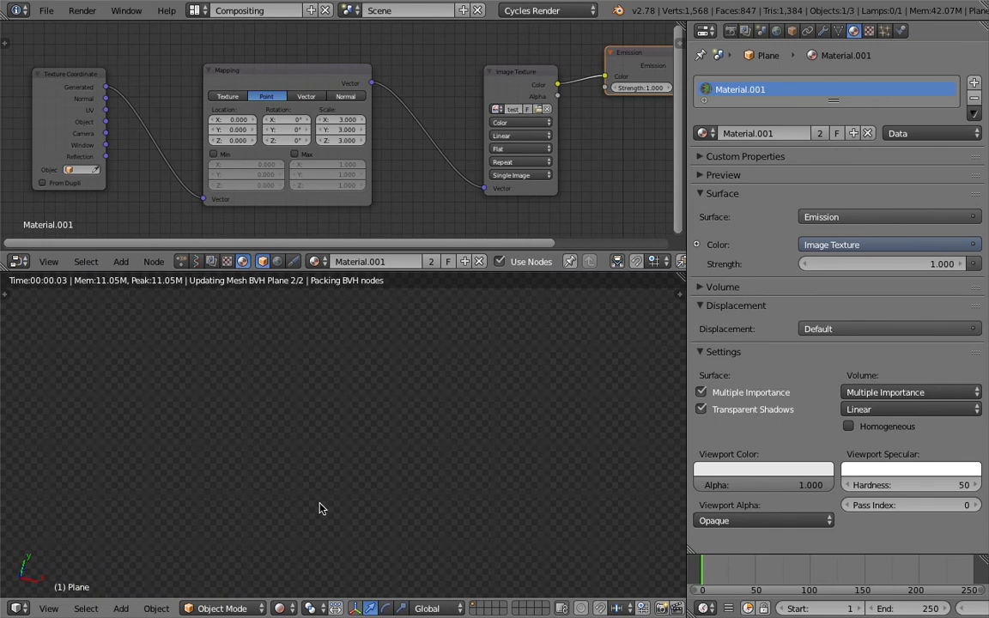
pyautogui.click(292, 607)
pyautogui.click(316, 560)
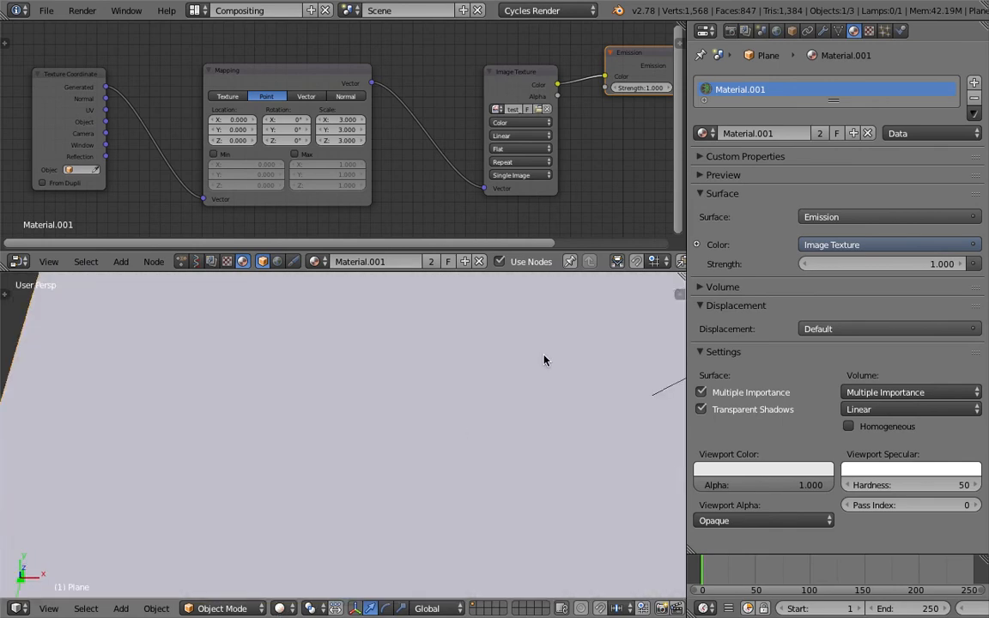
# Check the plane's two Array modifiers and switch the 3D view to rendered shading
pyautogui.click(791, 31)
pyautogui.click(822, 30)
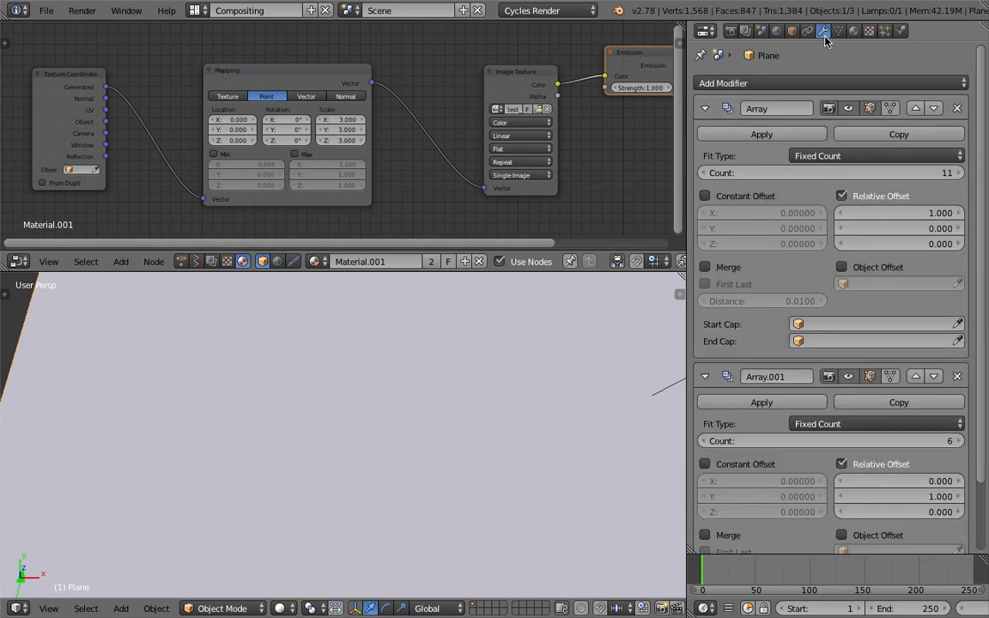
pyautogui.scroll(-3, 852, 434)
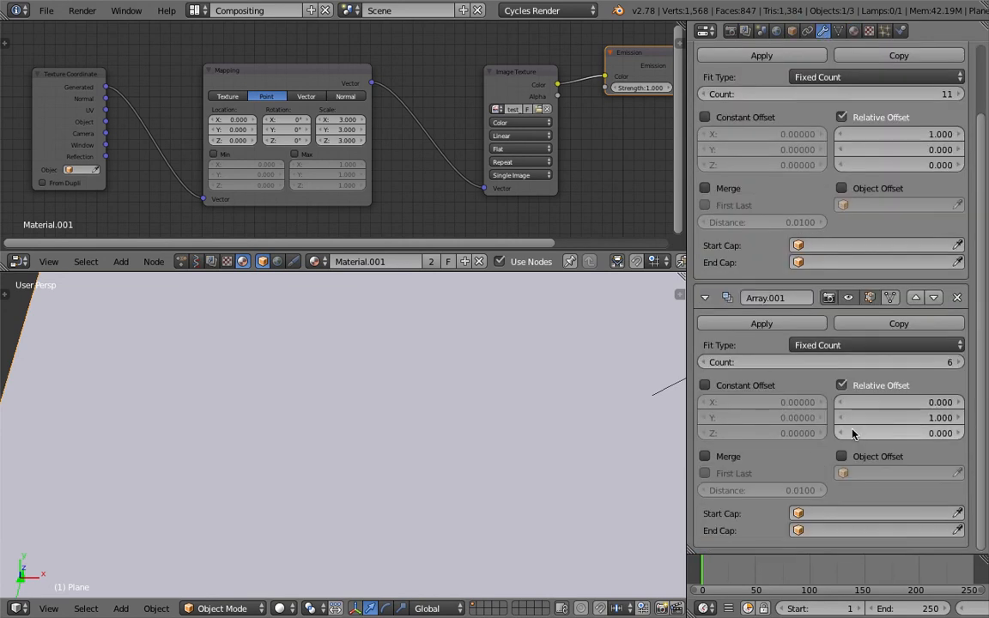
pyautogui.scroll(3, 852, 434)
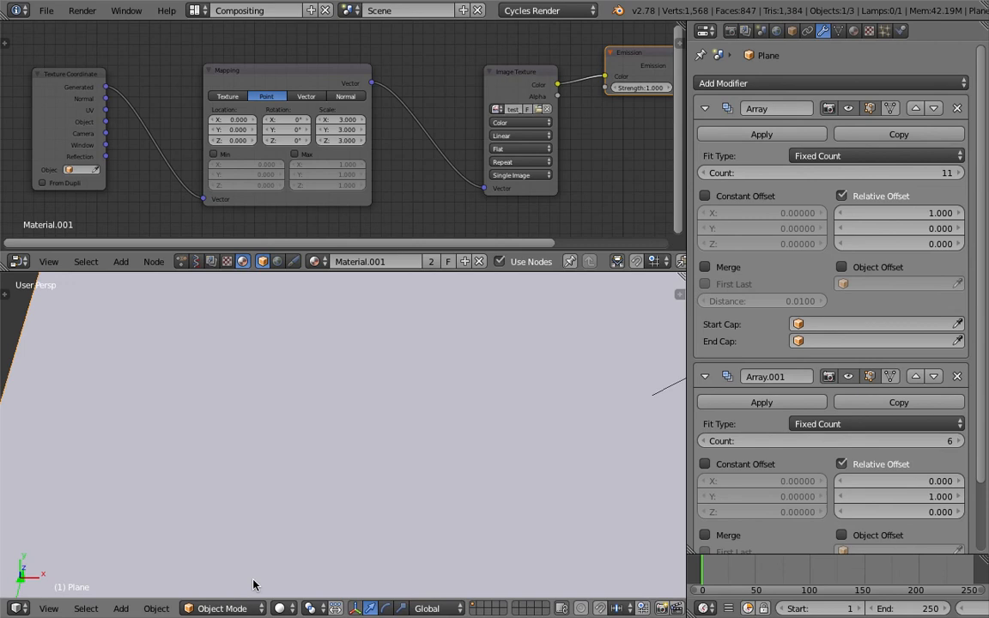
pyautogui.click(281, 608)
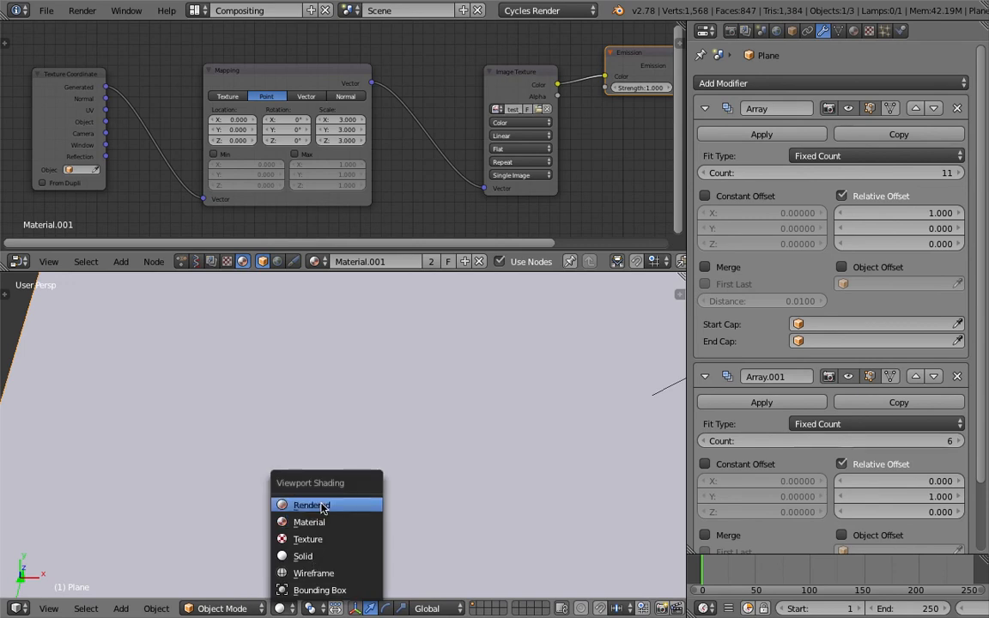
pyautogui.click(321, 509)
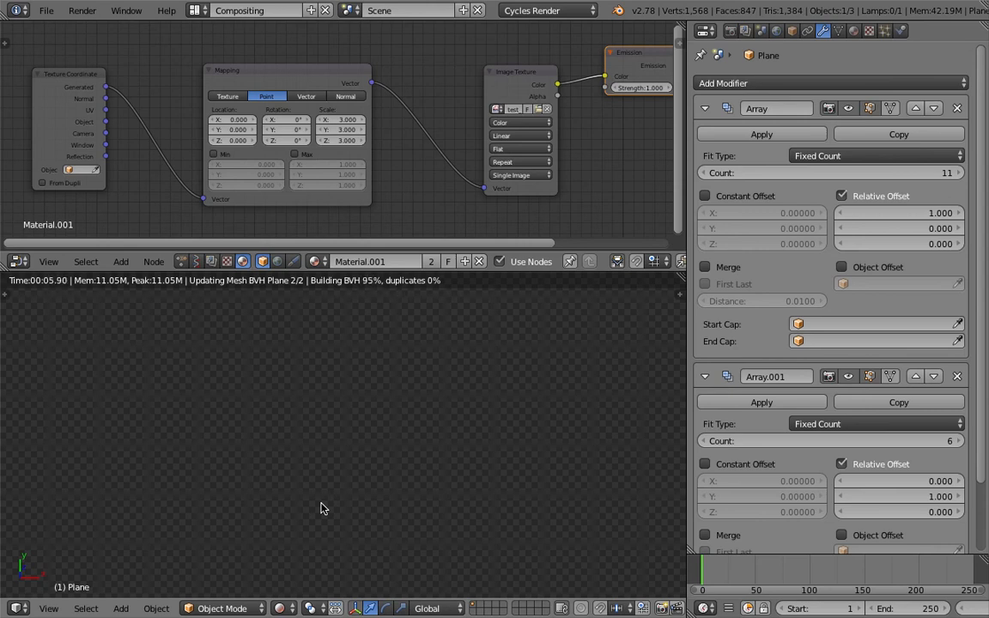
# Examine the tile's repetition across the rendered plane from several angles, temporarily enlarging the 3D view
pyautogui.scroll(-2, 321, 508)
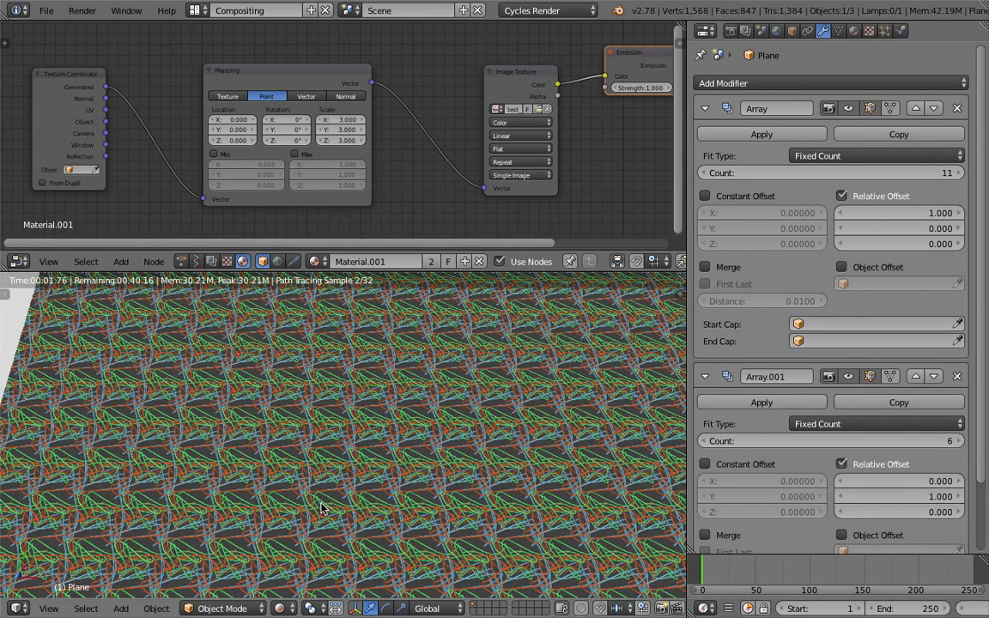
pyautogui.moveTo(322, 506); pyautogui.dragTo(431, 528, button='middle')
pyautogui.scroll(3, 352, 498)
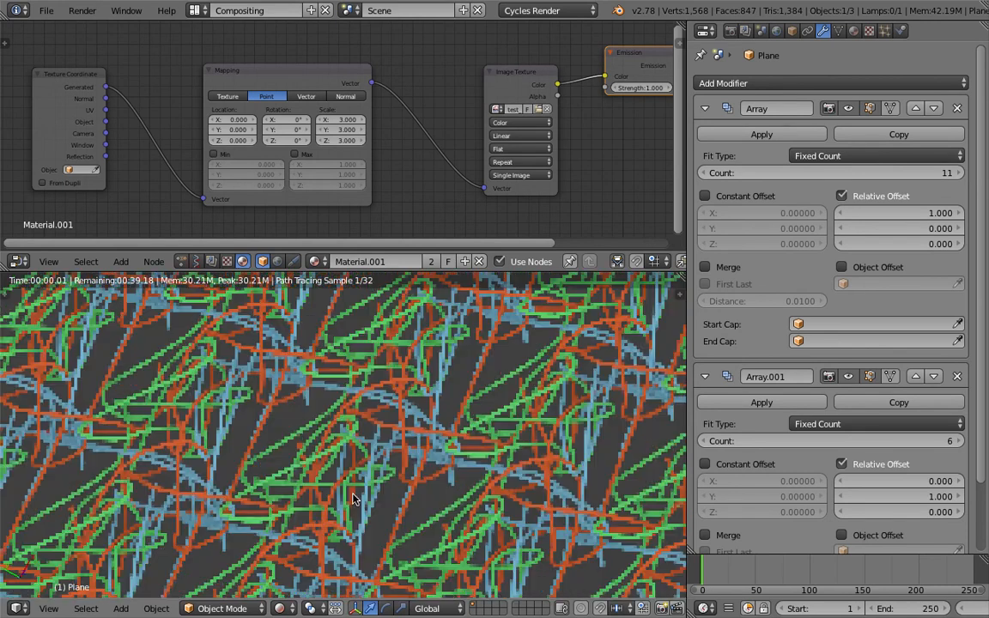
pyautogui.moveTo(352, 497)
pyautogui.mouseDown(button='middle')
pyautogui.moveTo(324, 481)
pyautogui.moveTo(439, 279)
pyautogui.mouseUp(button='middle')
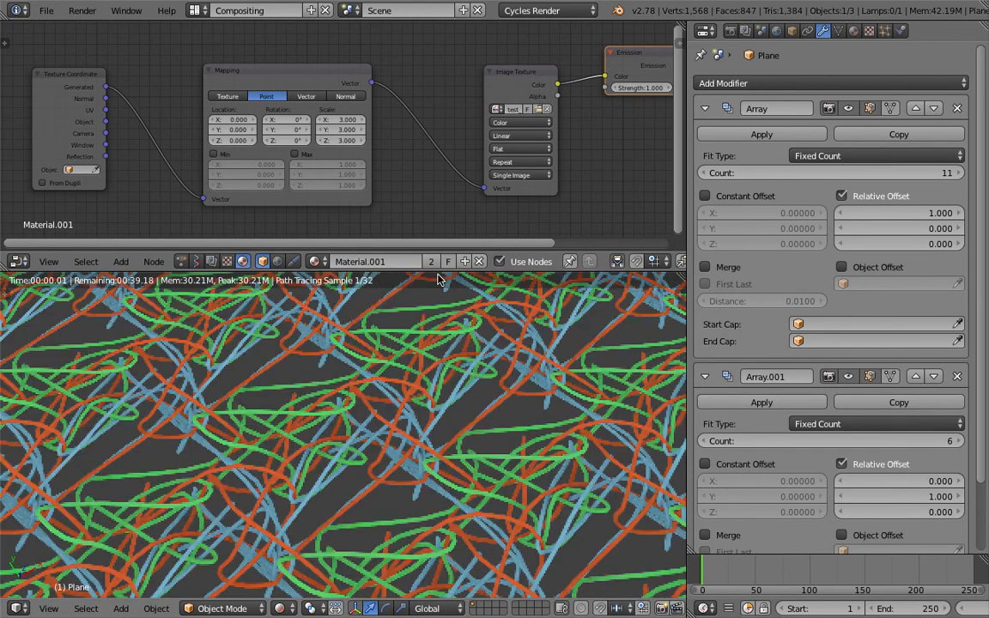
pyautogui.moveTo(438, 273); pyautogui.dragTo(437, 108)
pyautogui.moveTo(438, 468)
pyautogui.mouseDown(button='middle')
pyautogui.moveTo(374, 436)
pyautogui.moveTo(391, 453)
pyautogui.moveTo(366, 475)
pyautogui.moveTo(421, 418)
pyautogui.moveTo(387, 440)
pyautogui.moveTo(415, 498)
pyautogui.moveTo(365, 207)
pyautogui.moveTo(397, 466)
pyautogui.moveTo(455, 465)
pyautogui.moveTo(402, 374)
pyautogui.mouseUp(button='middle')
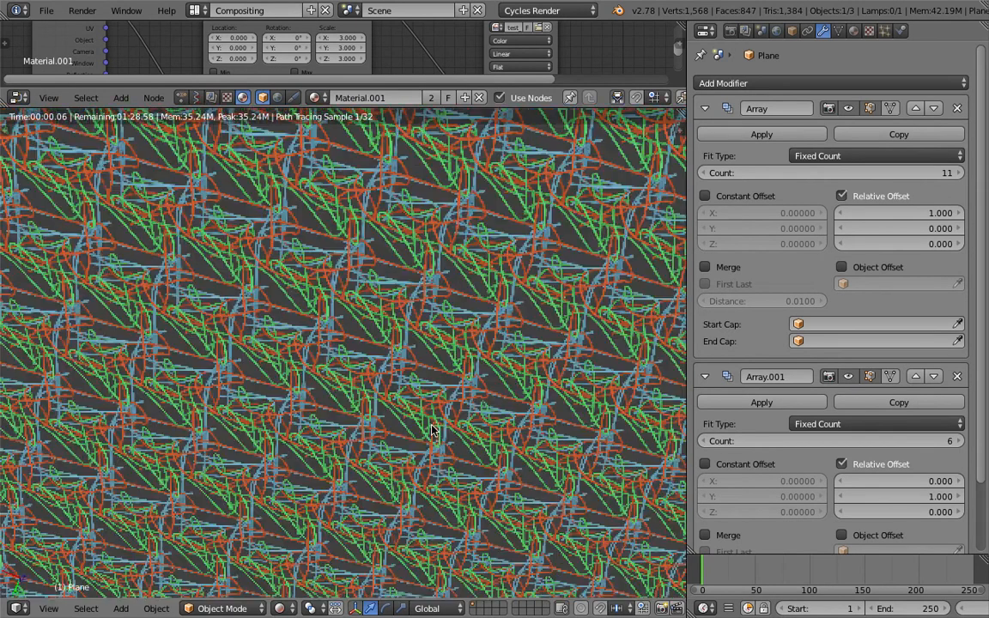
pyautogui.moveTo(432, 429); pyautogui.dragTo(376, 385, button='middle')
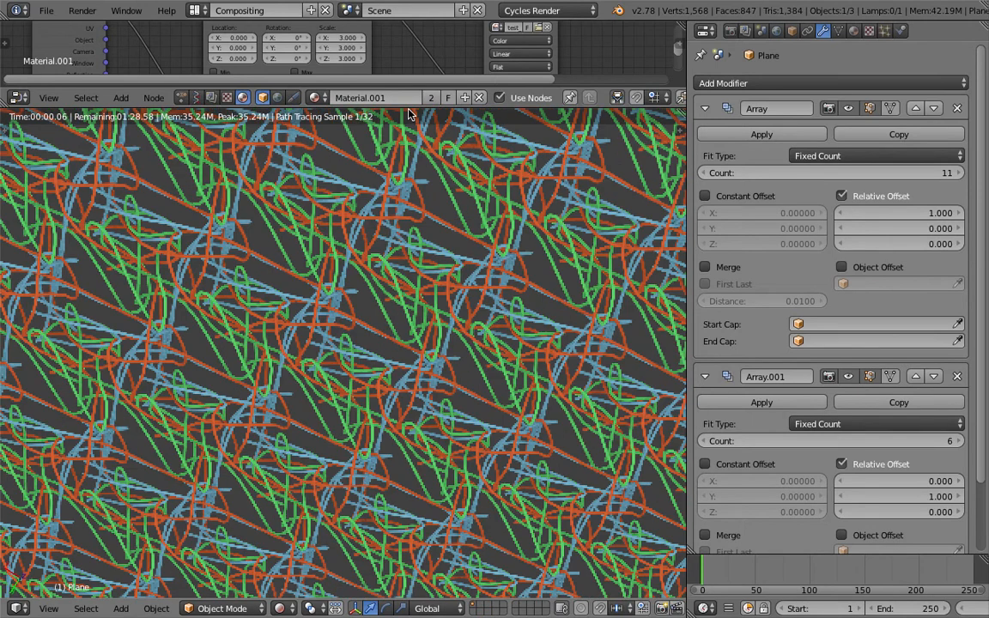
pyautogui.moveTo(409, 110); pyautogui.dragTo(412, 289)
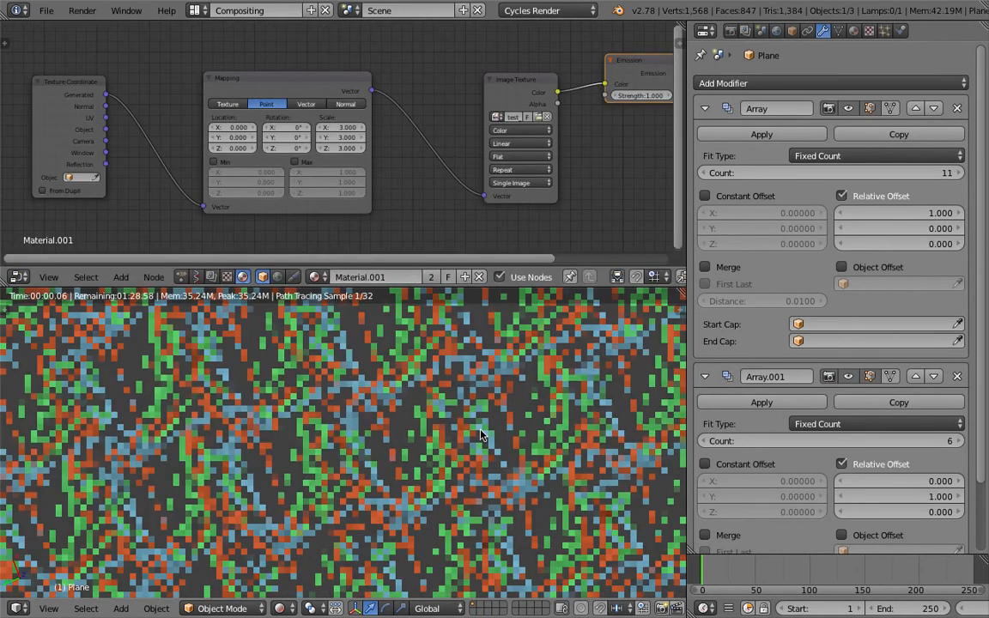
# Add a Noise Texture node to the plane's material, below the Texture Coordinate and Mapping nodes
pyautogui.scroll(1, 324, 177)
pyautogui.moveTo(324, 178); pyautogui.dragTo(364, 158, button='middle')
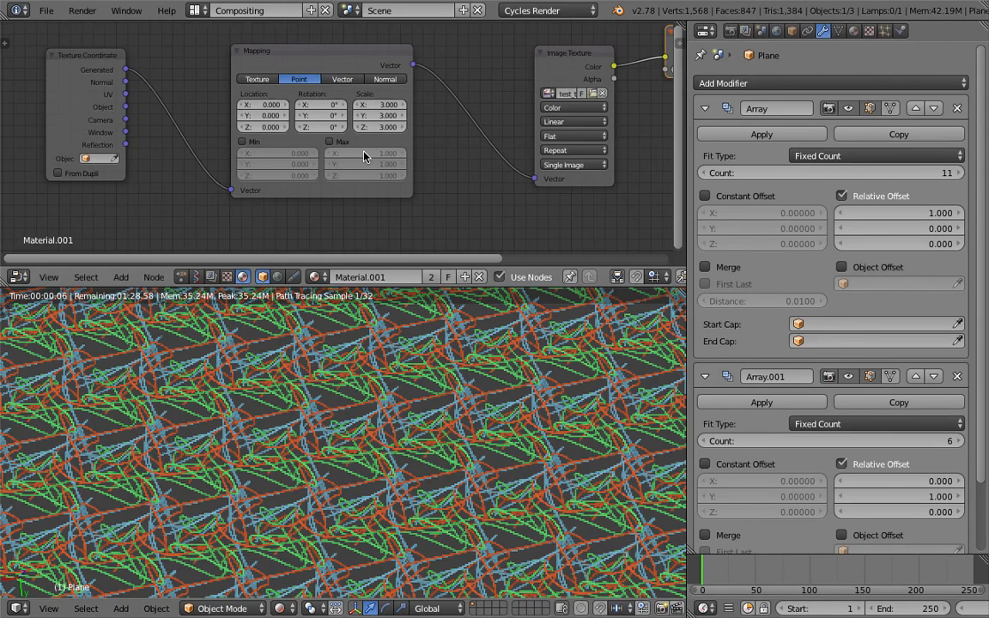
pyautogui.scroll(-1, 364, 156)
pyautogui.press('space')
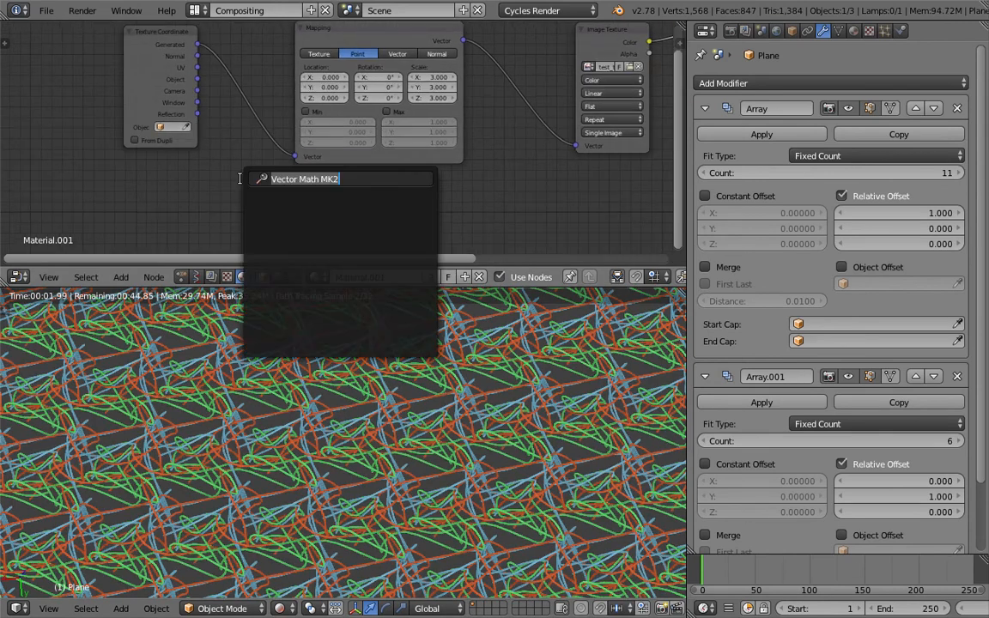
pyautogui.write('nois')
pyautogui.press('Return')
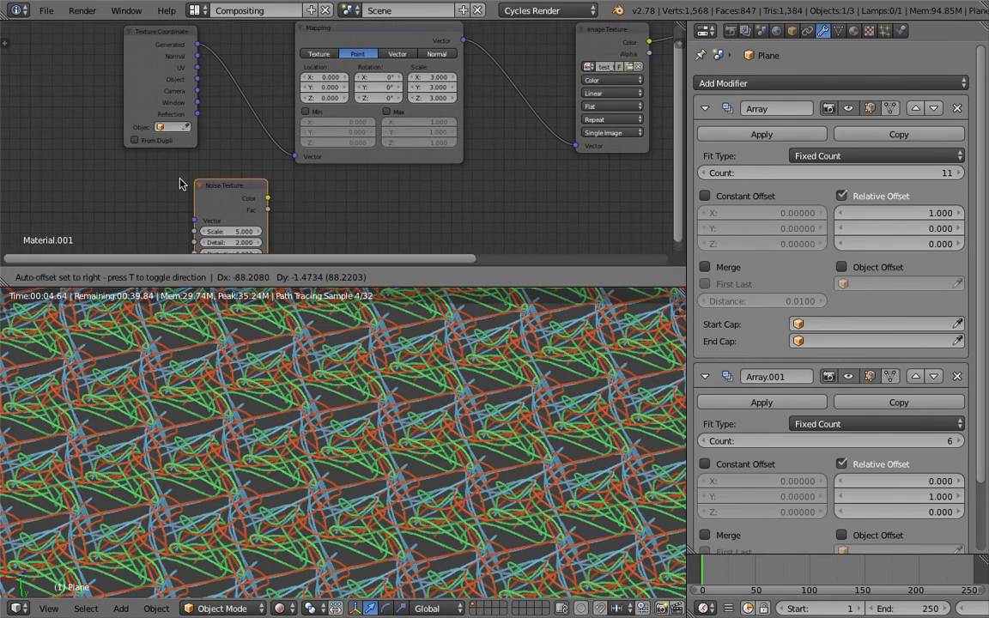
pyautogui.click(180, 183)
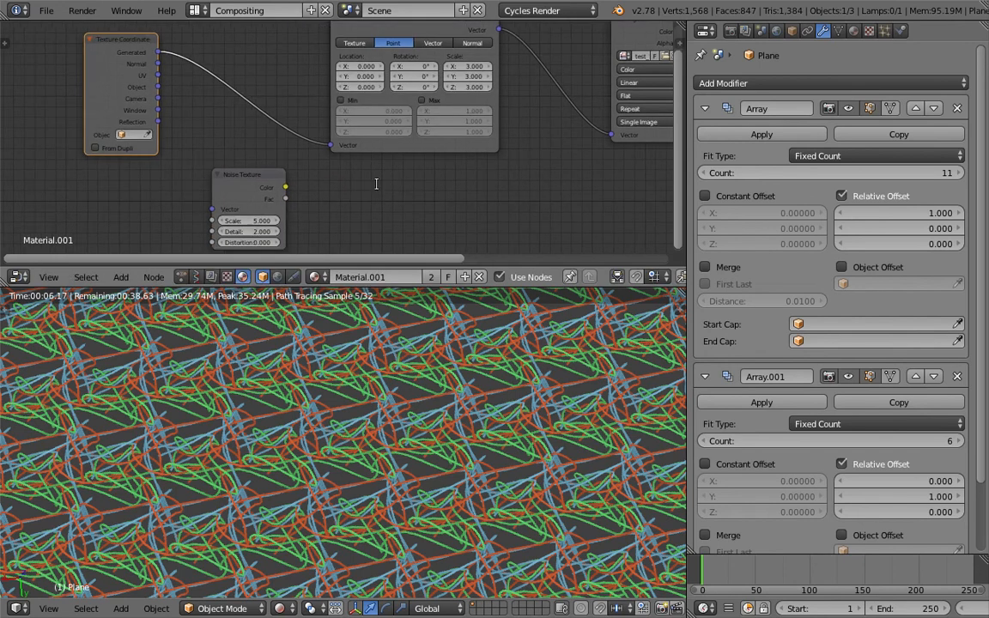
# Add a Vector Math node and insert it on the link between Texture Coordinate and Mapping
pyautogui.press('space')
pyautogui.write('color')
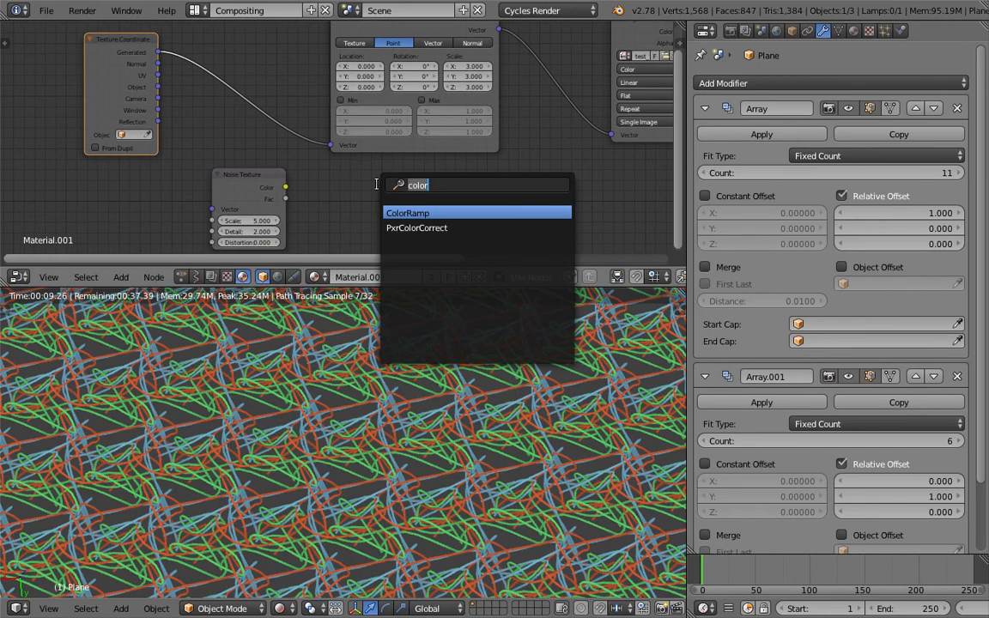
pyautogui.write('vector')
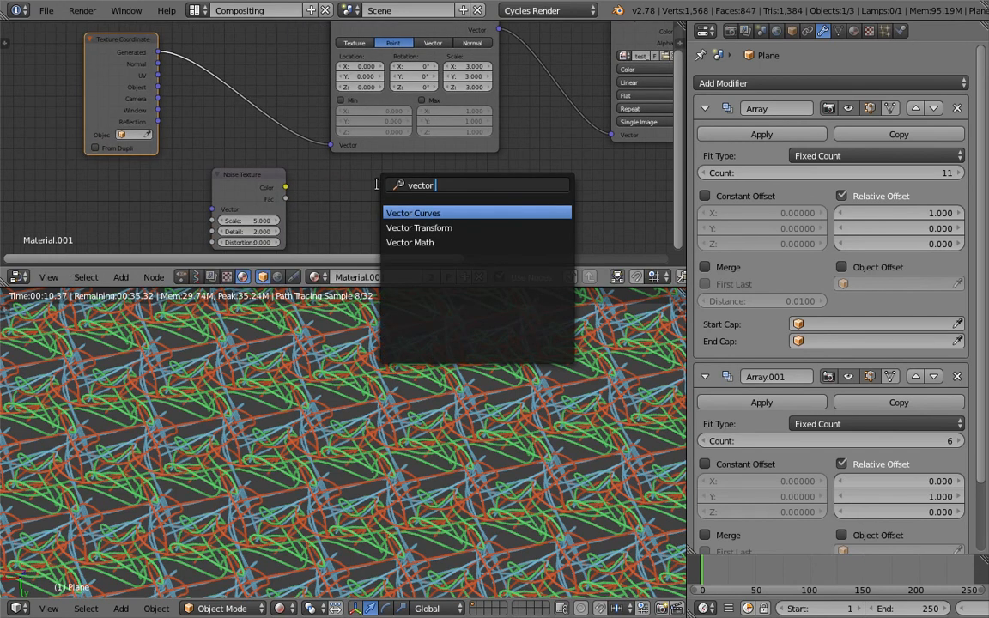
pyautogui.click(409, 242)
pyautogui.click(212, 86)
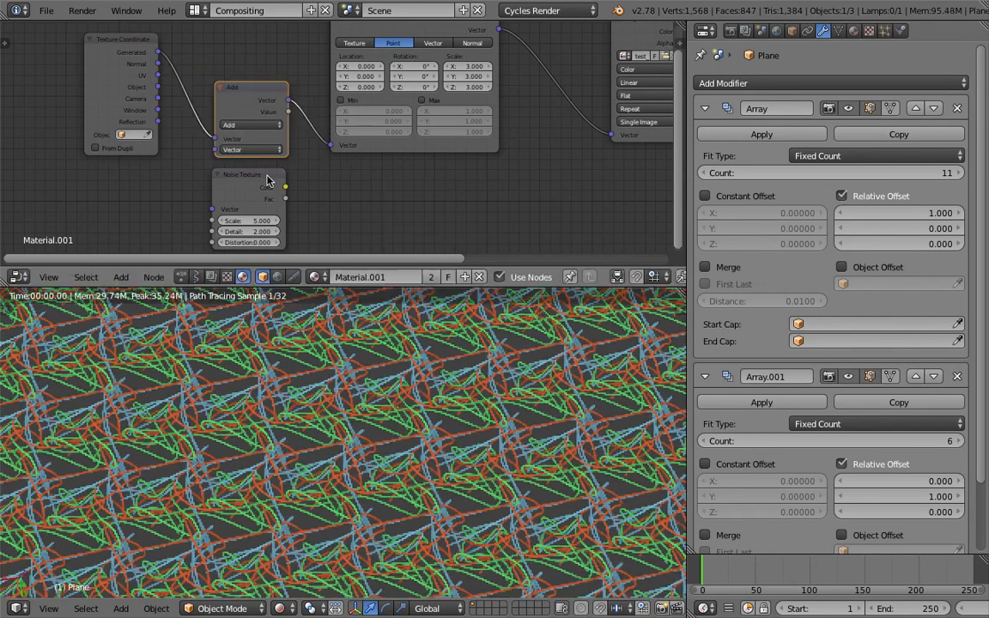
# Rearrange the nodes, feeding the Generated coordinates into the Noise Texture and its Color into the Vector Math node's second vector
pyautogui.moveTo(266, 180); pyautogui.dragTo(184, 202)
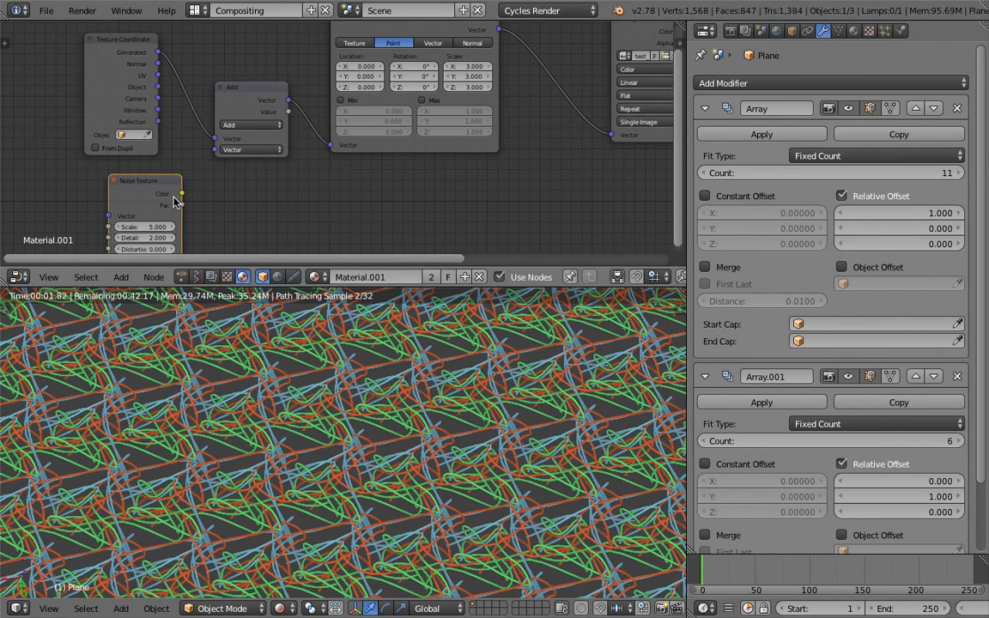
pyautogui.moveTo(142, 86); pyautogui.dragTo(64, 85)
pyautogui.moveTo(110, 84); pyautogui.dragTo(190, 79, button='middle')
pyautogui.moveTo(159, 46); pyautogui.dragTo(189, 212)
pyautogui.moveTo(263, 189); pyautogui.dragTo(296, 145)
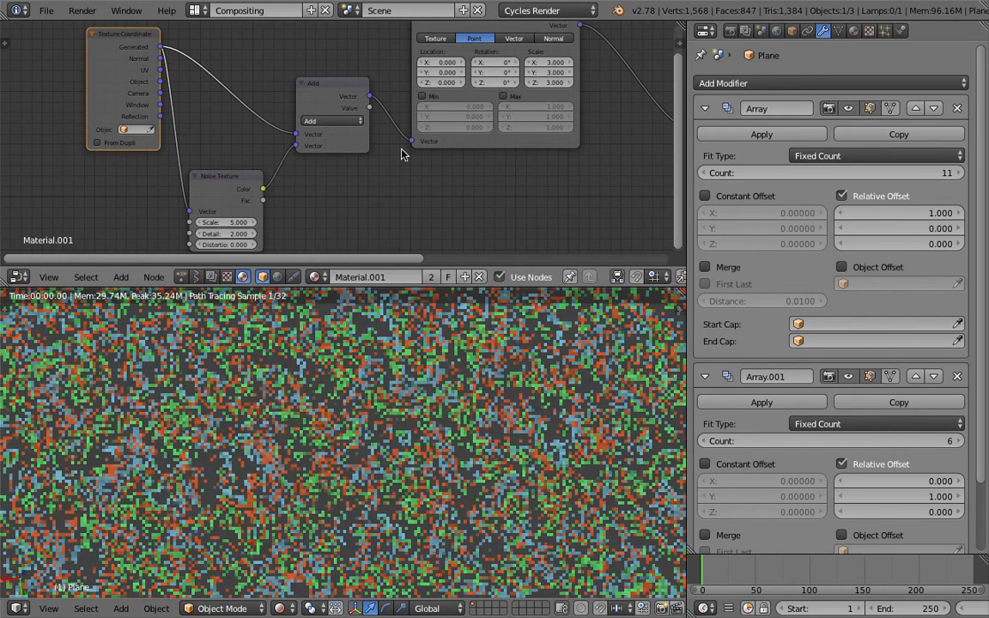
# Set the Noise Texture's scale to 1 and its distortion to 0.1
pyautogui.moveTo(271, 220); pyautogui.dragTo(295, 194, button='middle')
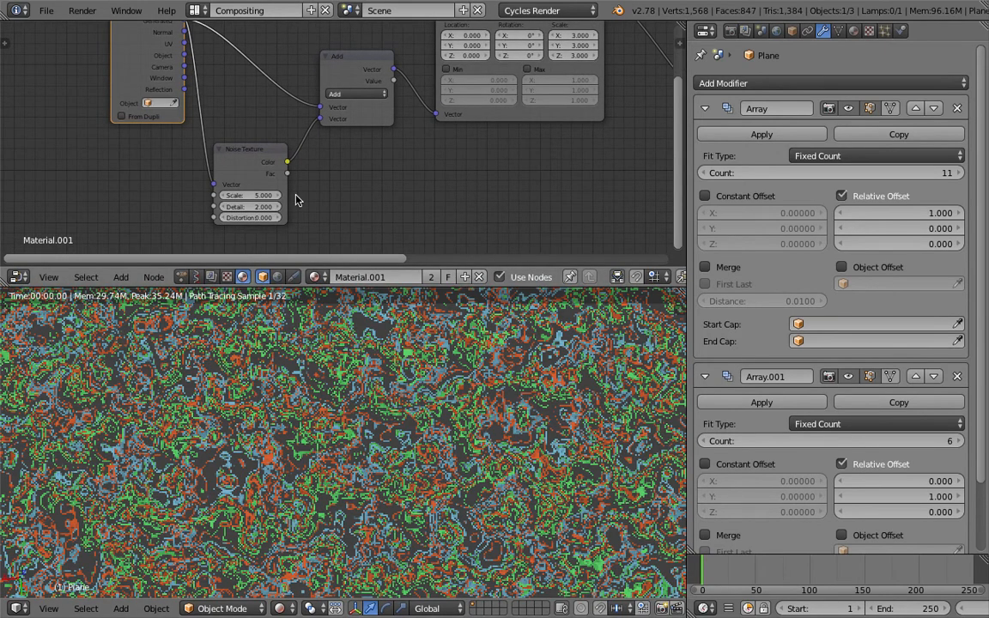
pyautogui.scroll(1, 295, 196)
pyautogui.click(245, 200)
pyautogui.write('2')
pyautogui.press('Return')
pyautogui.click(245, 199)
pyautogui.write('1')
pyautogui.press('Return')
pyautogui.moveTo(248, 225); pyautogui.dragTo(255, 225)
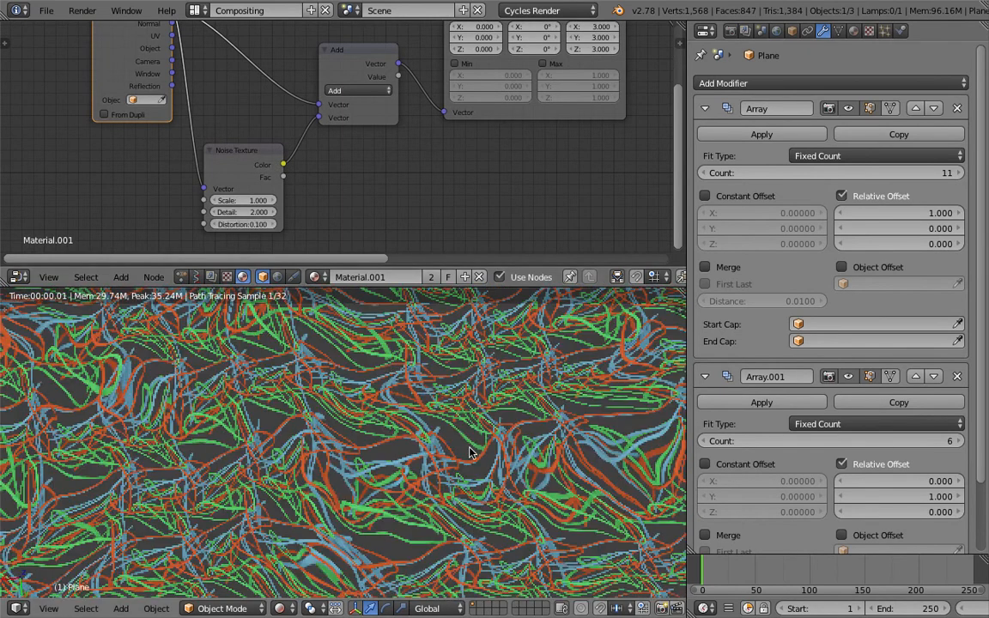
# Examine the distorted tile pattern from several angles in a full-screen rendered view, and restore the previous layout
pyautogui.moveTo(458, 502); pyautogui.dragTo(538, 485, button='middle')
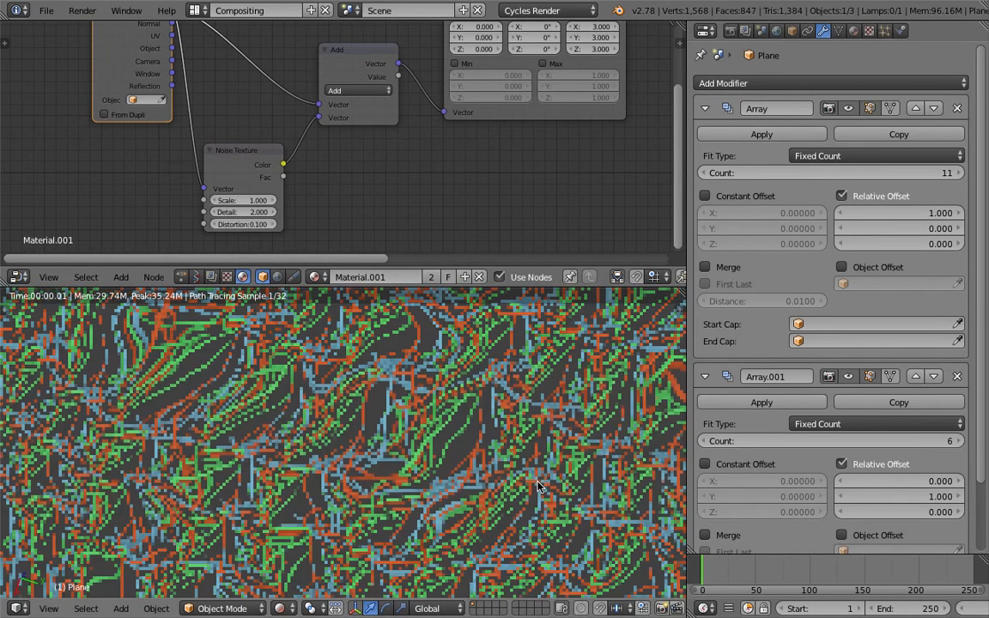
pyautogui.hotkey('shift', 'space')
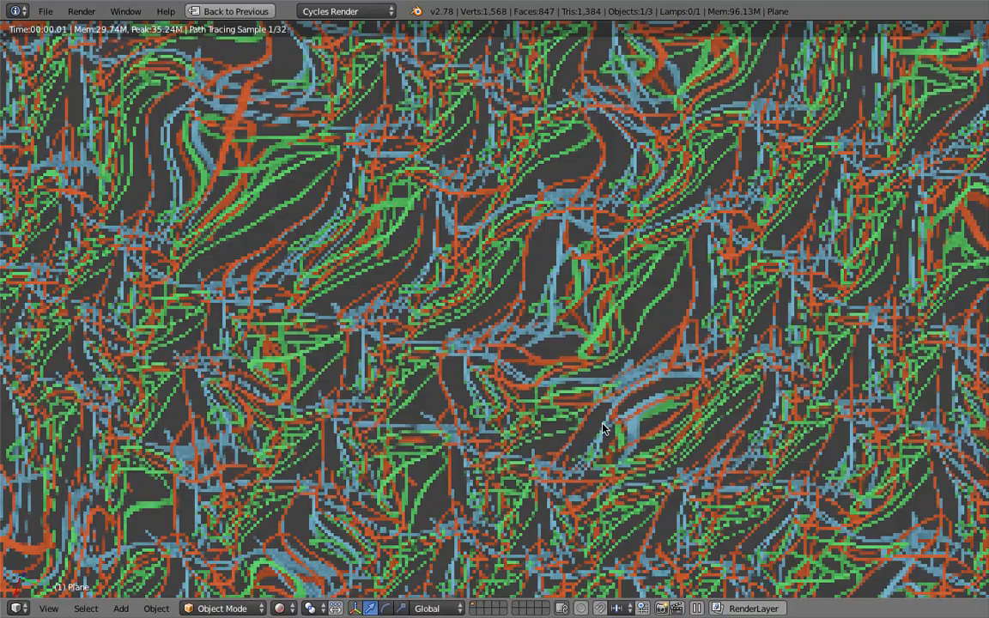
pyautogui.moveTo(603, 429); pyautogui.dragTo(662, 431, button='middle')
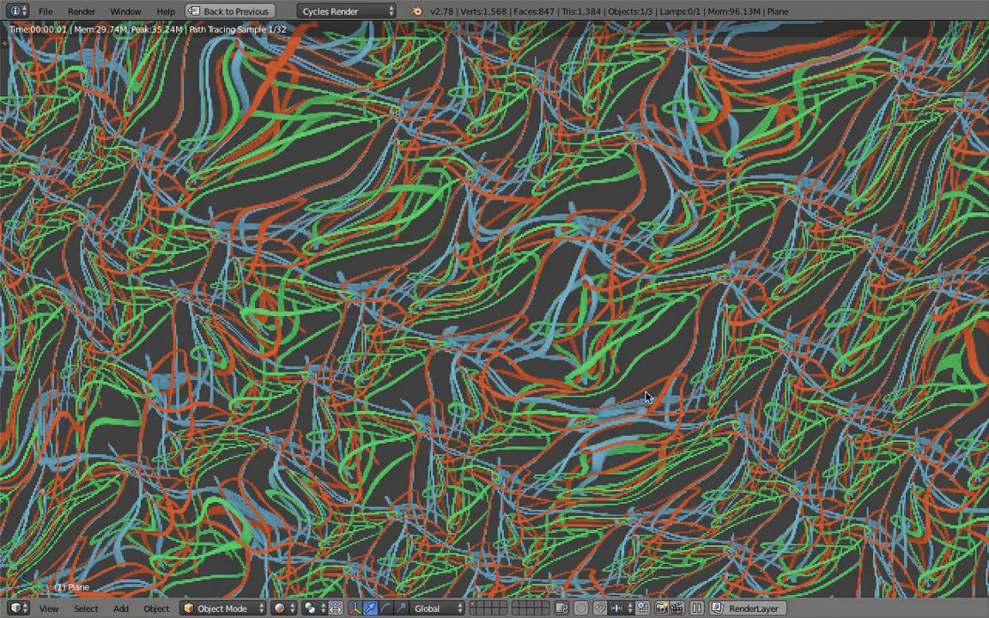
pyautogui.moveTo(721, 451); pyautogui.dragTo(745, 427, button='middle')
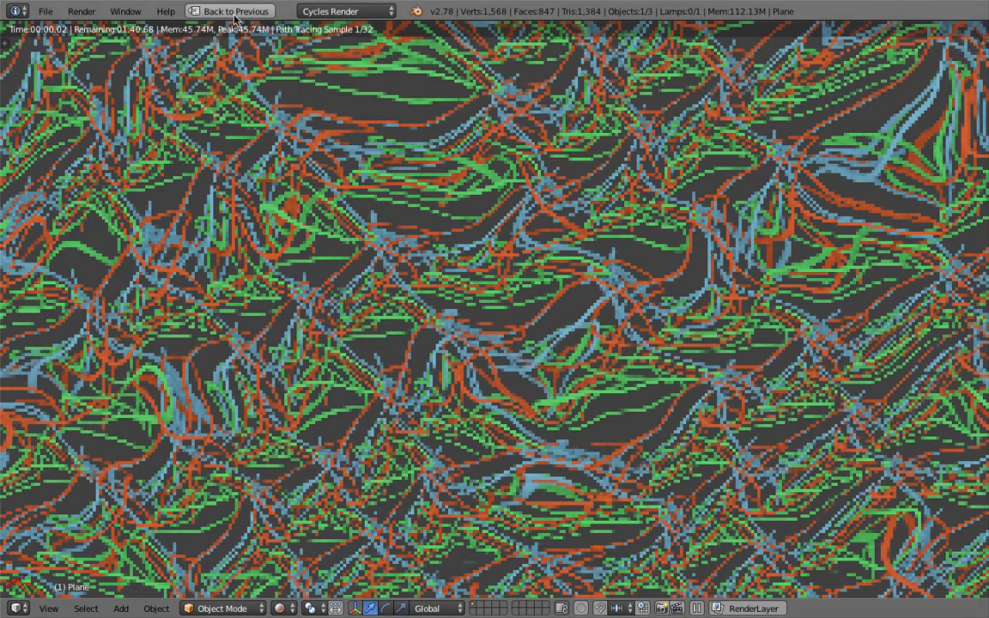
pyautogui.click(235, 12)
# Set the Noise Texture's distortion to 0.03 and its detail to 1
pyautogui.scroll(1, 277, 182)
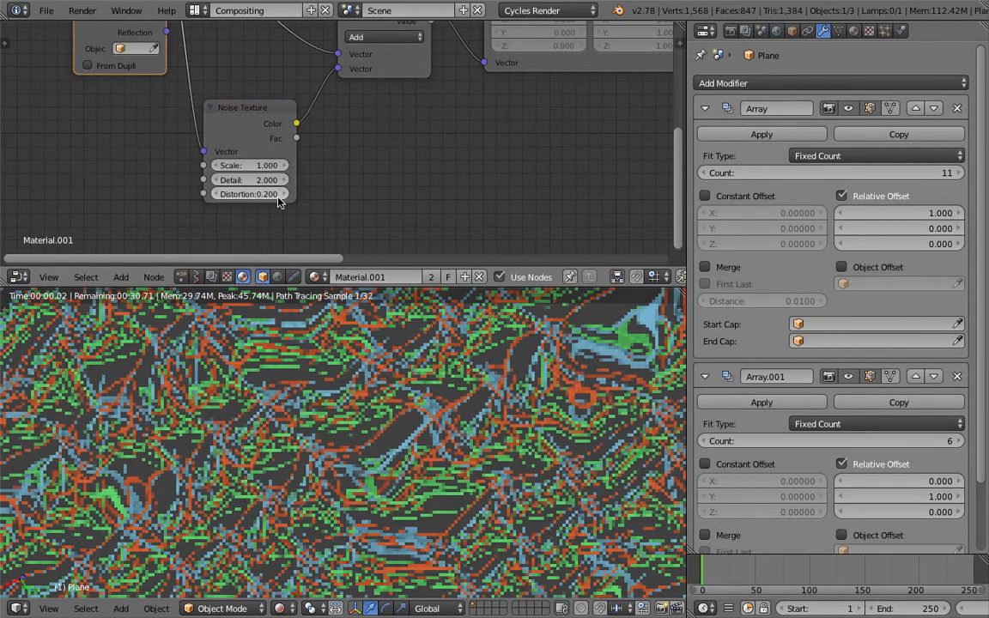
pyautogui.click(251, 193)
pyautogui.write('0.03')
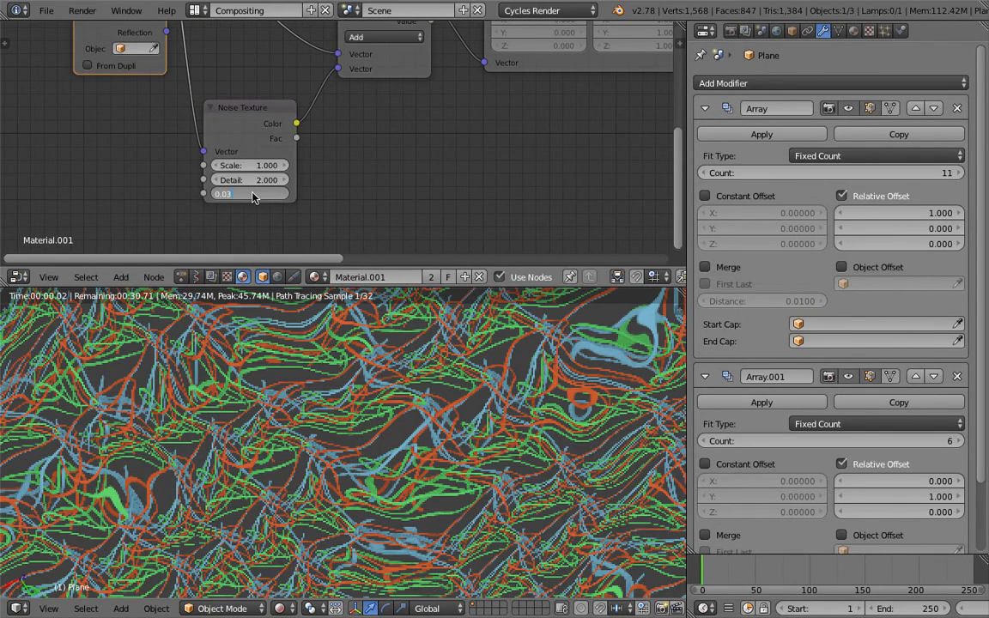
pyautogui.press('Return')
pyautogui.click(249, 179)
pyautogui.write('1')
pyautogui.press('Return')
# Set the Noise Texture's scale to 0.2, and raise it to 0.6
pyautogui.click(271, 164)
pyautogui.write('.2')
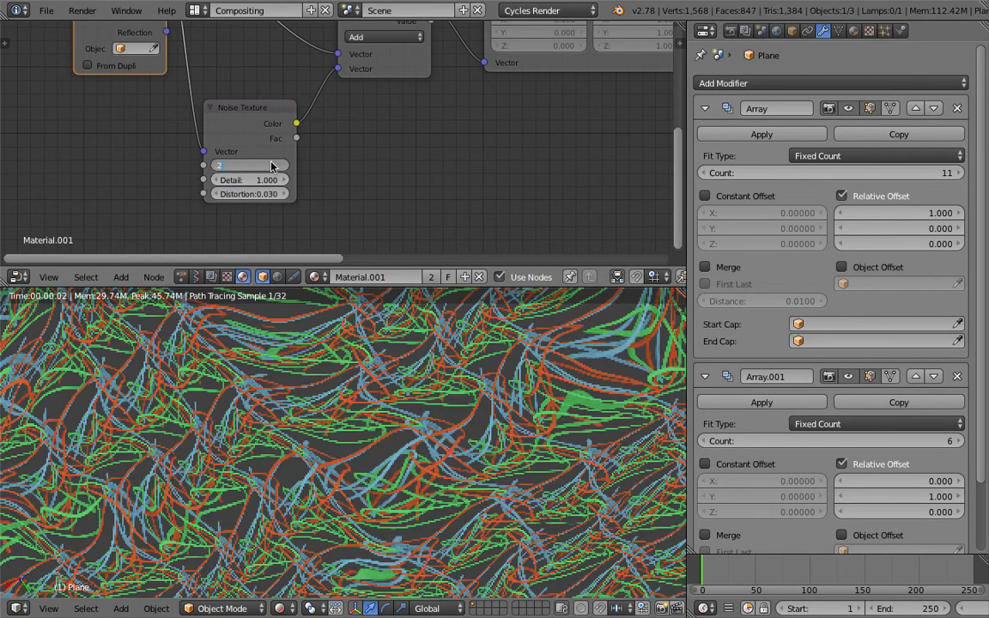
pyautogui.press('Return')
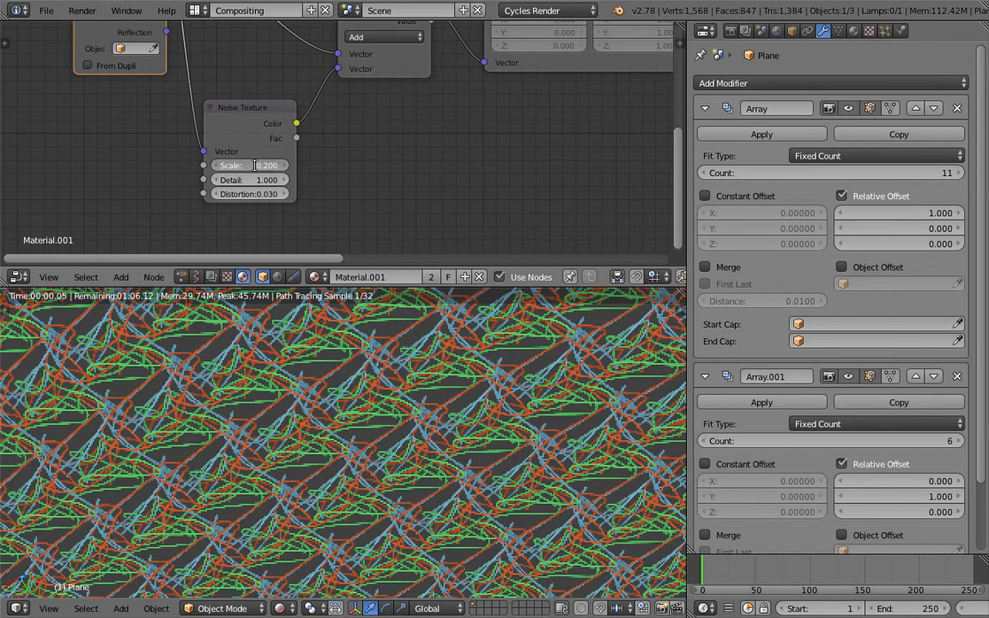
pyautogui.moveTo(230, 165); pyautogui.dragTo(256, 169)
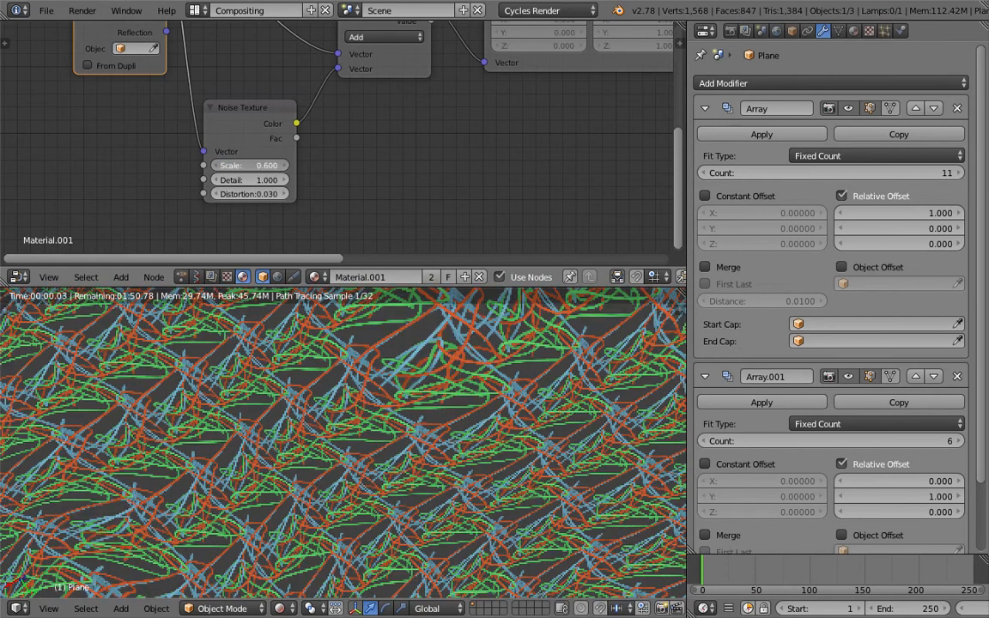
# Set the Noise Texture's scale to 1 and its distortion to 0.002
pyautogui.click(249, 165)
pyautogui.write('1')
pyautogui.press('Return')
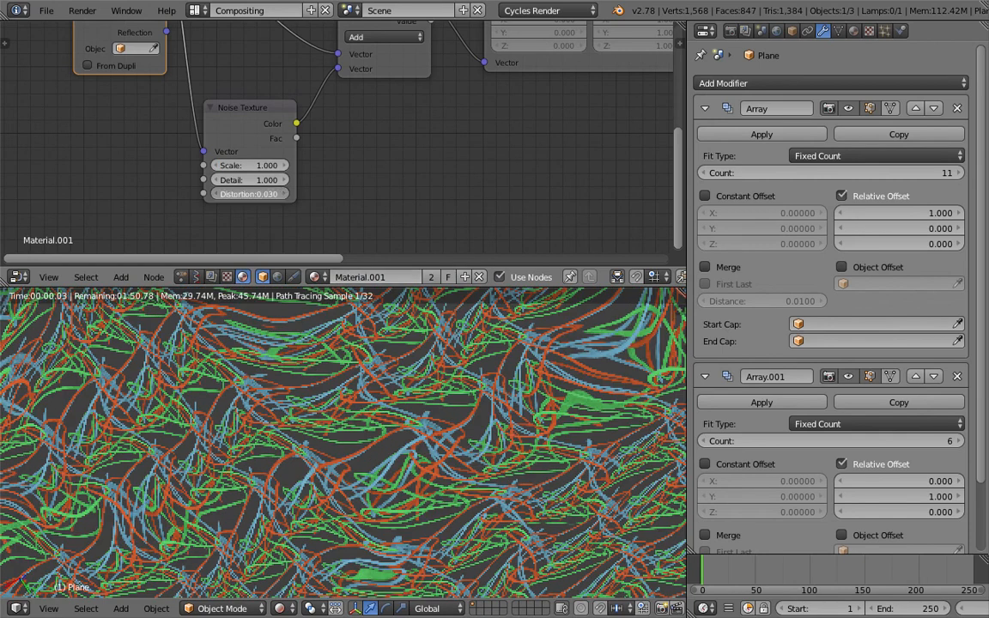
pyautogui.moveTo(248, 194); pyautogui.dragTo(253, 197)
pyautogui.click(253, 196)
pyautogui.write('0.0')
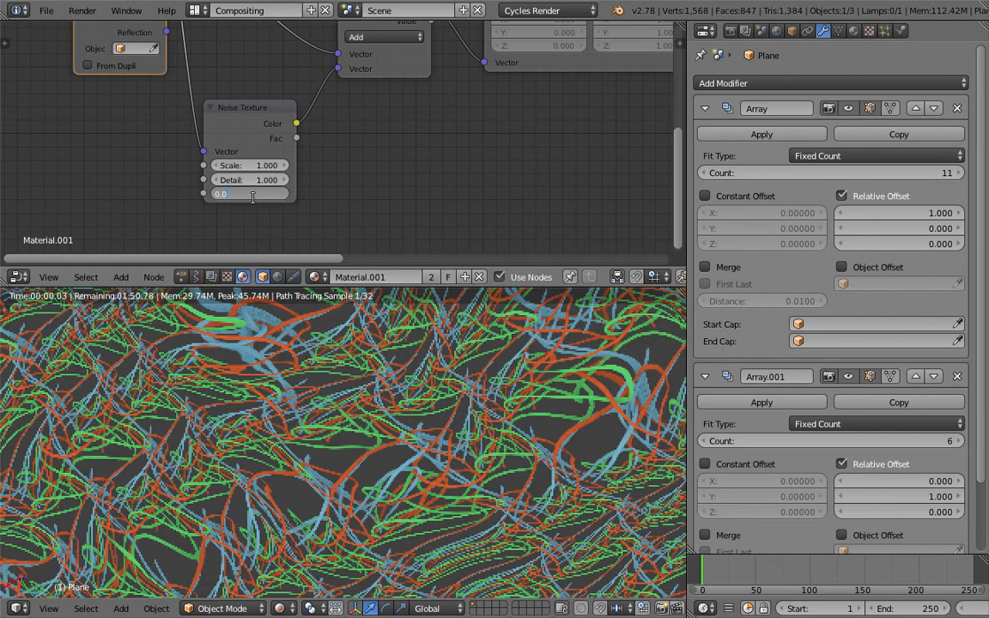
pyautogui.write('02')
pyautogui.press('Return')
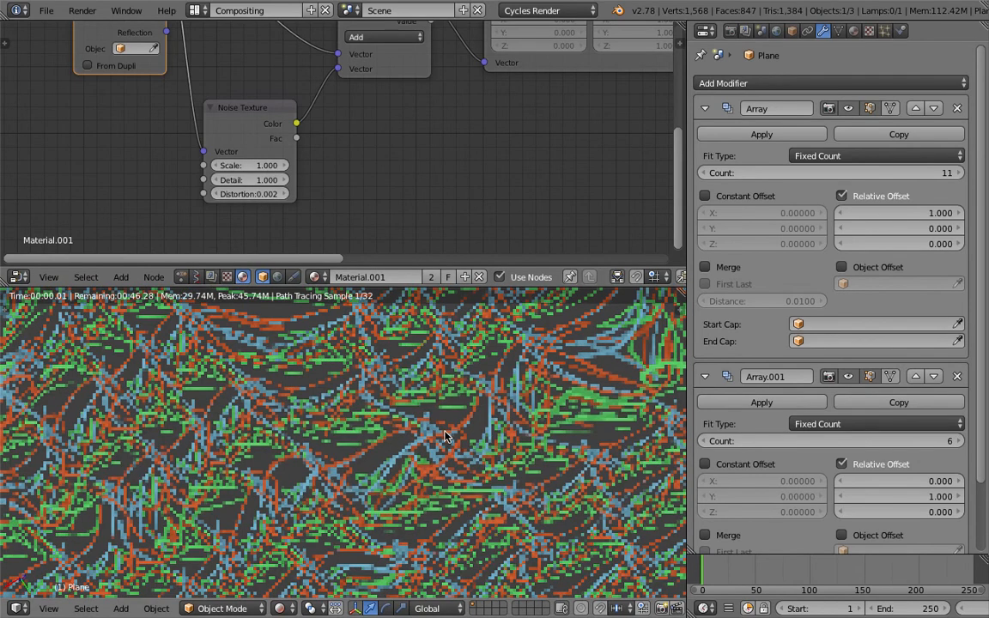
# Examine the noise-distorted worm pattern for visible repetition in a full-screen rendered view, from afar and close up at different angles
pyautogui.hotkey('ctrl', 'space')
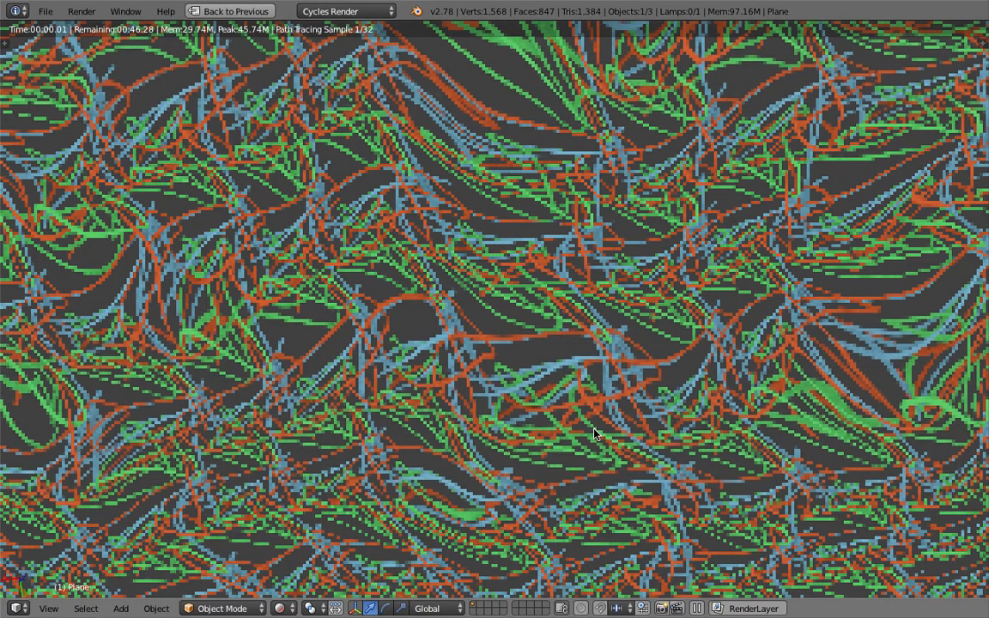
pyautogui.keyDown('shift'); pyautogui.moveTo(640, 440); pyautogui.dragTo(615, 428, button='middle'); pyautogui.keyUp('shift')
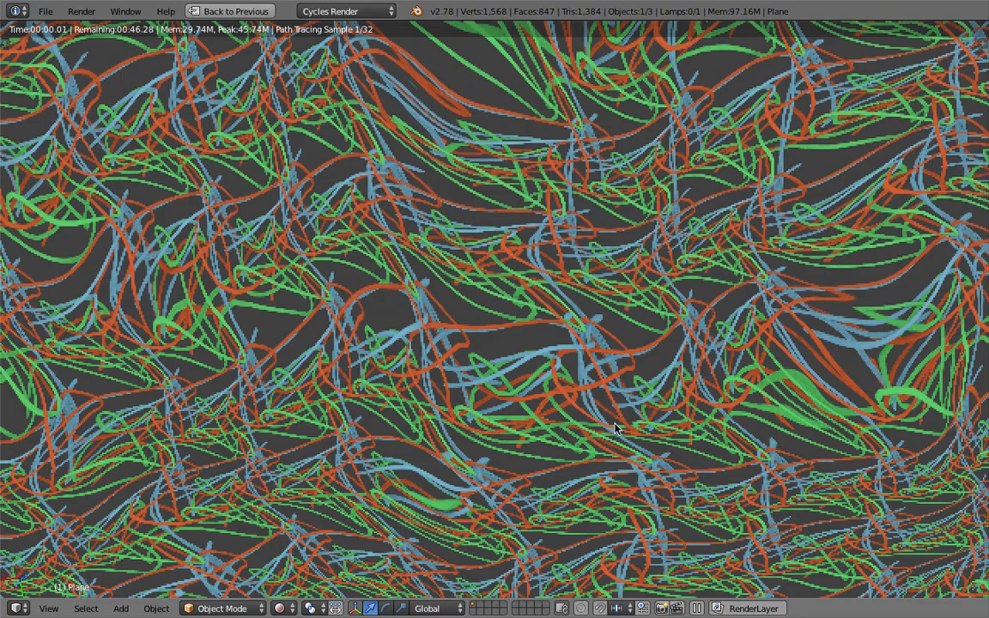
pyautogui.moveTo(614, 422); pyautogui.dragTo(679, 438, button='middle')
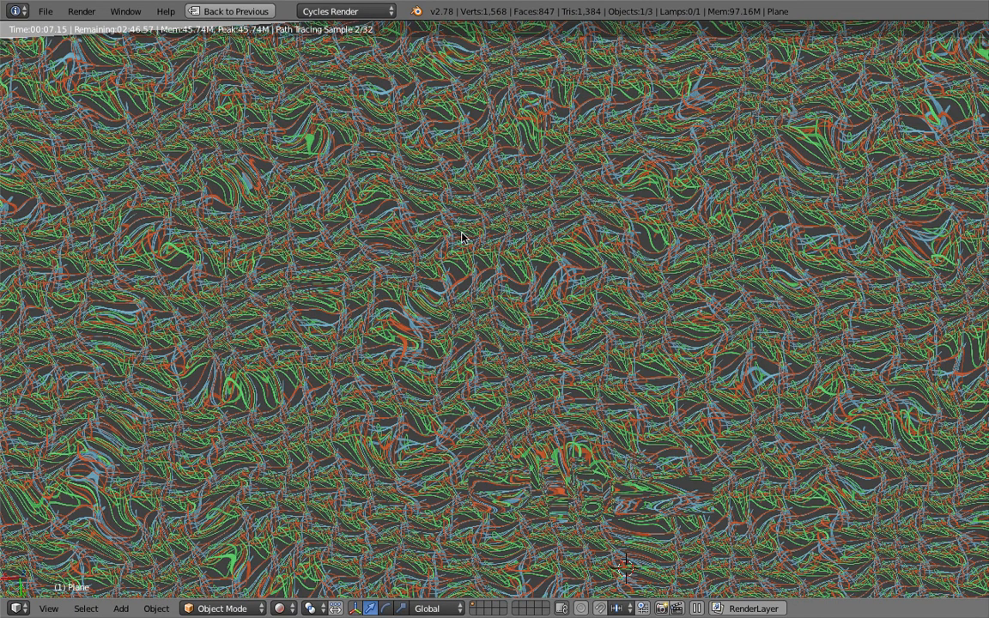
pyautogui.scroll(1, 456, 377)
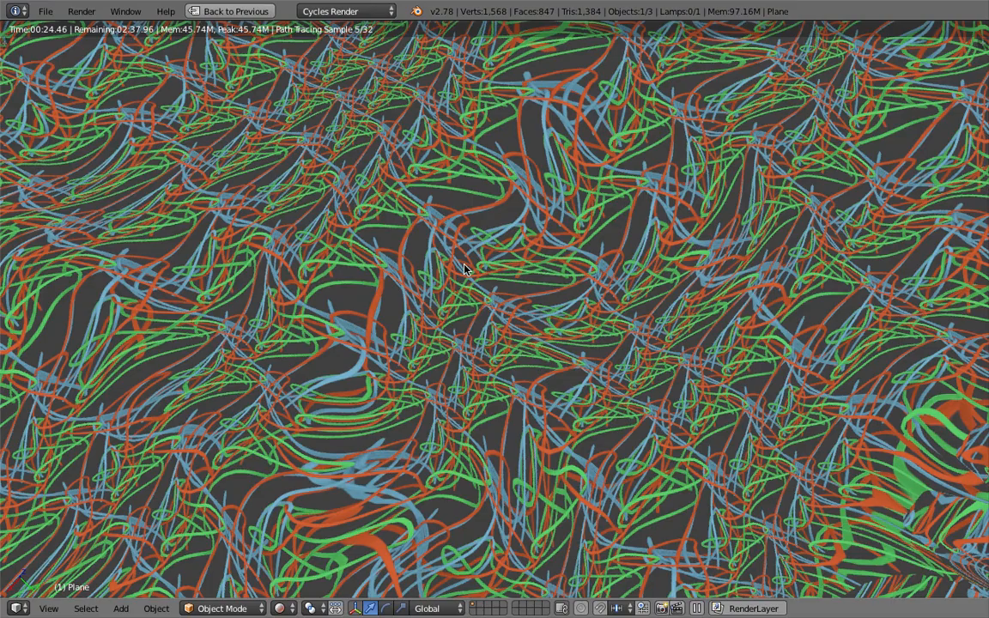
pyautogui.moveTo(463, 269); pyautogui.dragTo(473, 312, button='middle')
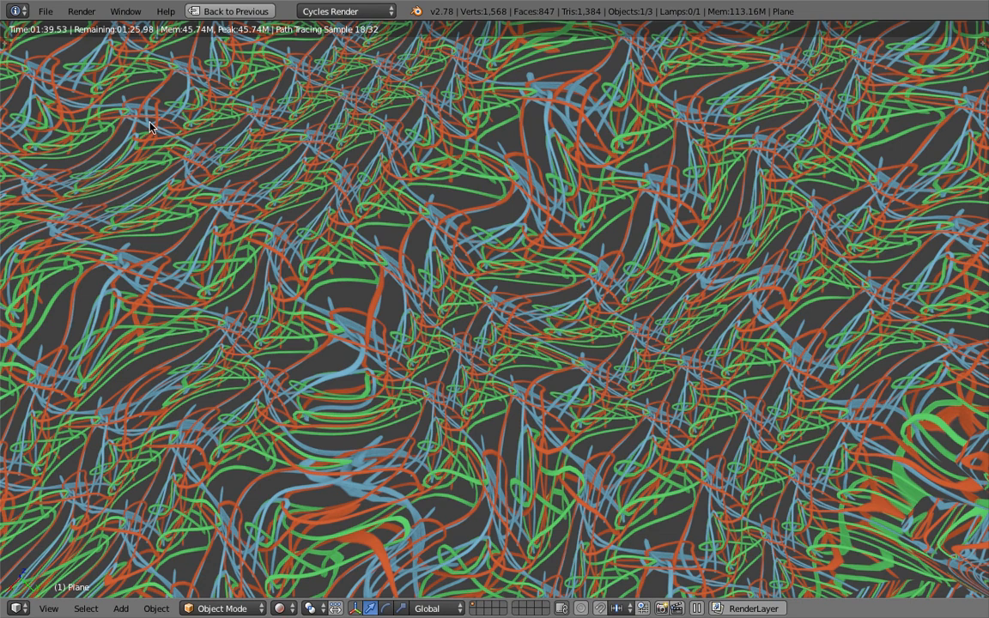
pyautogui.moveTo(161, 107)
pyautogui.mouseDown()
pyautogui.moveTo(721, 450)
pyautogui.moveTo(759, 494)
pyautogui.mouseUp()
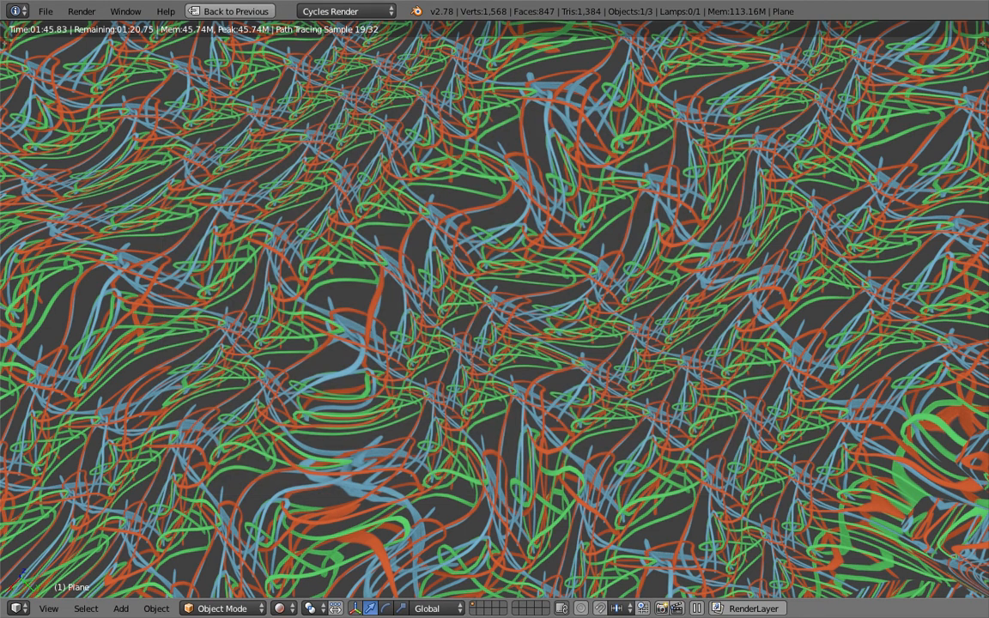